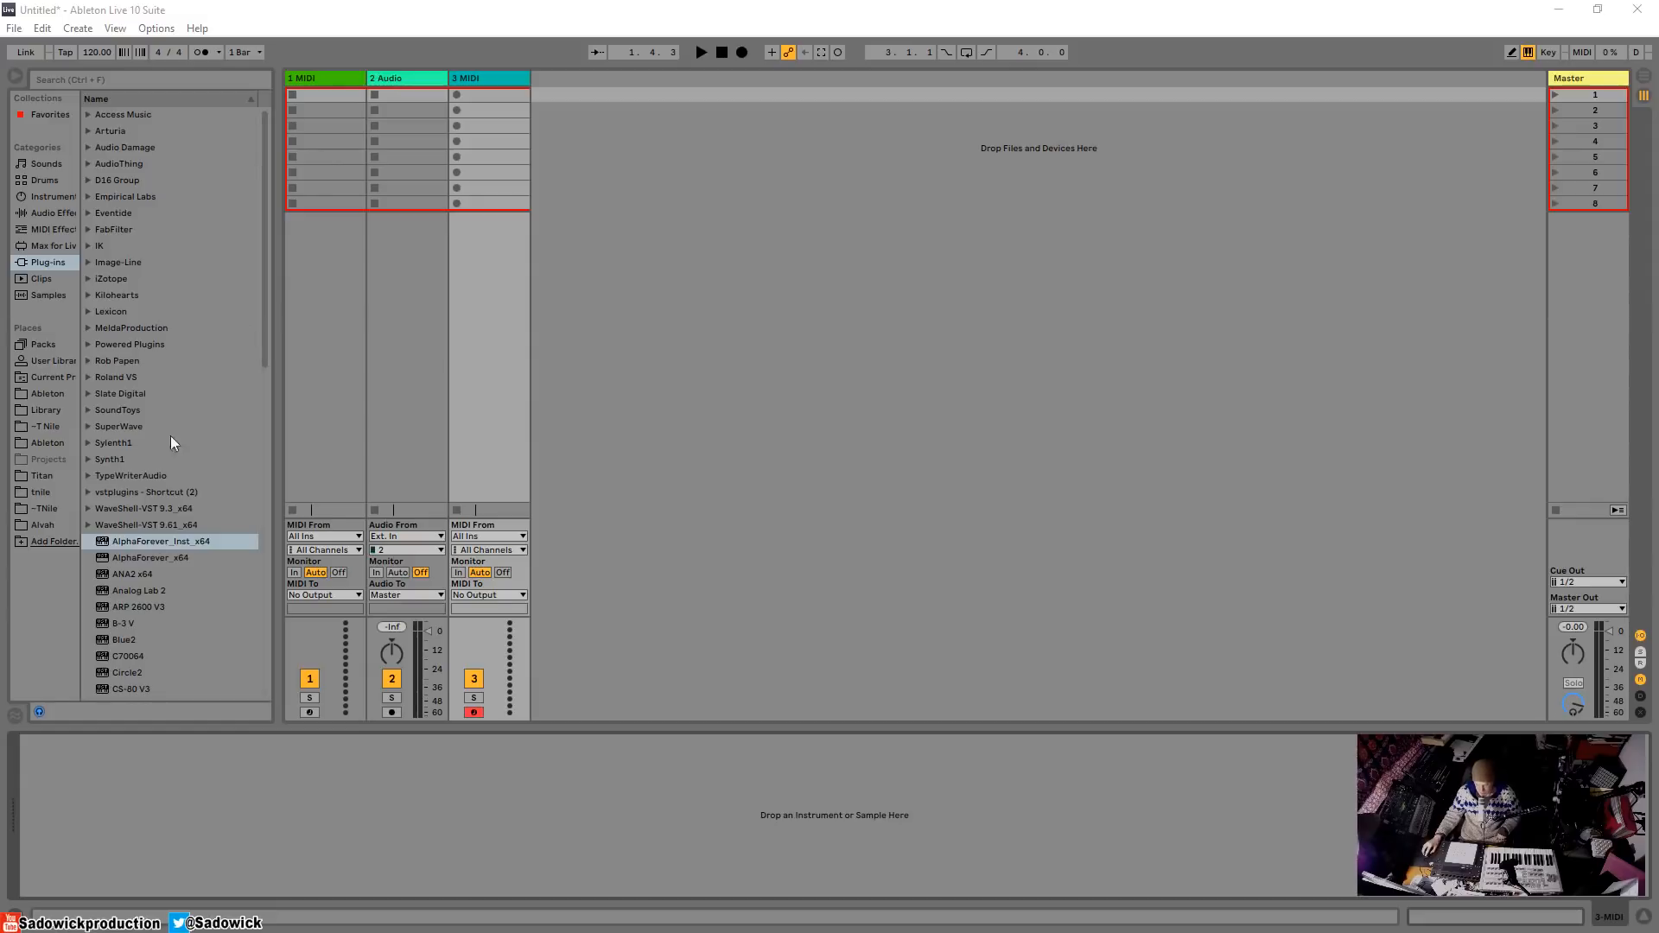
- Load the AlphaForever_Inst_x64 plug-in onto the selected MIDI track and enlarge its editor window to cover most of the screen
double_click(168, 539)
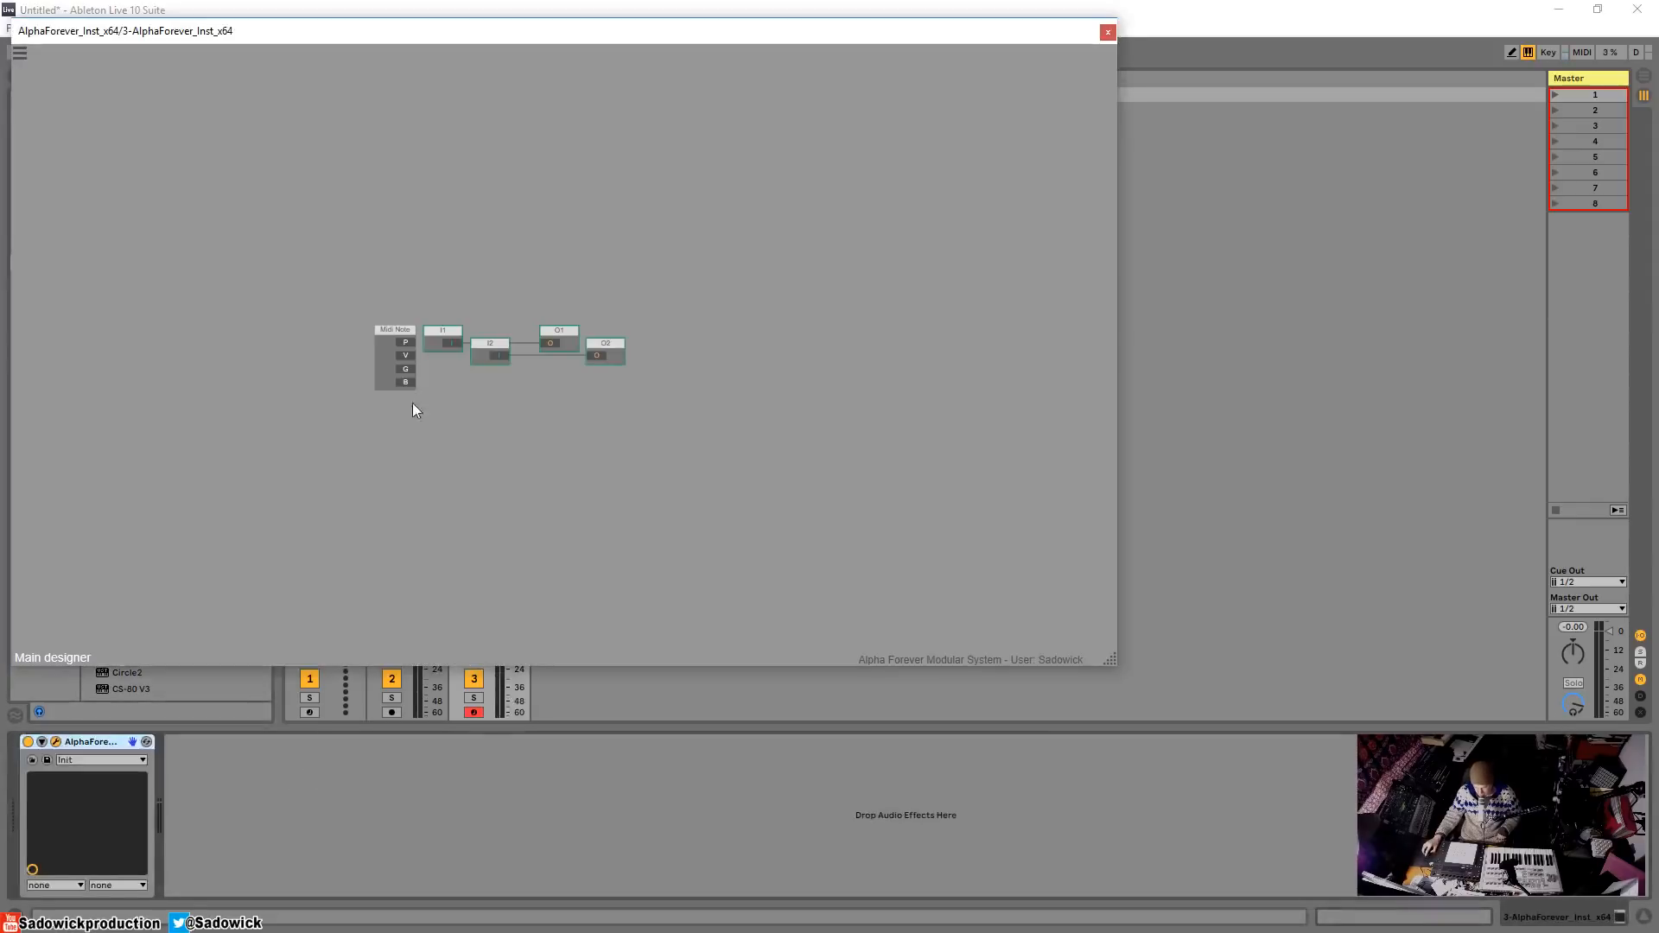
left_click_drag(428, 30, 423, 19)
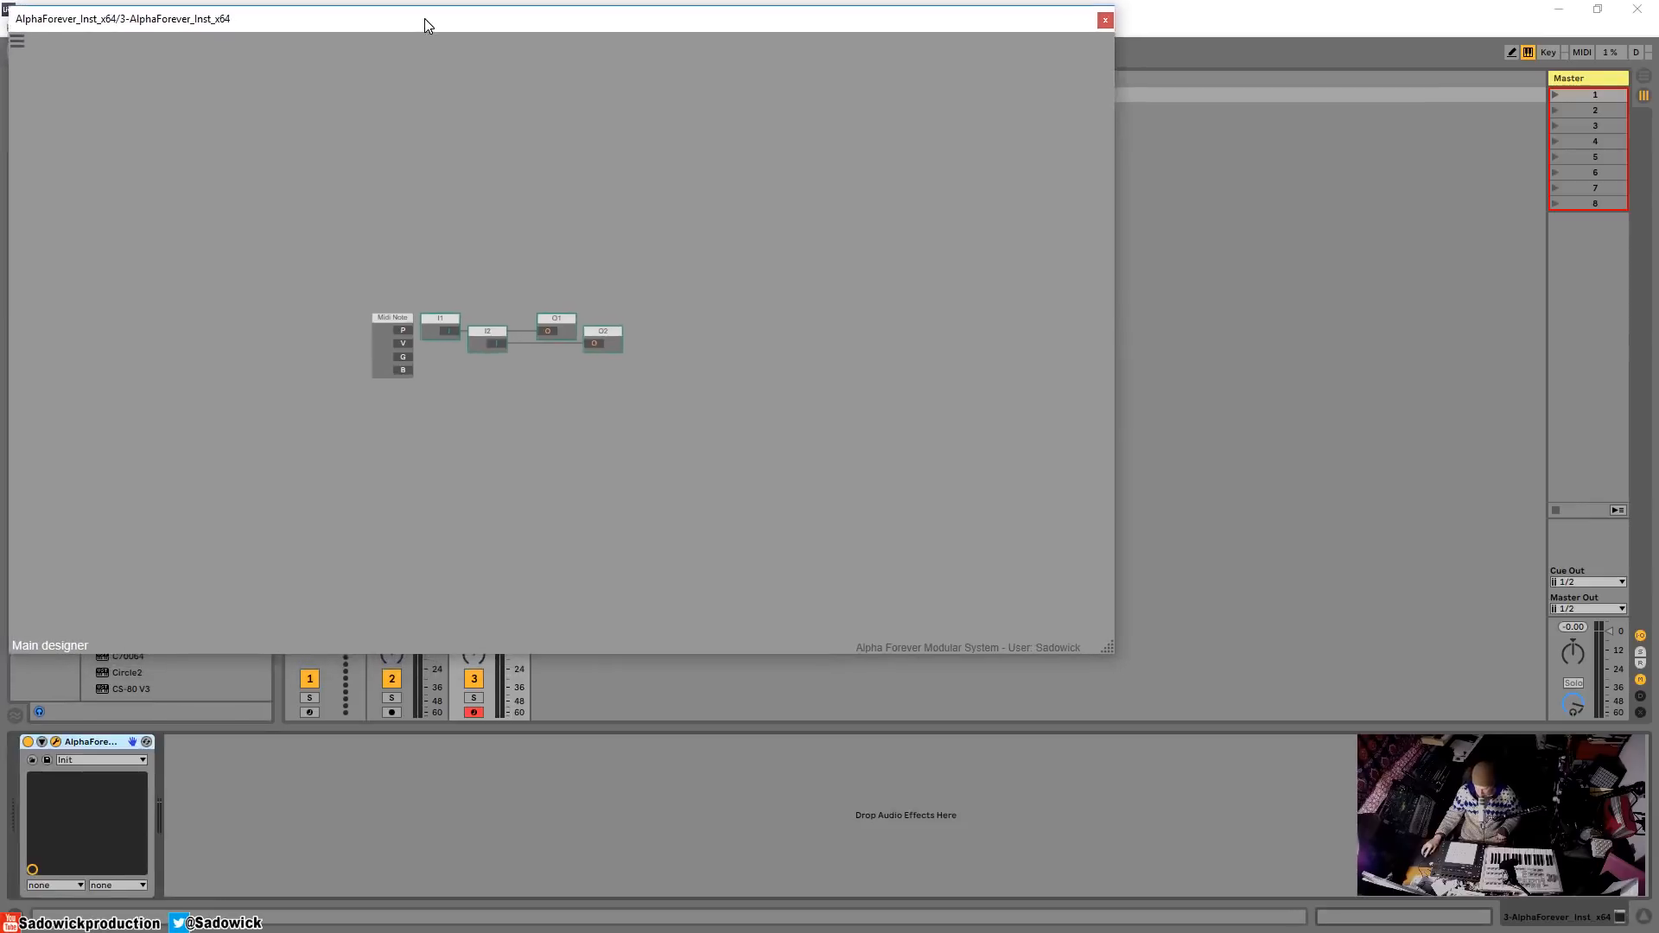
left_click_drag(1120, 657, 1340, 889)
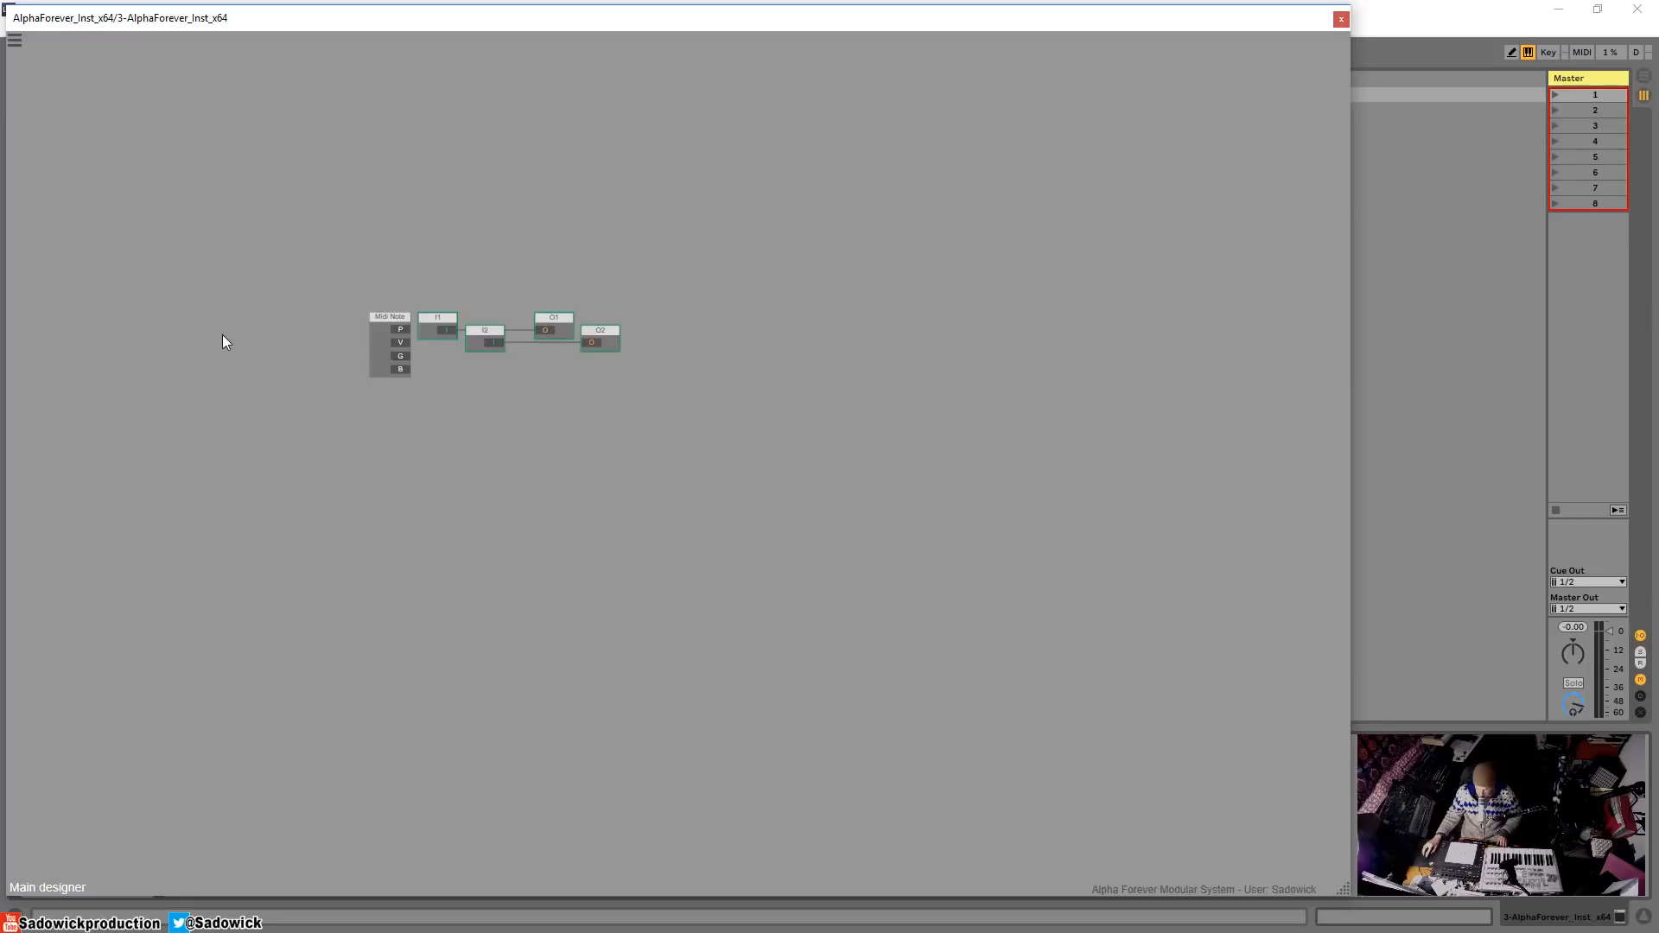
- Move the Midi Note module out to the left of the patch, well clear of the I1 and I2 modules
left_click_drag(215, 322, 277, 433)
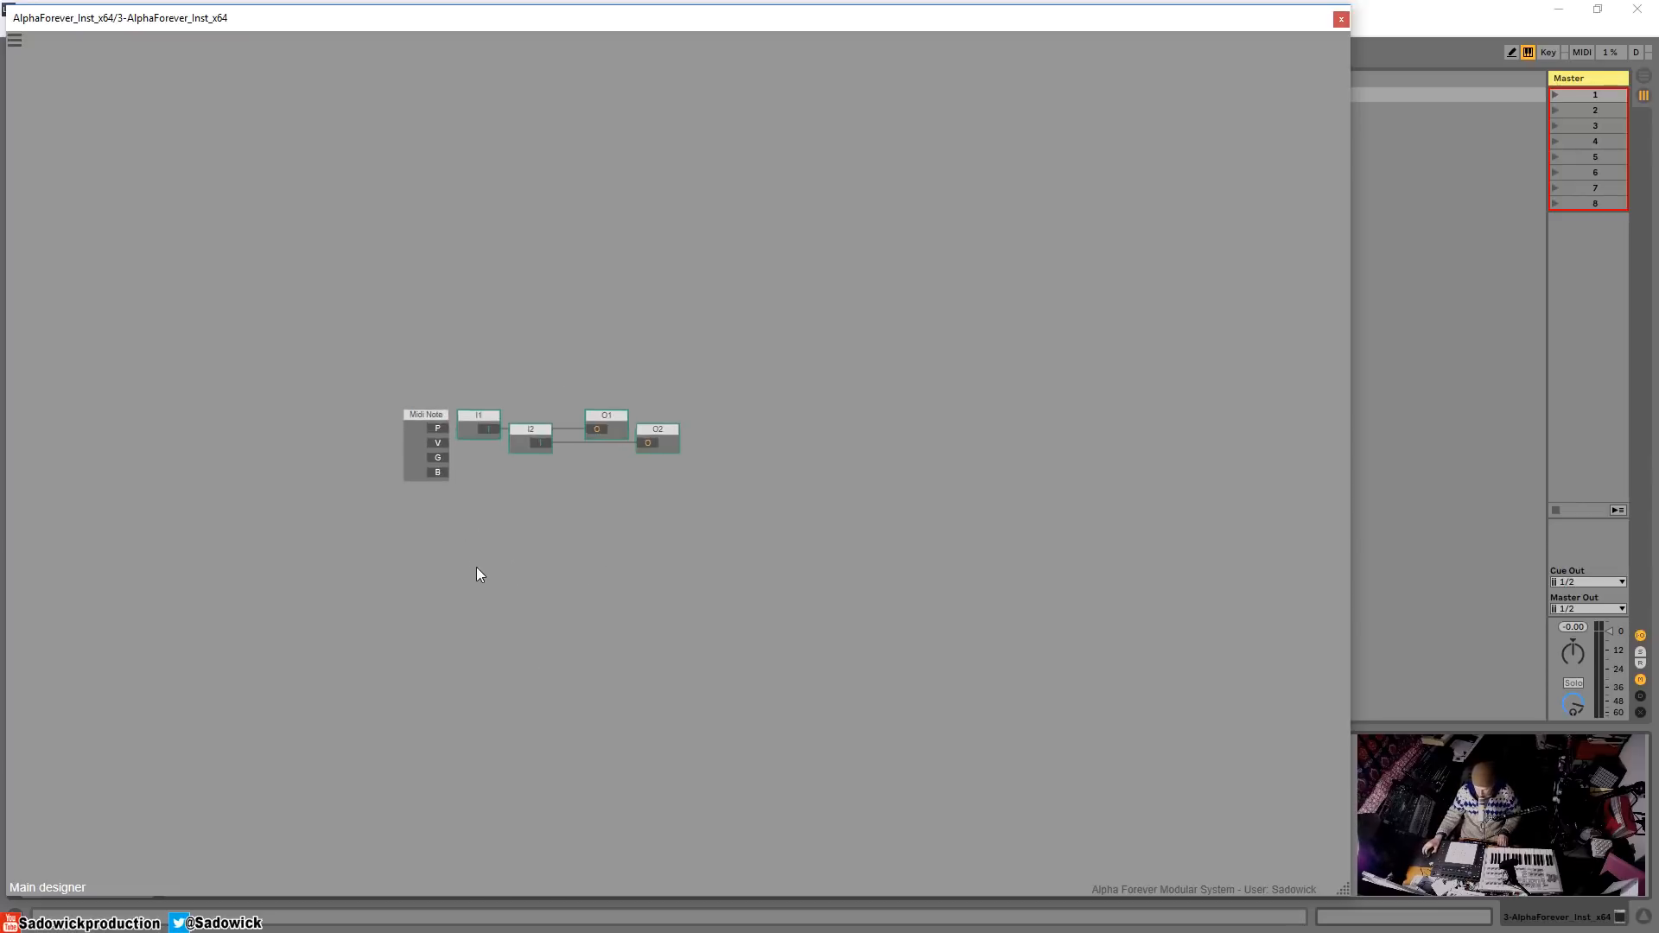
scroll(474, 572, "up", 3)
scroll(542, 522, "down", 2)
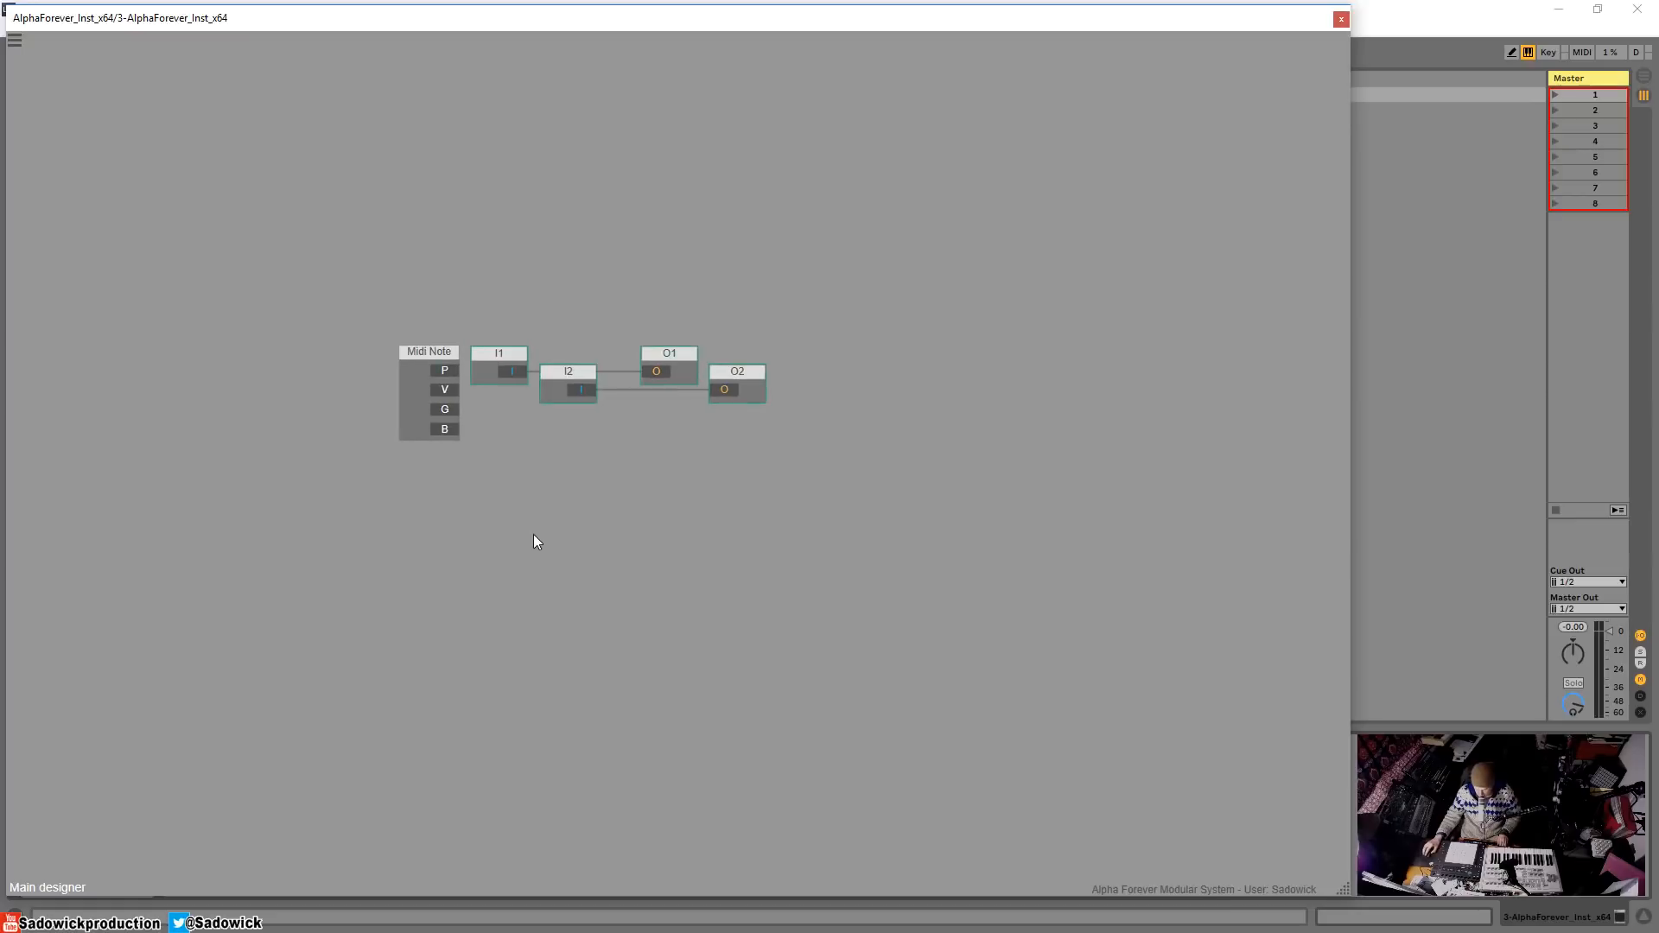
left_click_drag(448, 515, 529, 601)
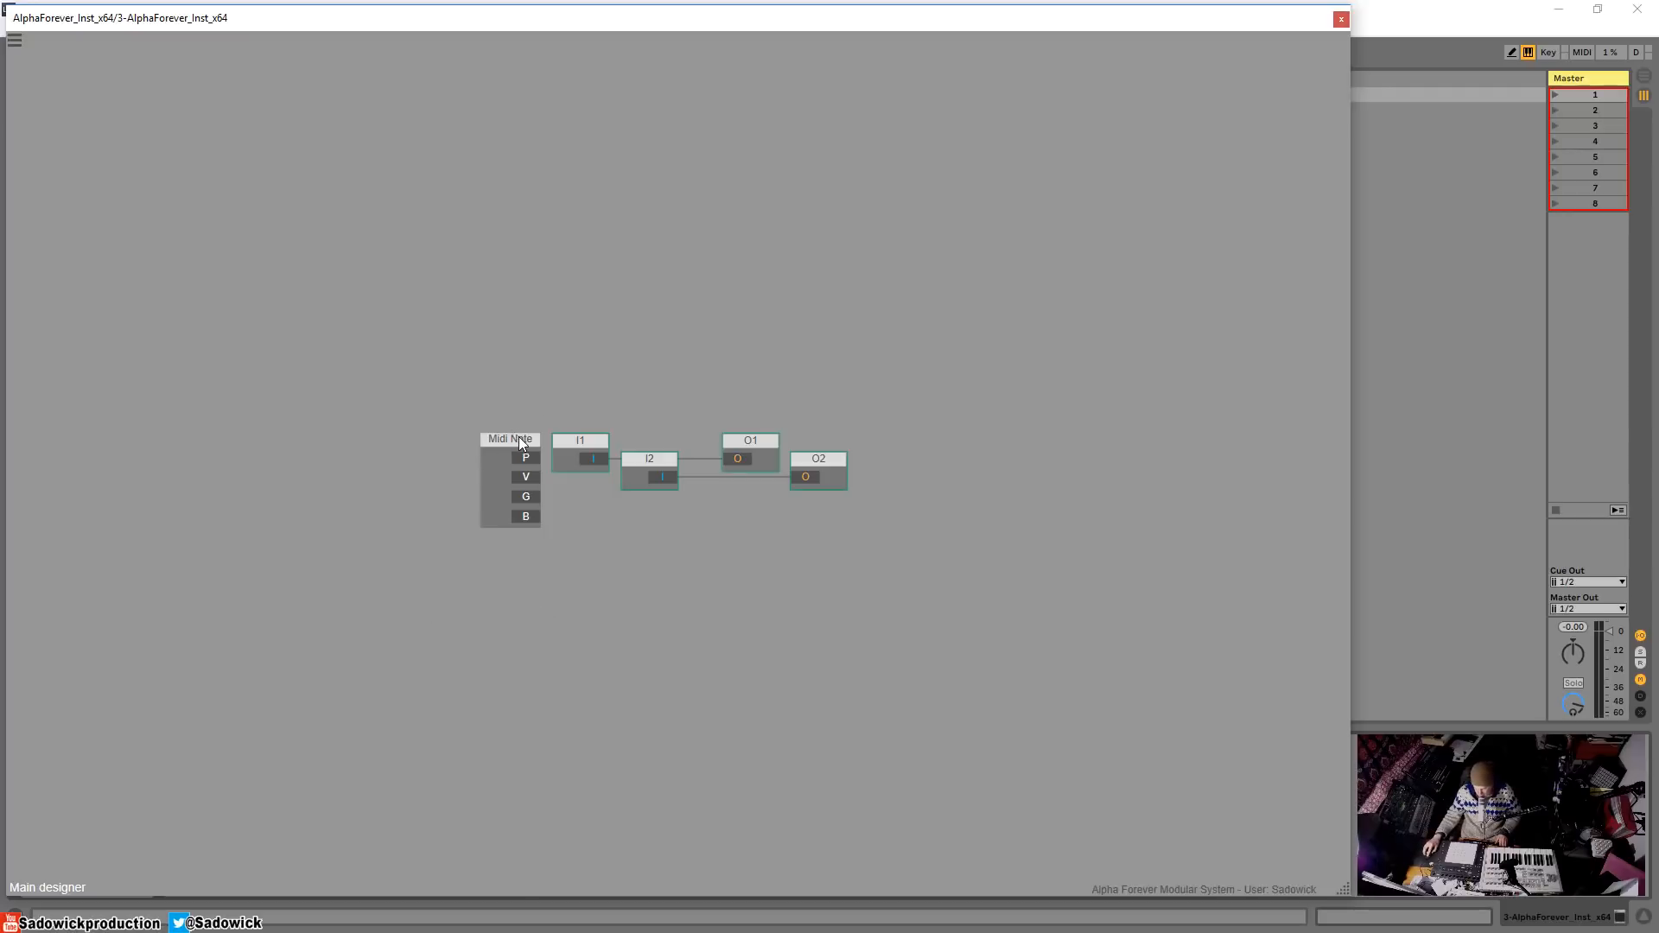
left_click_drag(512, 444, 292, 418)
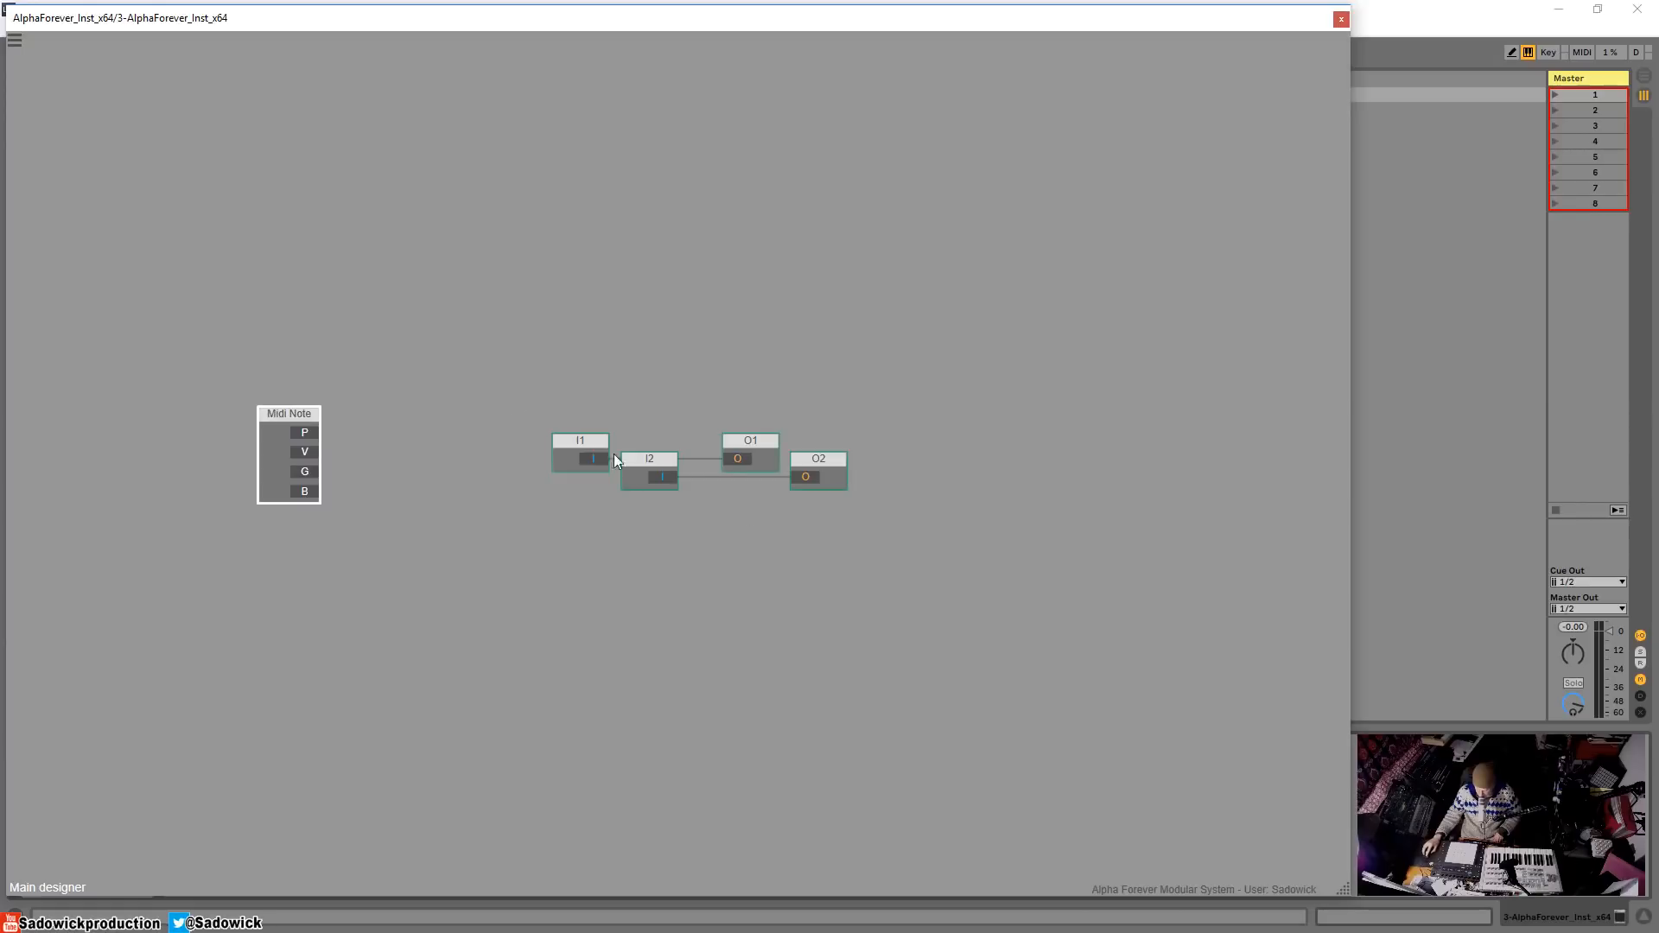
- Delete the I1 and I2 input modules from the patch
left_click(657, 465)
left_click_drag(657, 463, 592, 489)
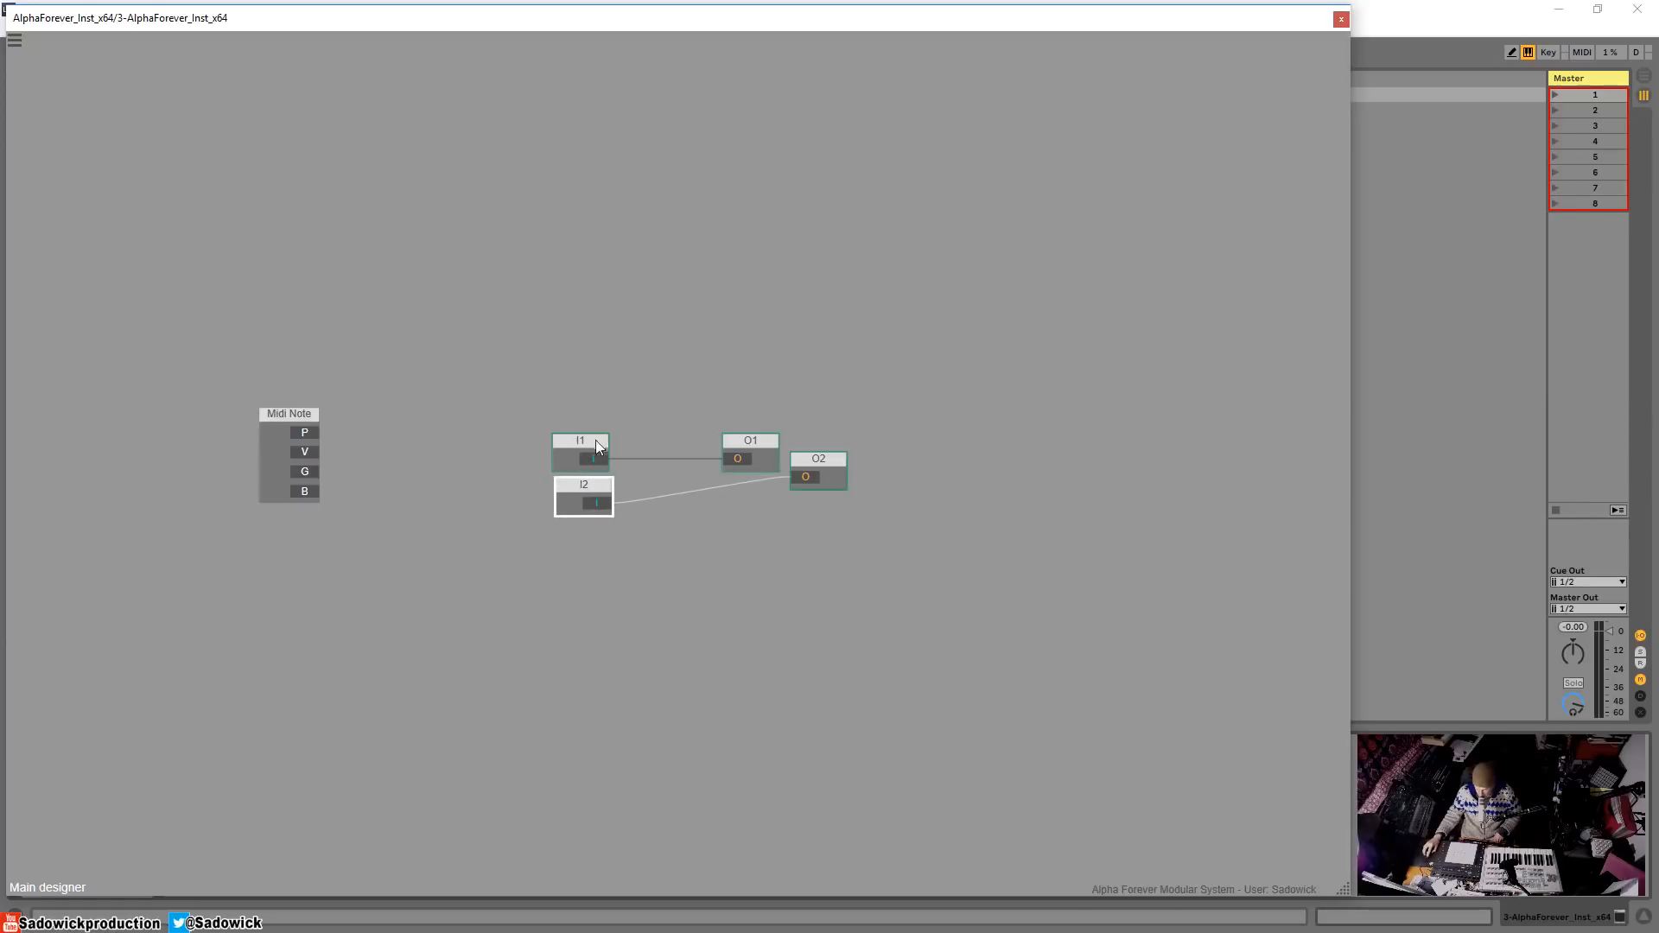
left_click(510, 392)
left_click_drag(510, 381, 478, 396)
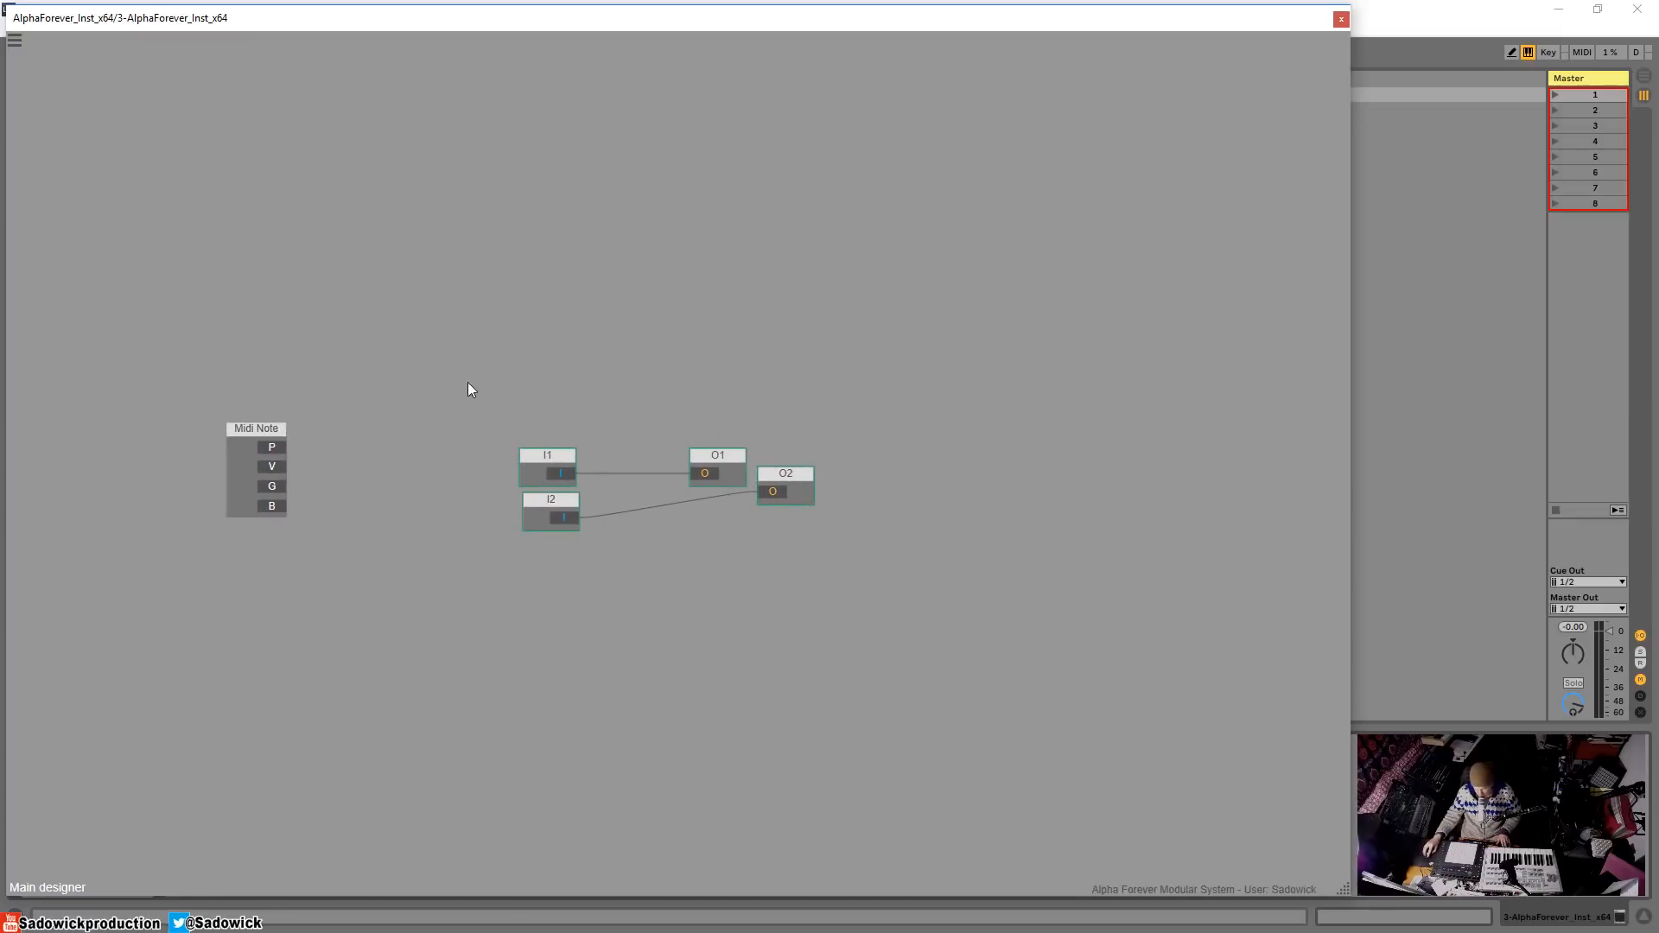
left_click_drag(468, 382, 648, 605)
key("Delete")
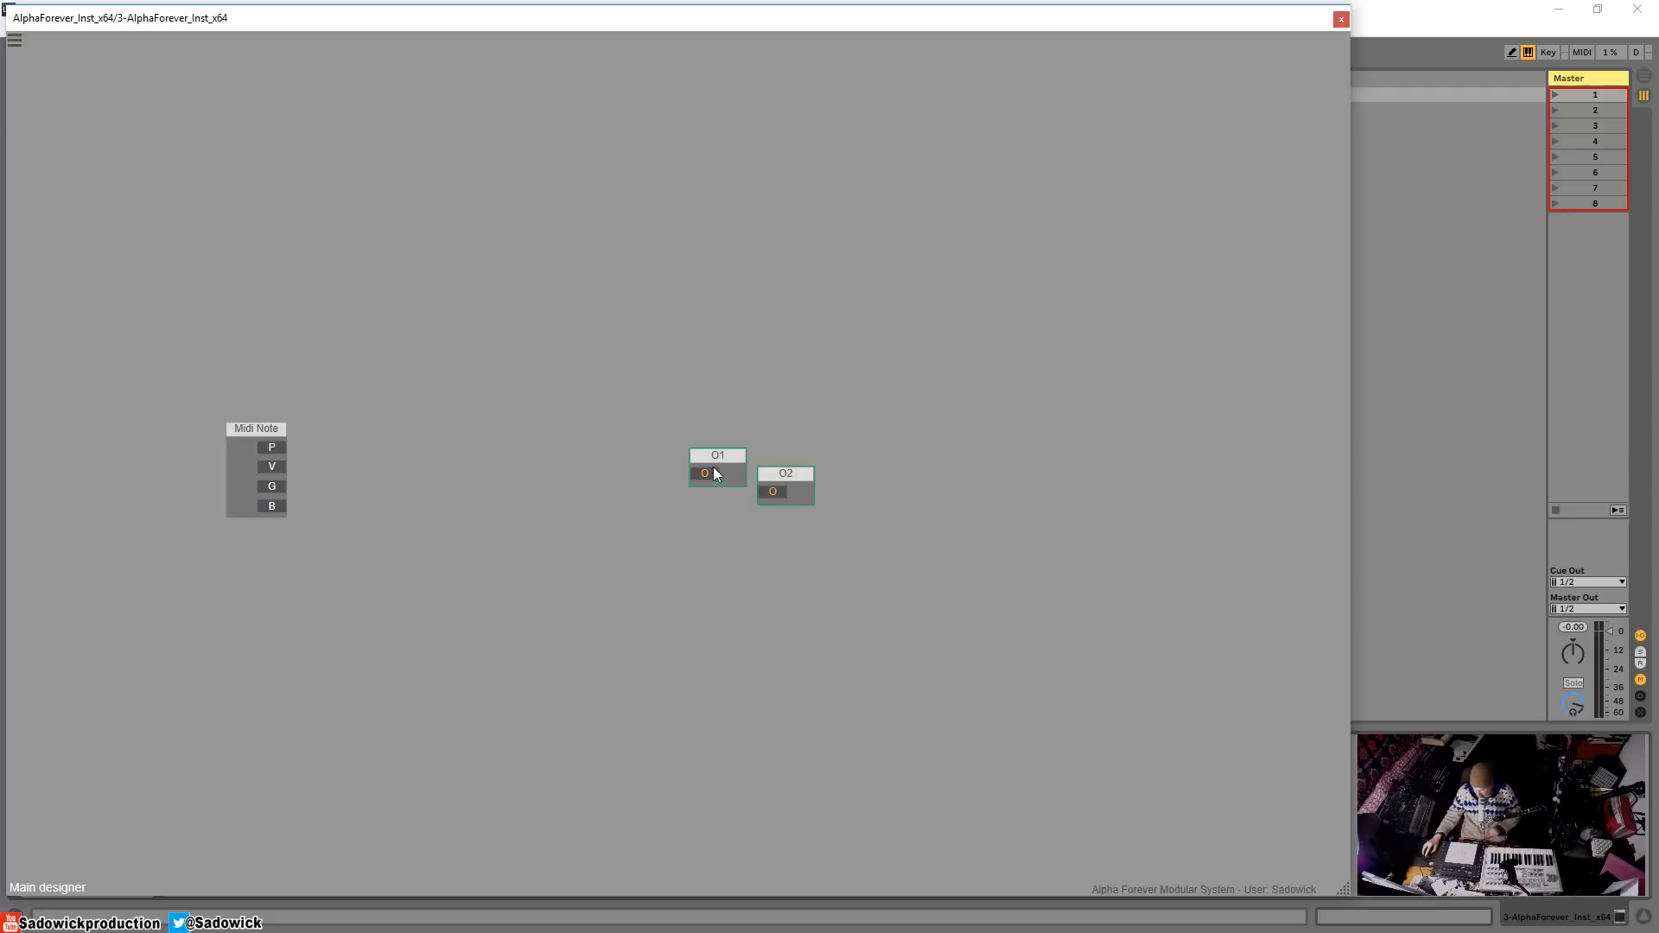
- Stack O1 directly above O2 at the far right of the patch and move Midi Note further left
left_click_drag(723, 454, 789, 436)
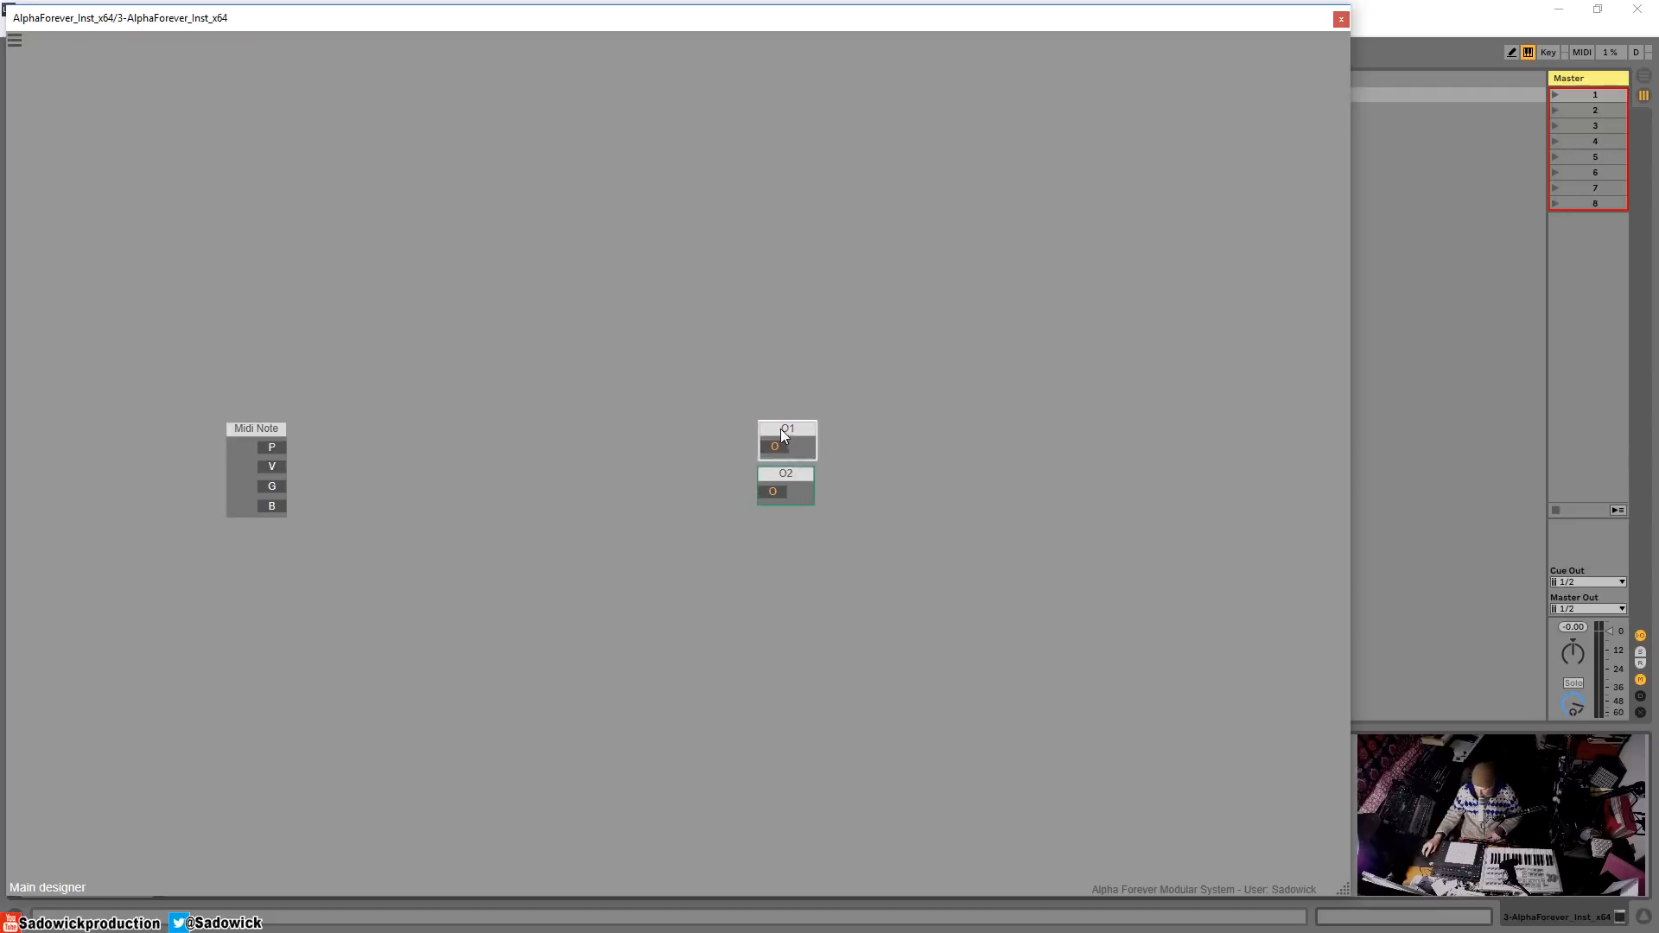
left_click_drag(714, 381, 842, 579)
left_click_drag(775, 426, 1154, 458)
left_click_drag(830, 480, 1142, 516)
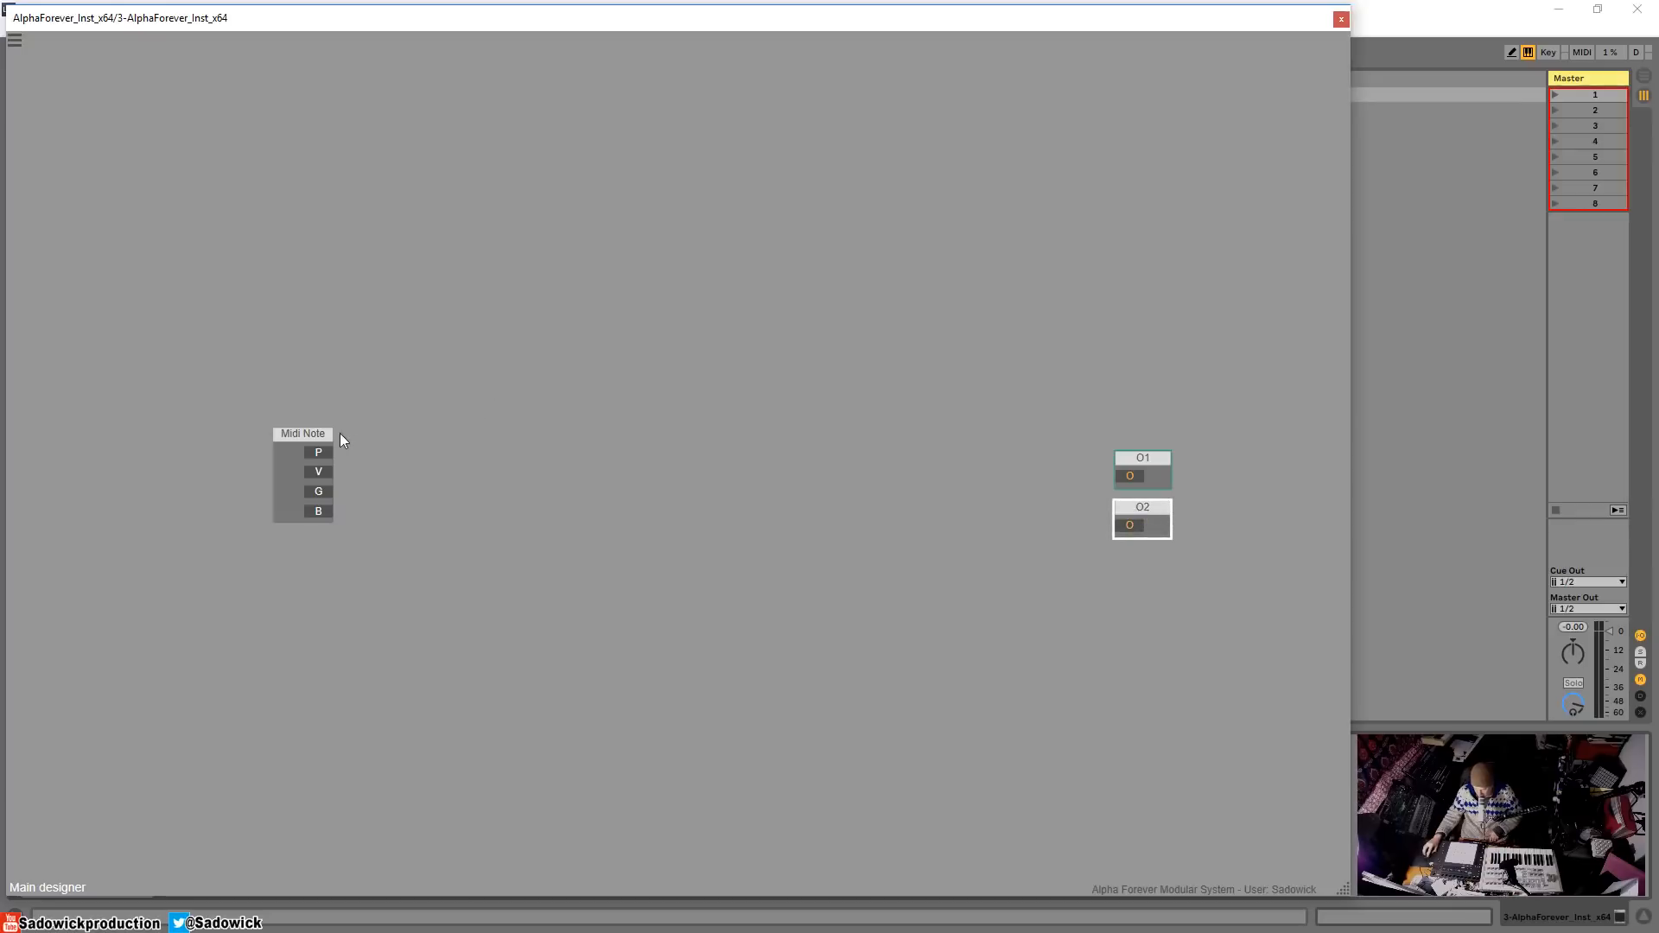
left_click_drag(316, 438, 222, 436)
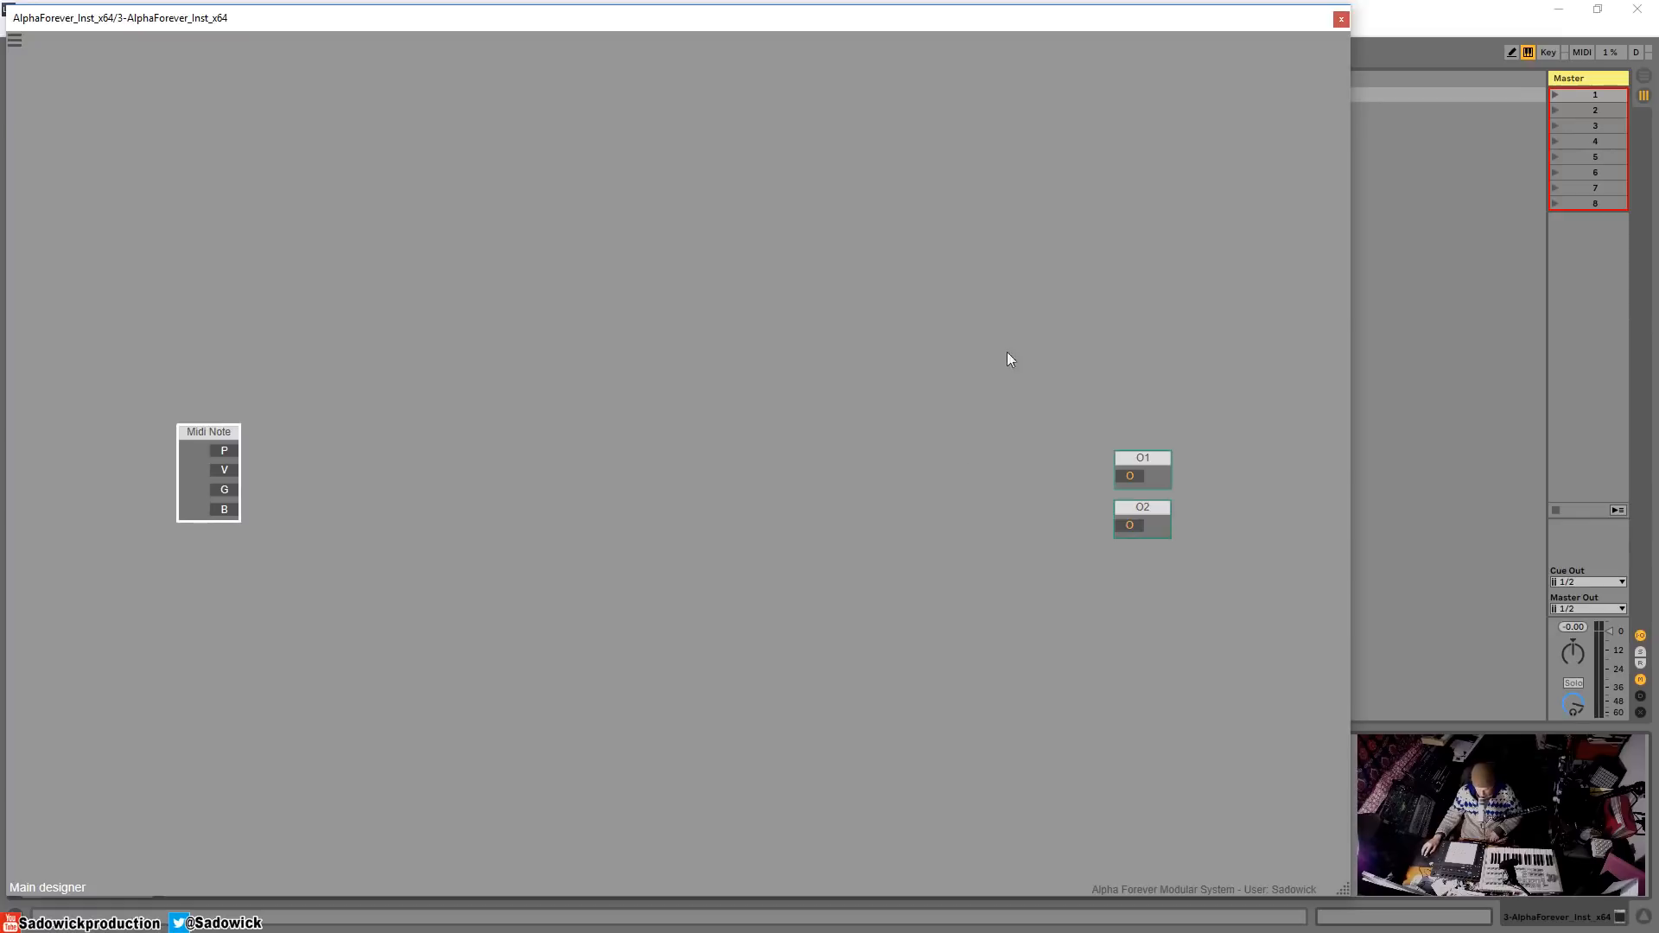
- Add a Mixer 4 Lin module before the output modules and wire its Out port to both O1 and O2
double_click(640, 490)
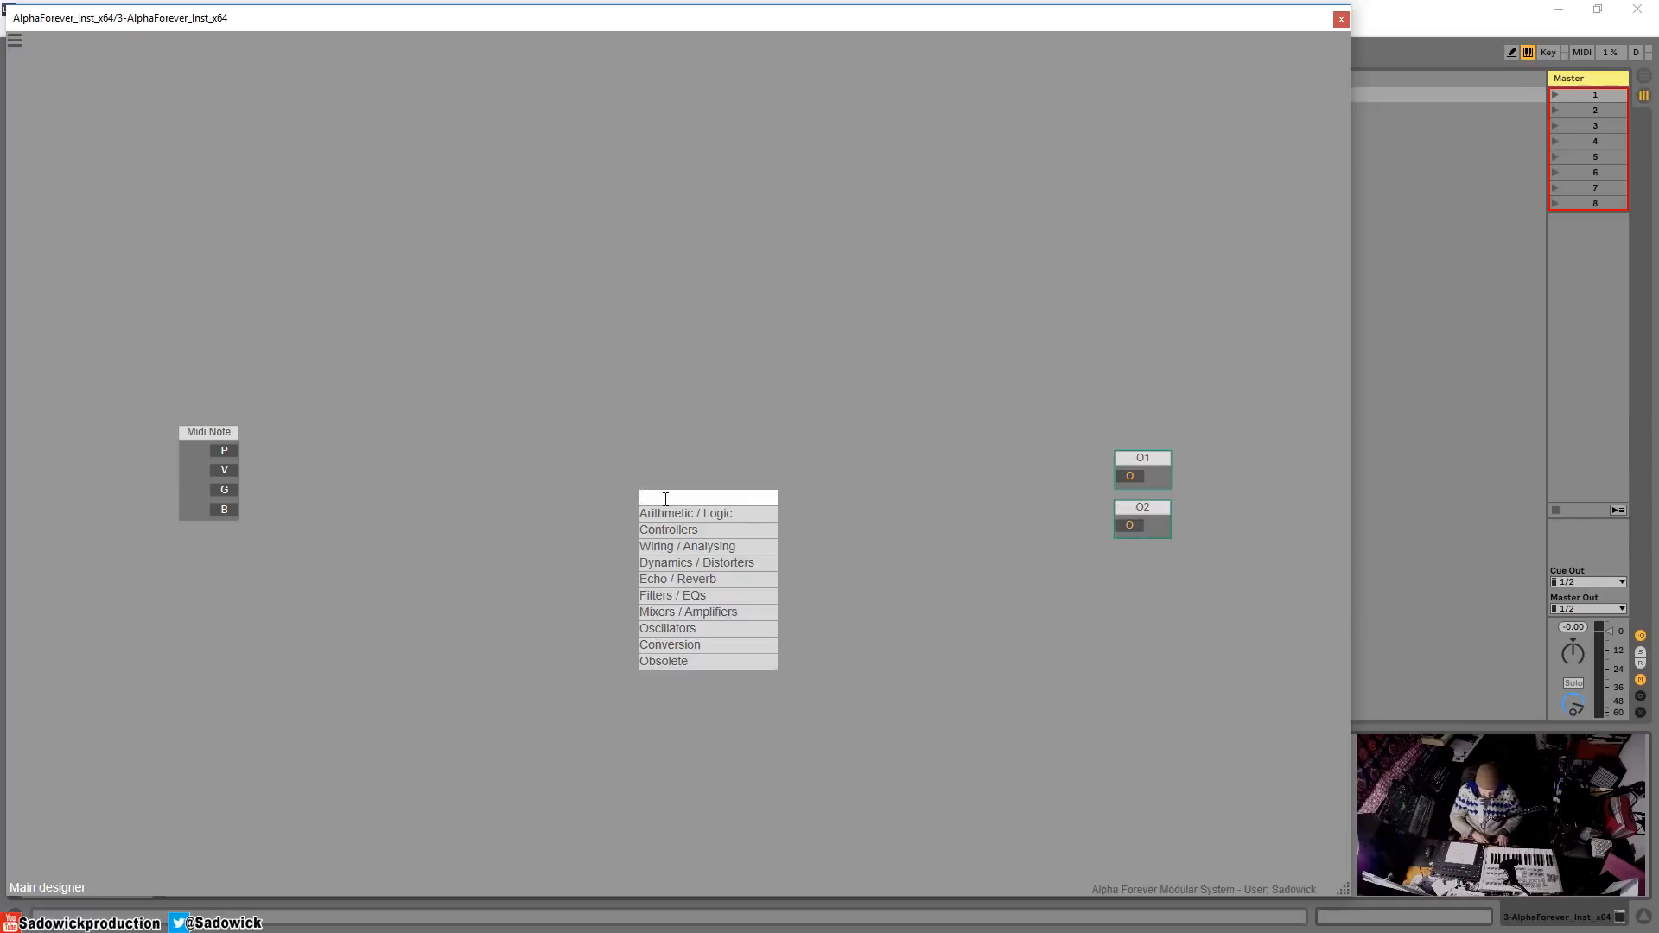
type("mixer")
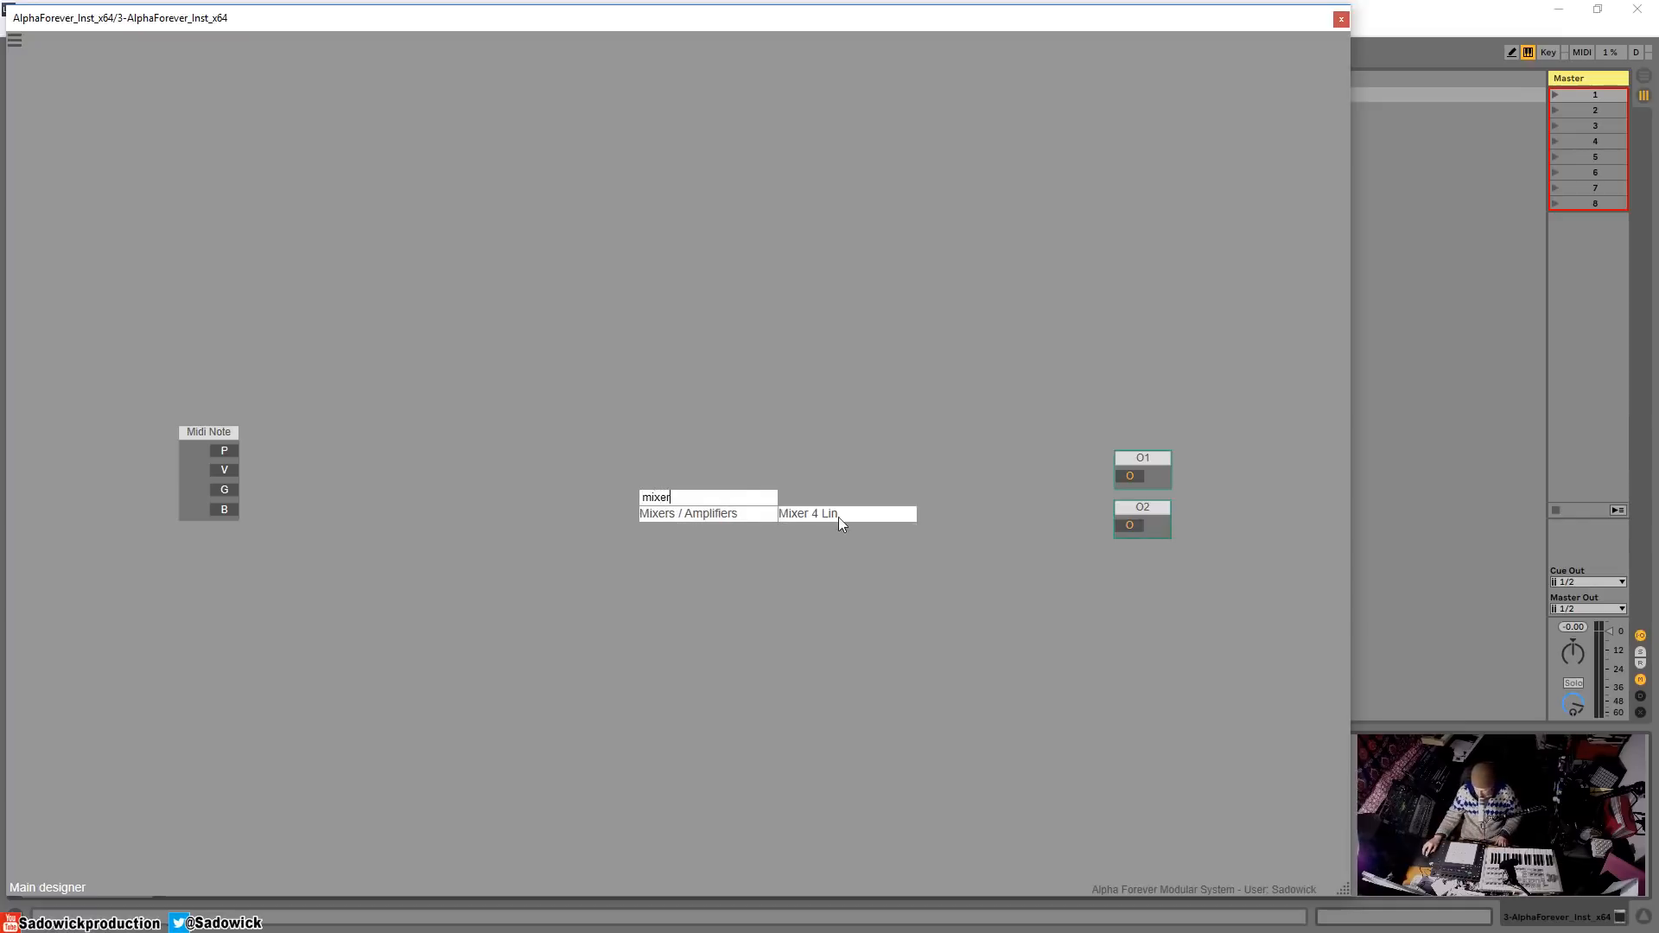
left_click(838, 516)
mouse_move(728, 498)
left_mouse_down()
mouse_move(913, 407)
mouse_move(945, 365)
mouse_move(1023, 395)
left_mouse_up()
left_click_drag(1025, 397, 1134, 477)
left_click_drag(1024, 401, 1131, 524)
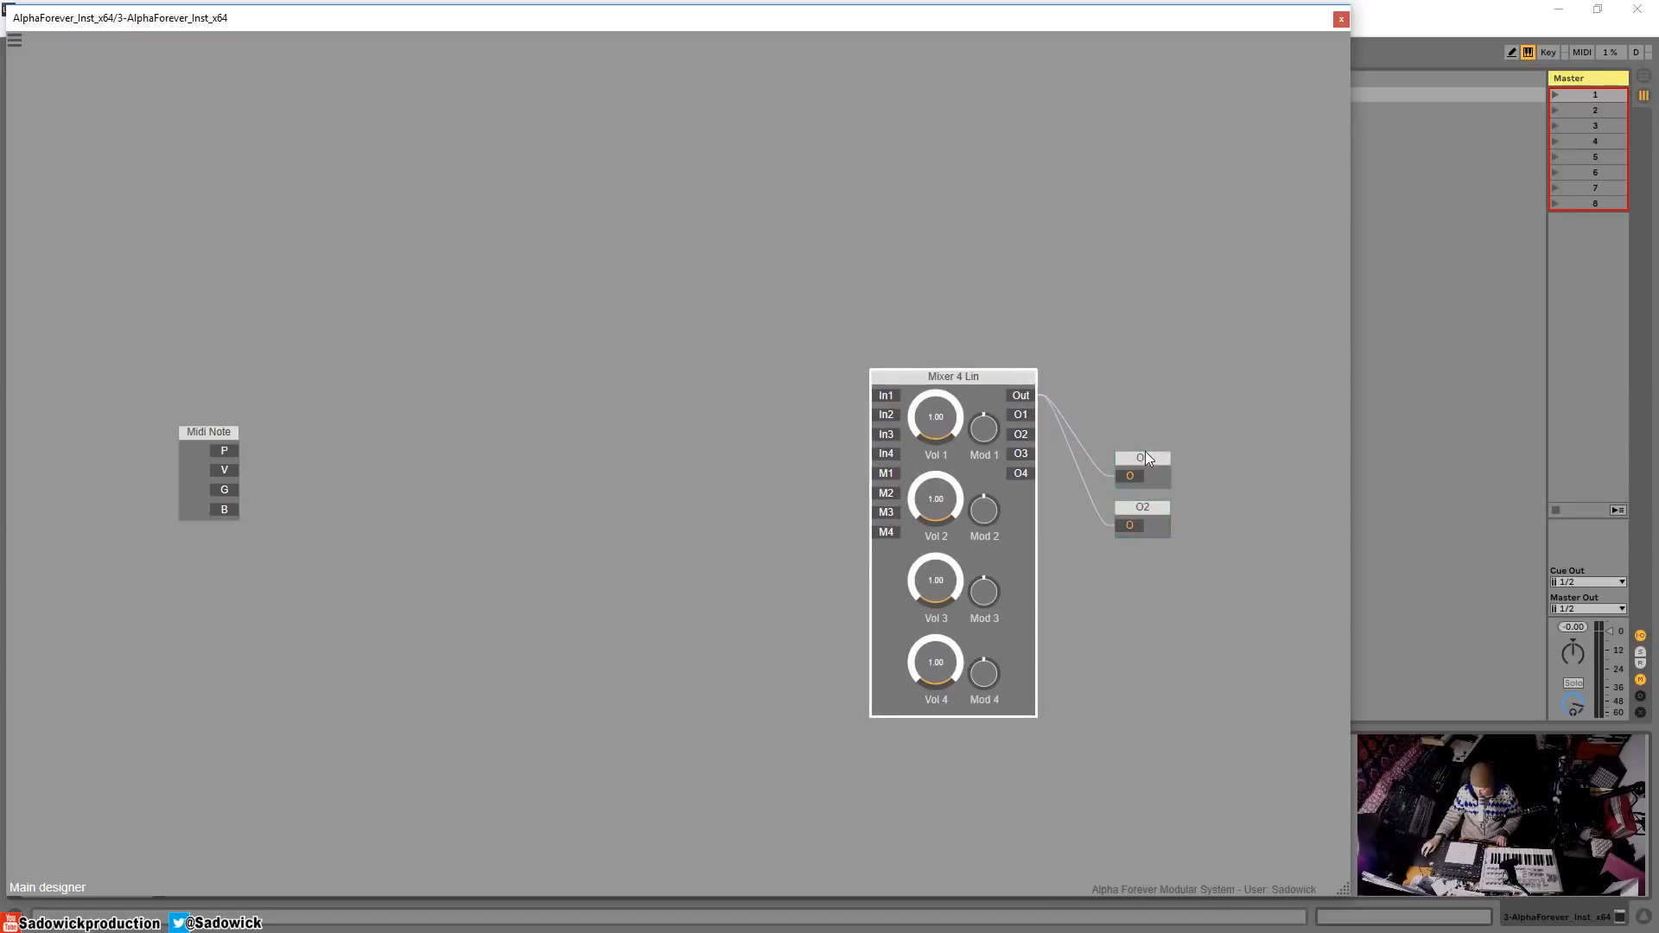
- Space O1, O2 and Mixer 4 Lin further right and move Midi Note further left, leaving room between them
left_click_drag(1146, 455, 1211, 381)
left_click_drag(1144, 504, 1222, 460)
left_click_drag(998, 377, 1018, 377)
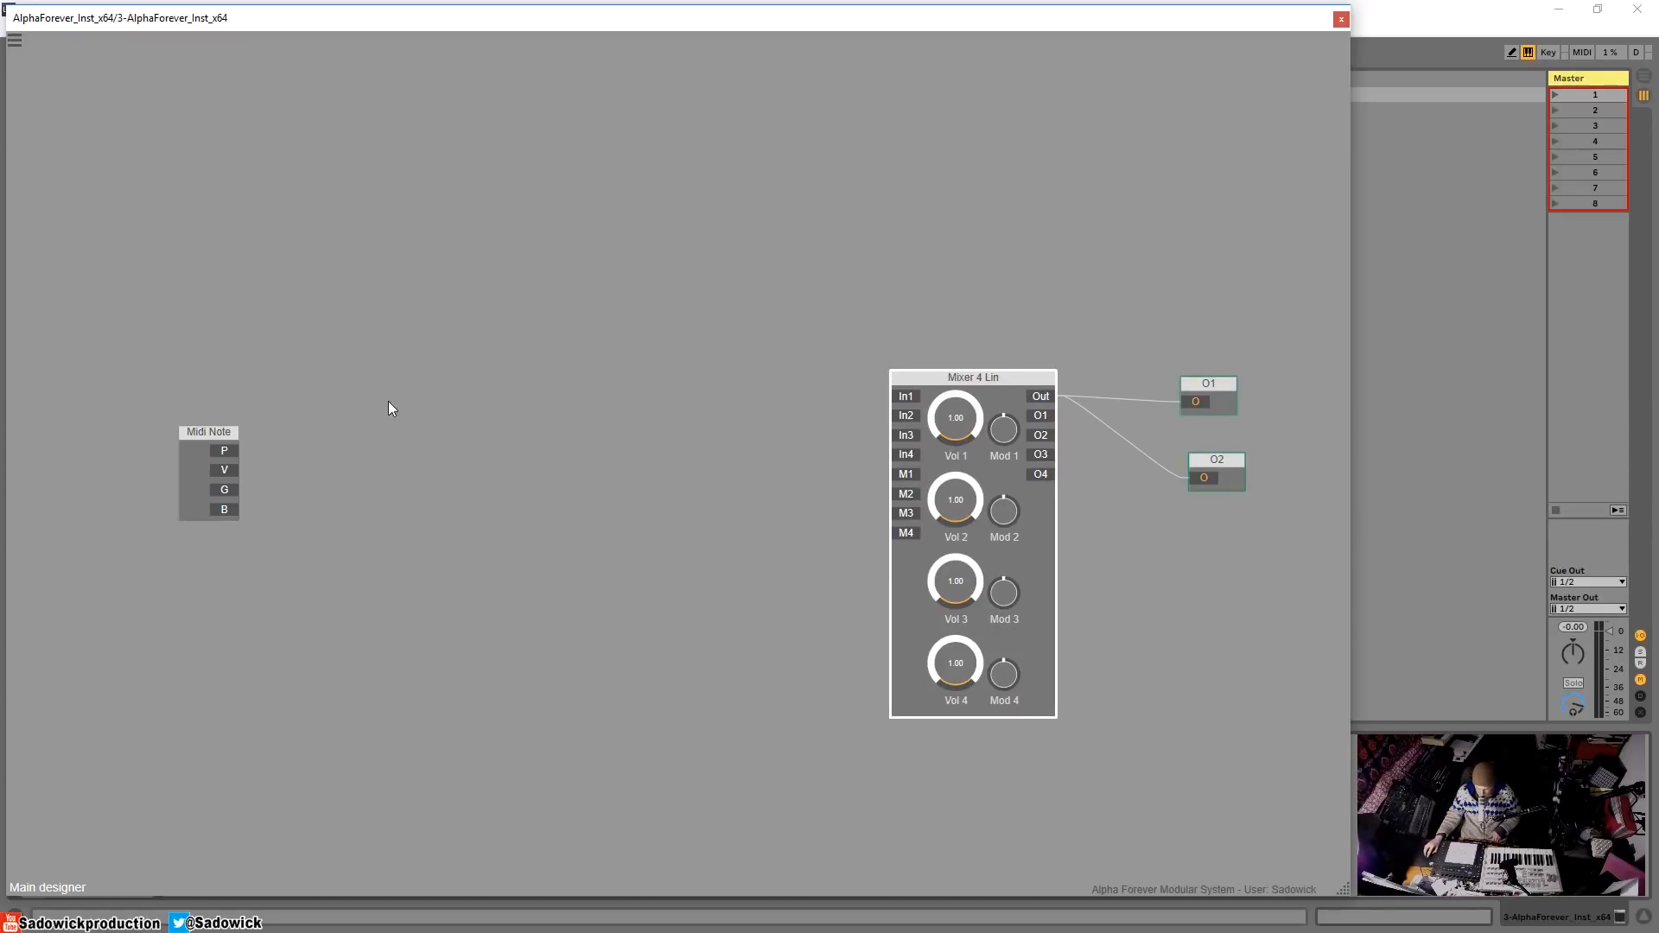
left_click_drag(189, 434, 75, 424)
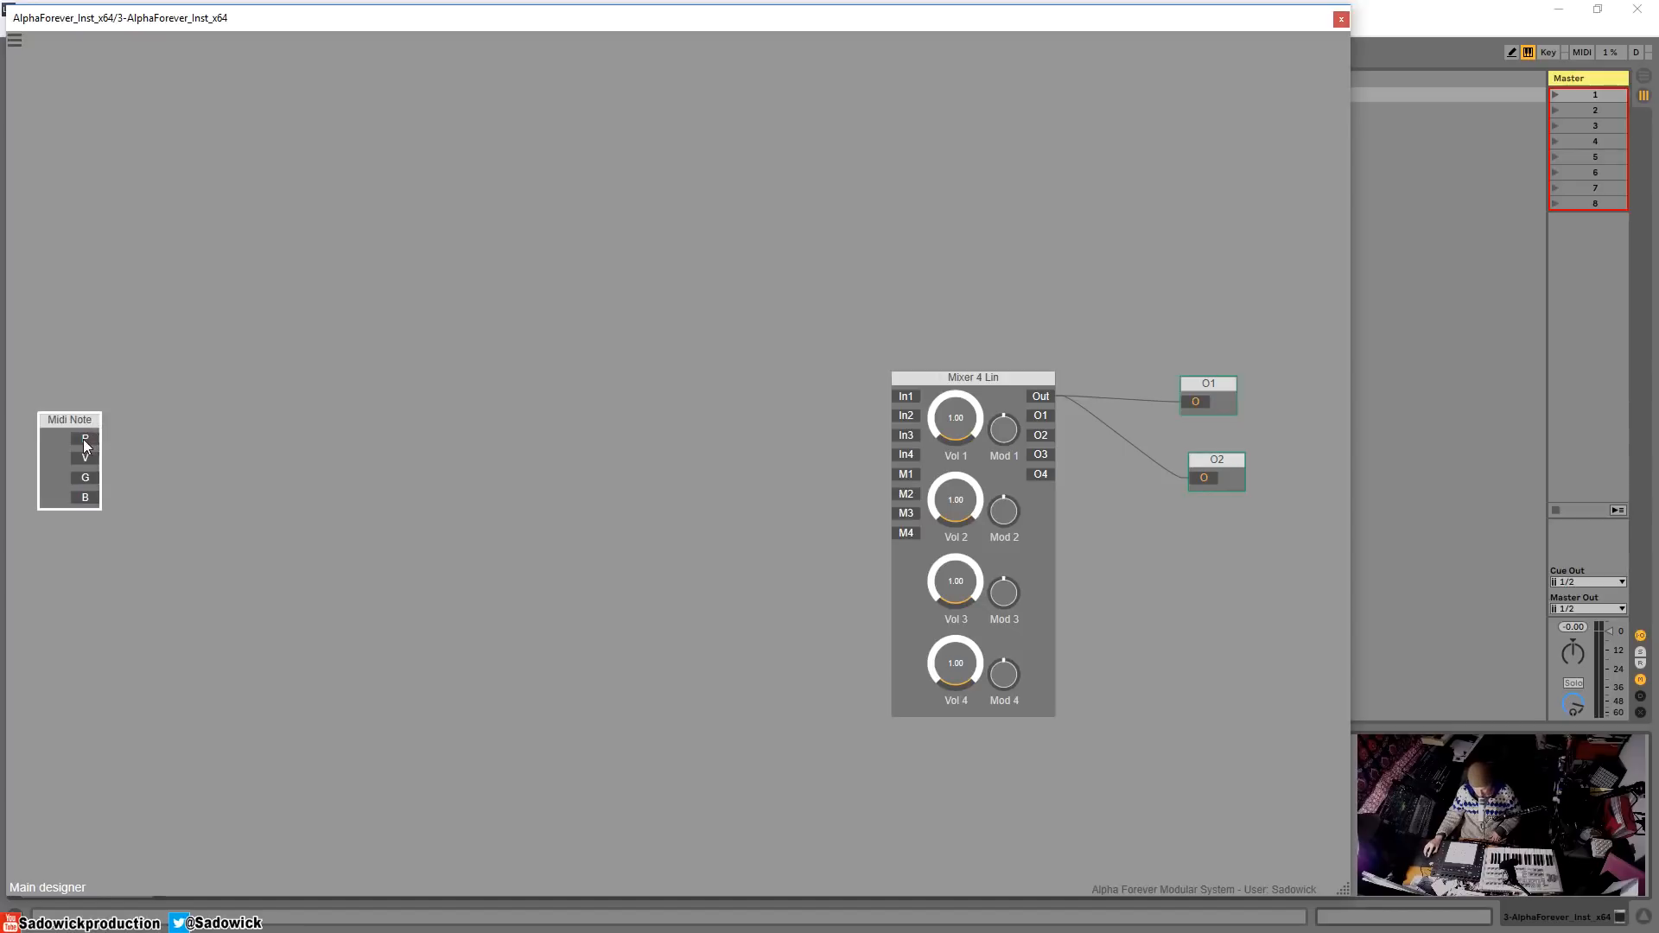
left_click(232, 469)
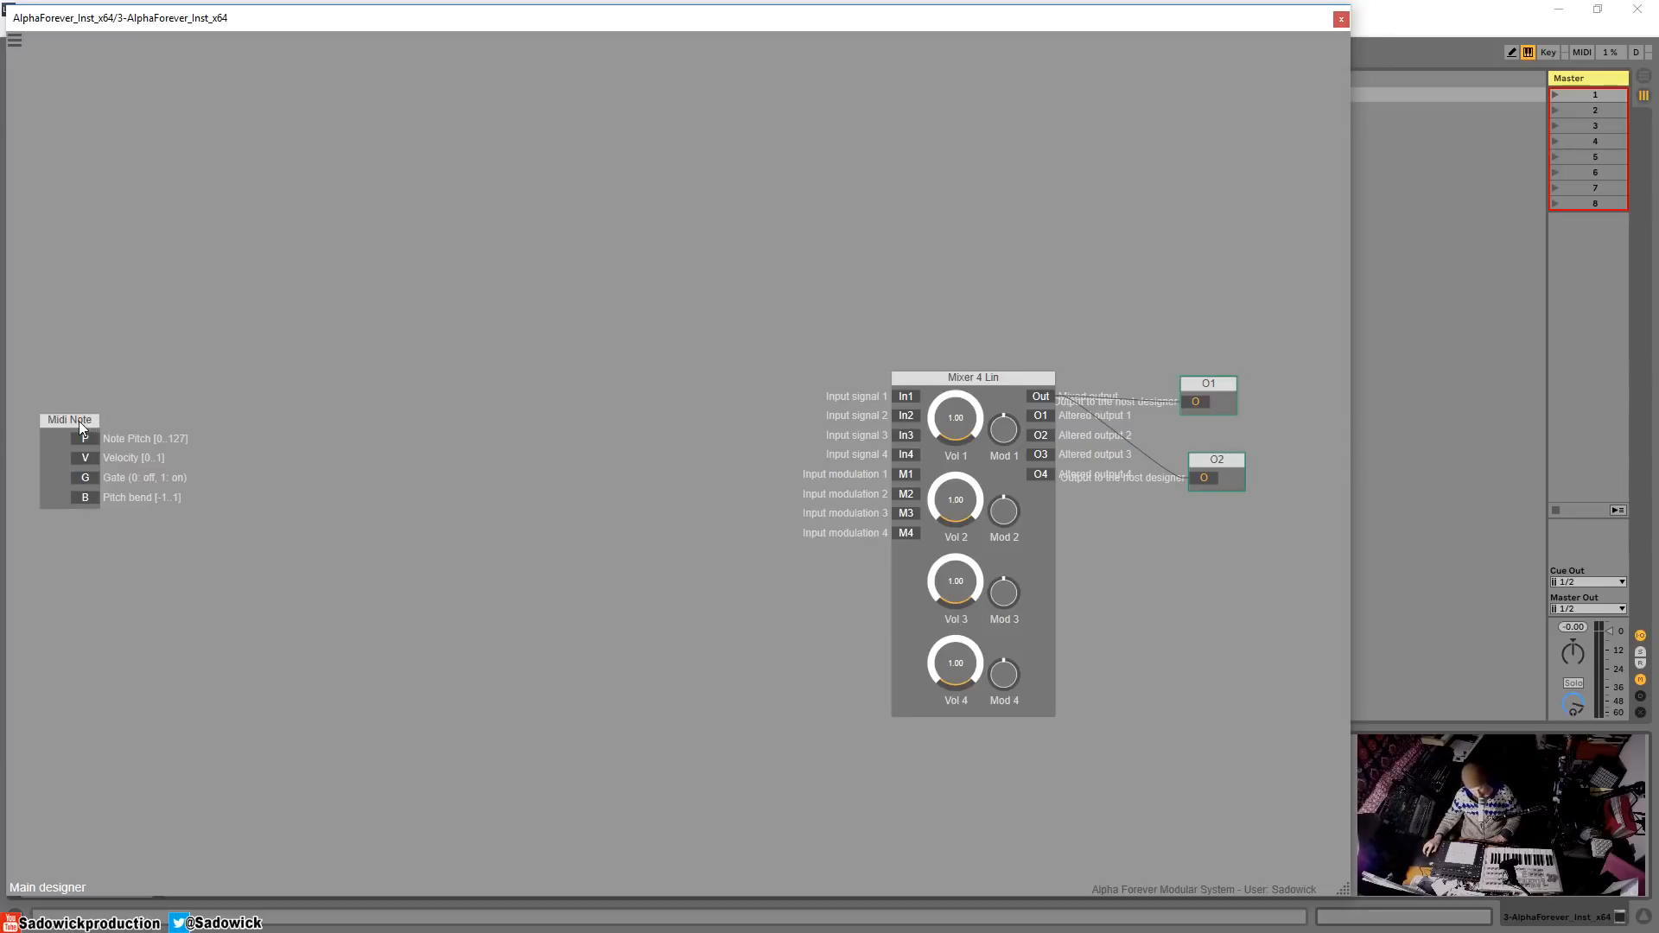
left_click_drag(80, 421, 68, 424)
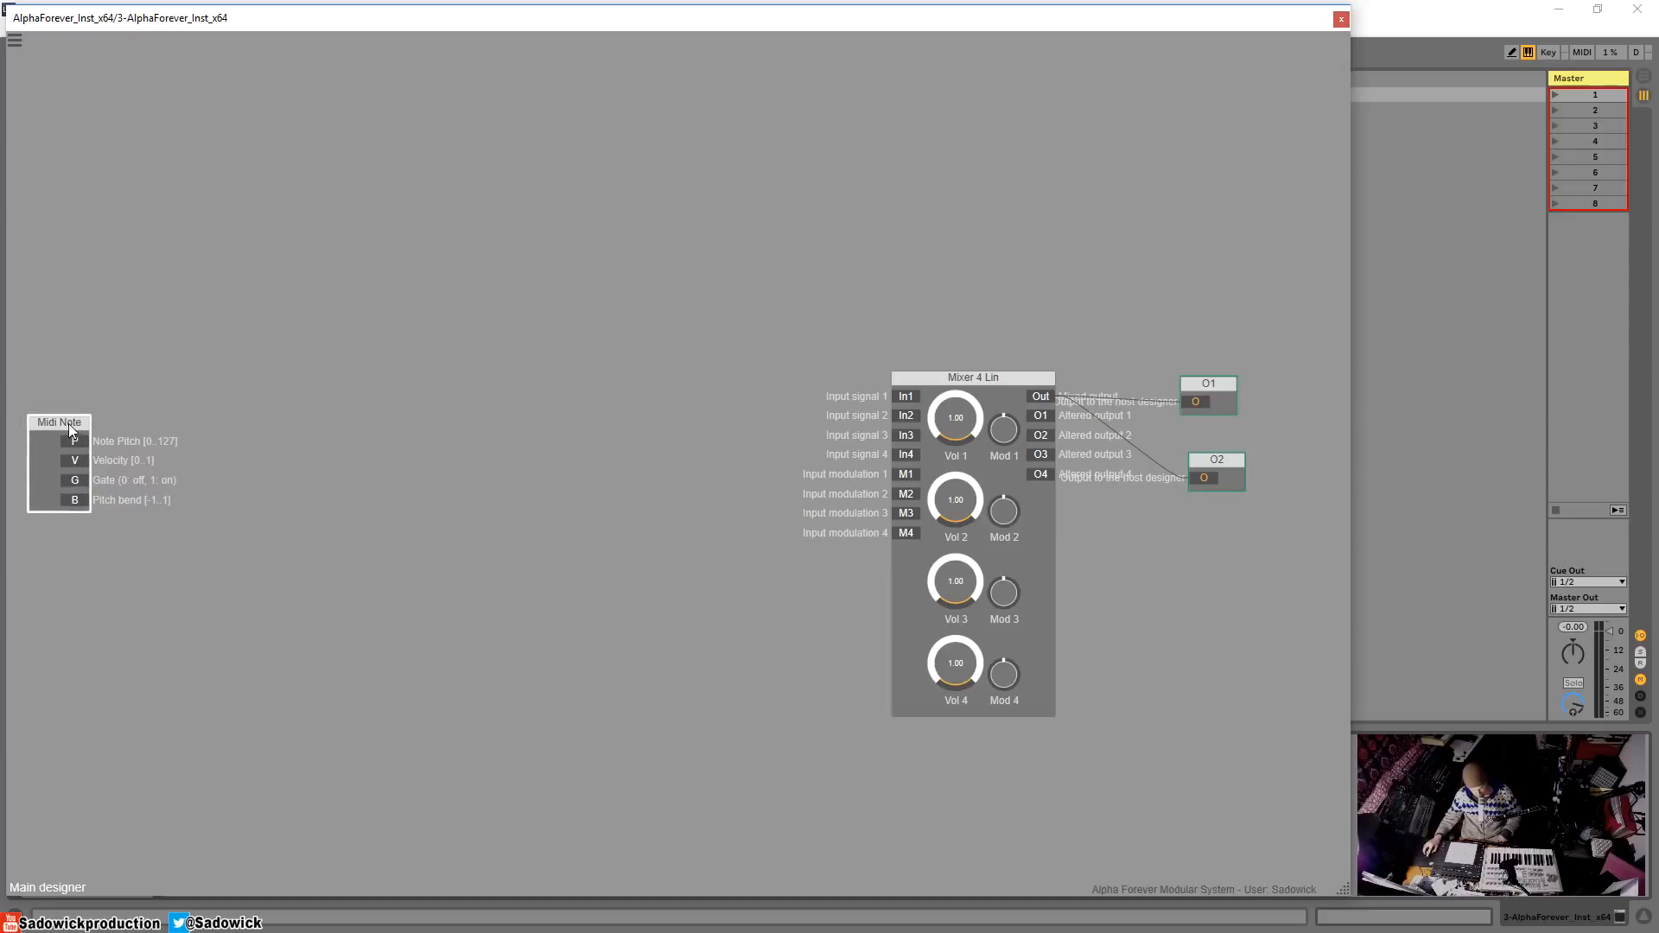
left_click(257, 384)
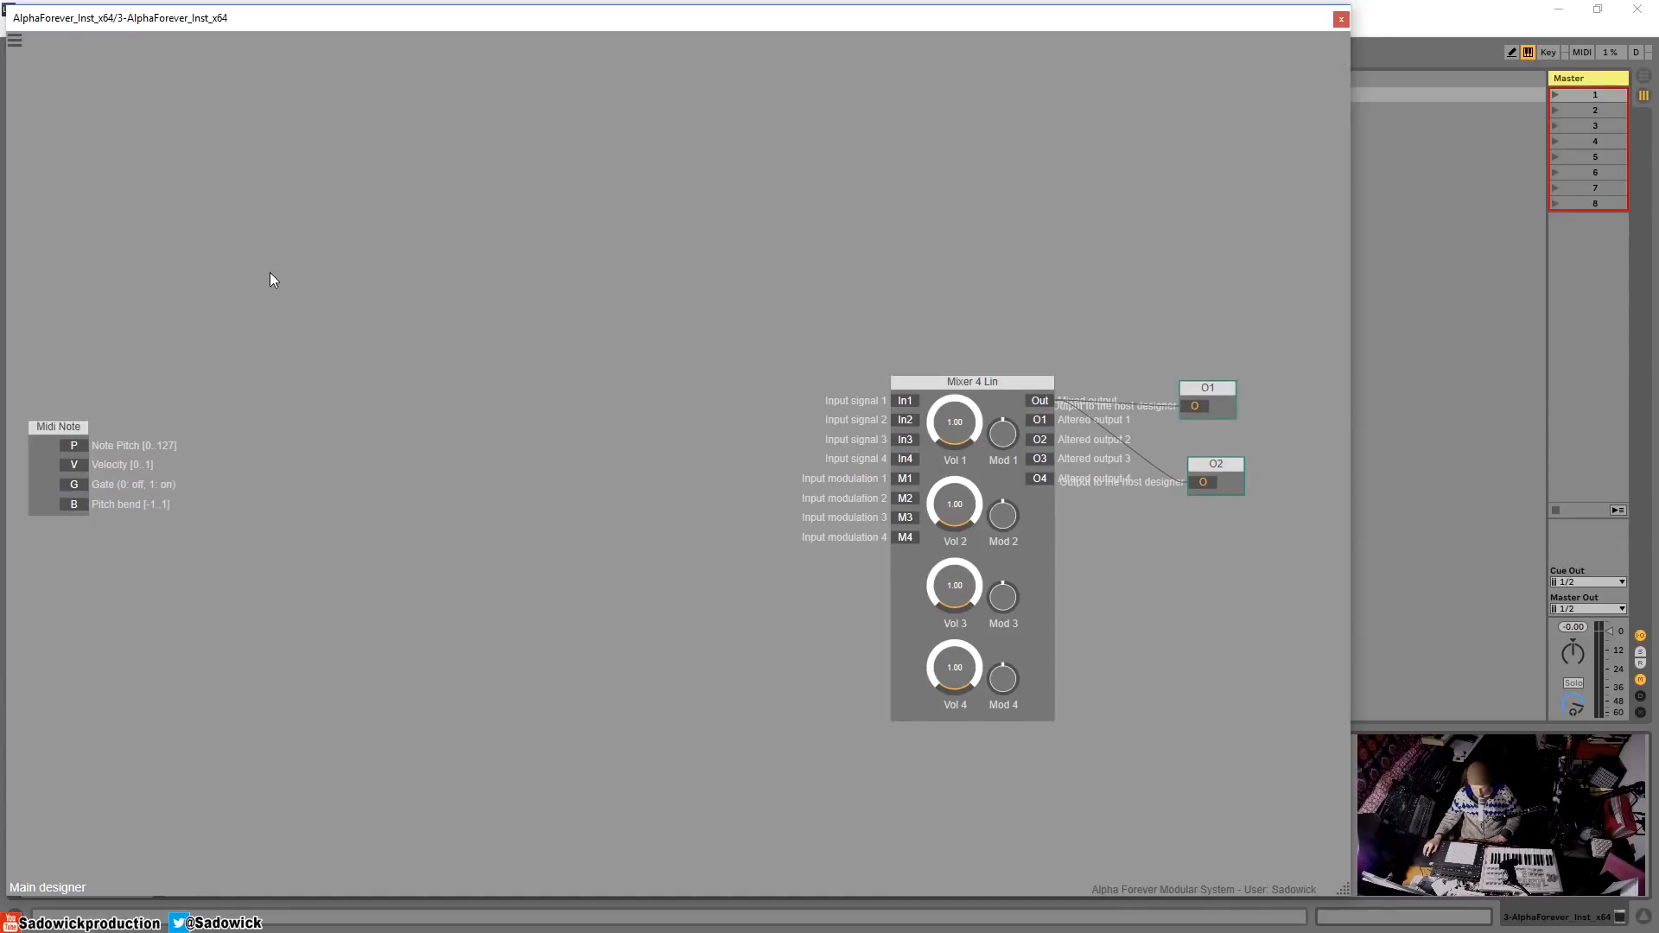
- Add an OSC Multi oscillator module and place it between Midi Note and Mixer 4 Lin
double_click(271, 343)
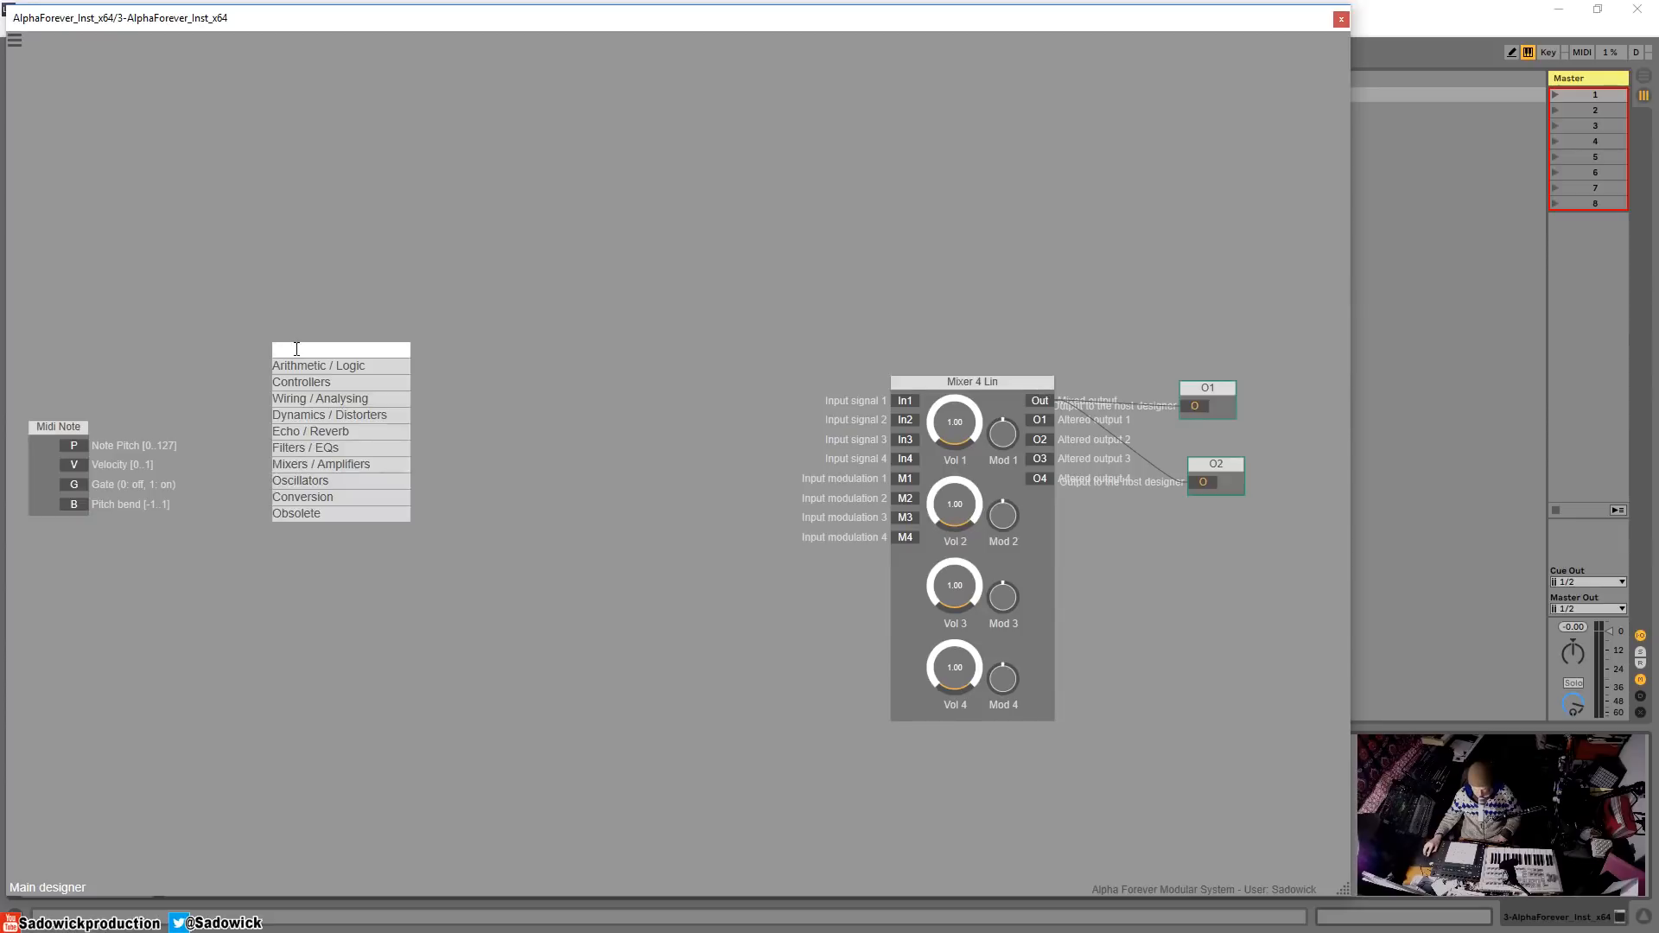
mouse_move(317, 439)
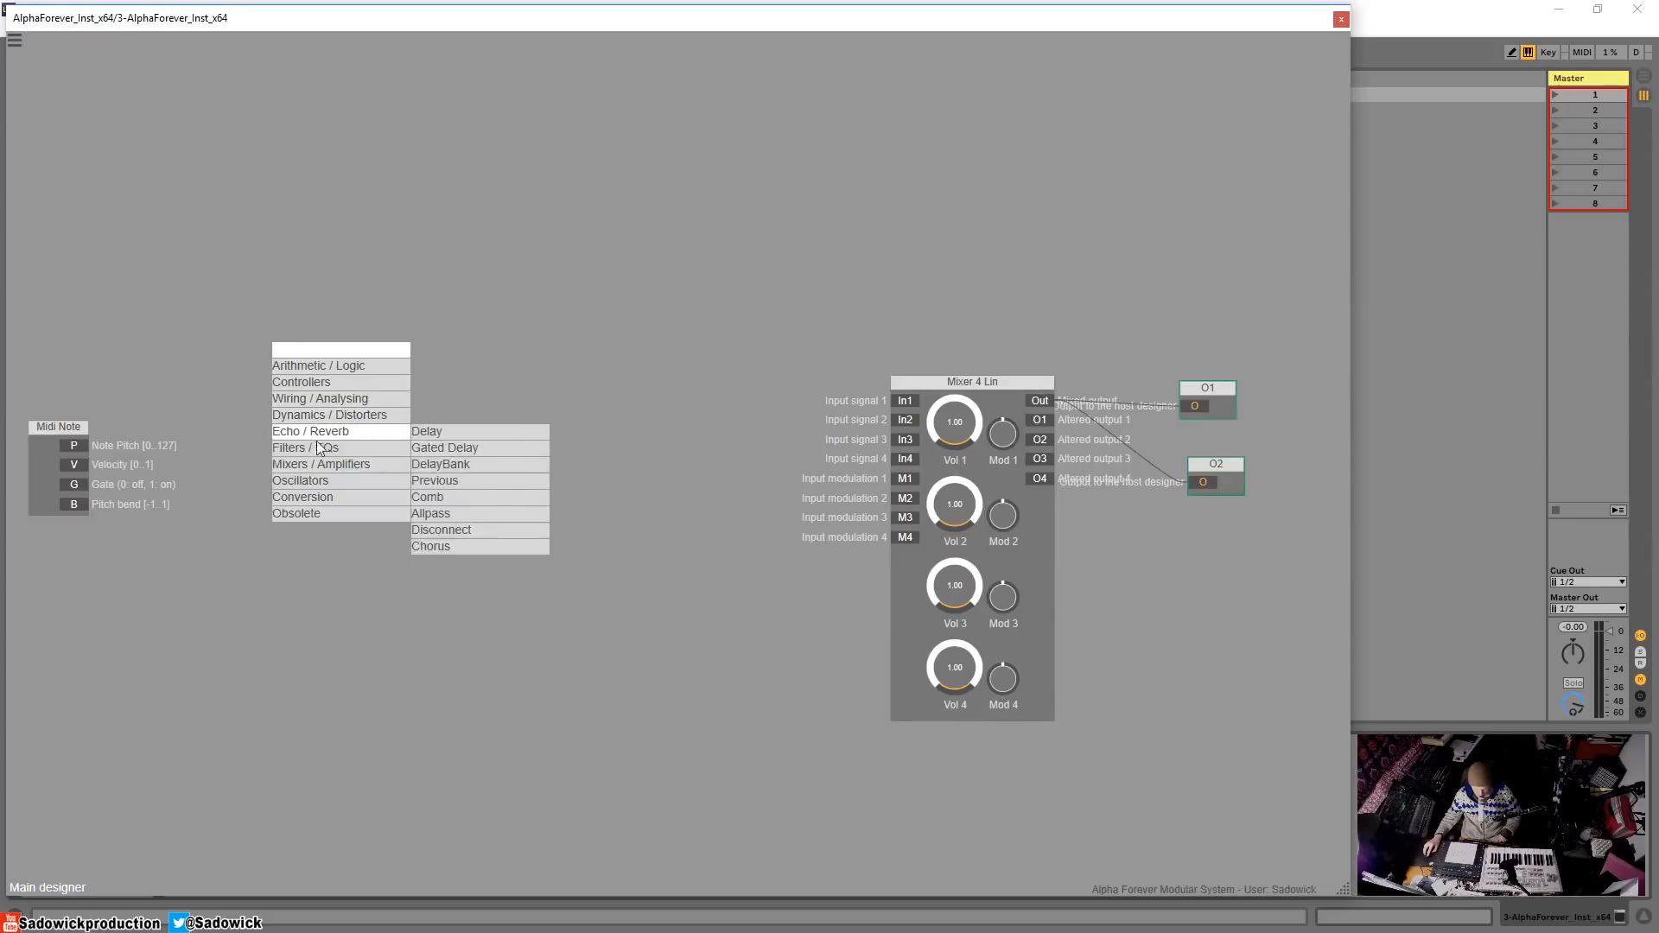
mouse_move(329, 480)
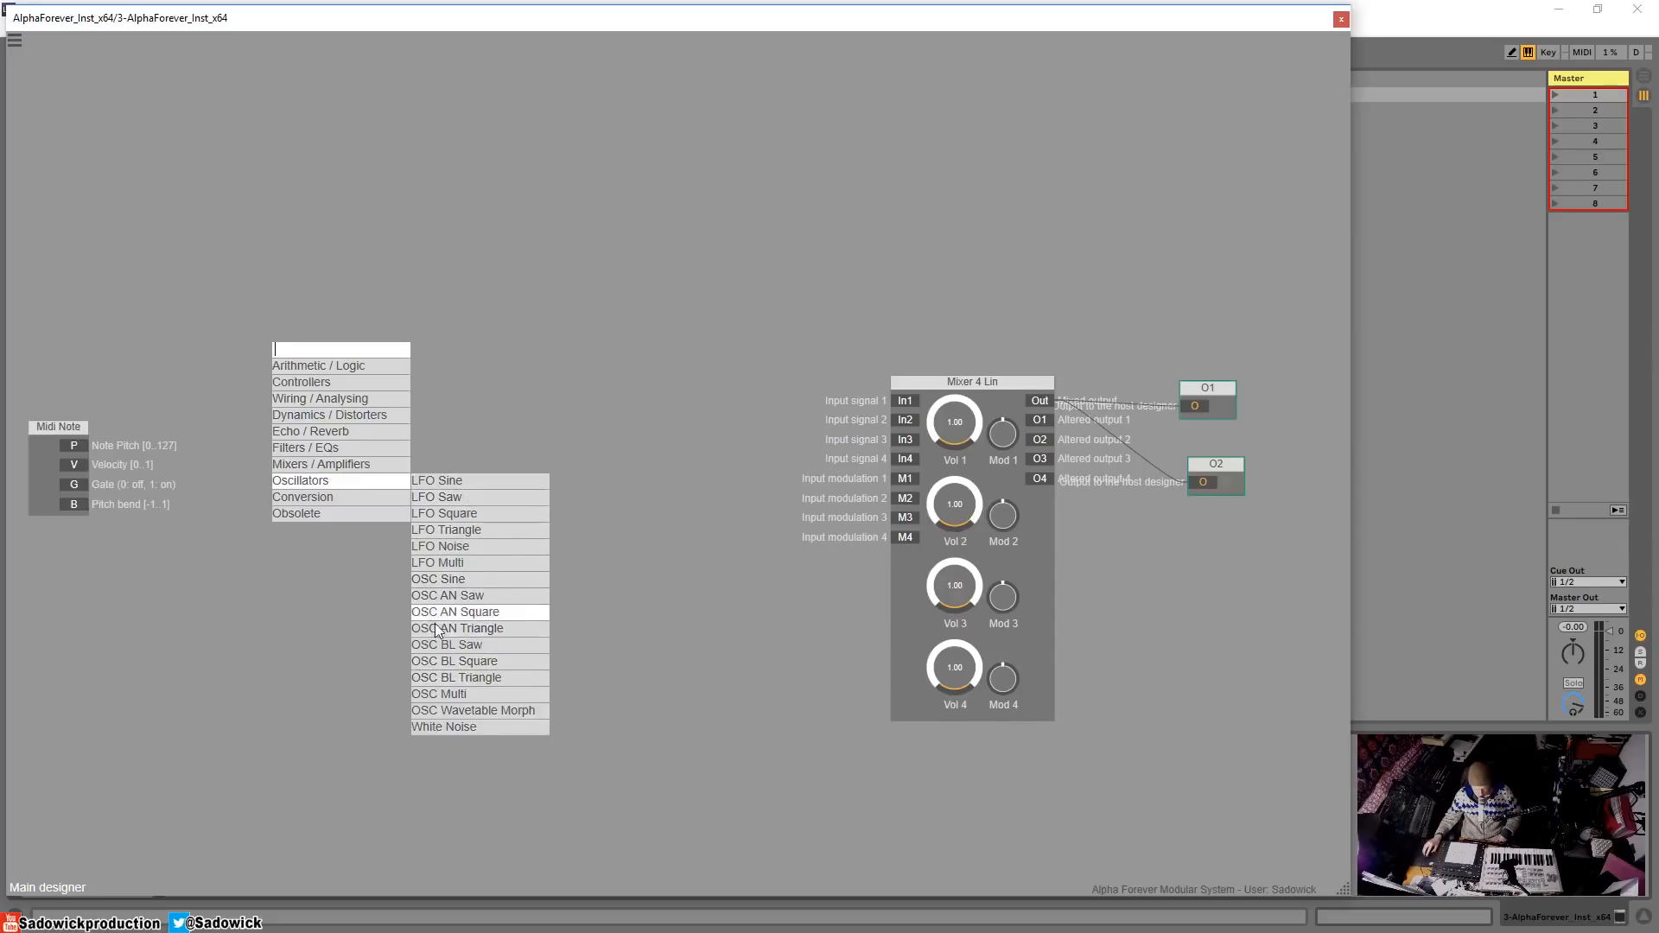
left_click(462, 698)
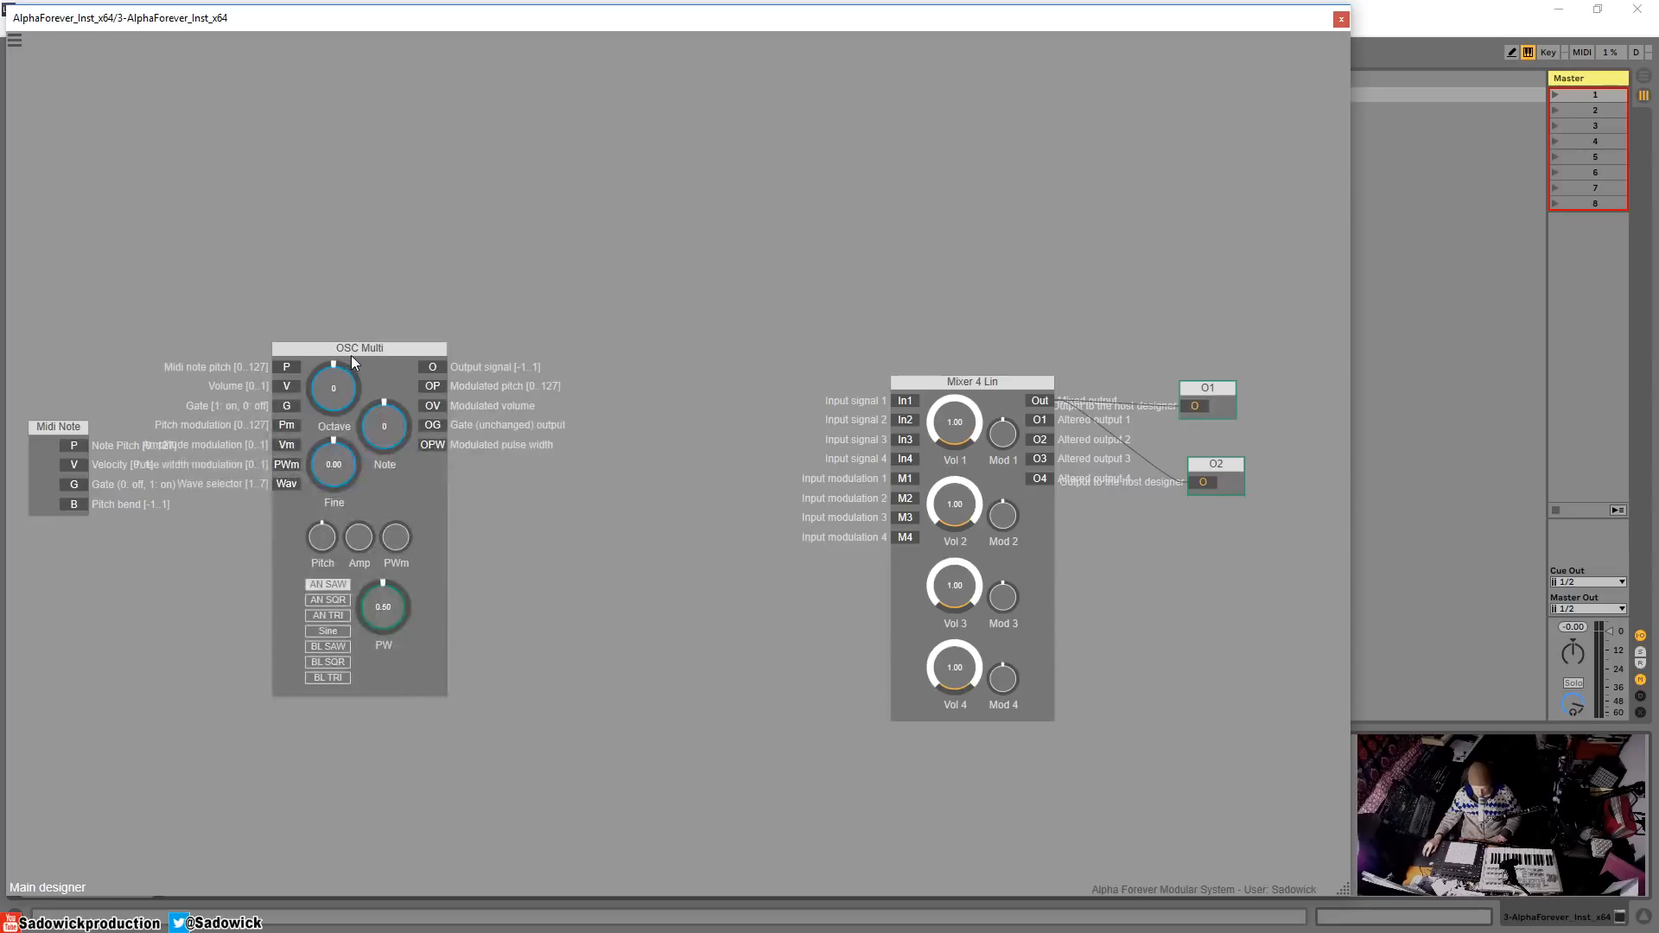
left_click_drag(350, 355, 457, 392)
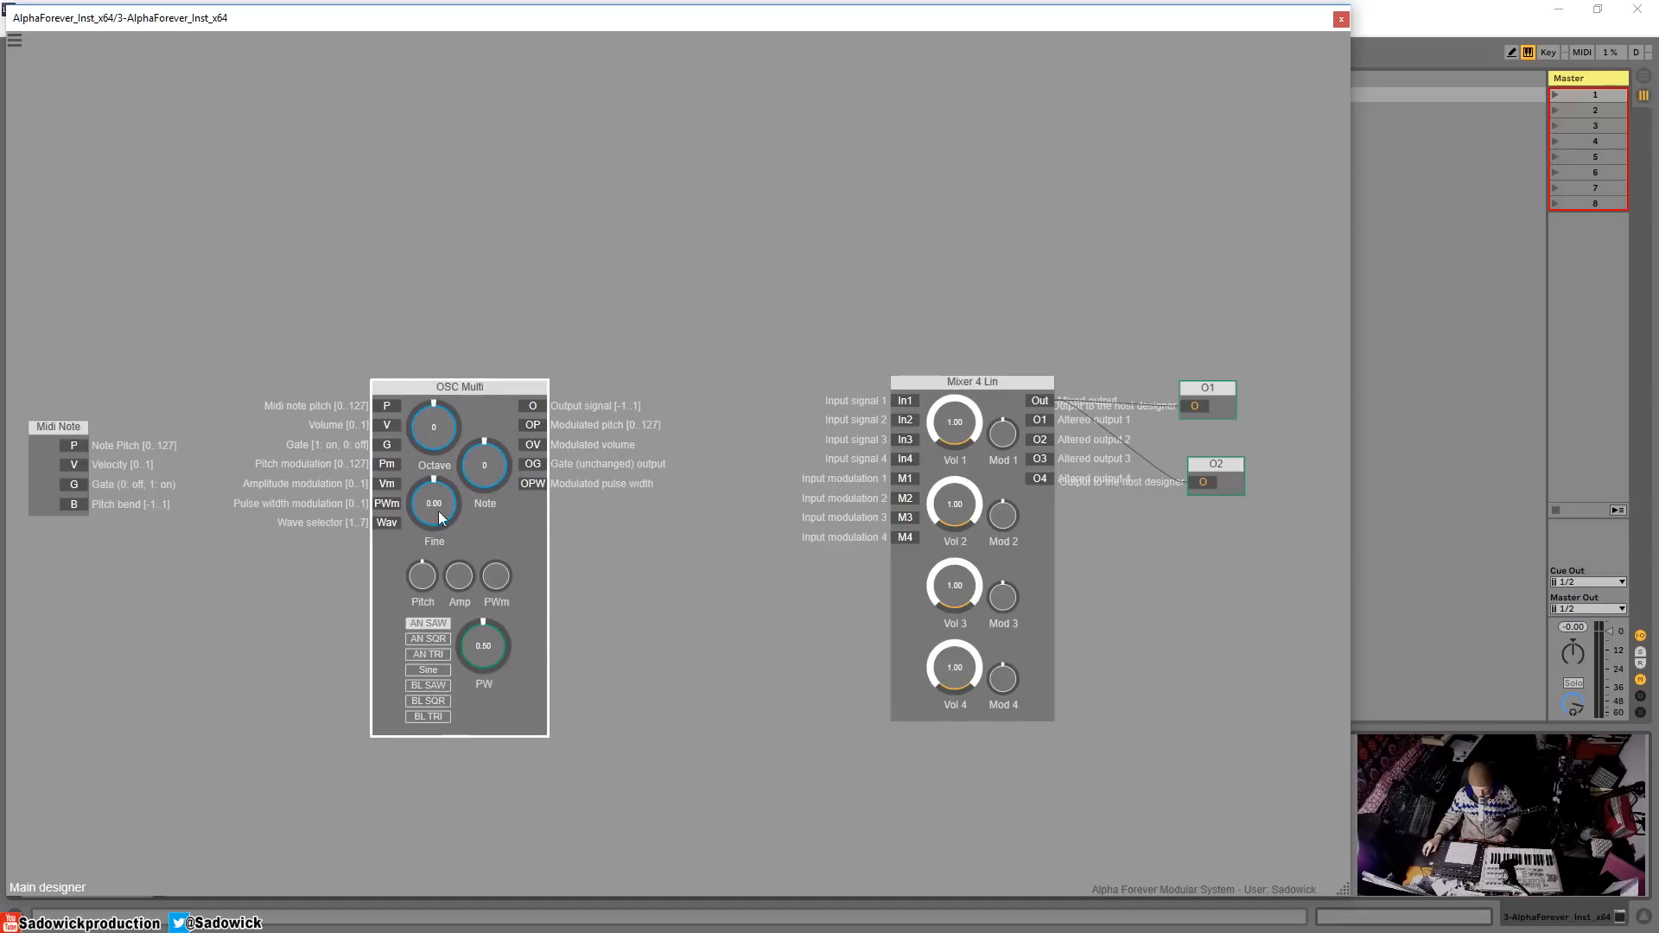
left_click_drag(449, 390, 449, 410)
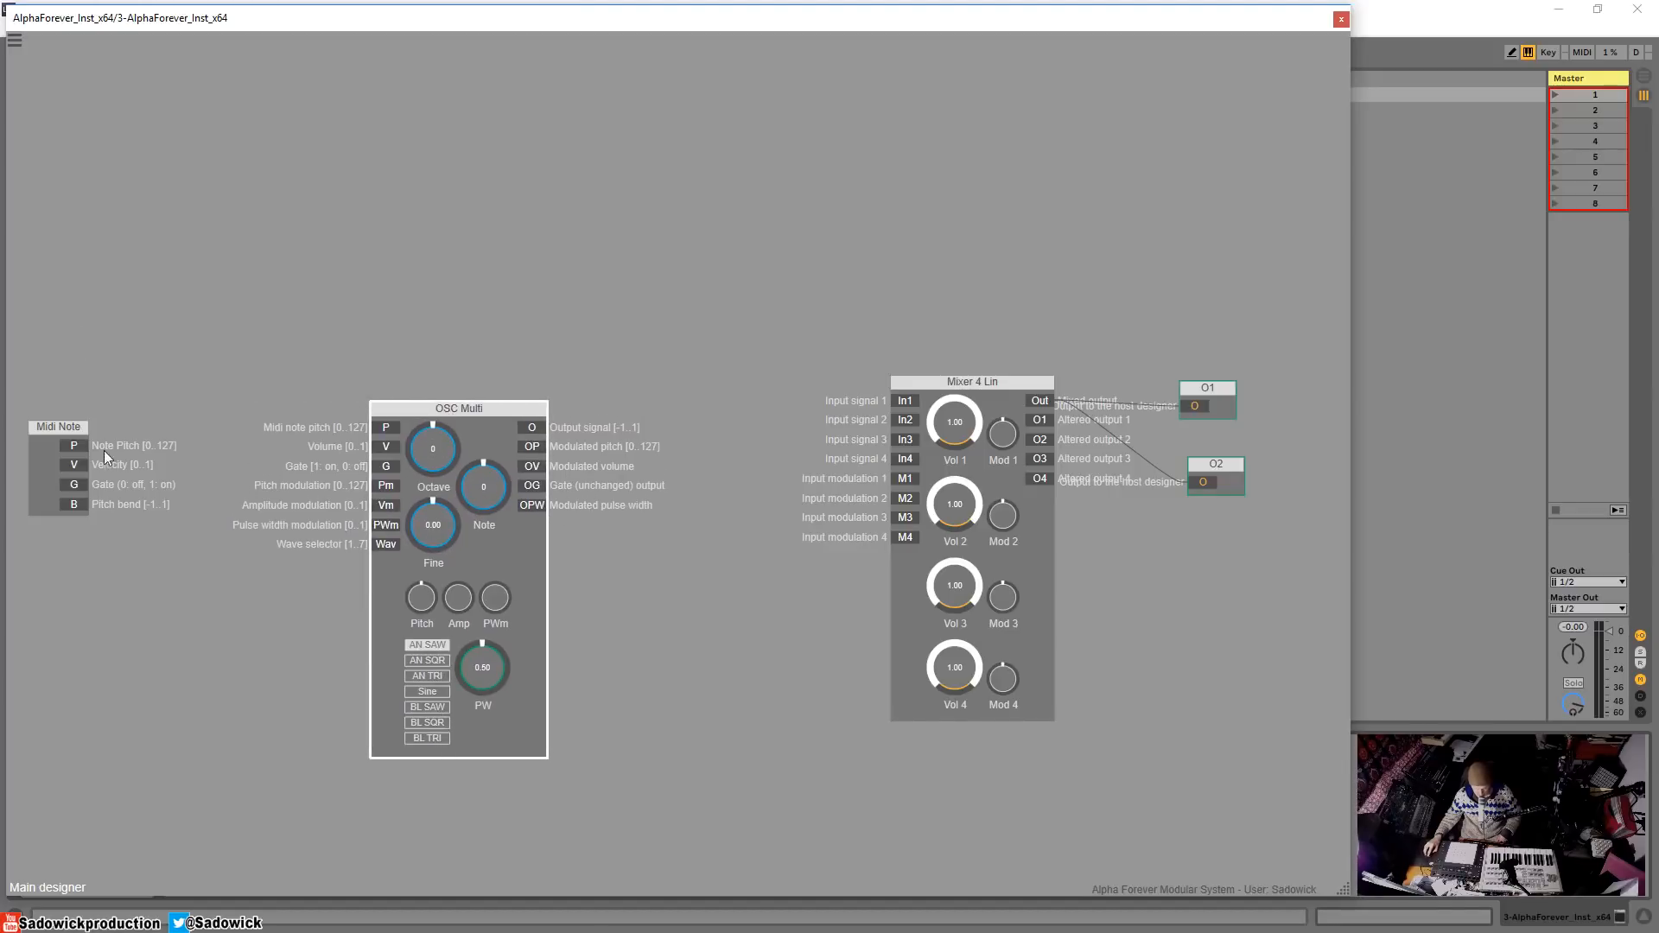
- Wire the P, V and G outputs of Midi Note to the matching P, V and G inputs of OSC Multi
left_click_drag(75, 450, 136, 428)
left_click_drag(136, 428, 386, 435)
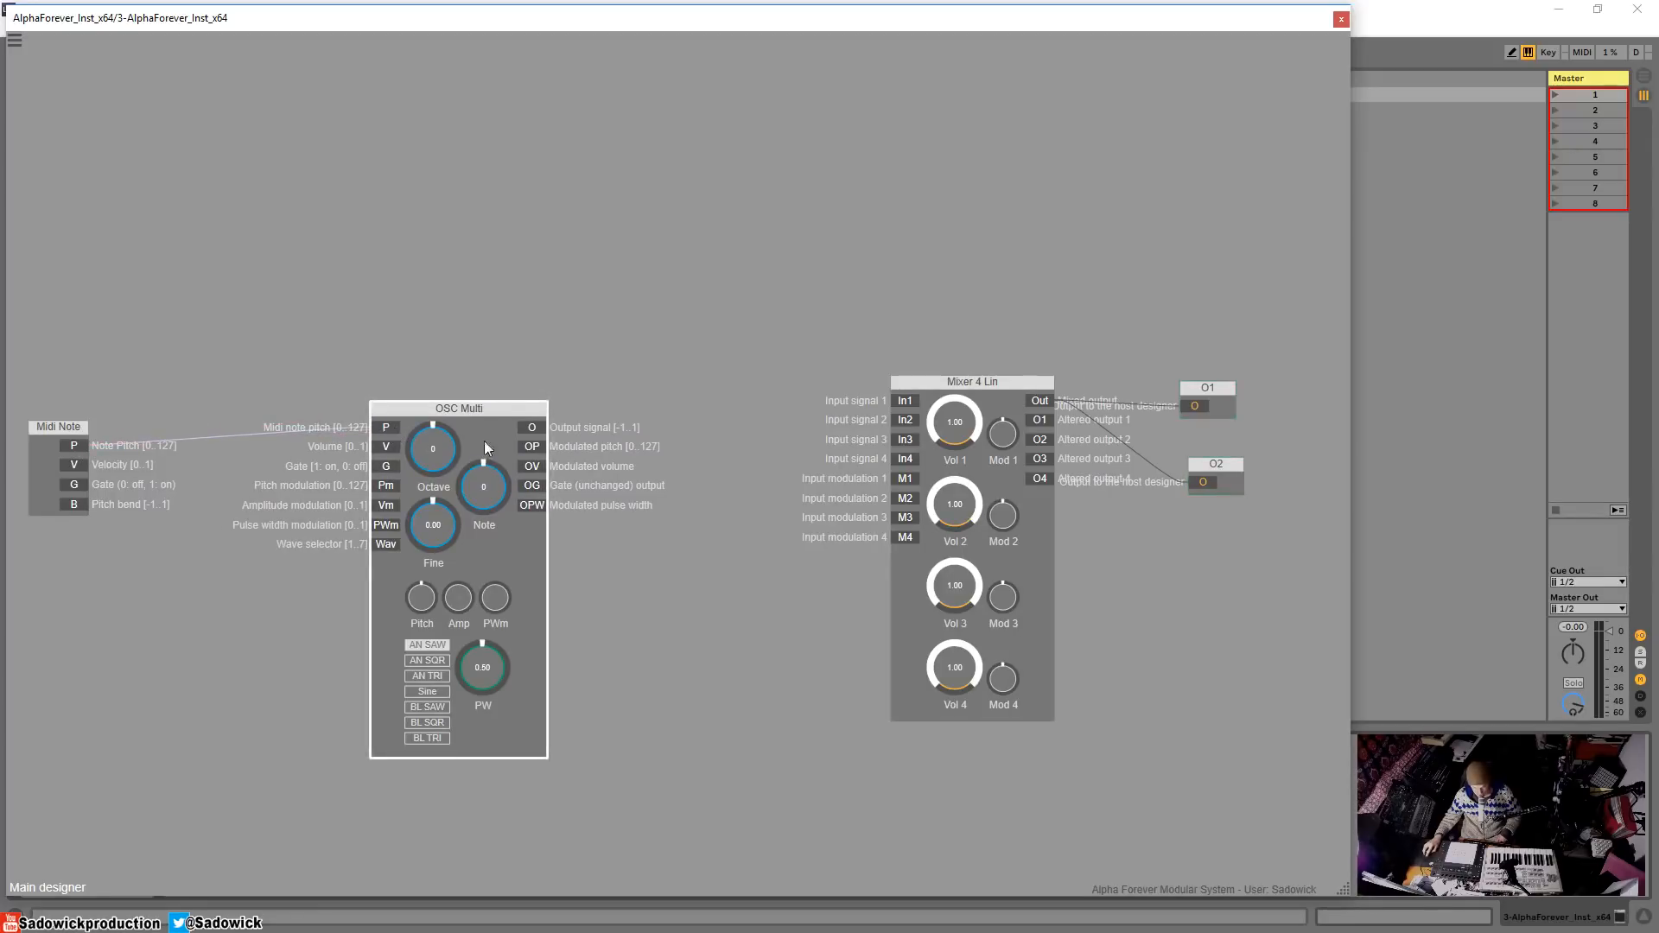
left_click_drag(76, 463, 385, 447)
left_click_drag(70, 485, 390, 465)
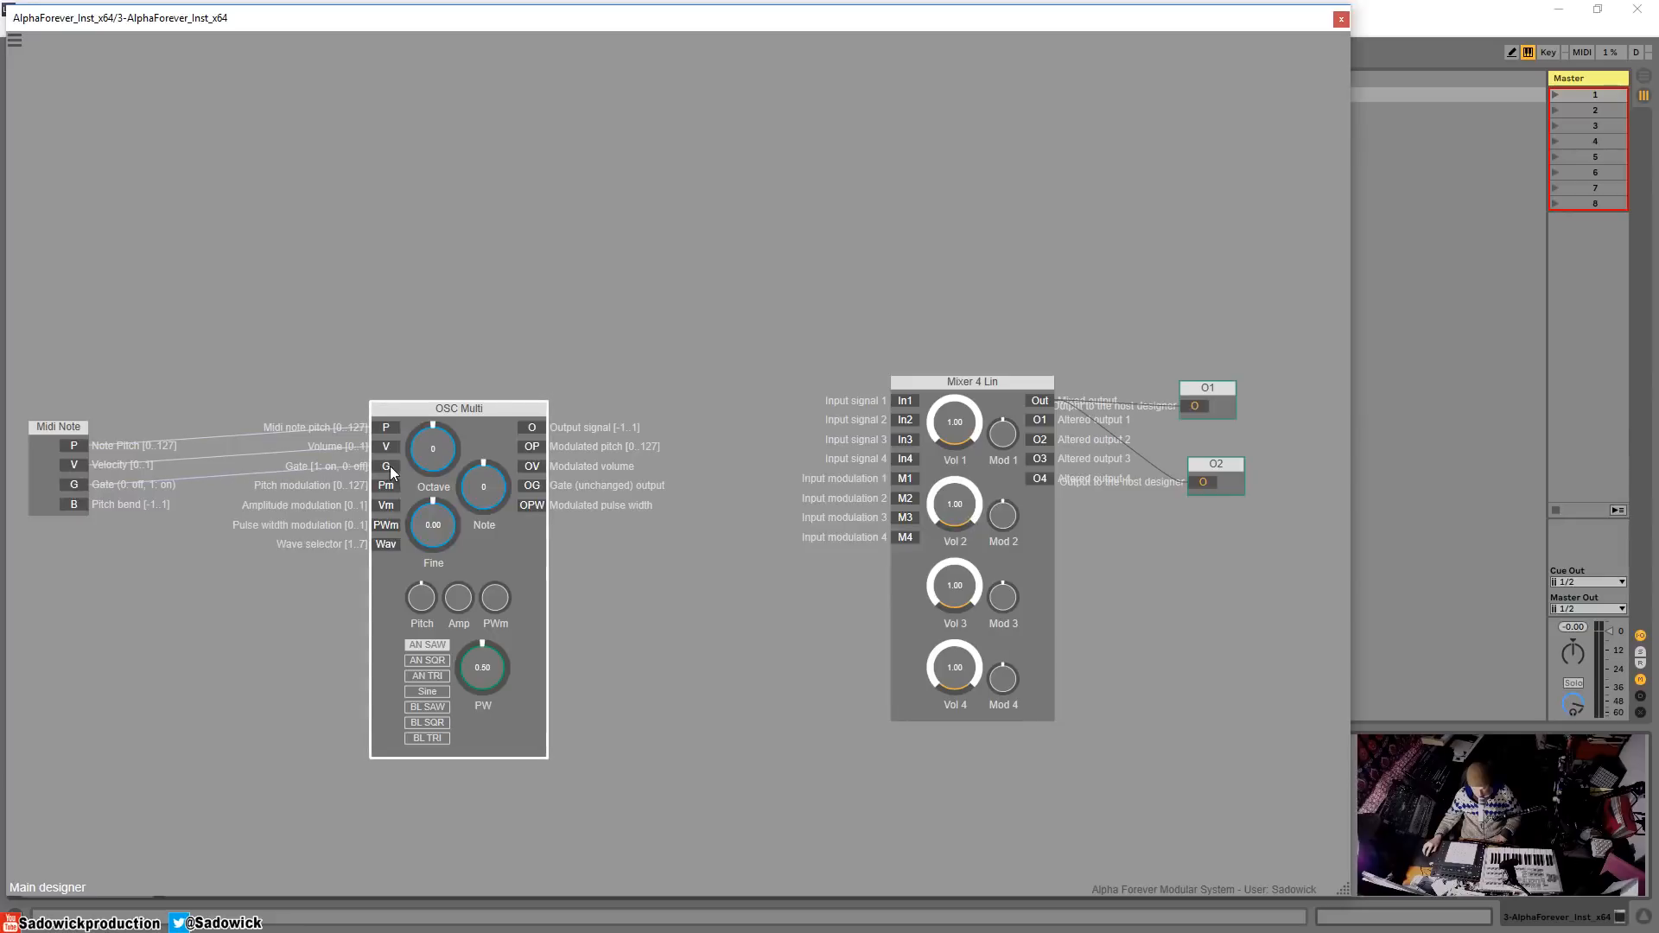
left_click_drag(503, 411, 463, 402)
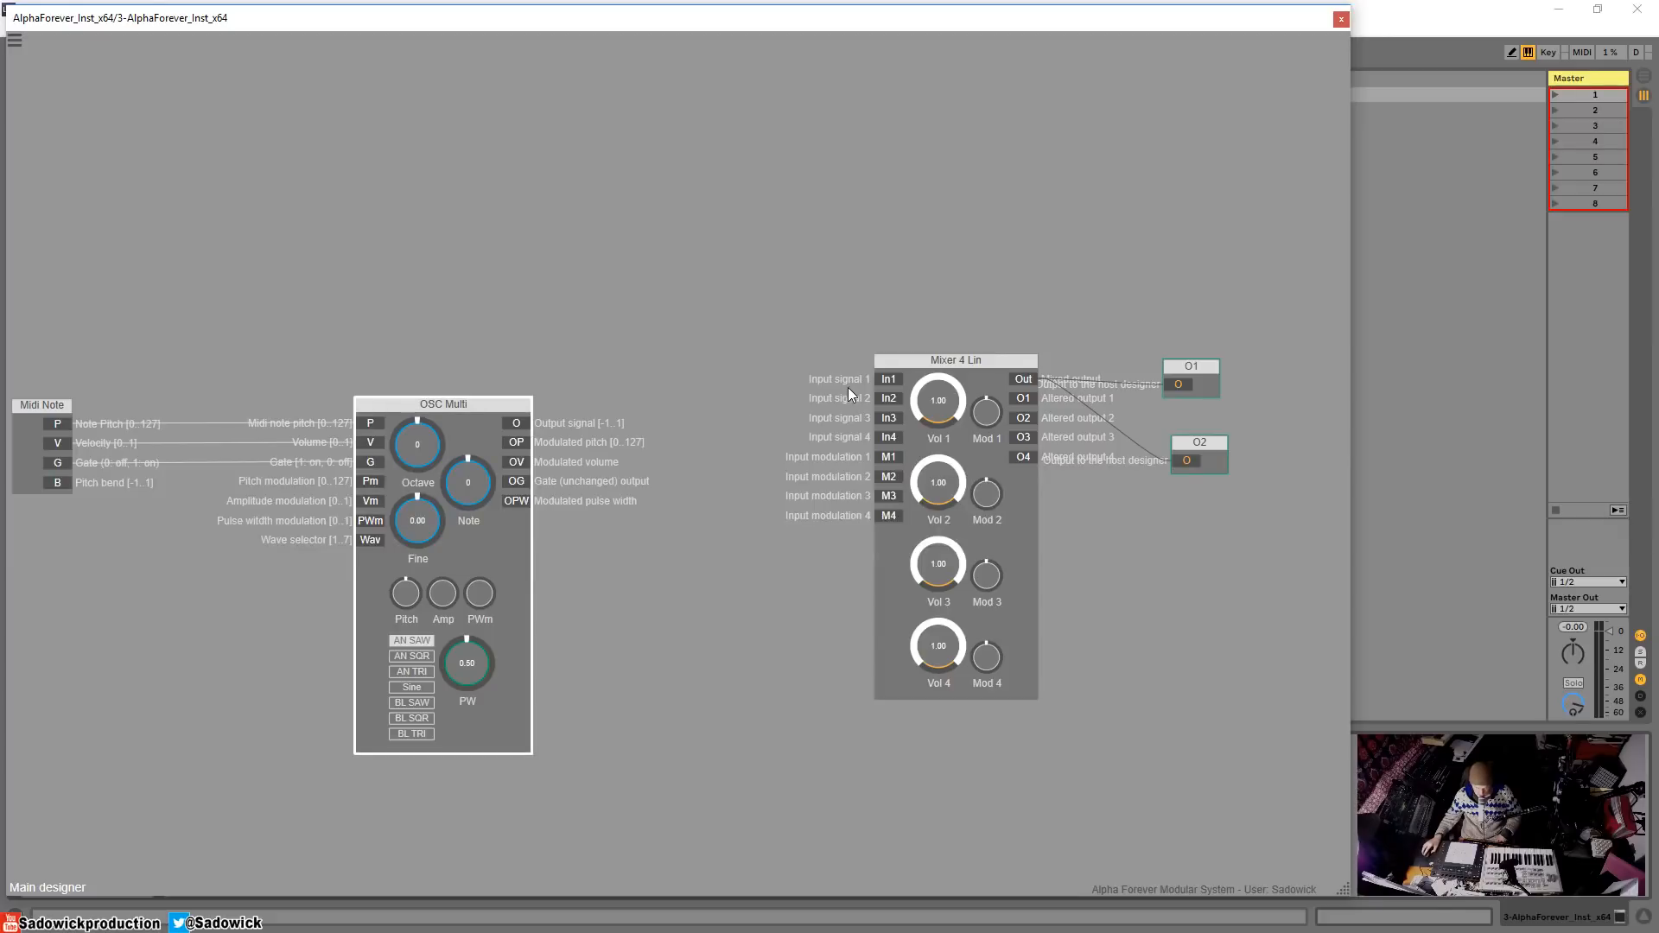
- Move Mixer 4 Lin together with O1 and O2 further right, away from OSC Multi
left_click(726, 211)
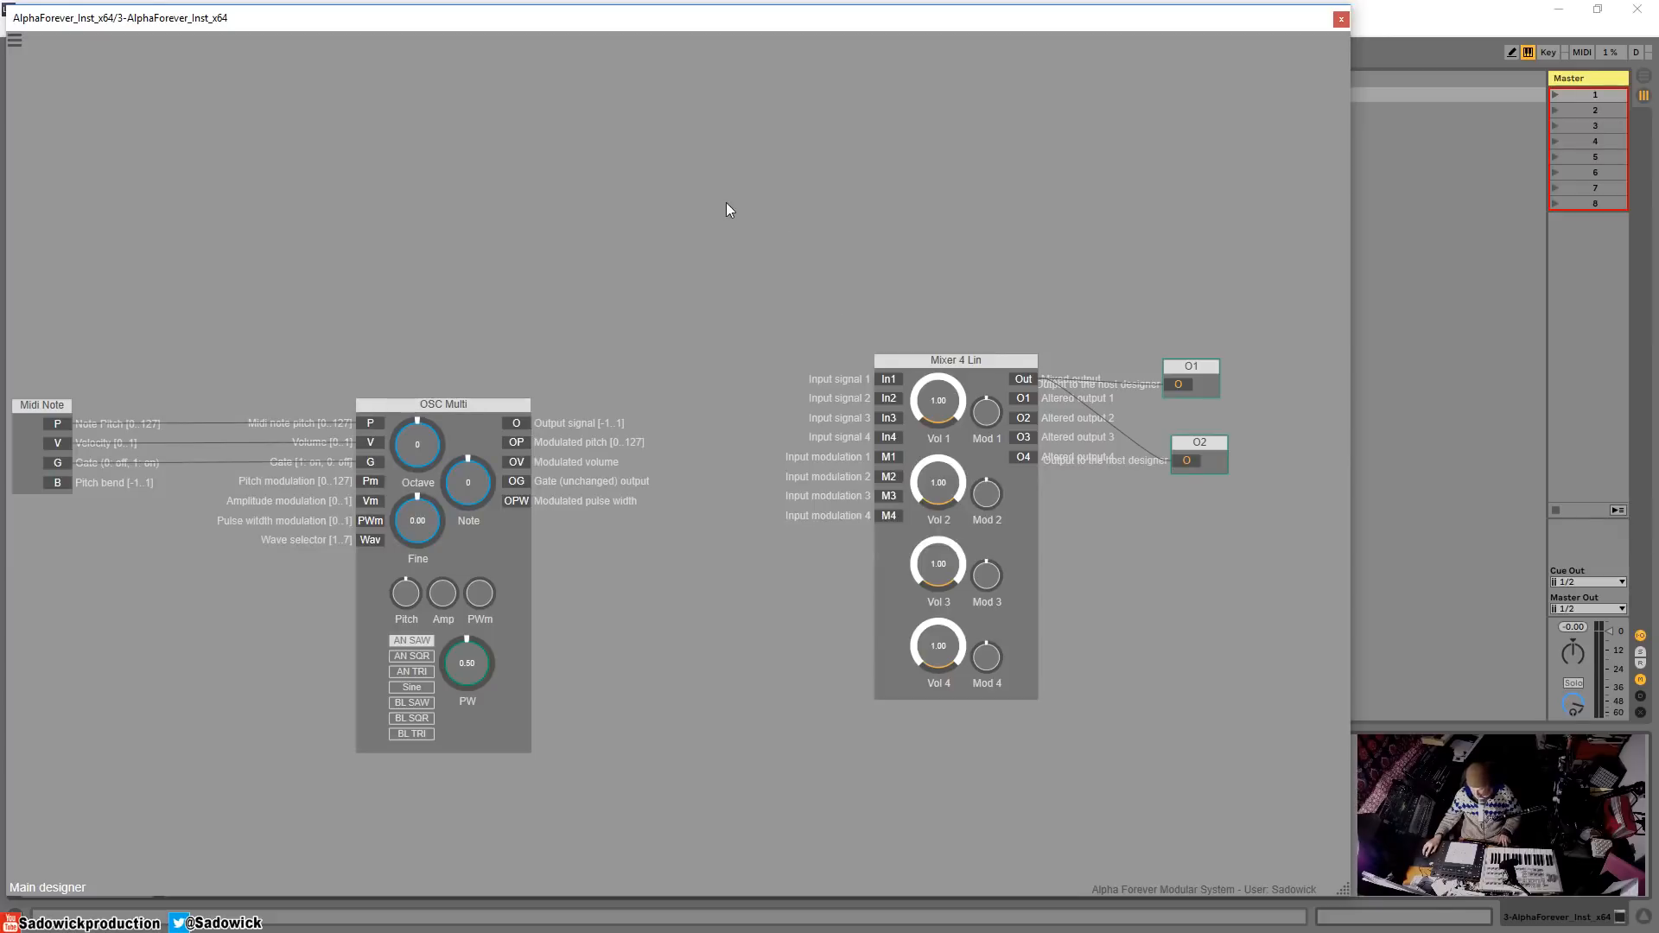
left_click_drag(726, 209, 1315, 741)
left_click_drag(957, 363, 1230, 403)
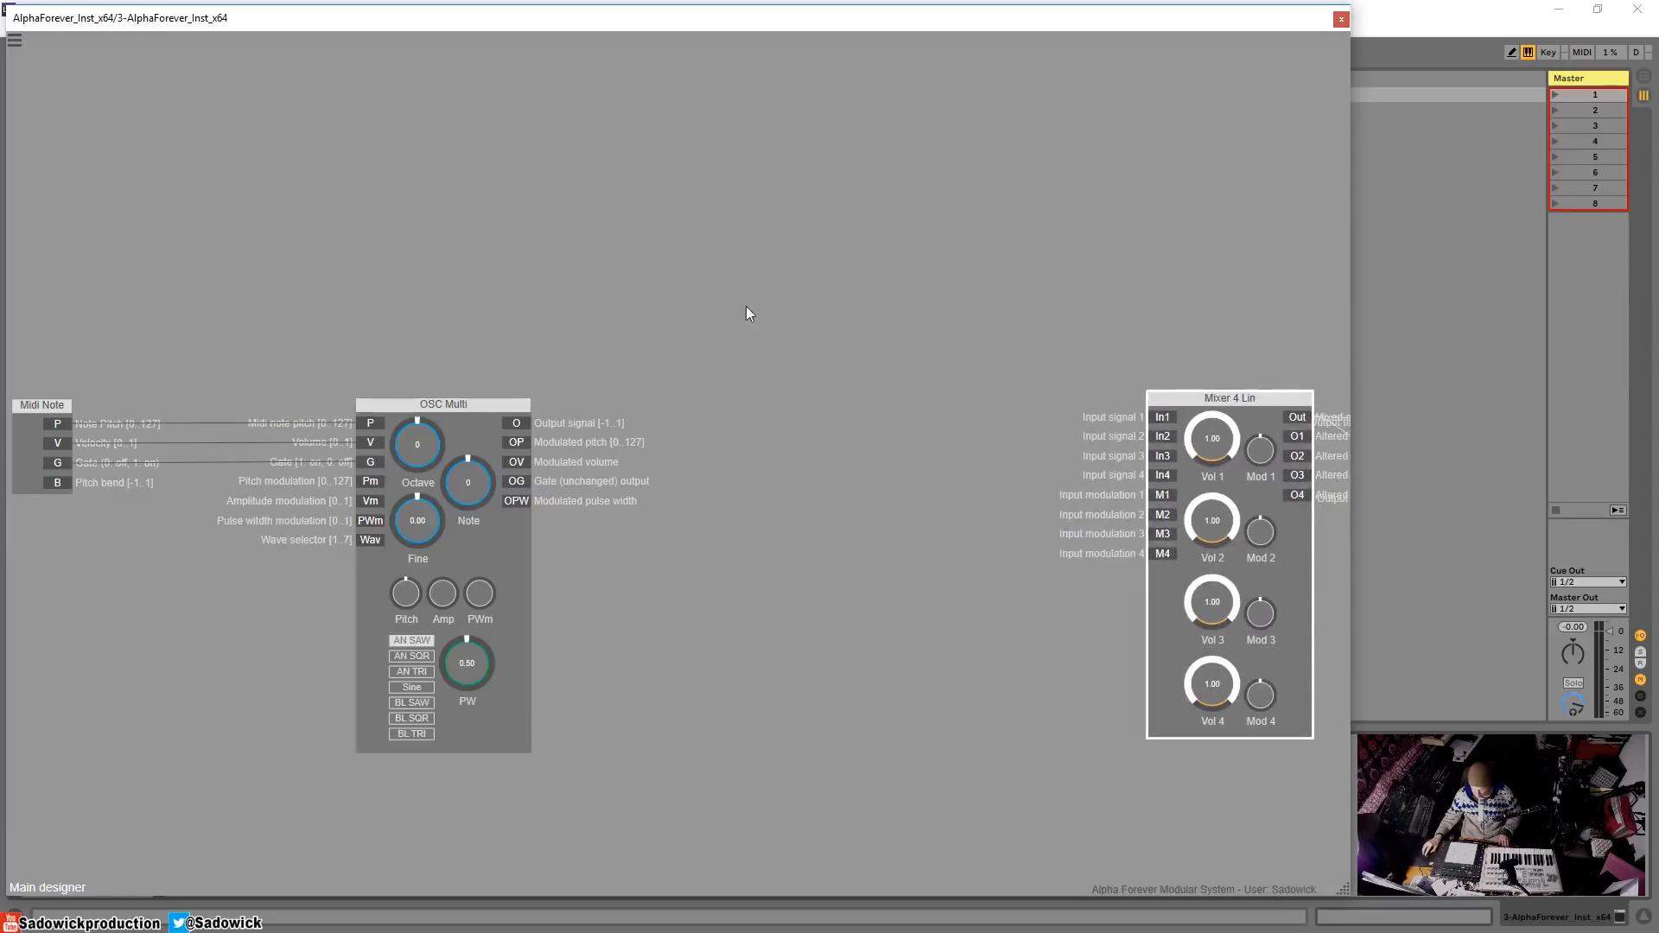
- Add an ADSR Modulated envelope module in the empty space below OSC Multi
right_click(602, 695)
left_click(593, 686)
left_click_drag(593, 686, 766, 545)
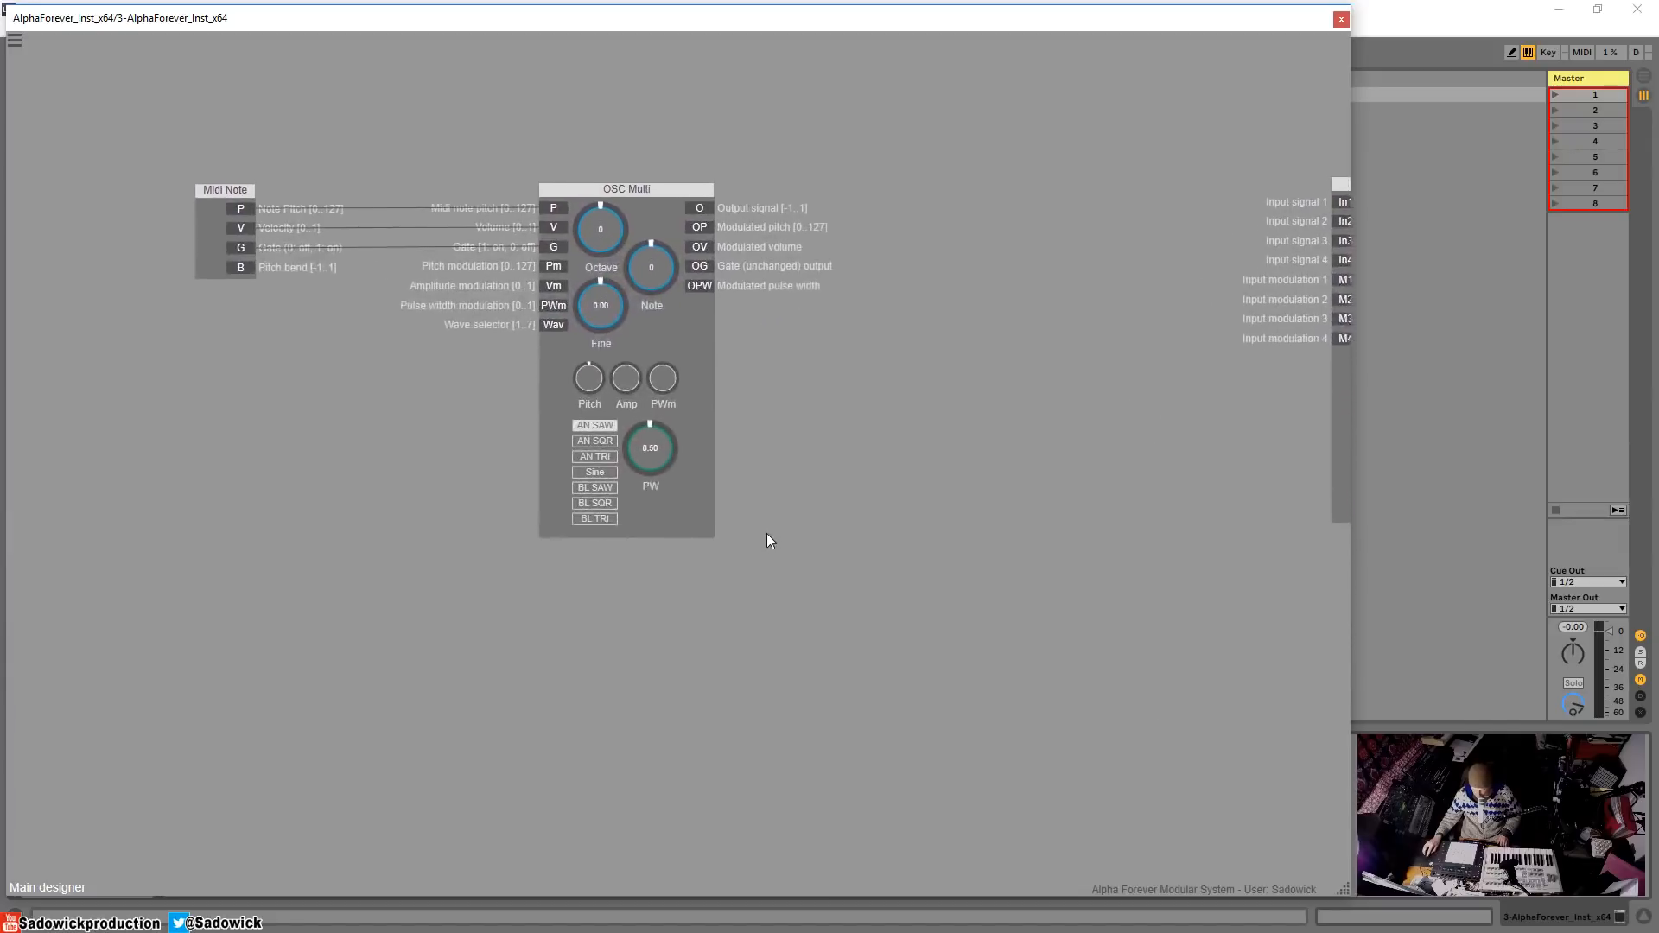
right_click(747, 611)
type("adsr")
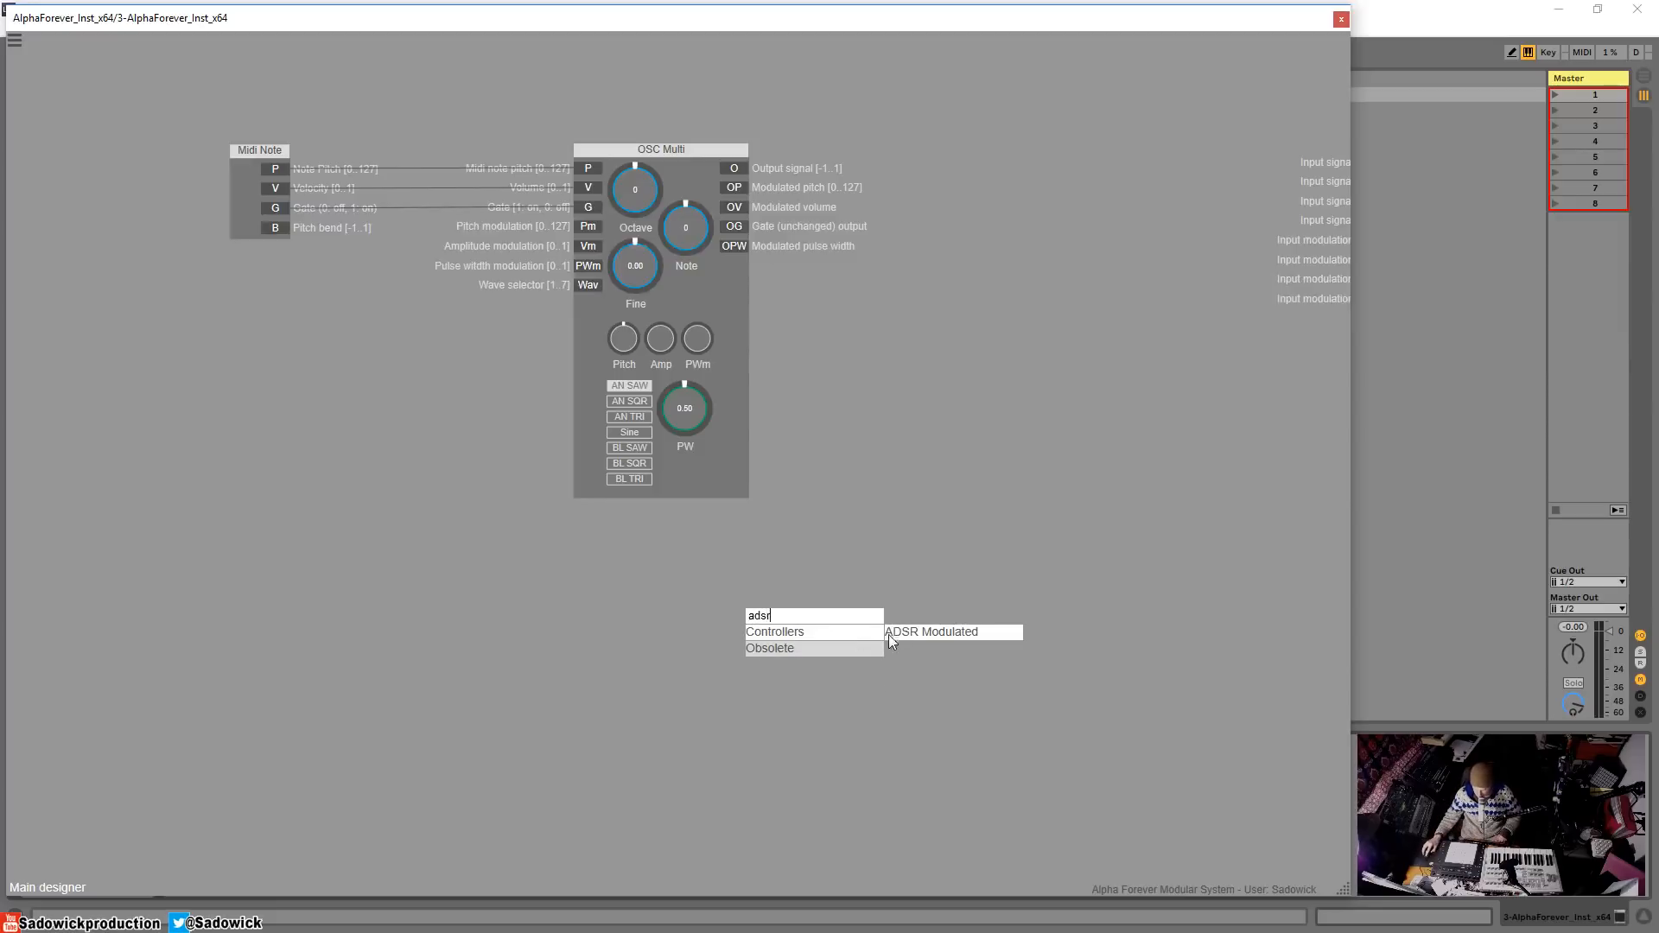
left_click(931, 631)
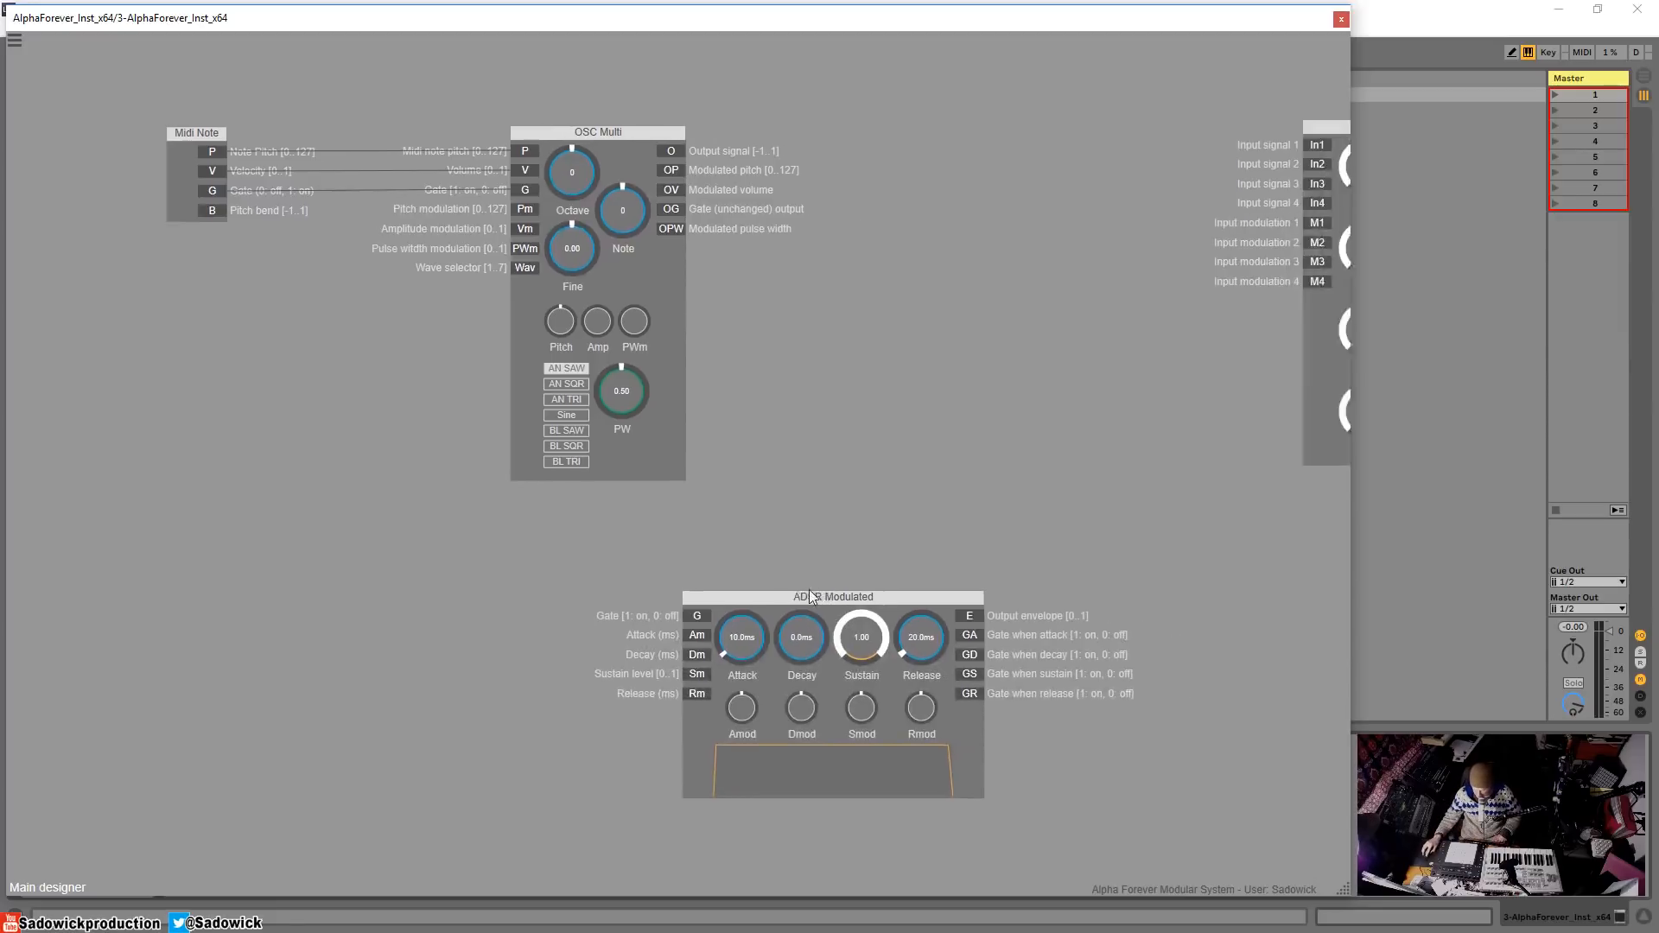
- Move the ADSR Modulated module directly below OSC Multi and wire Midi Note's G output to its G input
left_click_drag(811, 596, 579, 558)
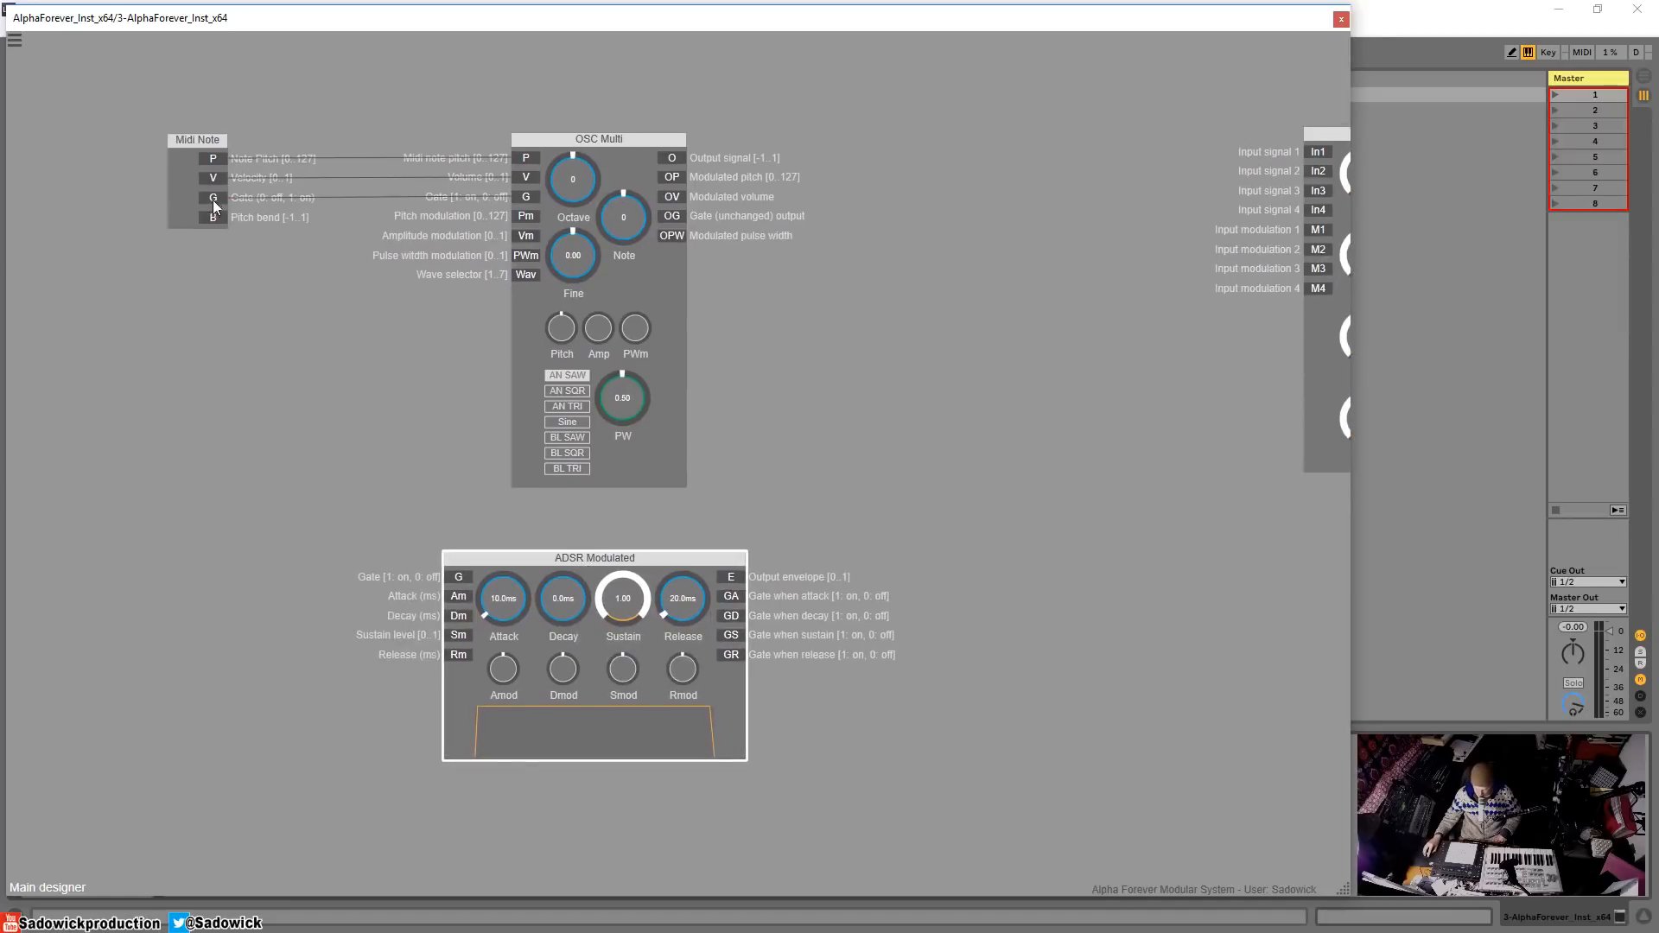
left_click_drag(213, 200, 546, 564)
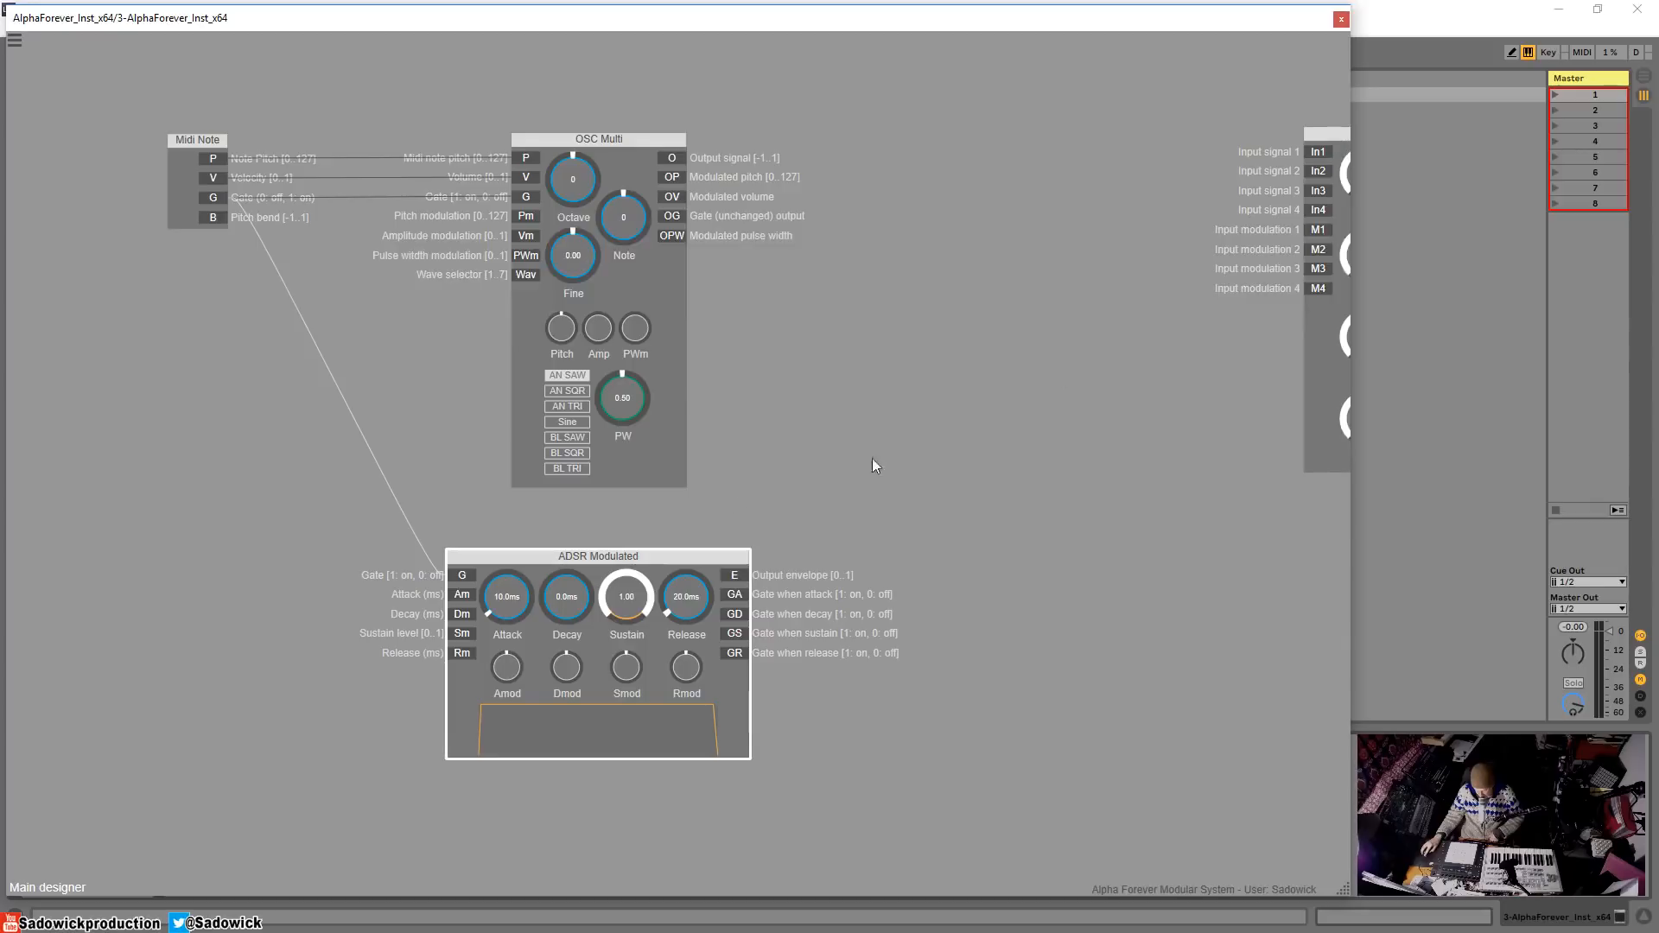
- Add a Gain Lin module and place it between OSC Multi and Mixer 4 Lin
double_click(835, 399)
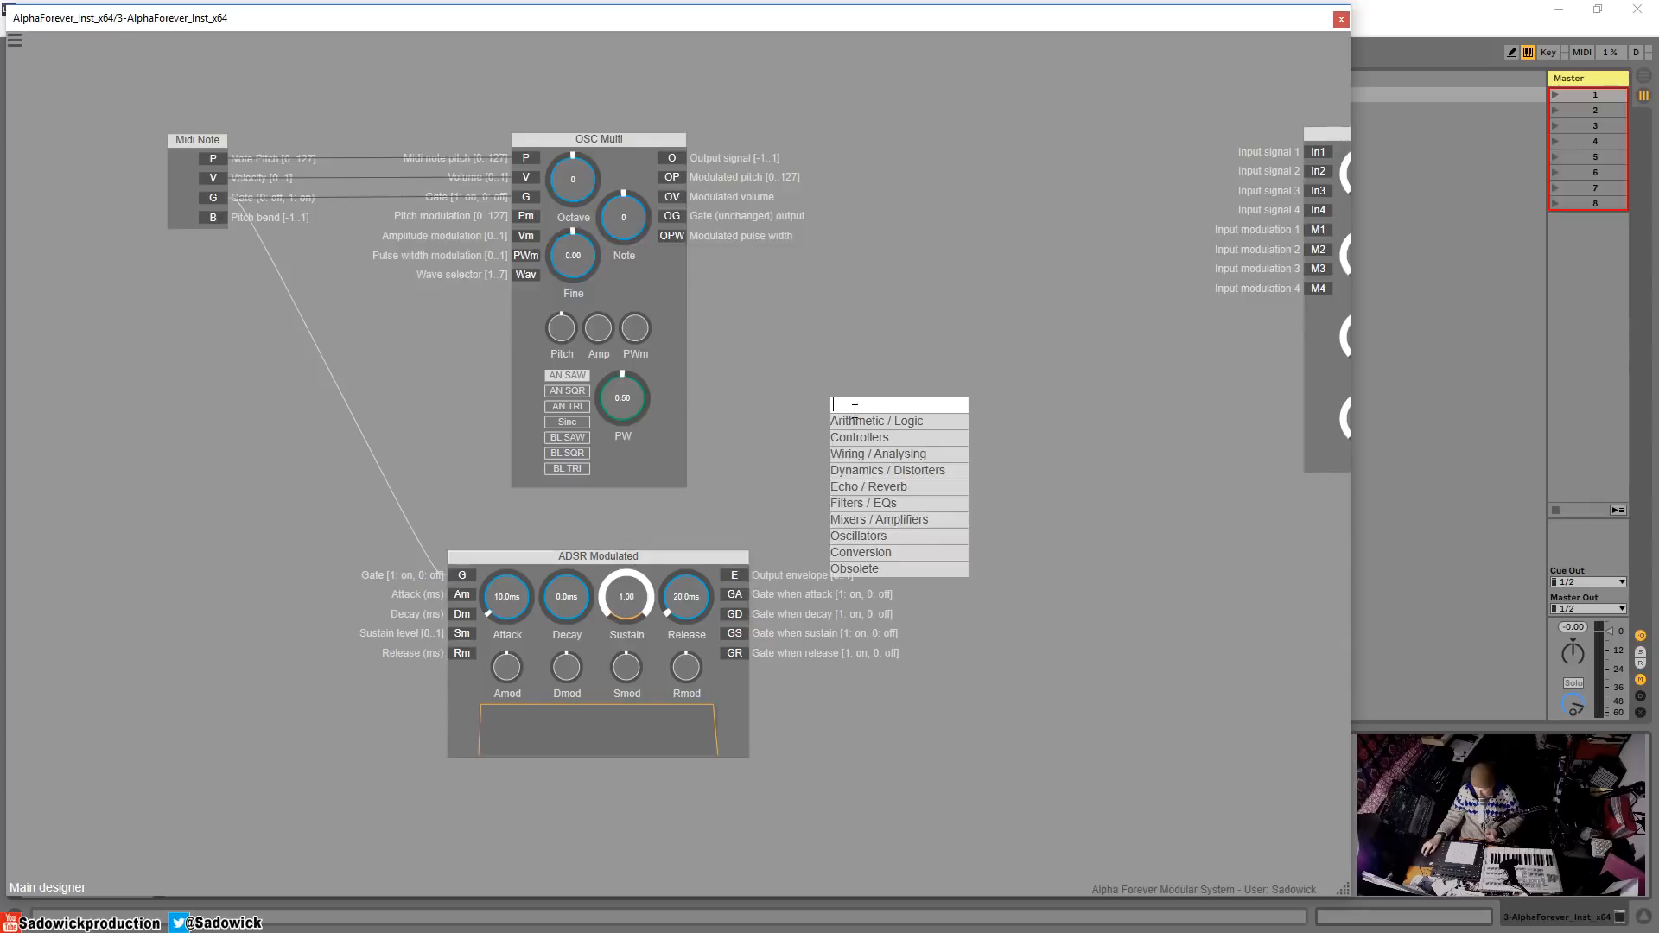
type("gain")
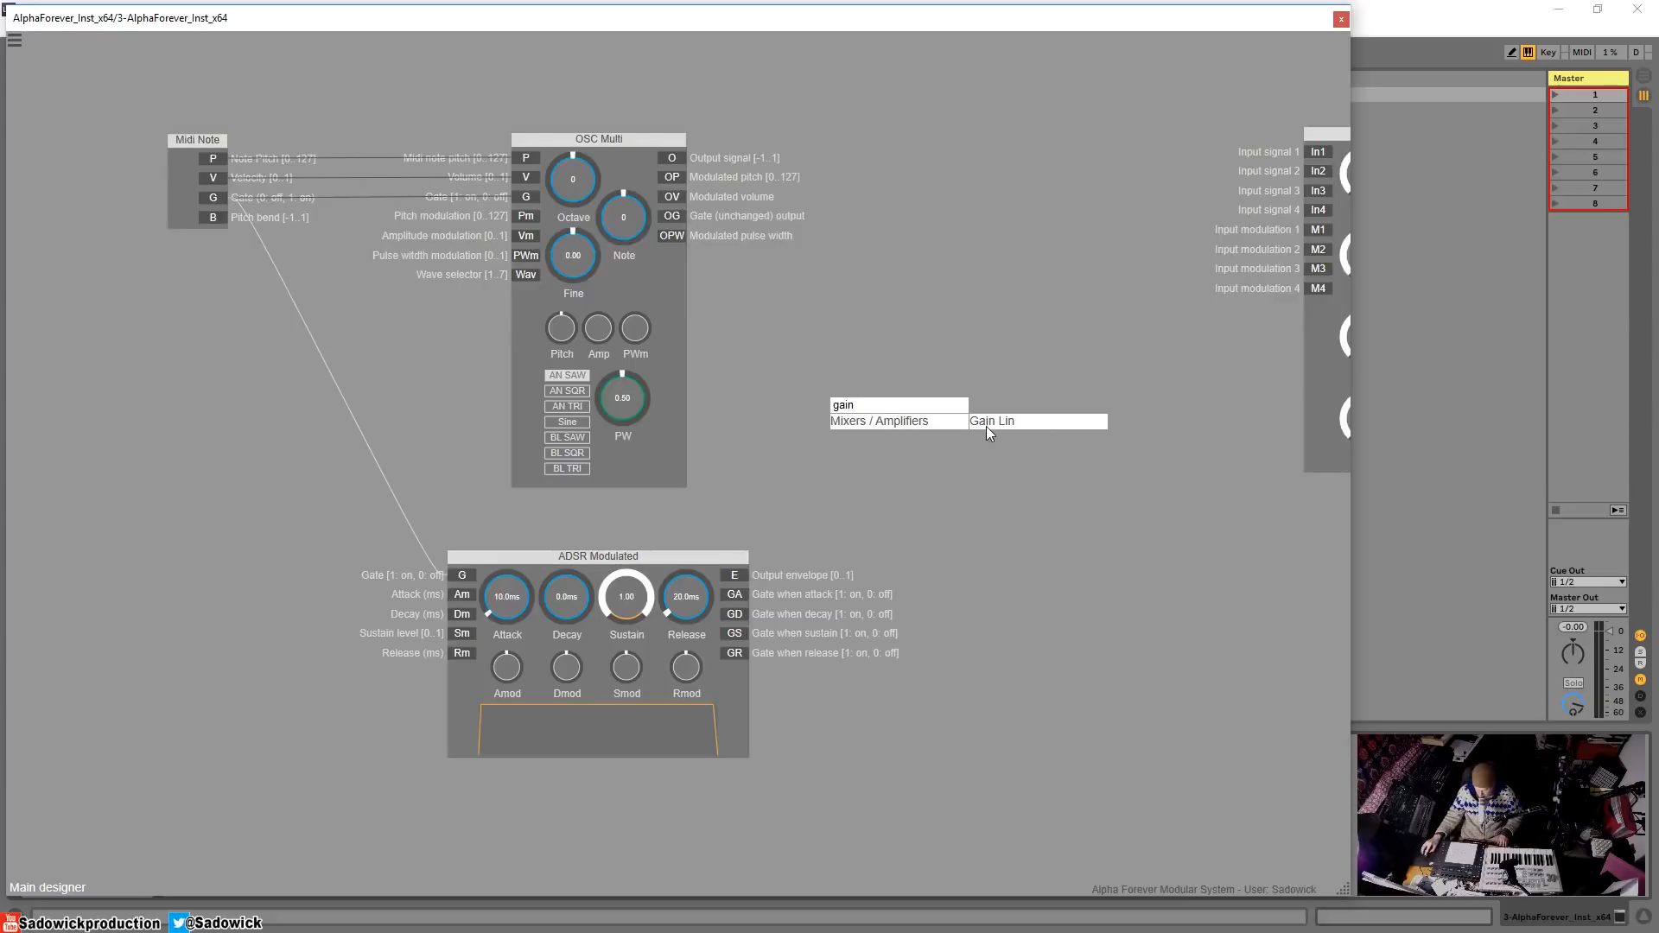
left_click(998, 418)
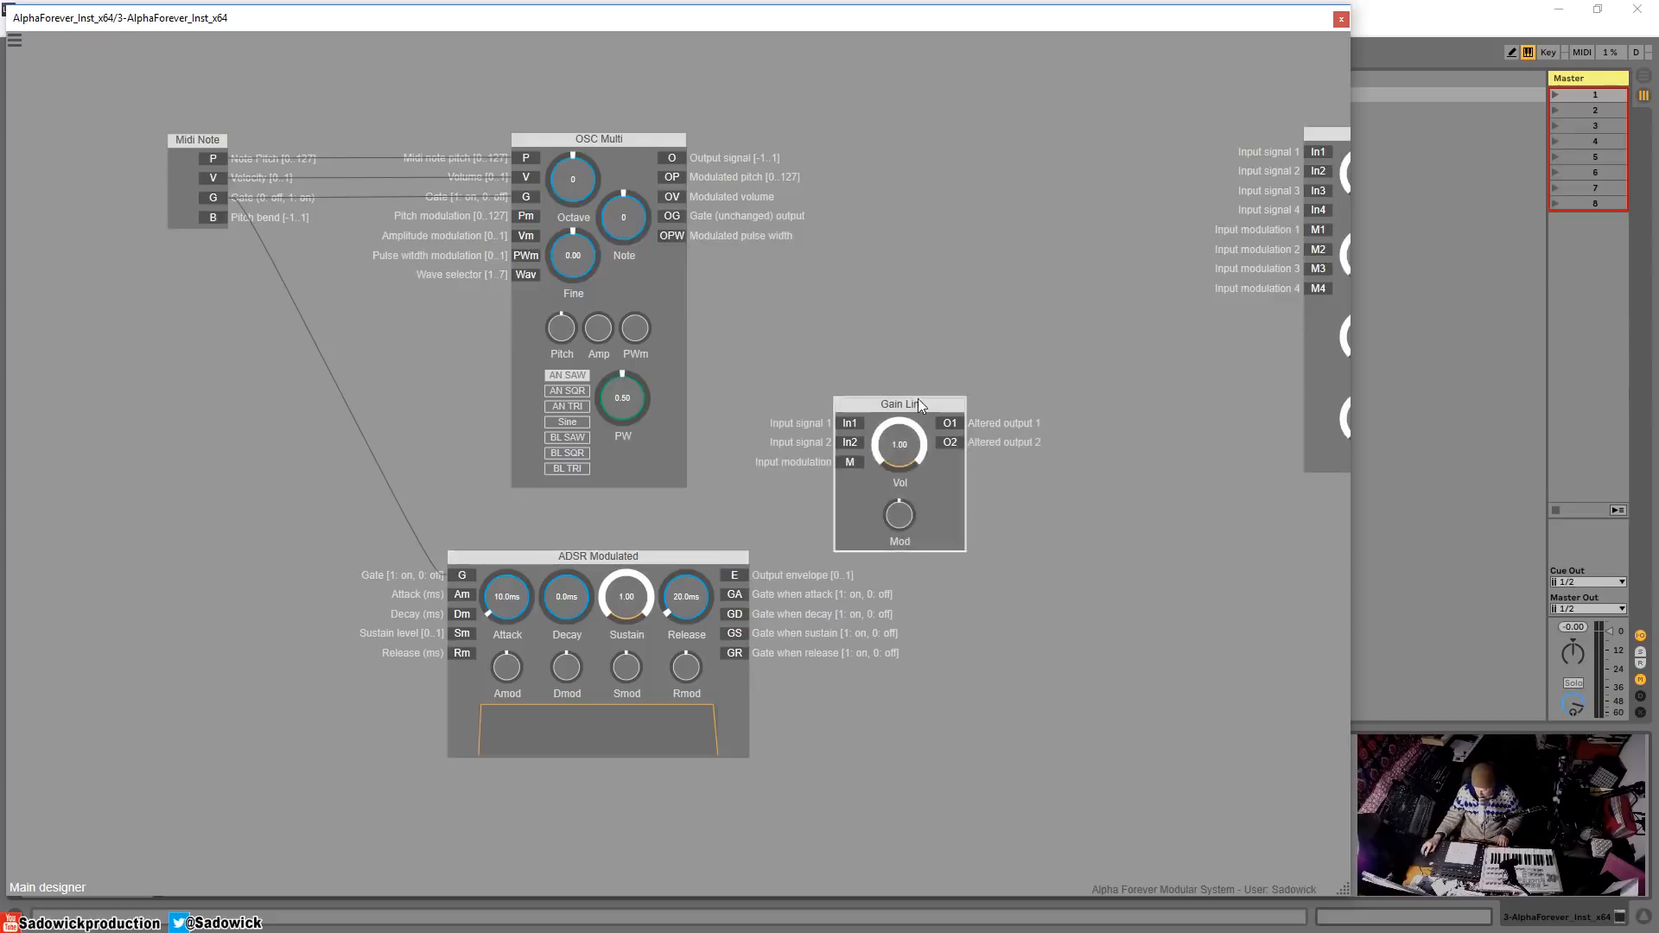
left_click_drag(918, 398, 988, 335)
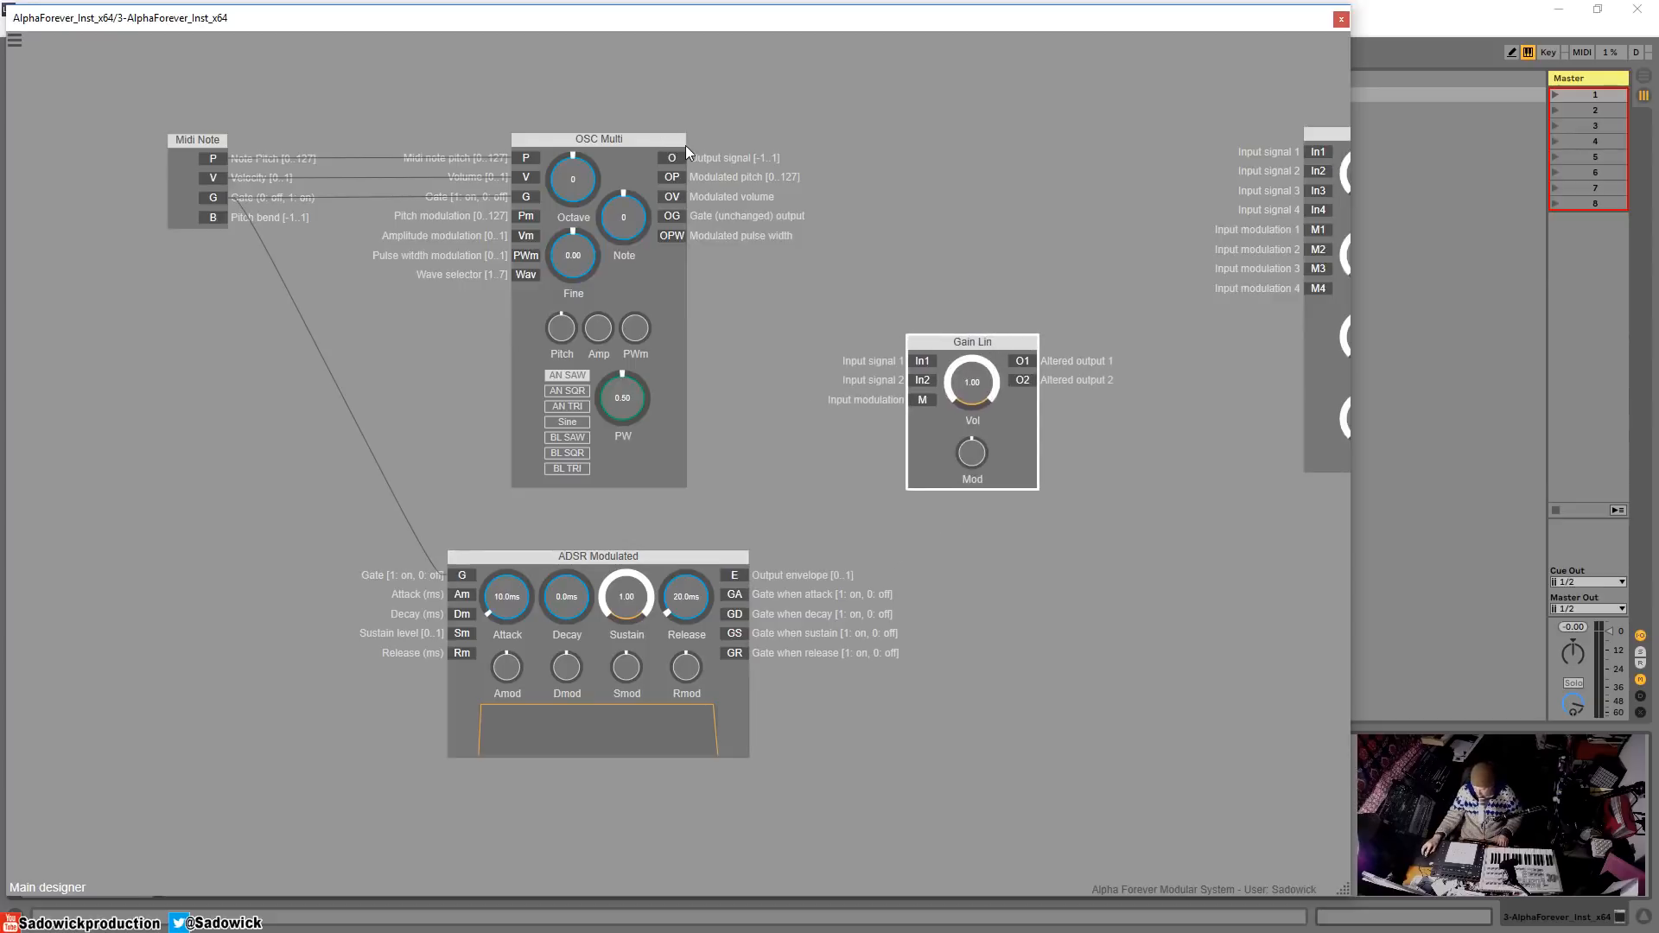
left_click_drag(951, 335, 958, 348)
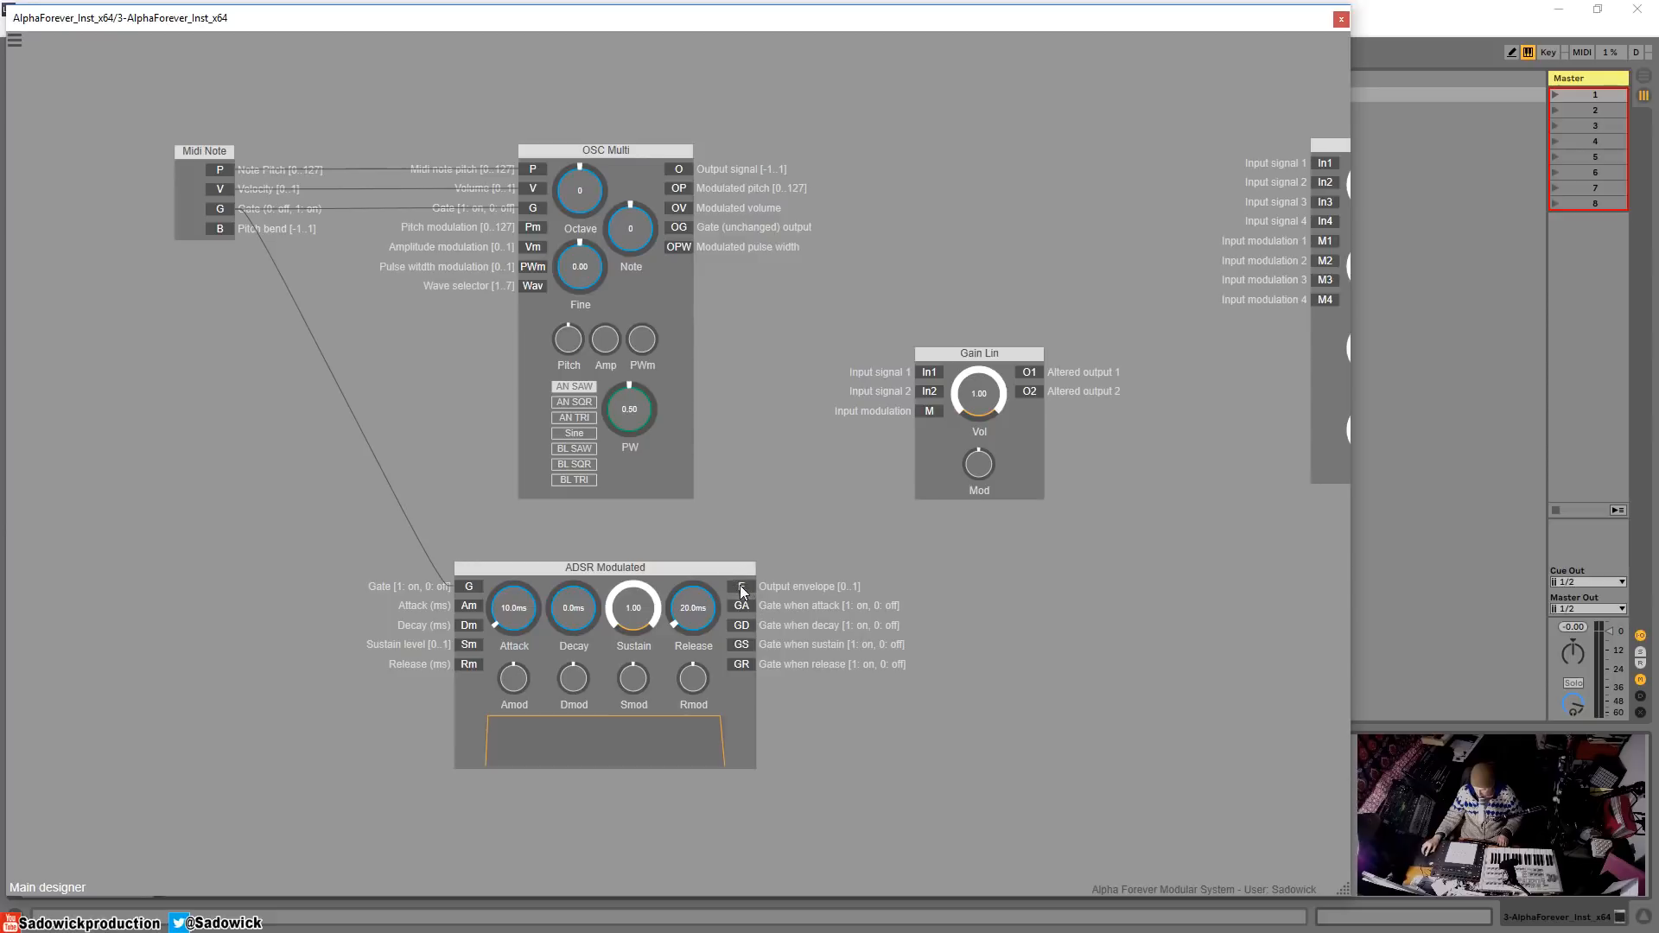
- Route OSC Multi's O through Gain Lin's In1 and O1 to Mixer 4 Lin's In1, with ADSR output E wired to Gain Lin's M
left_click_drag(740, 589, 928, 412)
left_click_drag(623, 153, 583, 131)
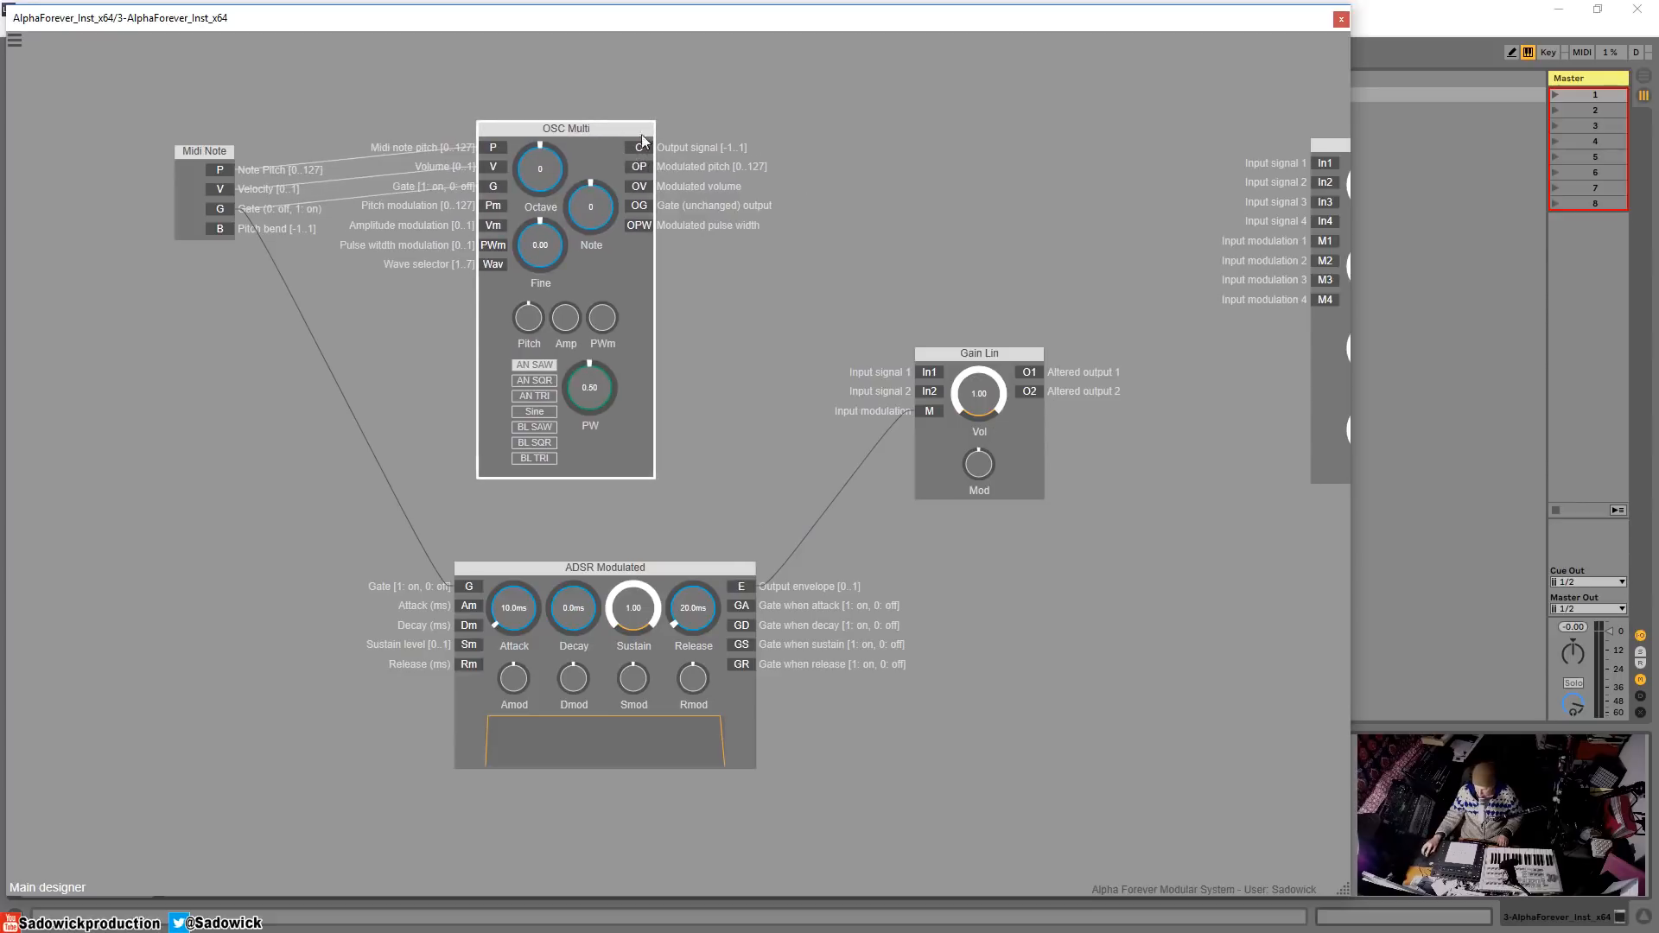
left_click_drag(639, 148, 930, 373)
left_click_drag(1132, 249, 995, 266)
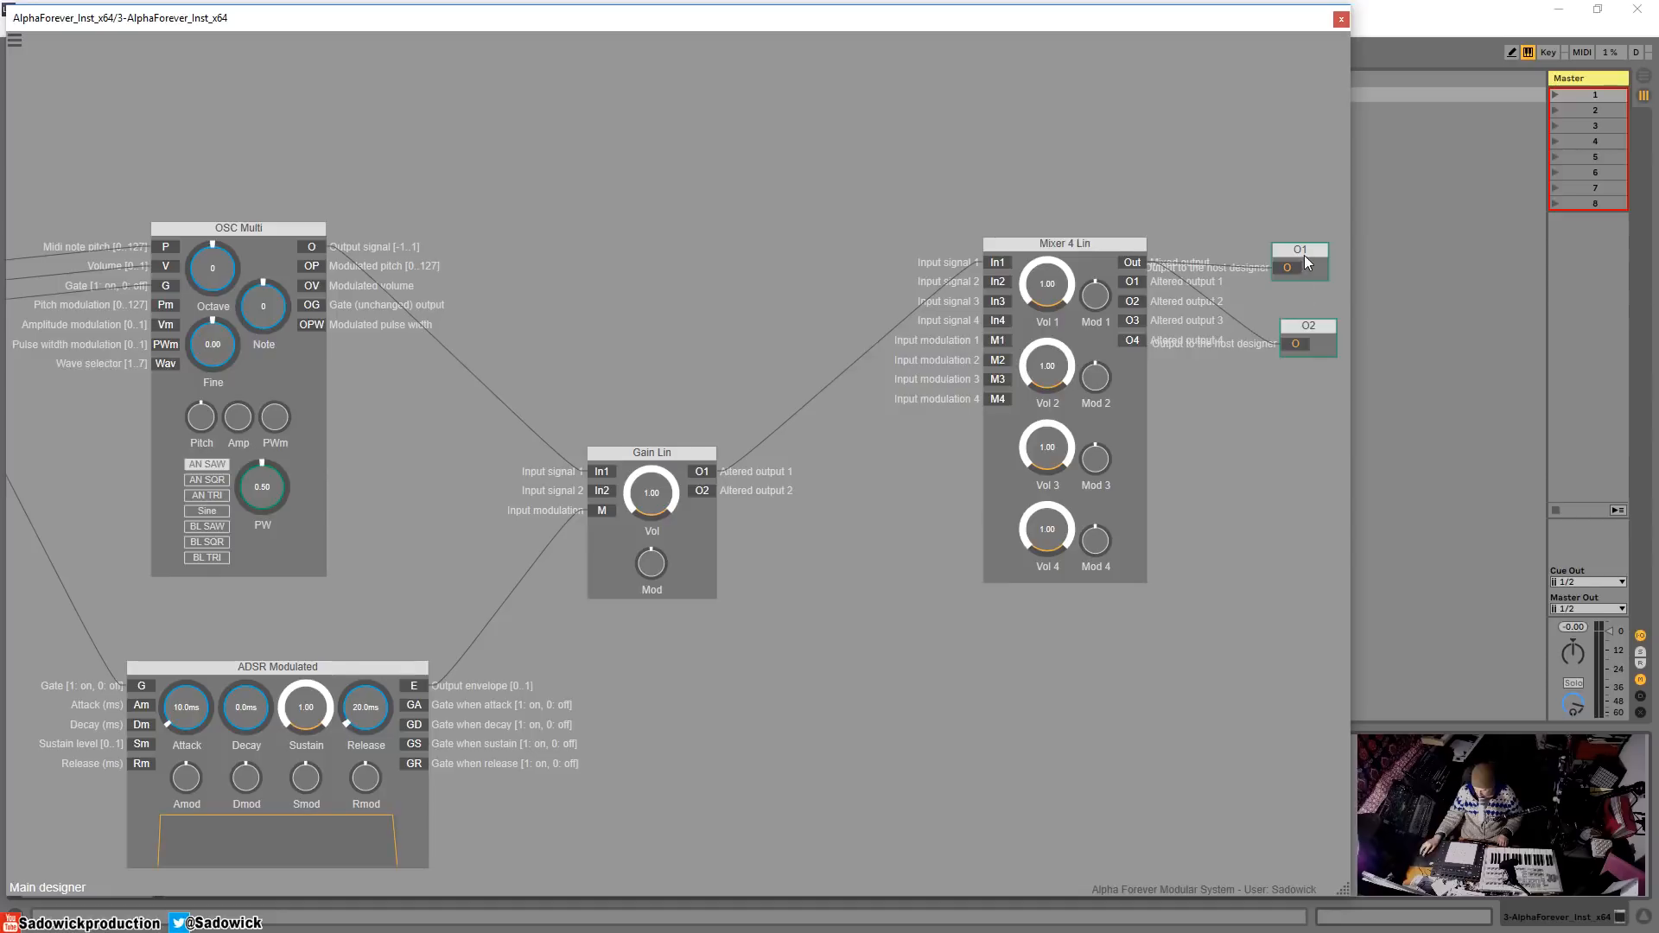
- Set Gain Lin's Vol to 0.00 and turn its Mod amount fully up
left_click_drag(595, 307, 809, 276)
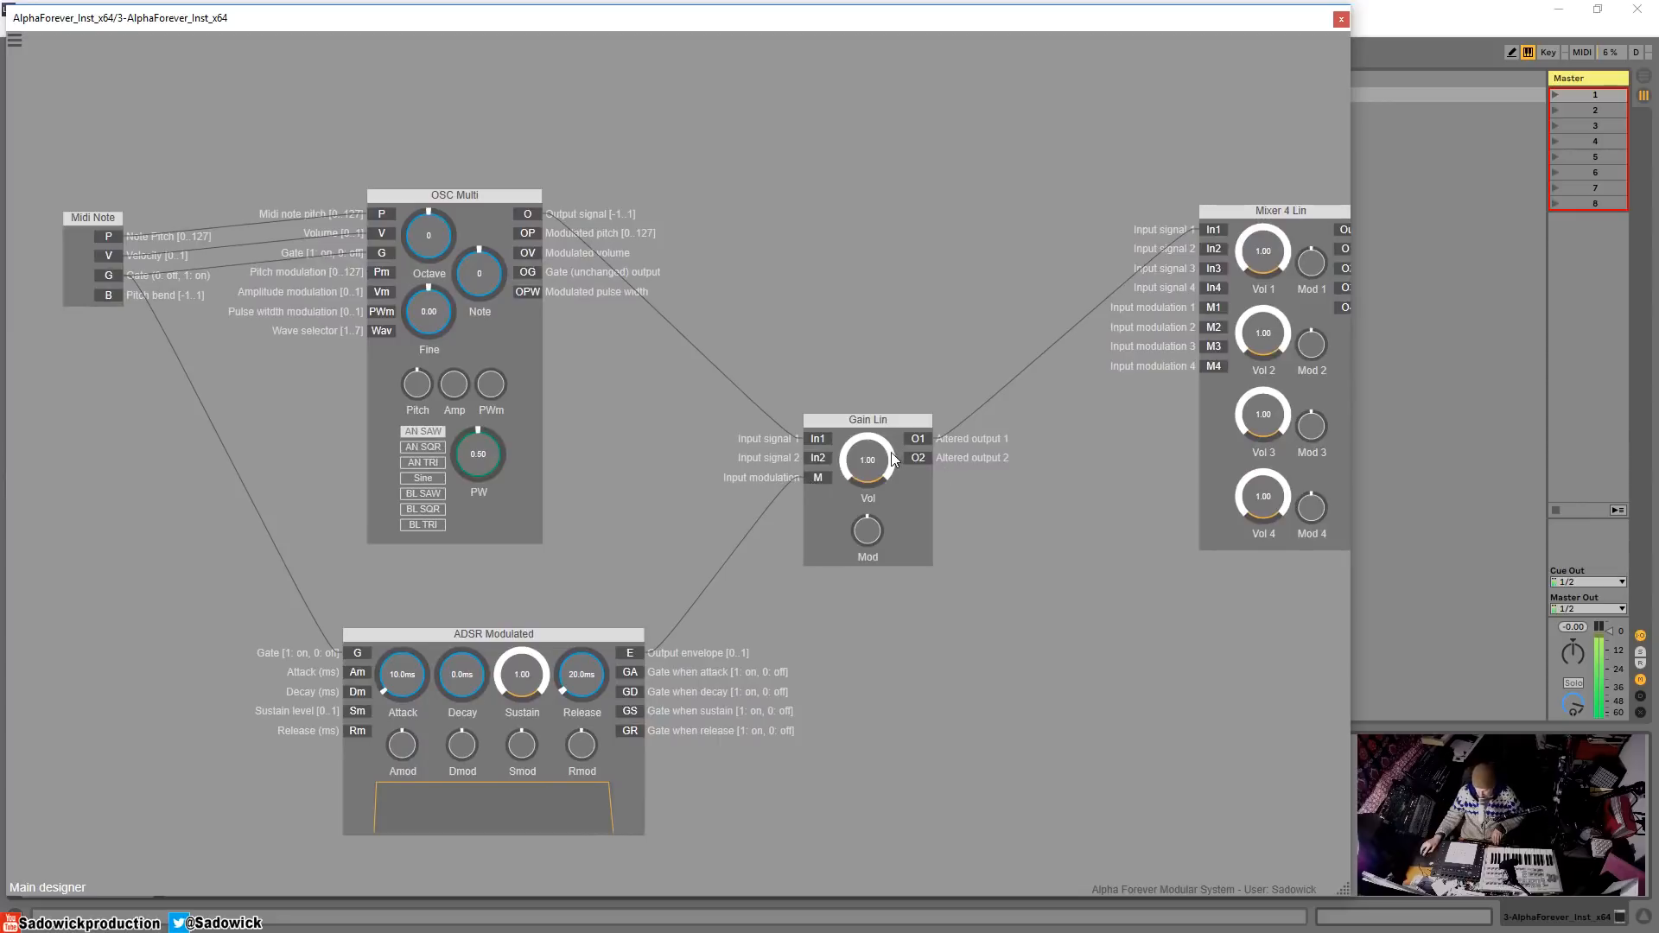
left_click_drag(864, 462, 861, 805)
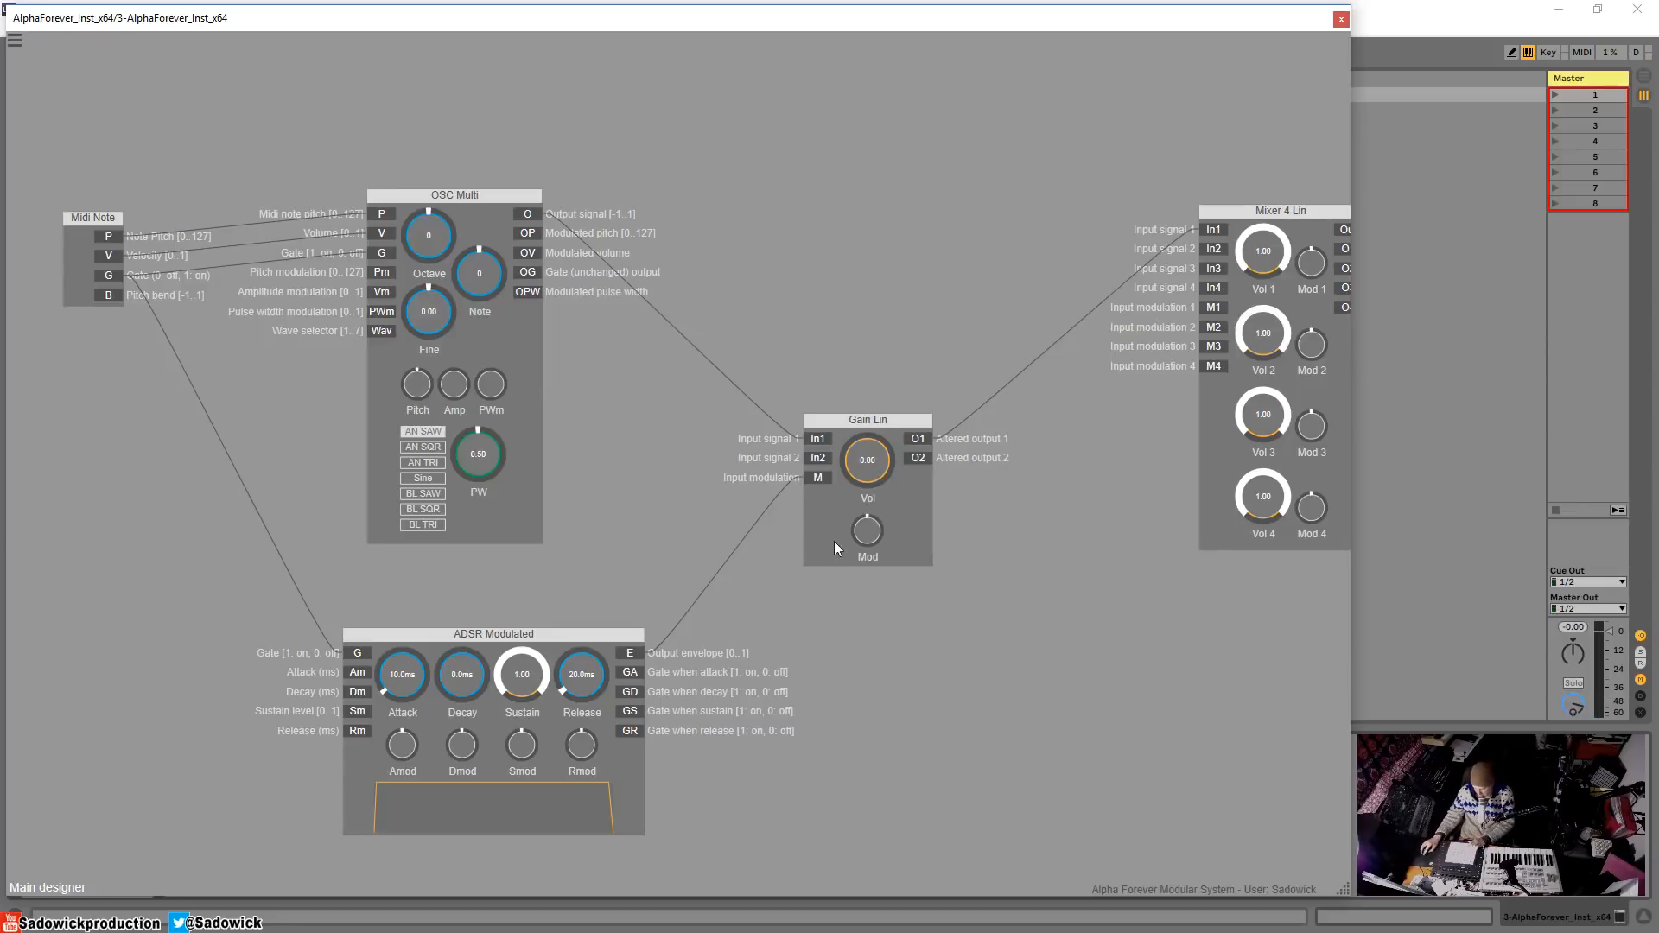
left_click_drag(863, 537, 859, 403)
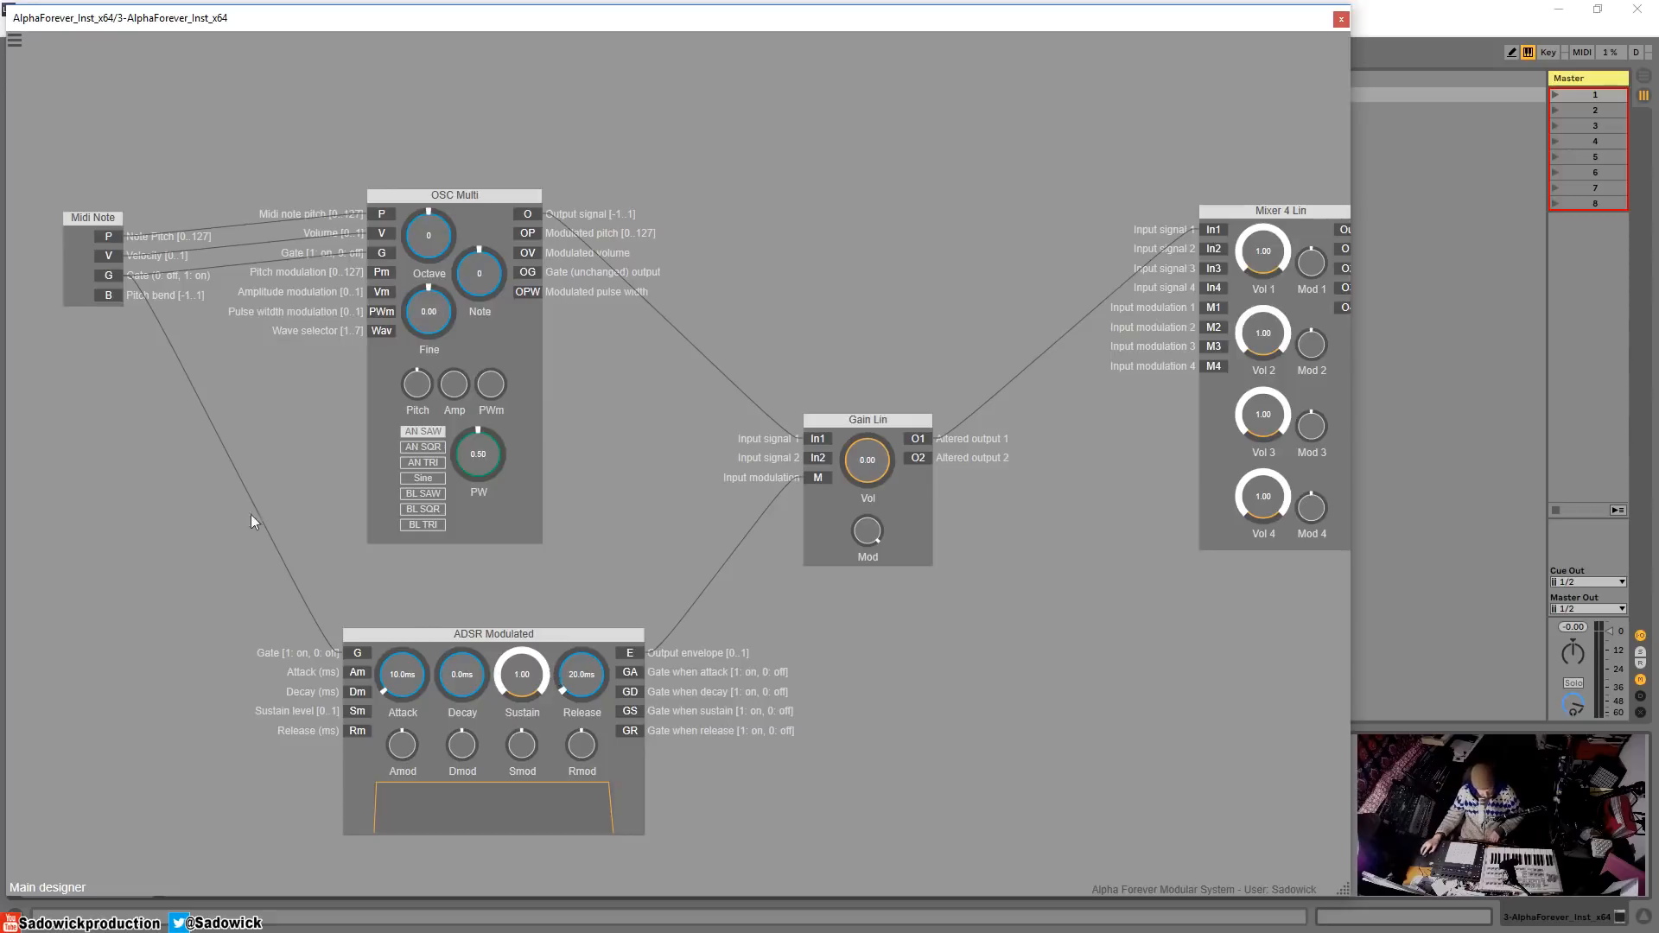
- Show live signal waveforms at the module ports and set the ADSR Modulated Release to 727.5 ms
left_click_drag(112, 402, 214, 515)
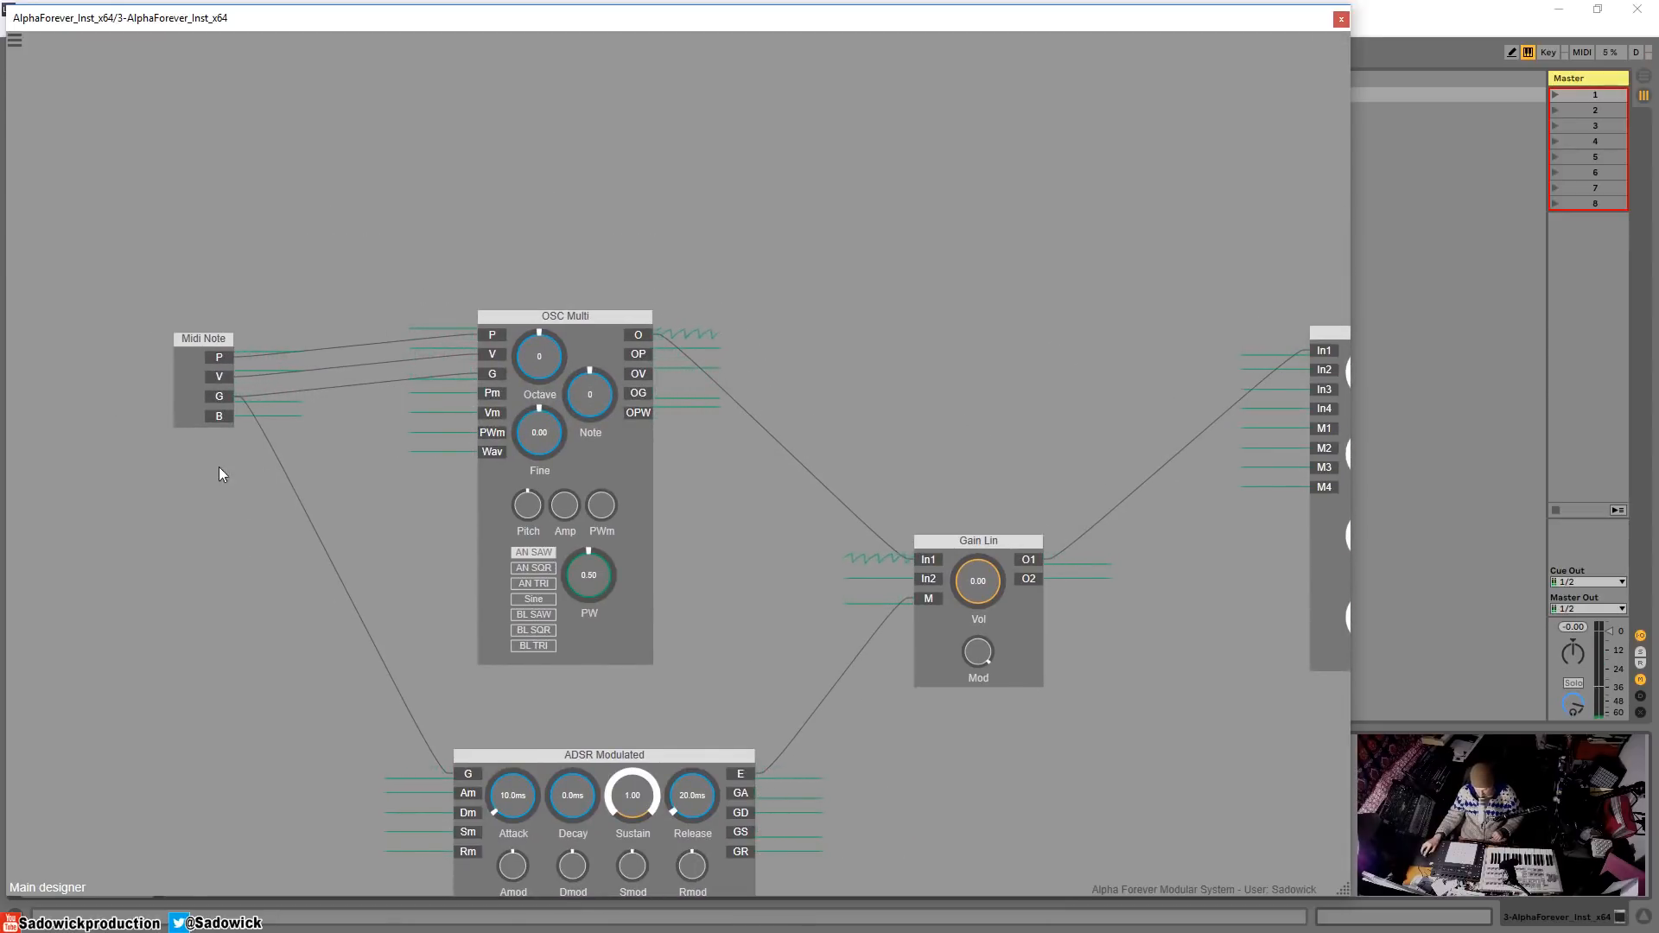
scroll(291, 506, "up", 2)
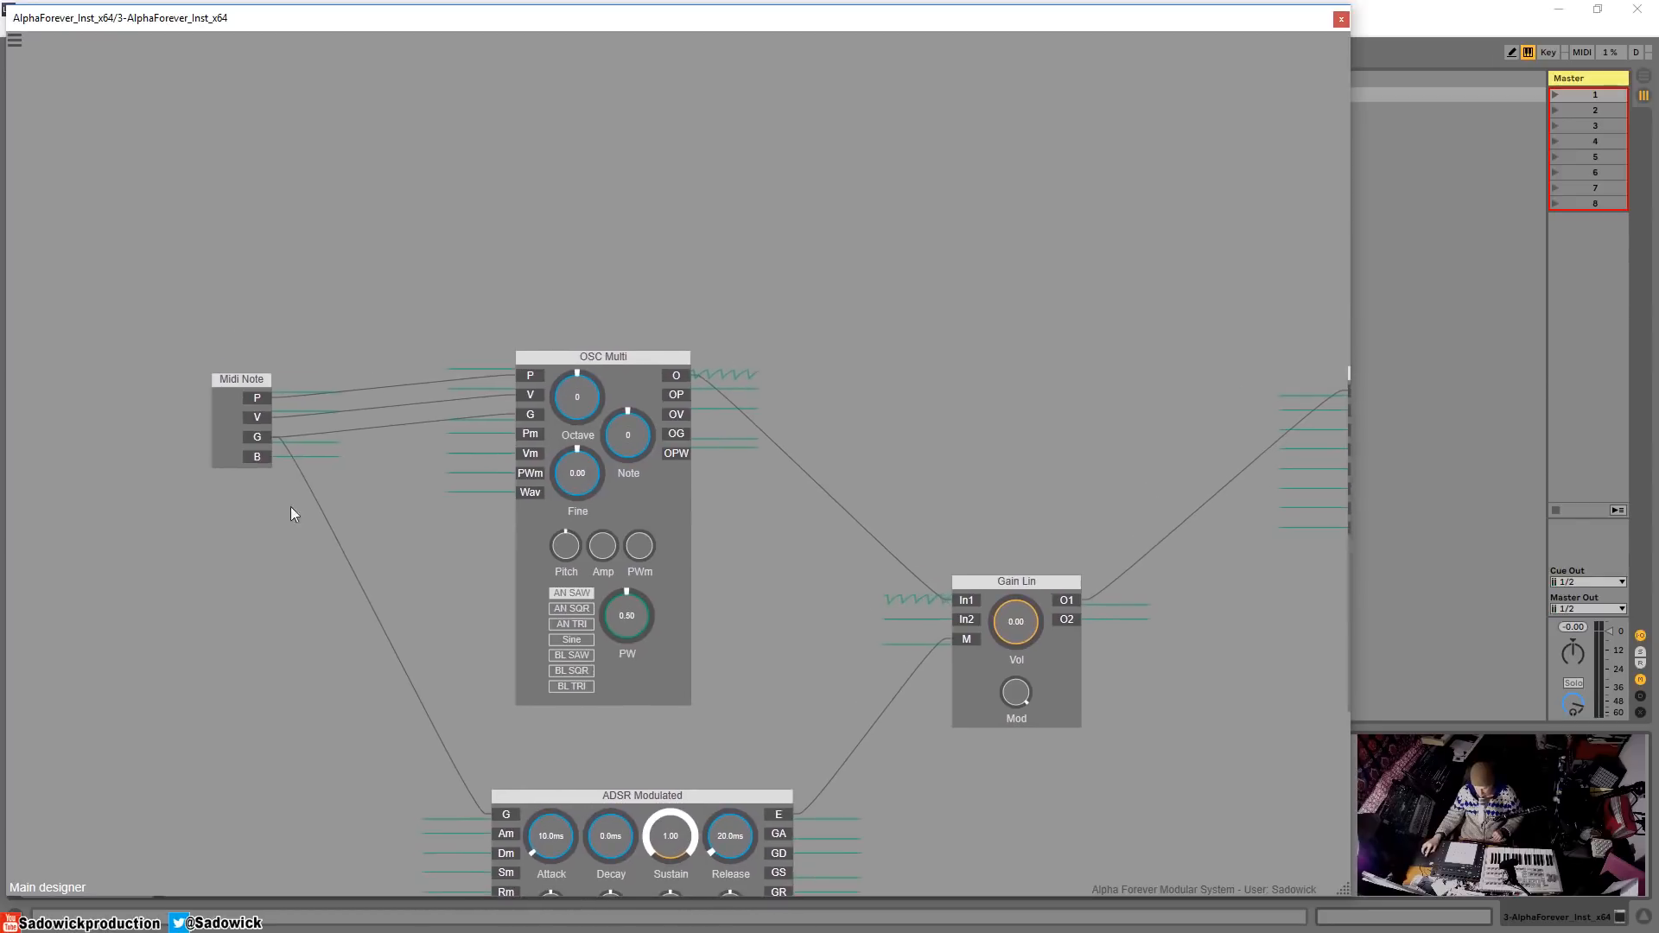
scroll(287, 452, "up", 1)
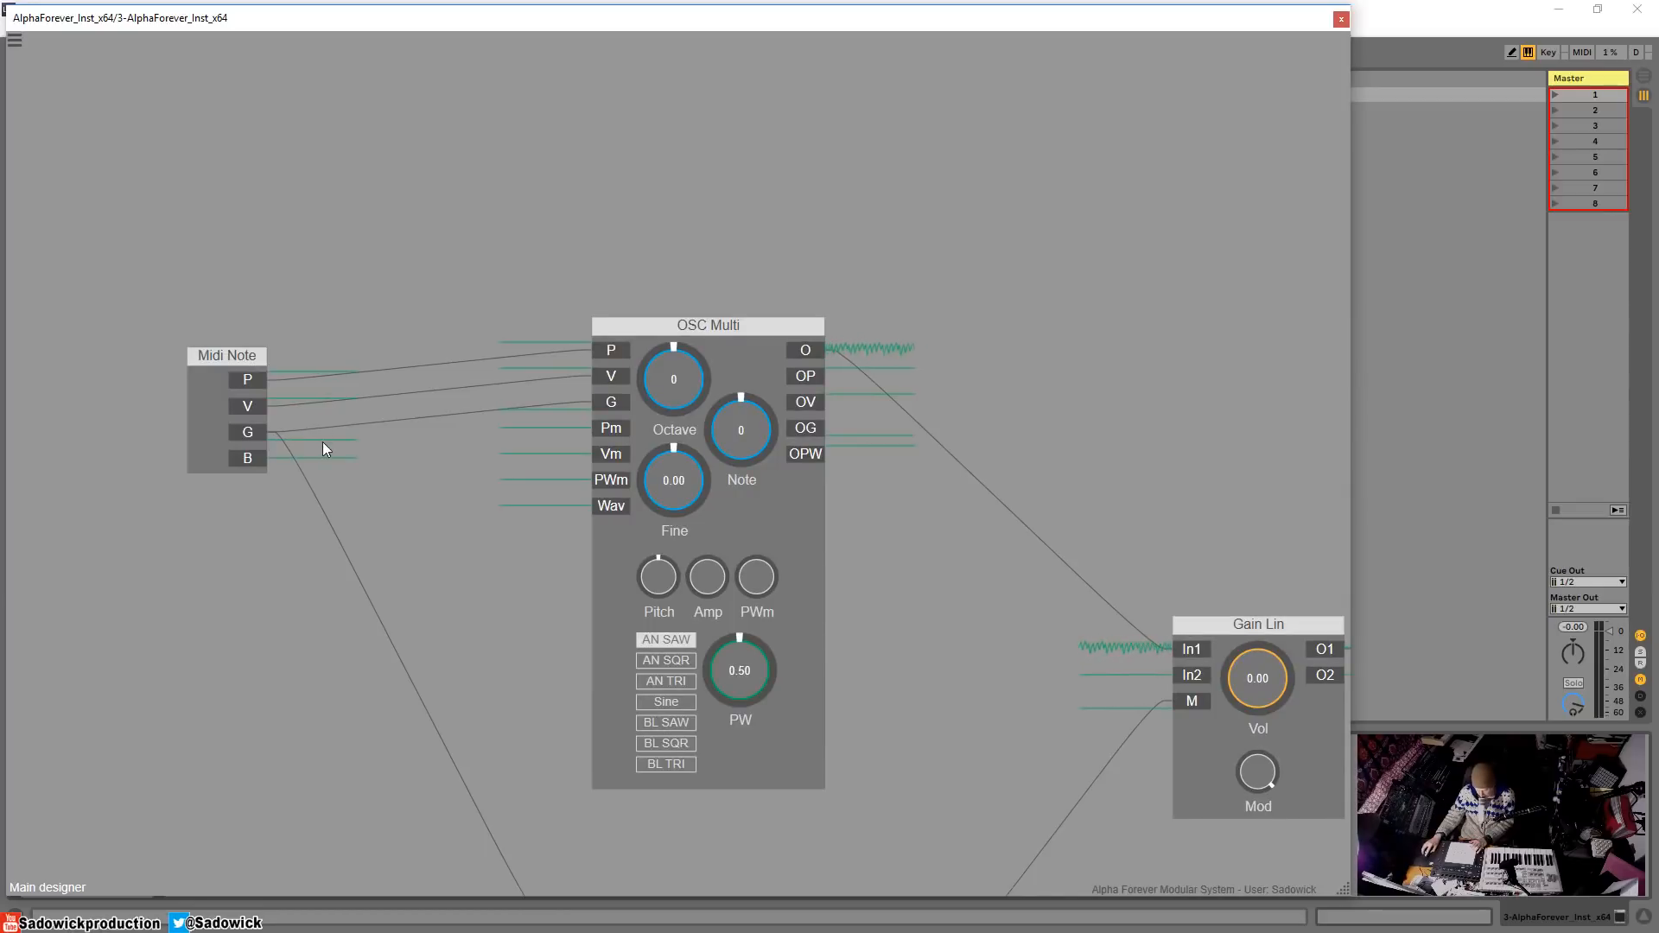
left_click_drag(467, 564, 322, 188)
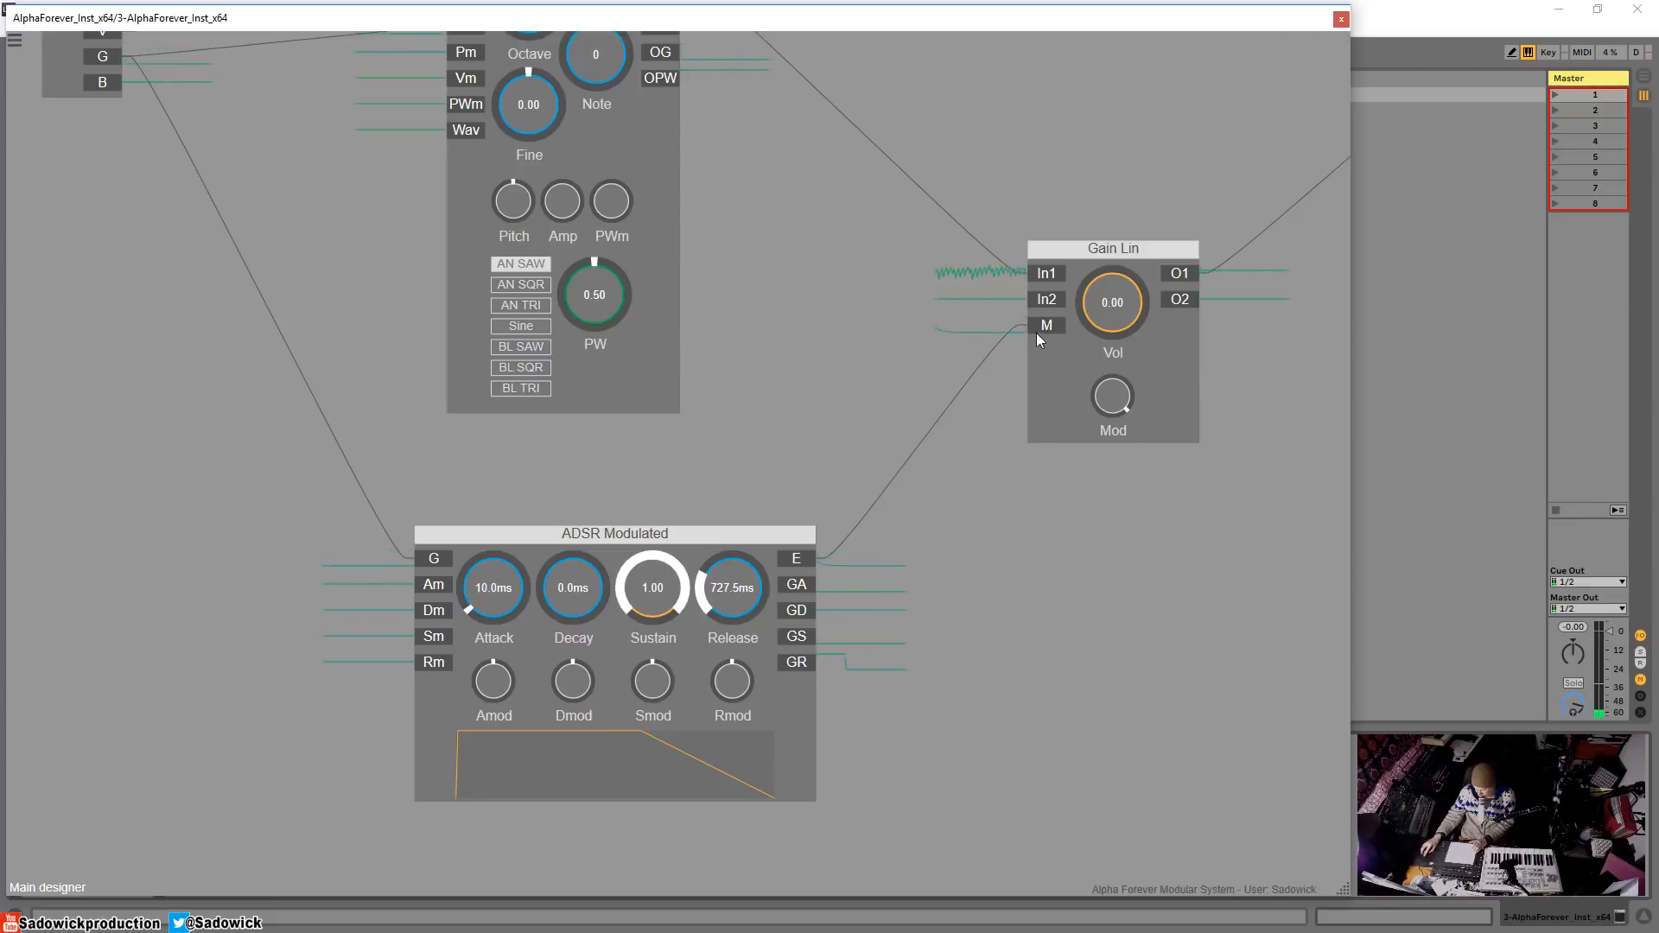
- Examine the live signals running from OSC Multi and ADSR Modulated through Gain Lin and the mixer to the outputs
left_click_drag(817, 191, 772, 351)
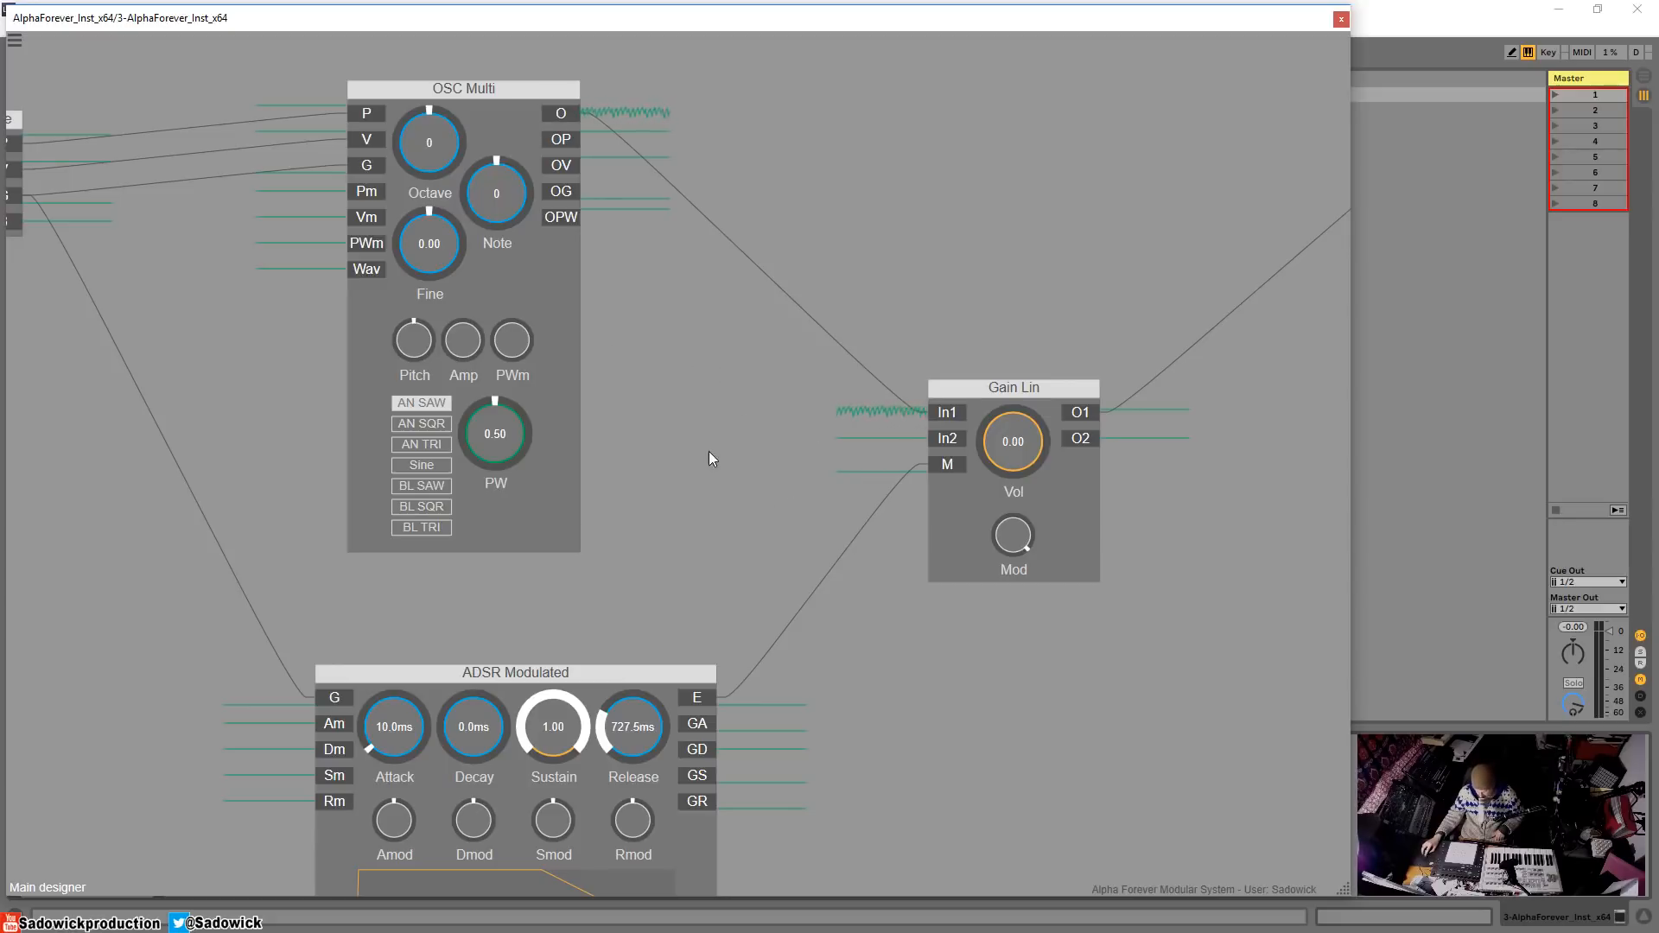
scroll(708, 451, "down", 4)
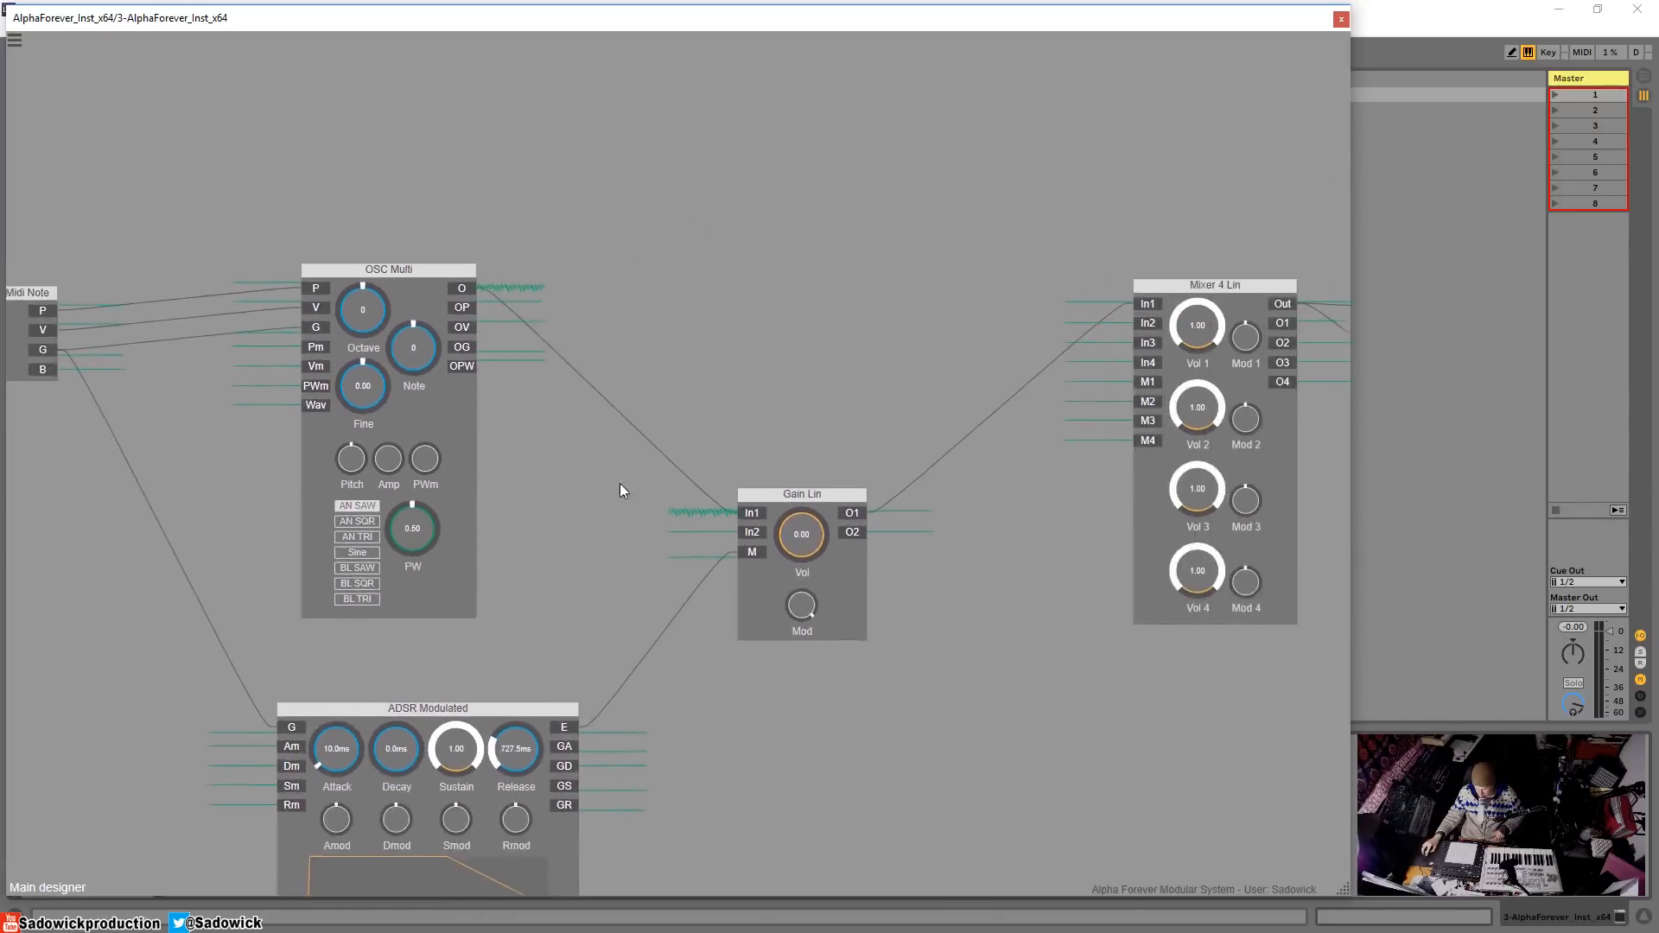
scroll(504, 508, "down", 6)
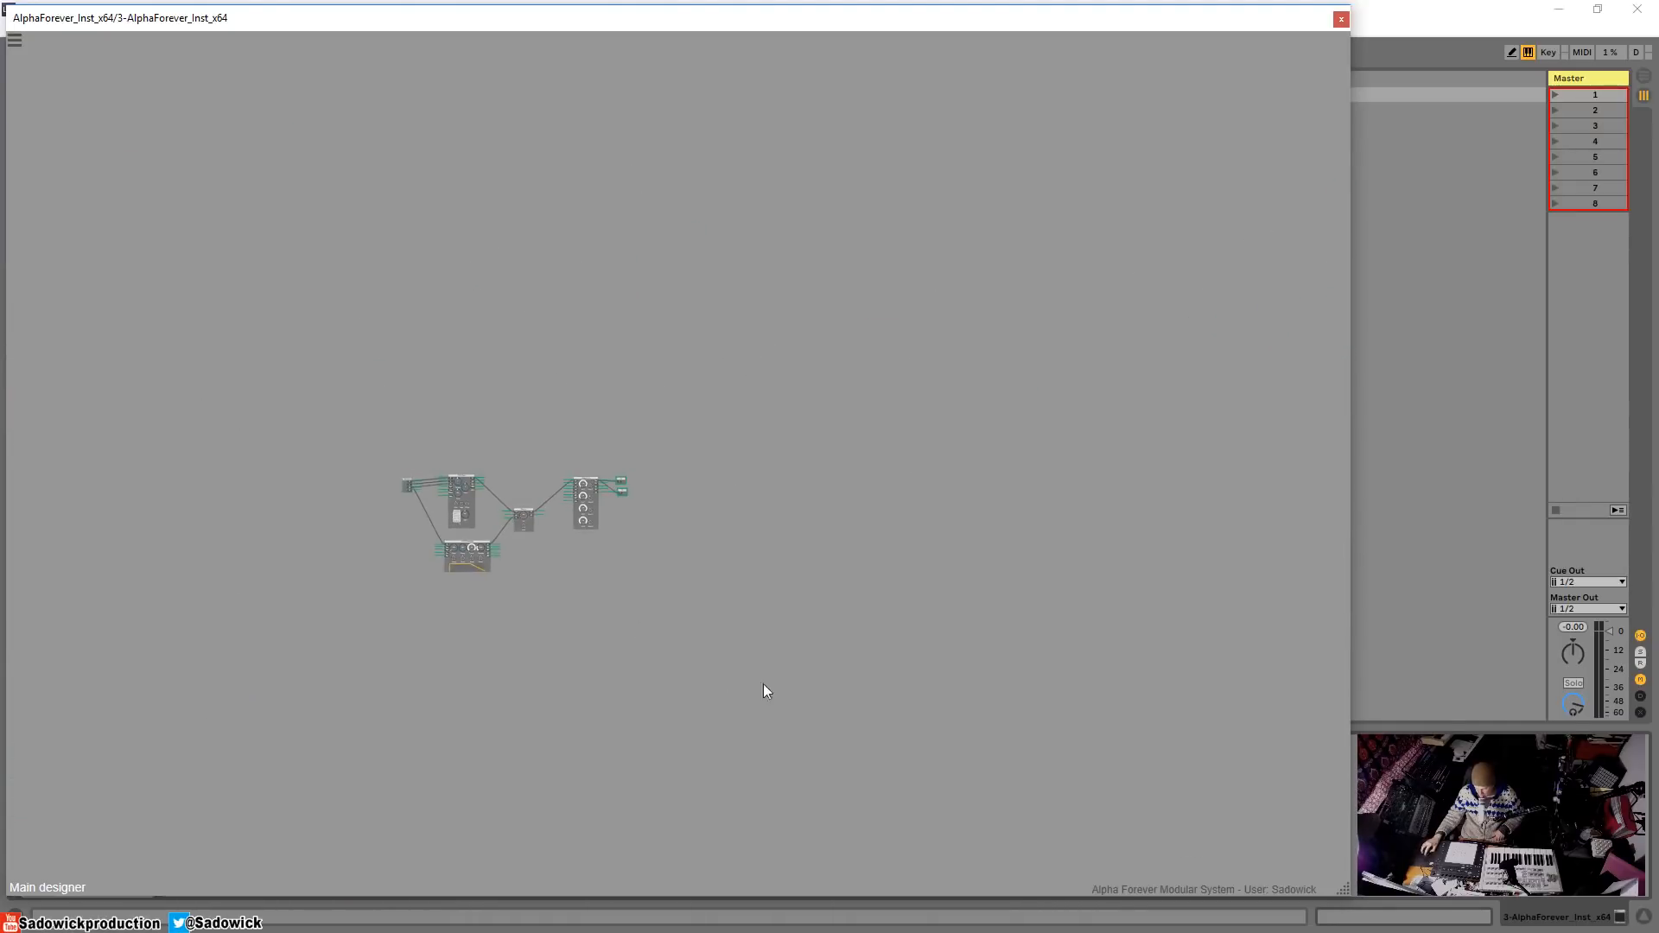
left_click_drag(764, 684, 904, 564)
scroll(837, 605, "up", 6)
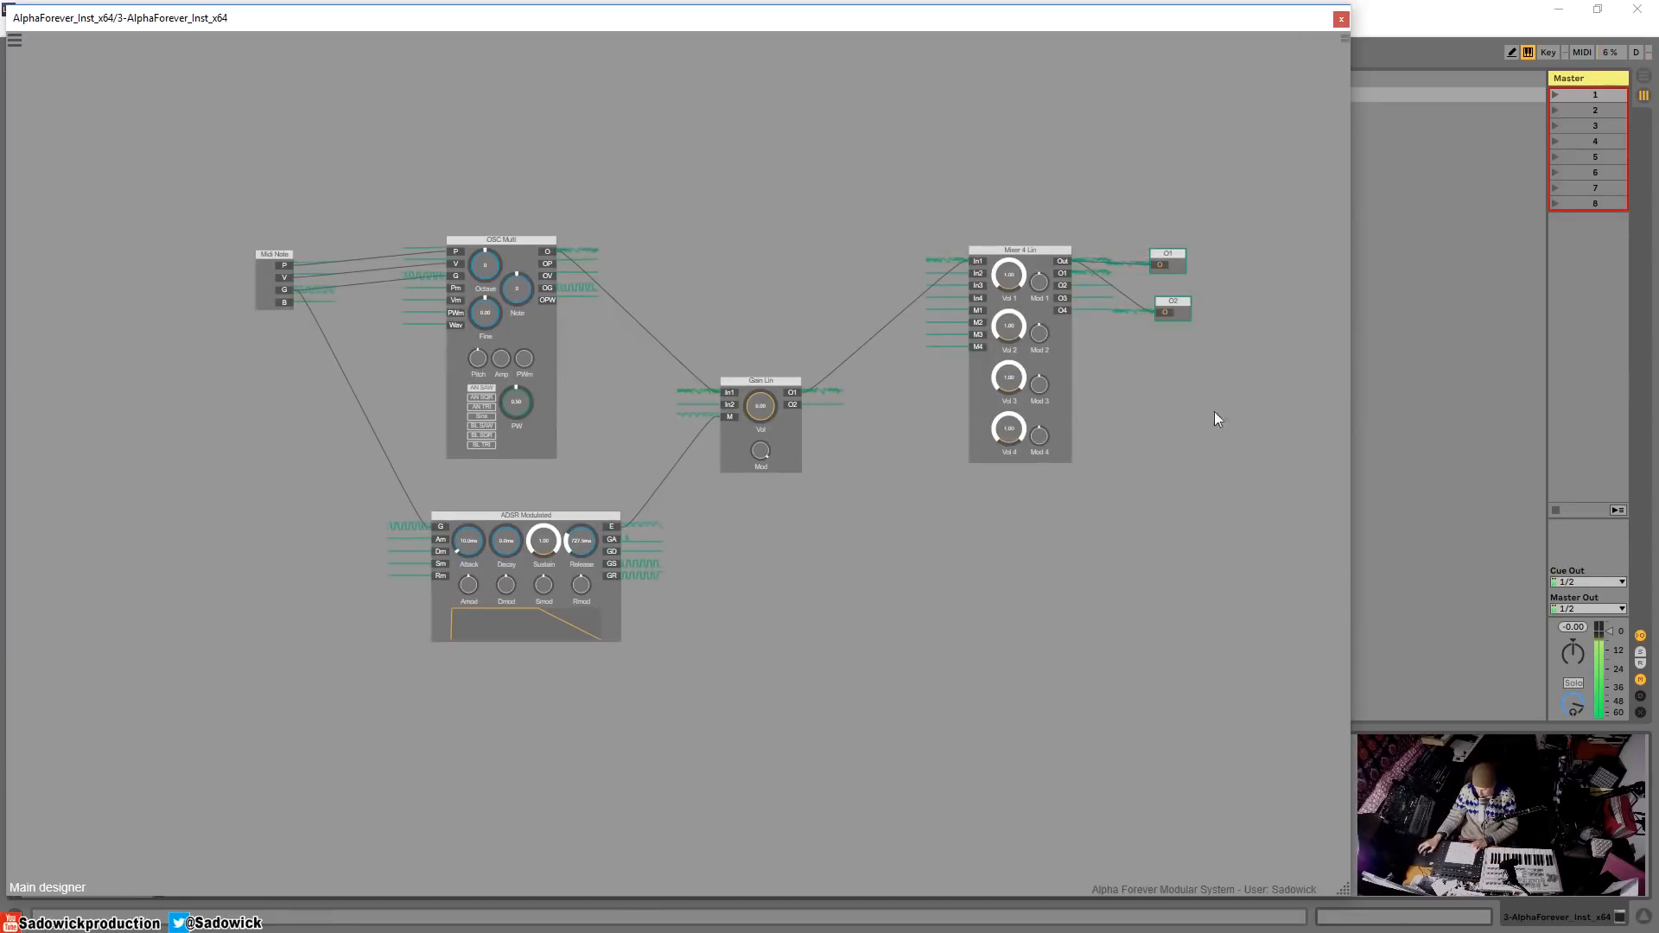
left_click_drag(612, 320, 592, 381)
scroll(591, 380, "up", 4)
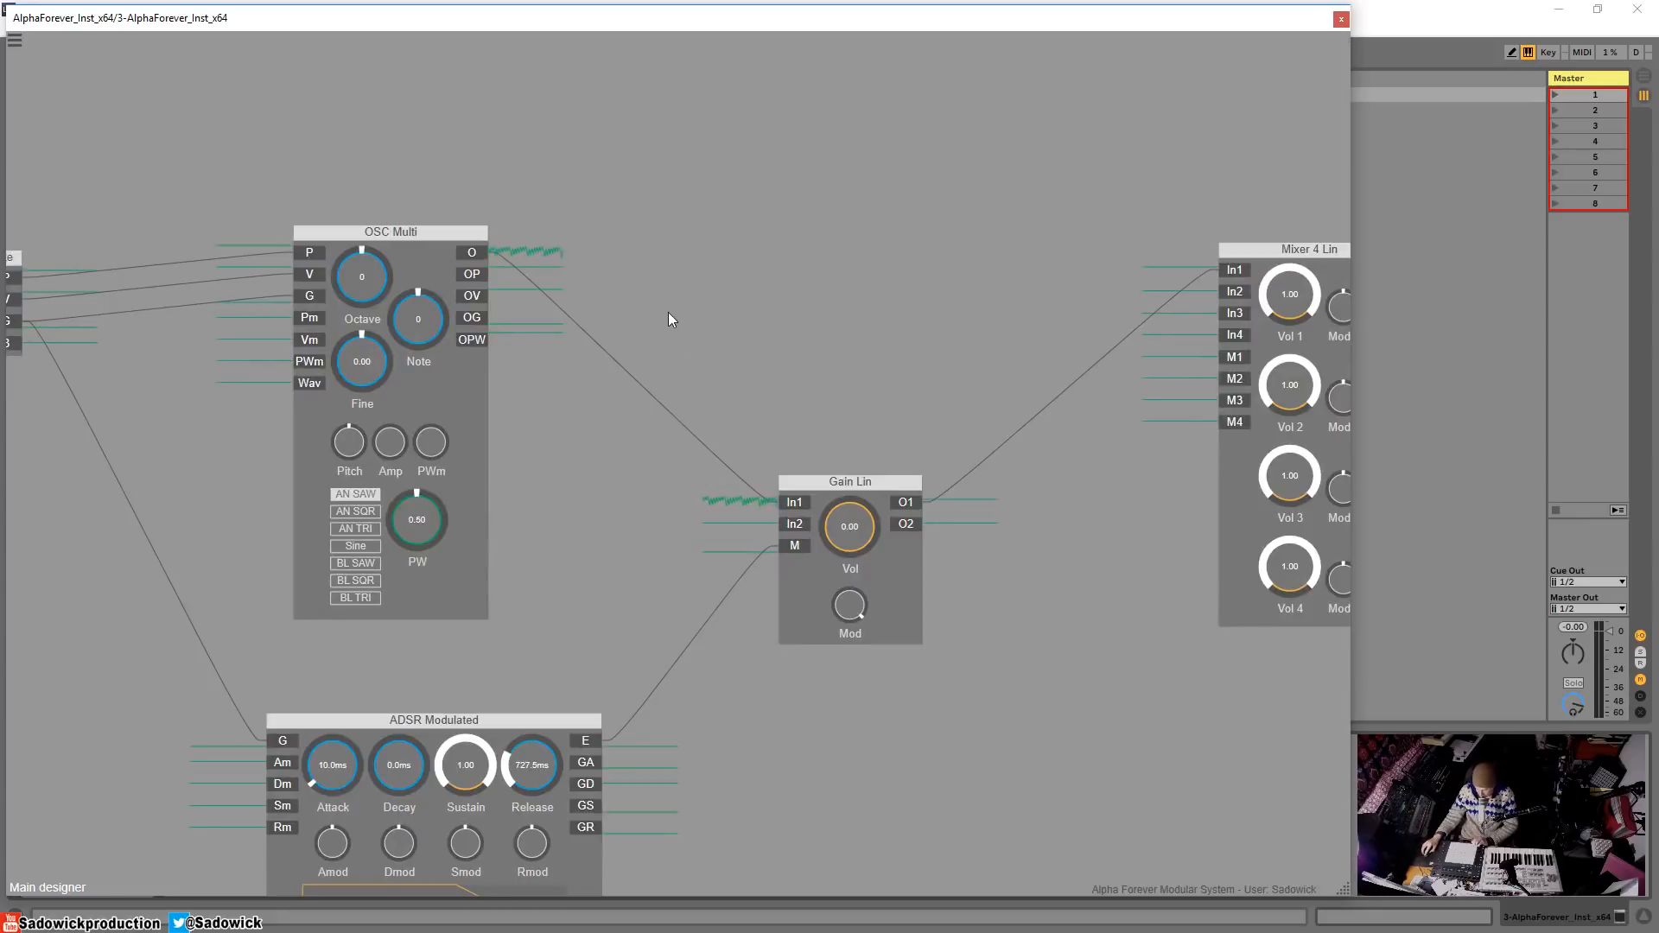
left_click_drag(715, 323, 734, 347)
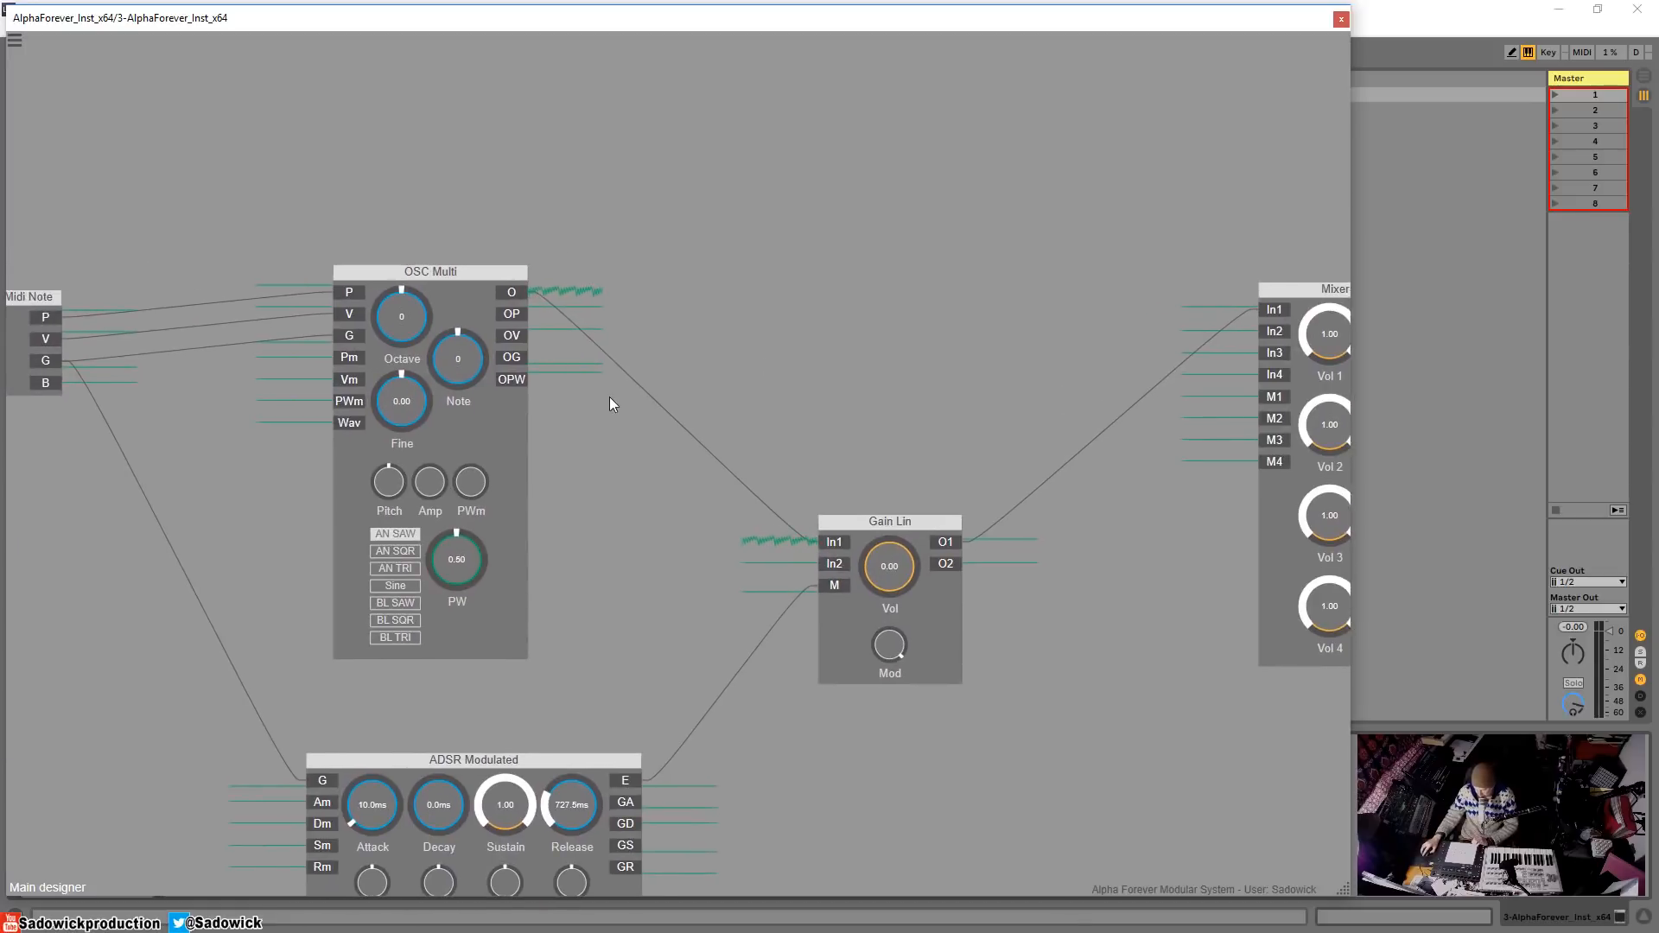
scroll(558, 420, "down", 1)
left_click_drag(557, 420, 443, 391)
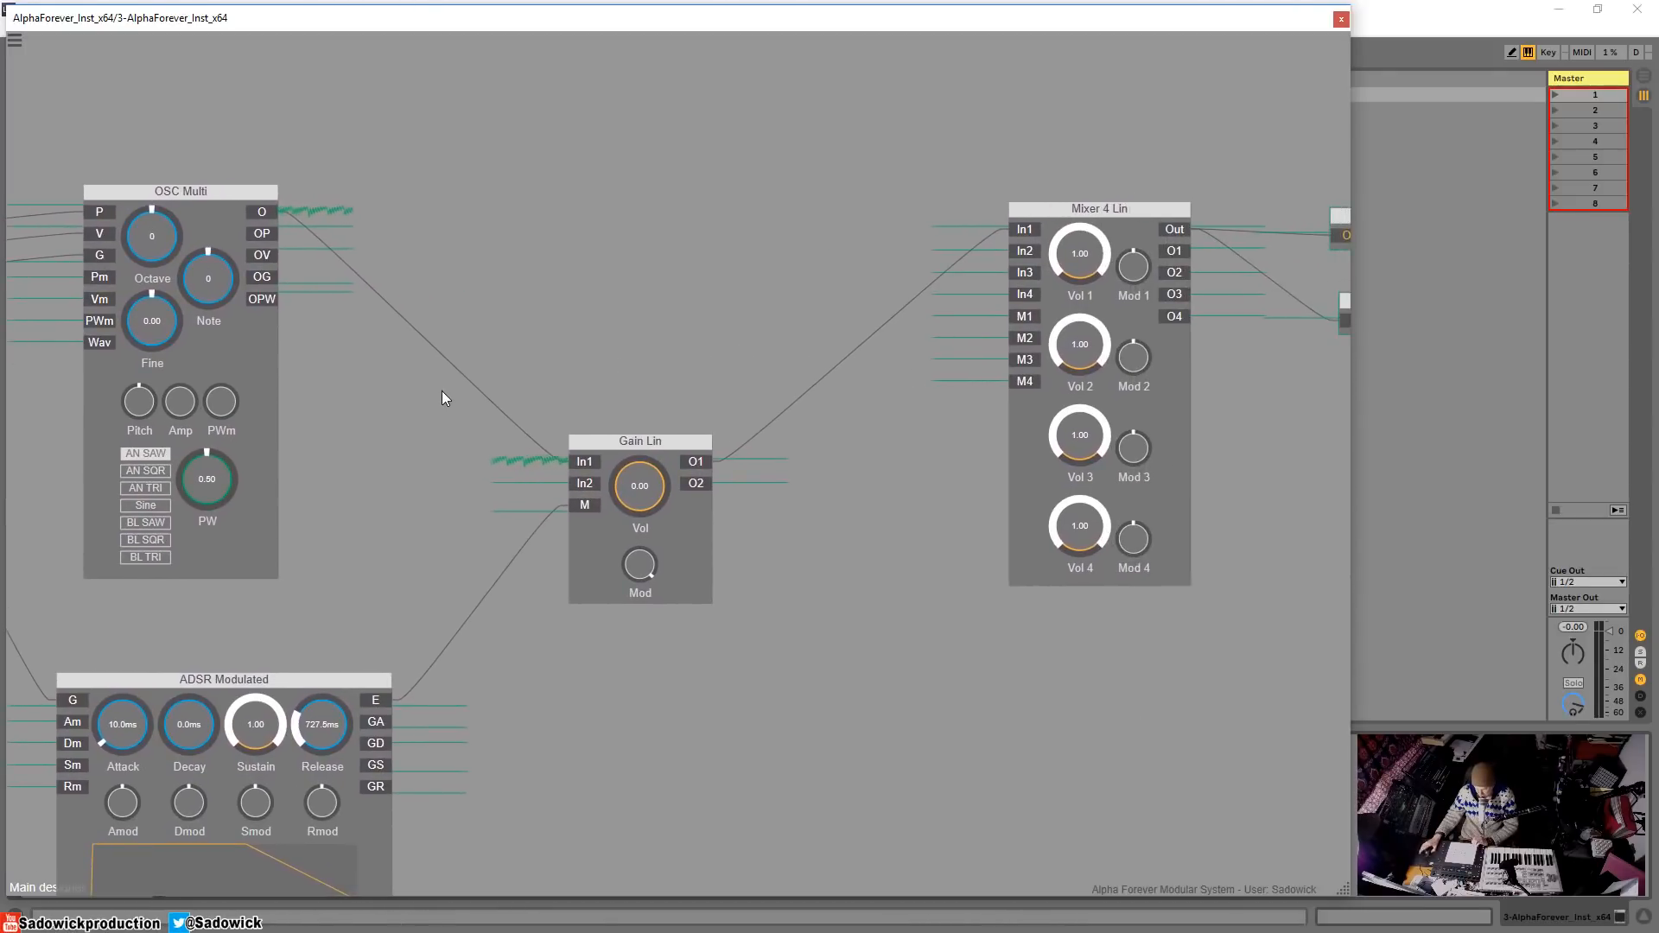
left_click_drag(396, 519, 453, 551)
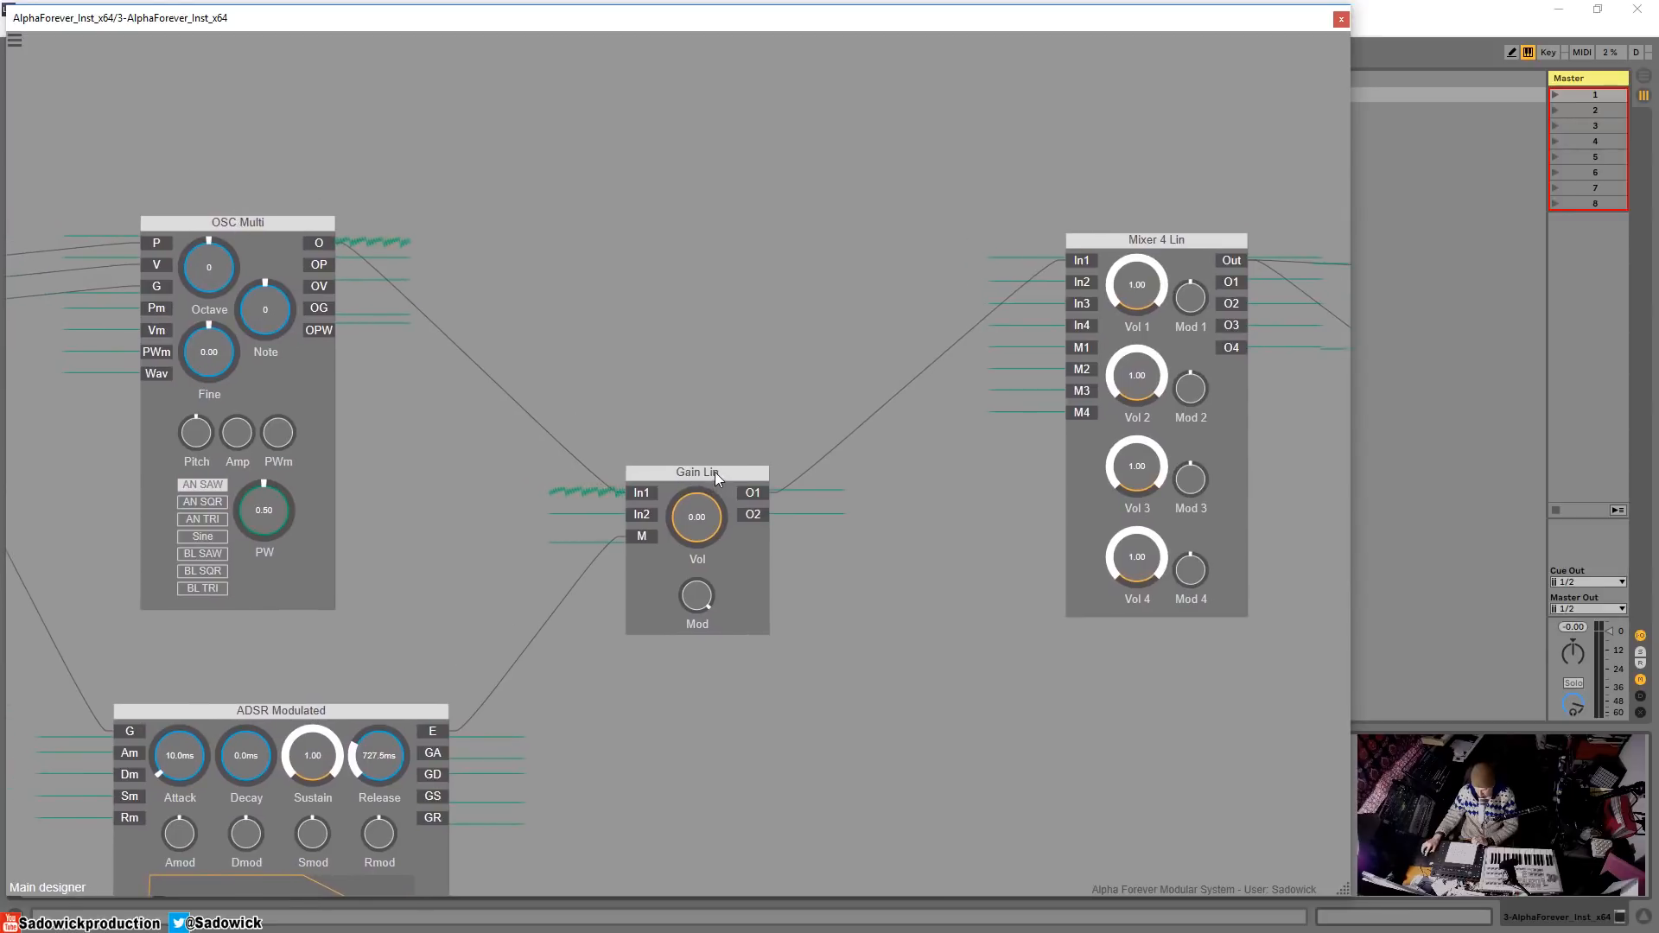
- Move Gain Lin down and OSC Multi up, and add a Filter Modulated module in the space before Mixer 4 Lin
left_click_drag(714, 472, 708, 718)
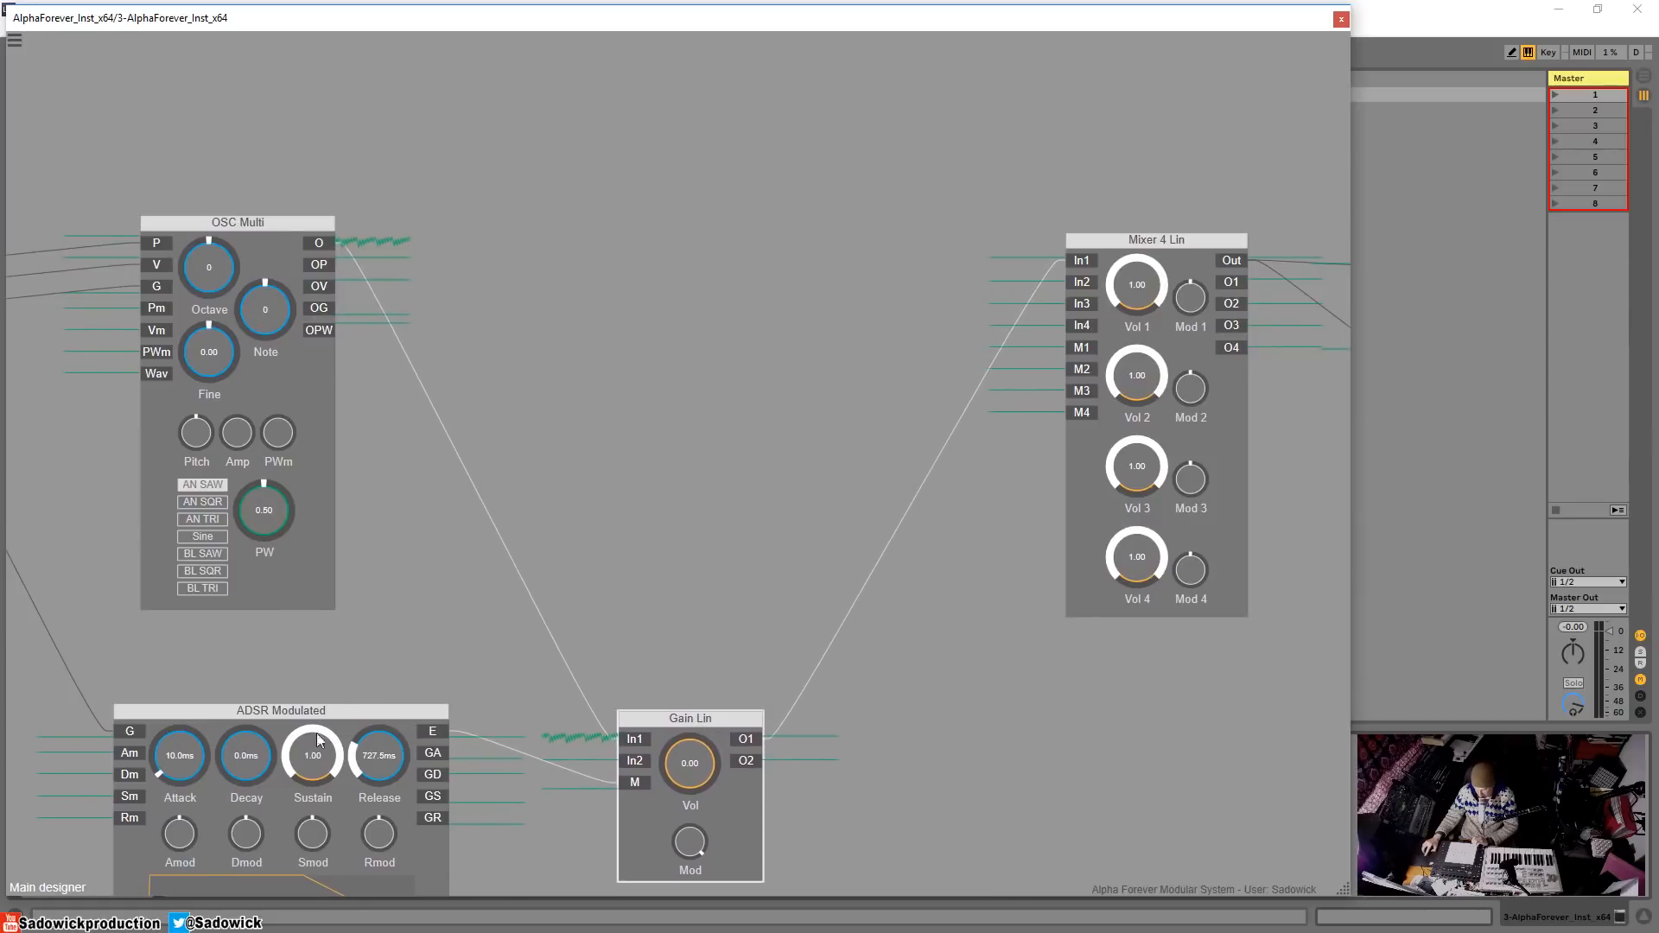
left_click_drag(251, 225, 230, 86)
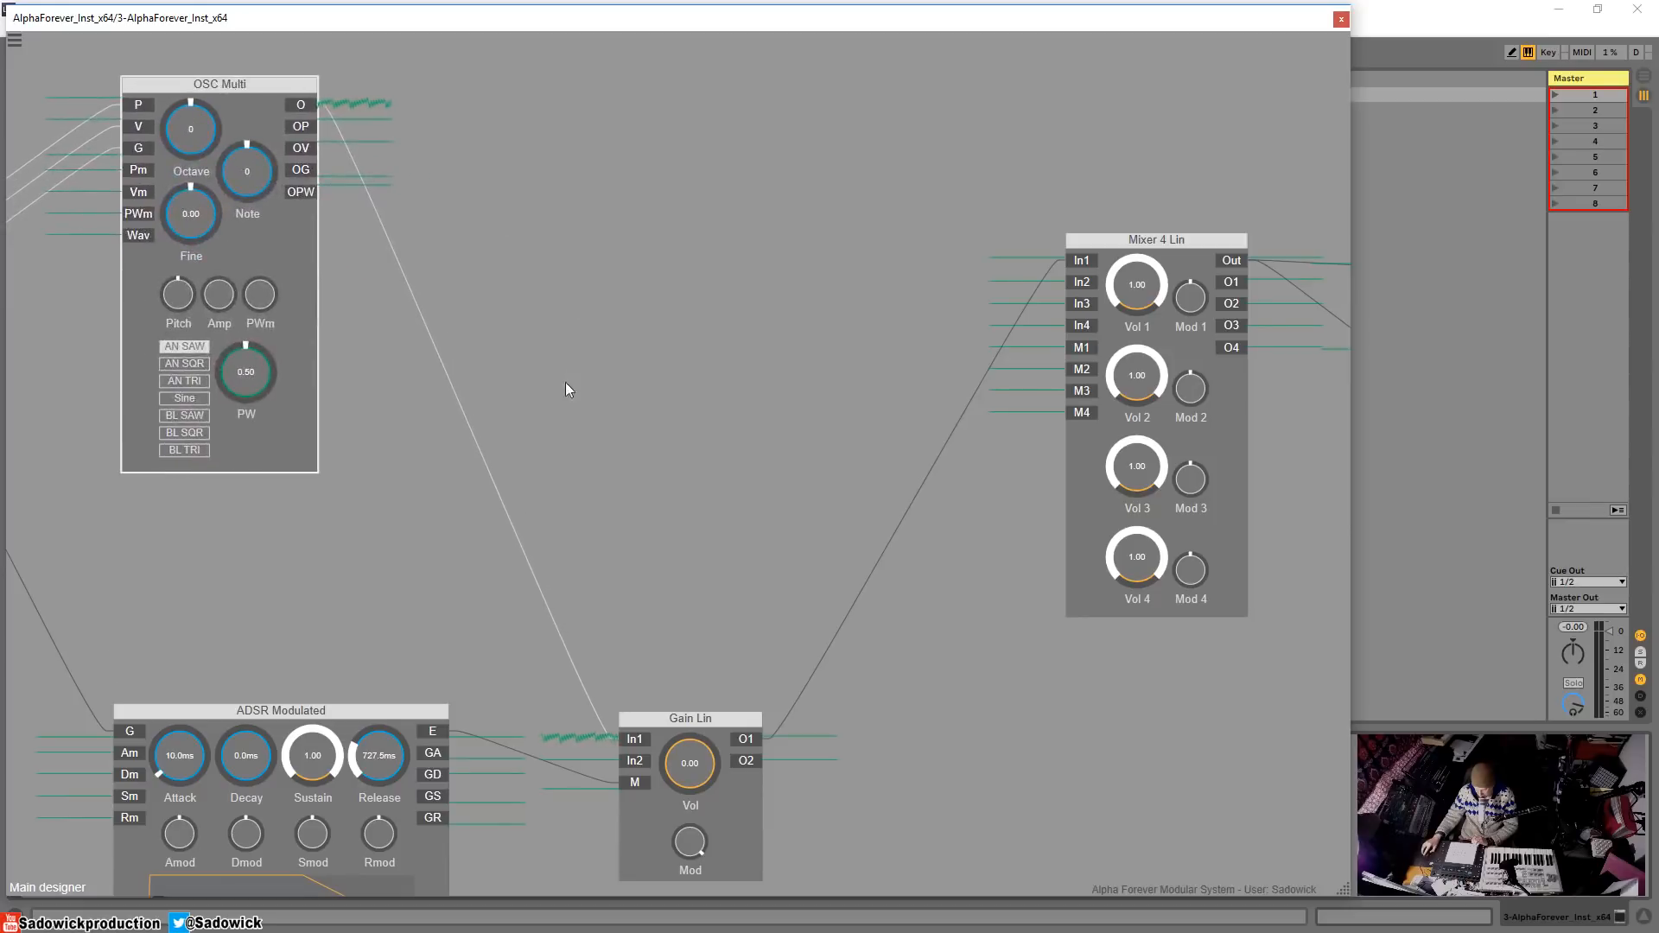
double_click(558, 265)
type("filter")
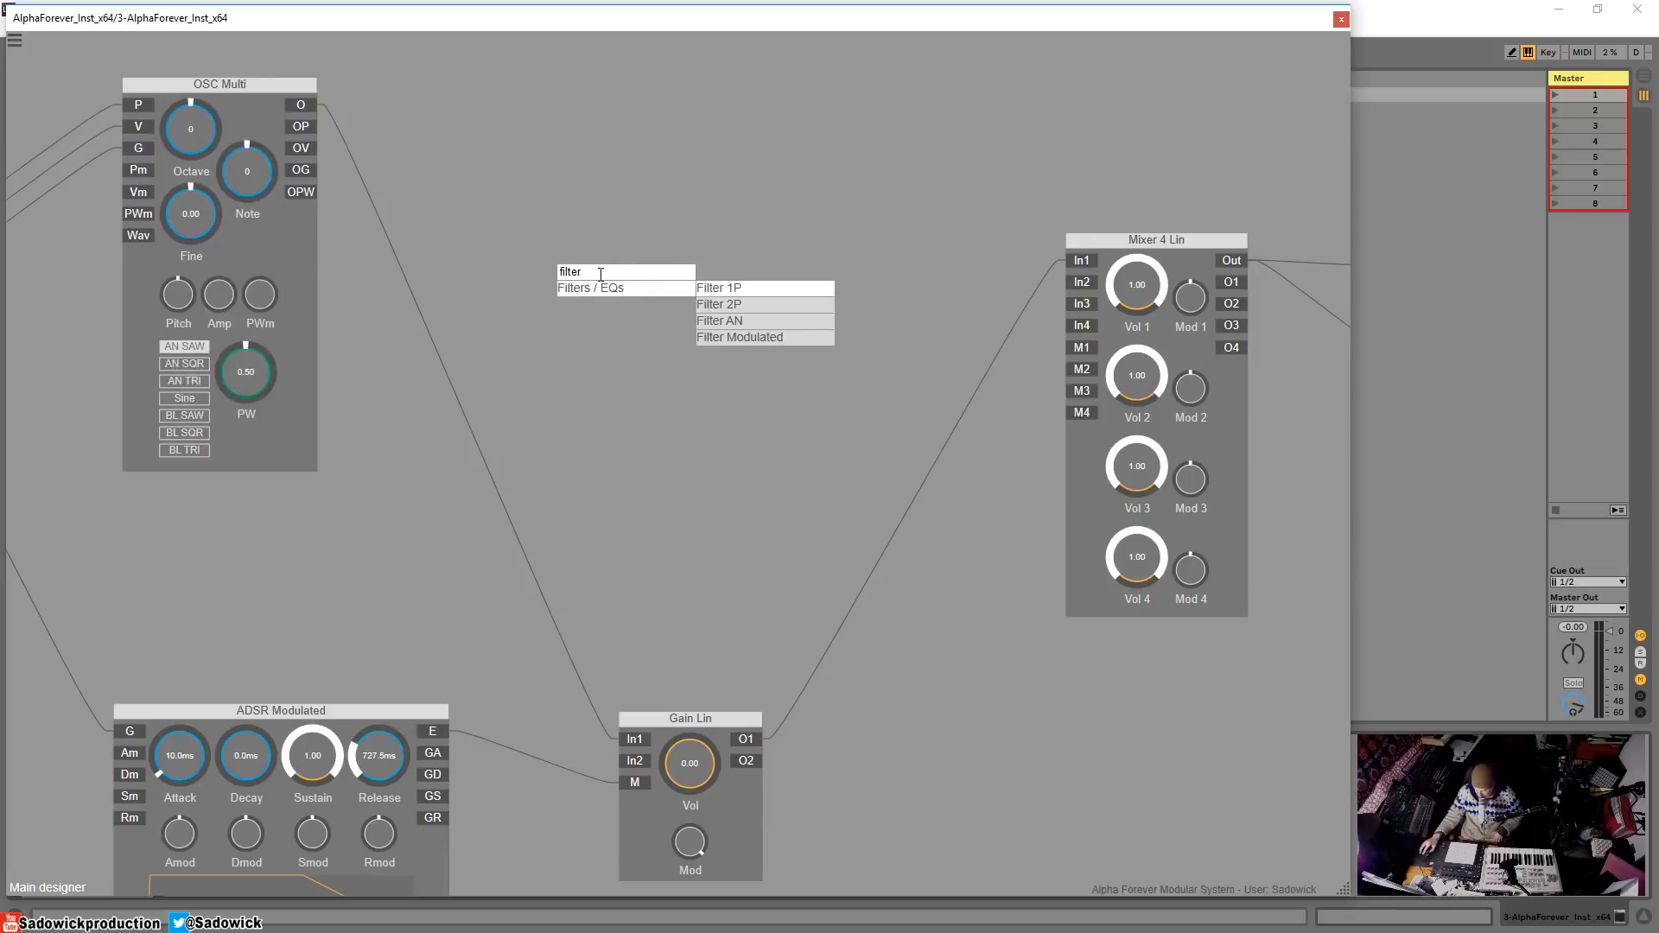
left_click(733, 337)
left_click_drag(662, 271, 712, 230)
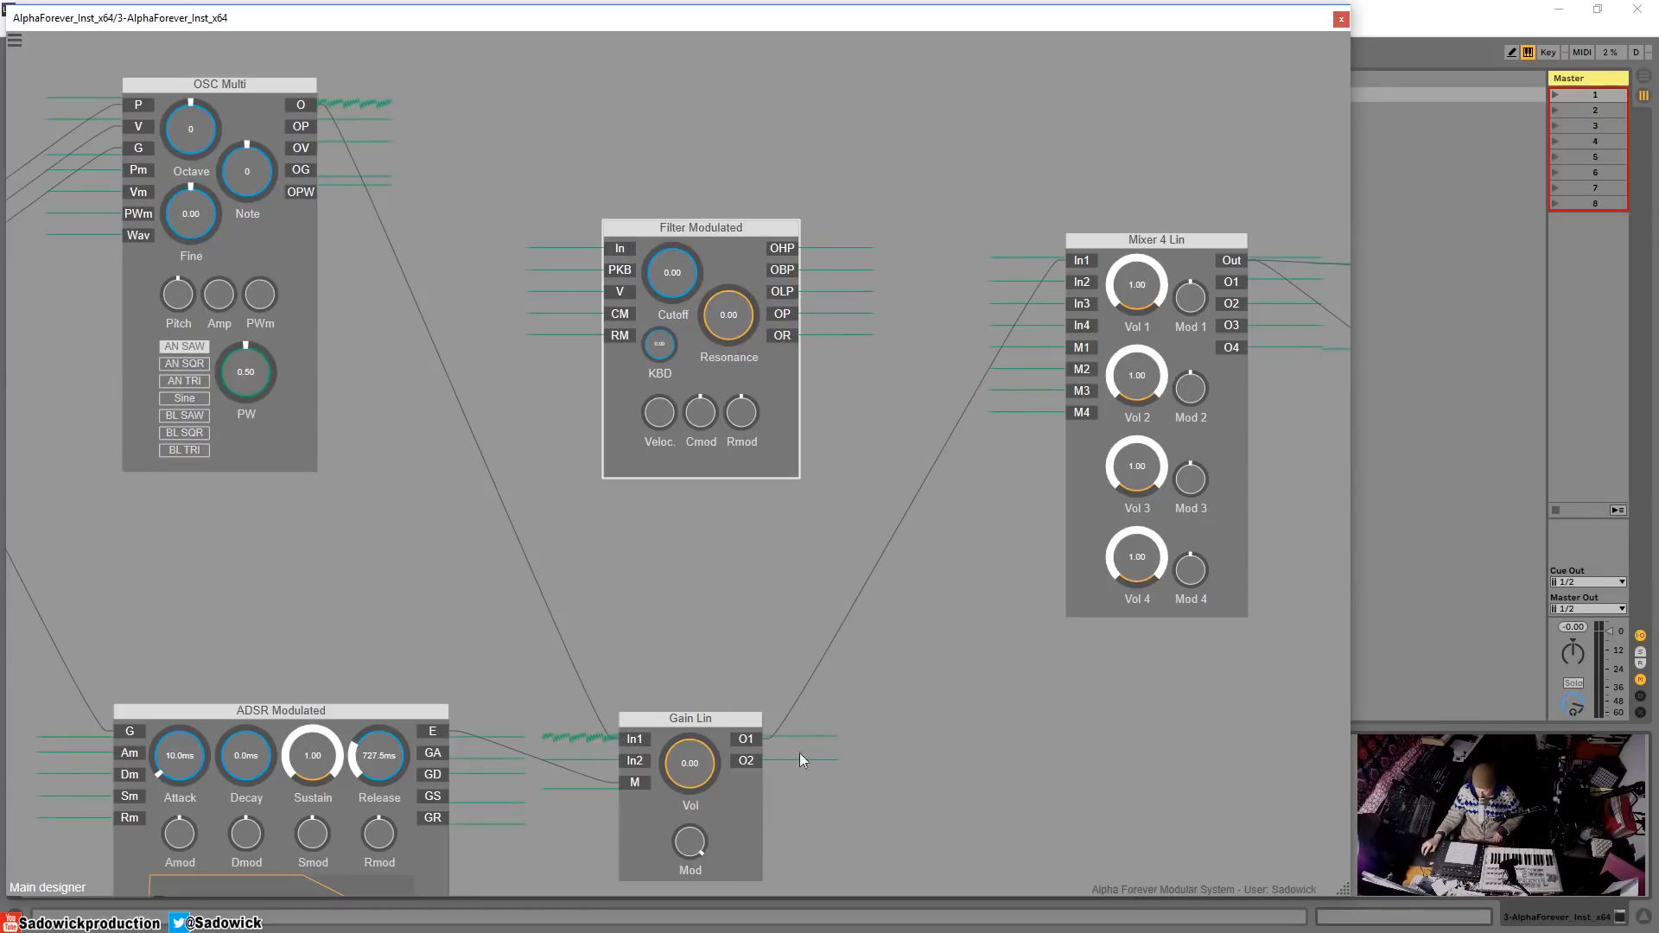
- Disconnect Gain Lin's O1 from Mixer 4 Lin and wire it to Filter Modulated's In instead, repositioning both modules
left_click_drag(713, 713, 644, 710)
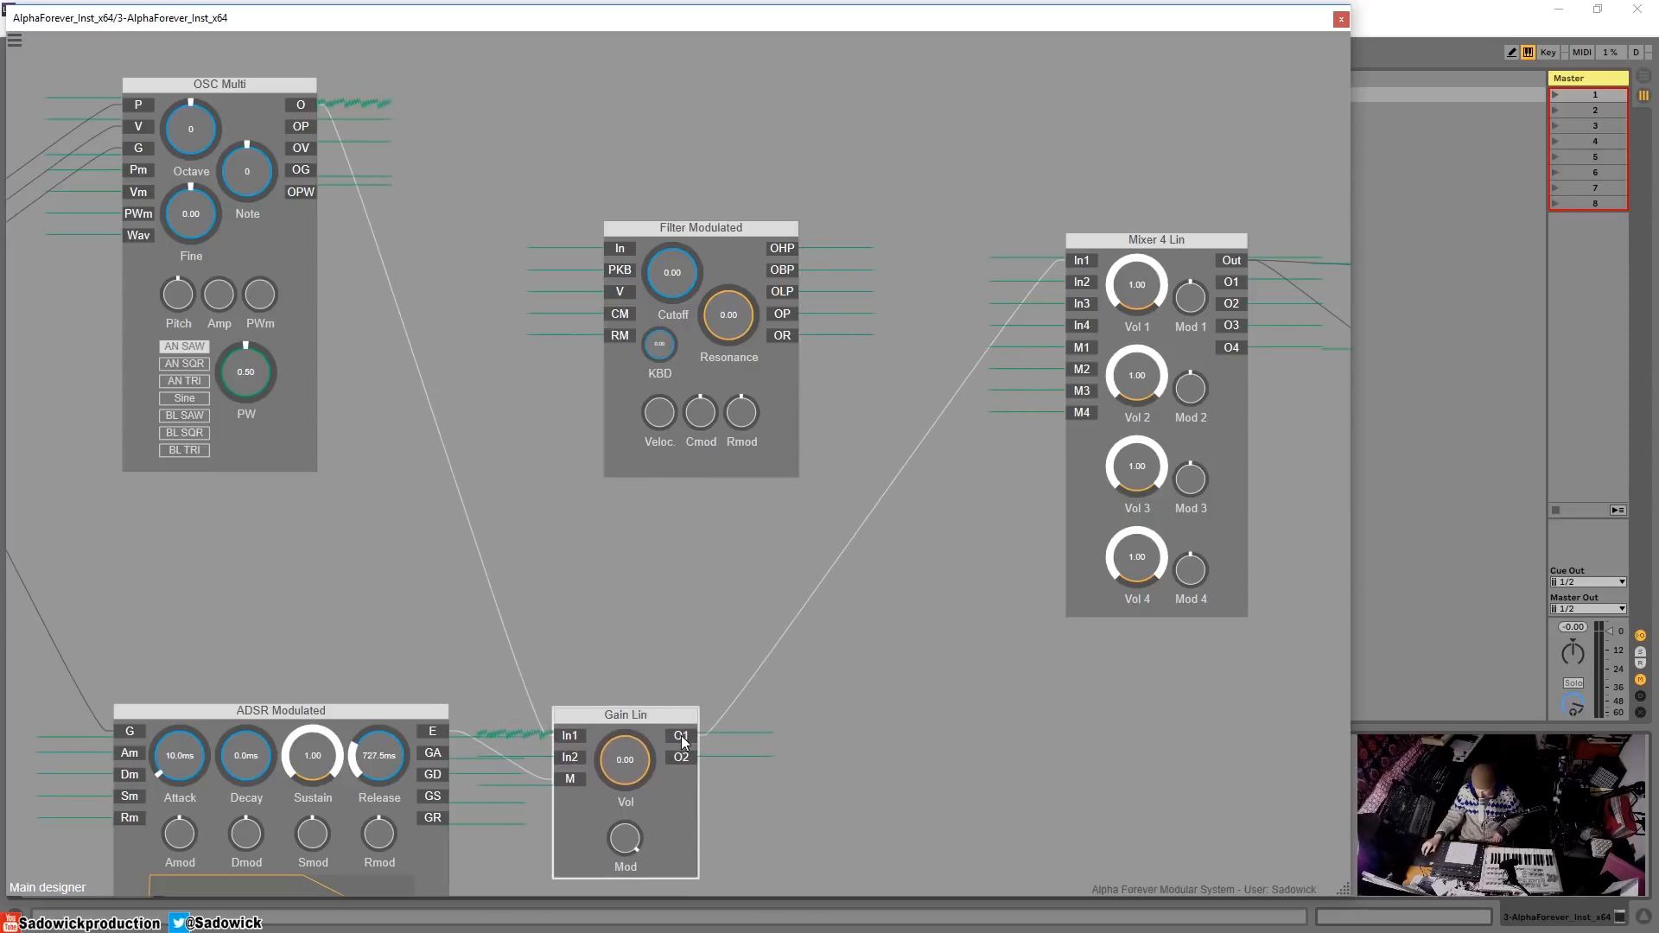
double_click(682, 741)
left_click_drag(761, 226, 874, 253)
left_click_drag(656, 719, 723, 273)
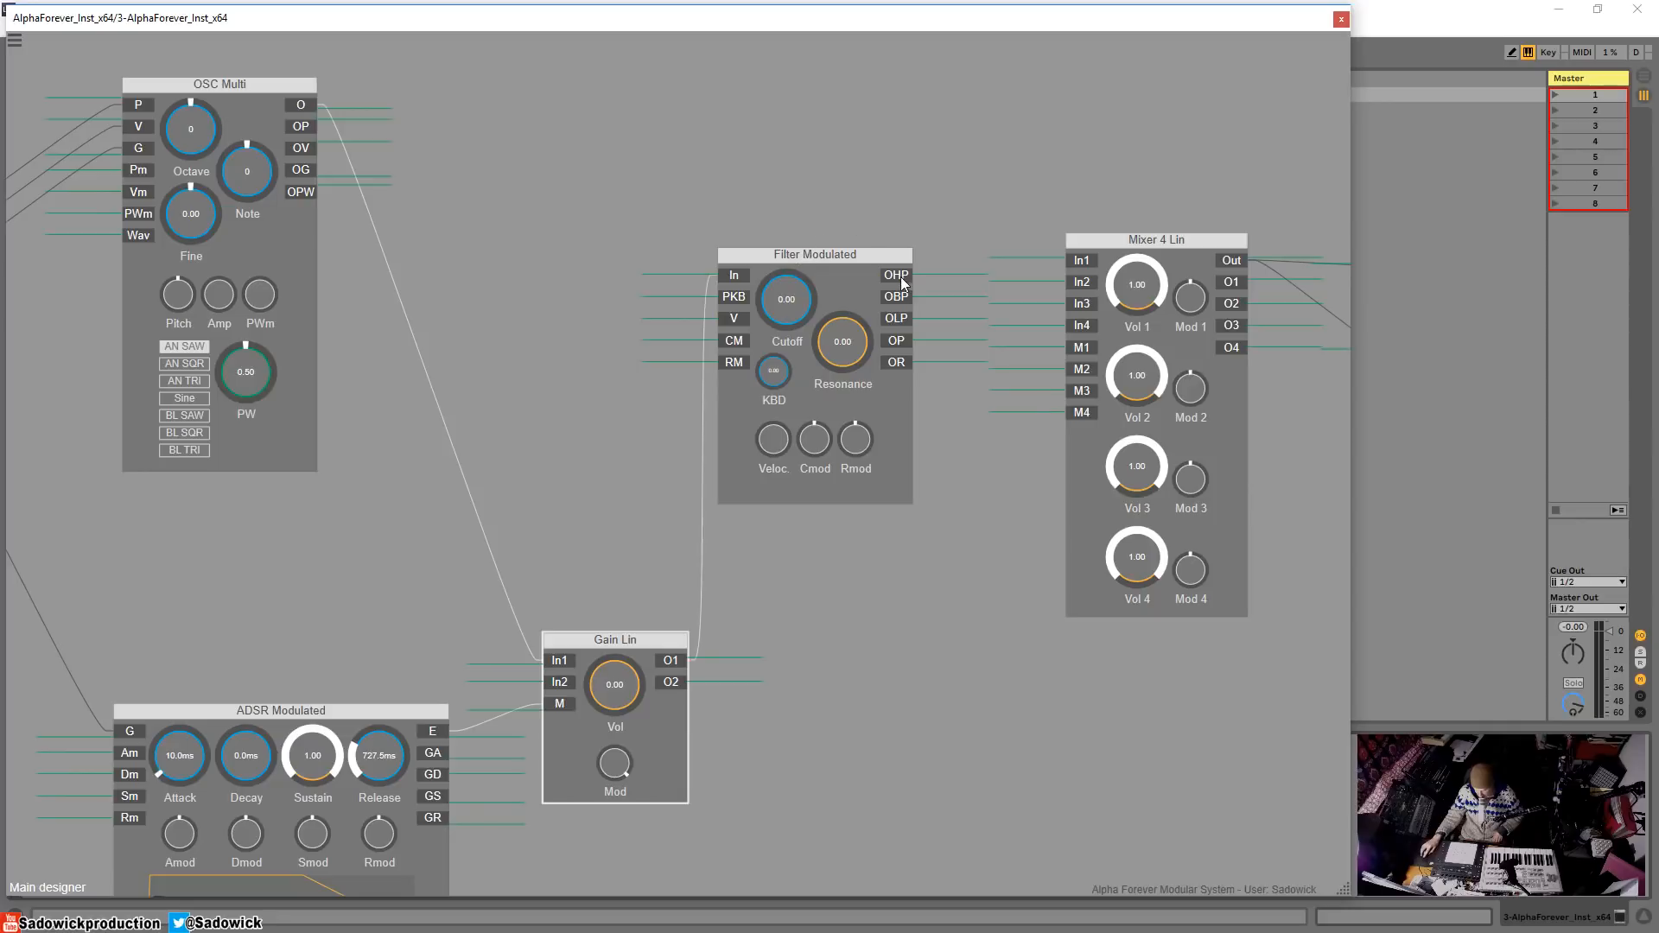
- Bring back the port labels and wire Filter Modulated's lowpass output OLP to Mixer 4 Lin's In1, moving the filter closer
left_click(892, 627)
left_click_drag(854, 255, 785, 222)
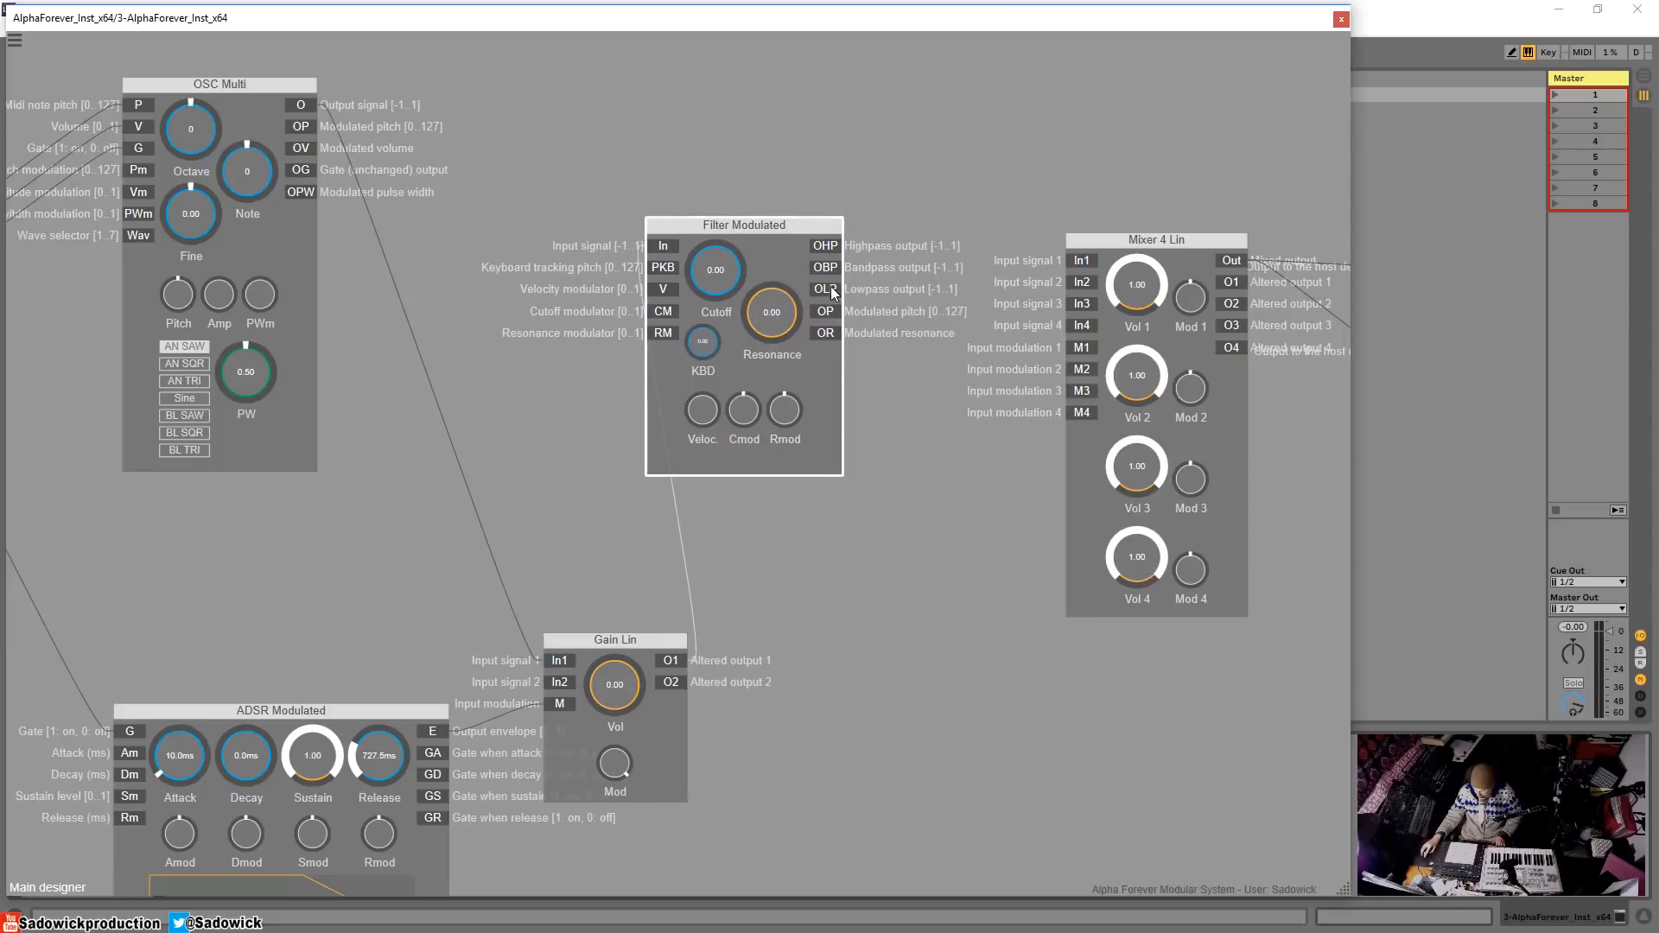
left_click_drag(841, 300, 1082, 260)
left_click_drag(698, 228, 788, 338)
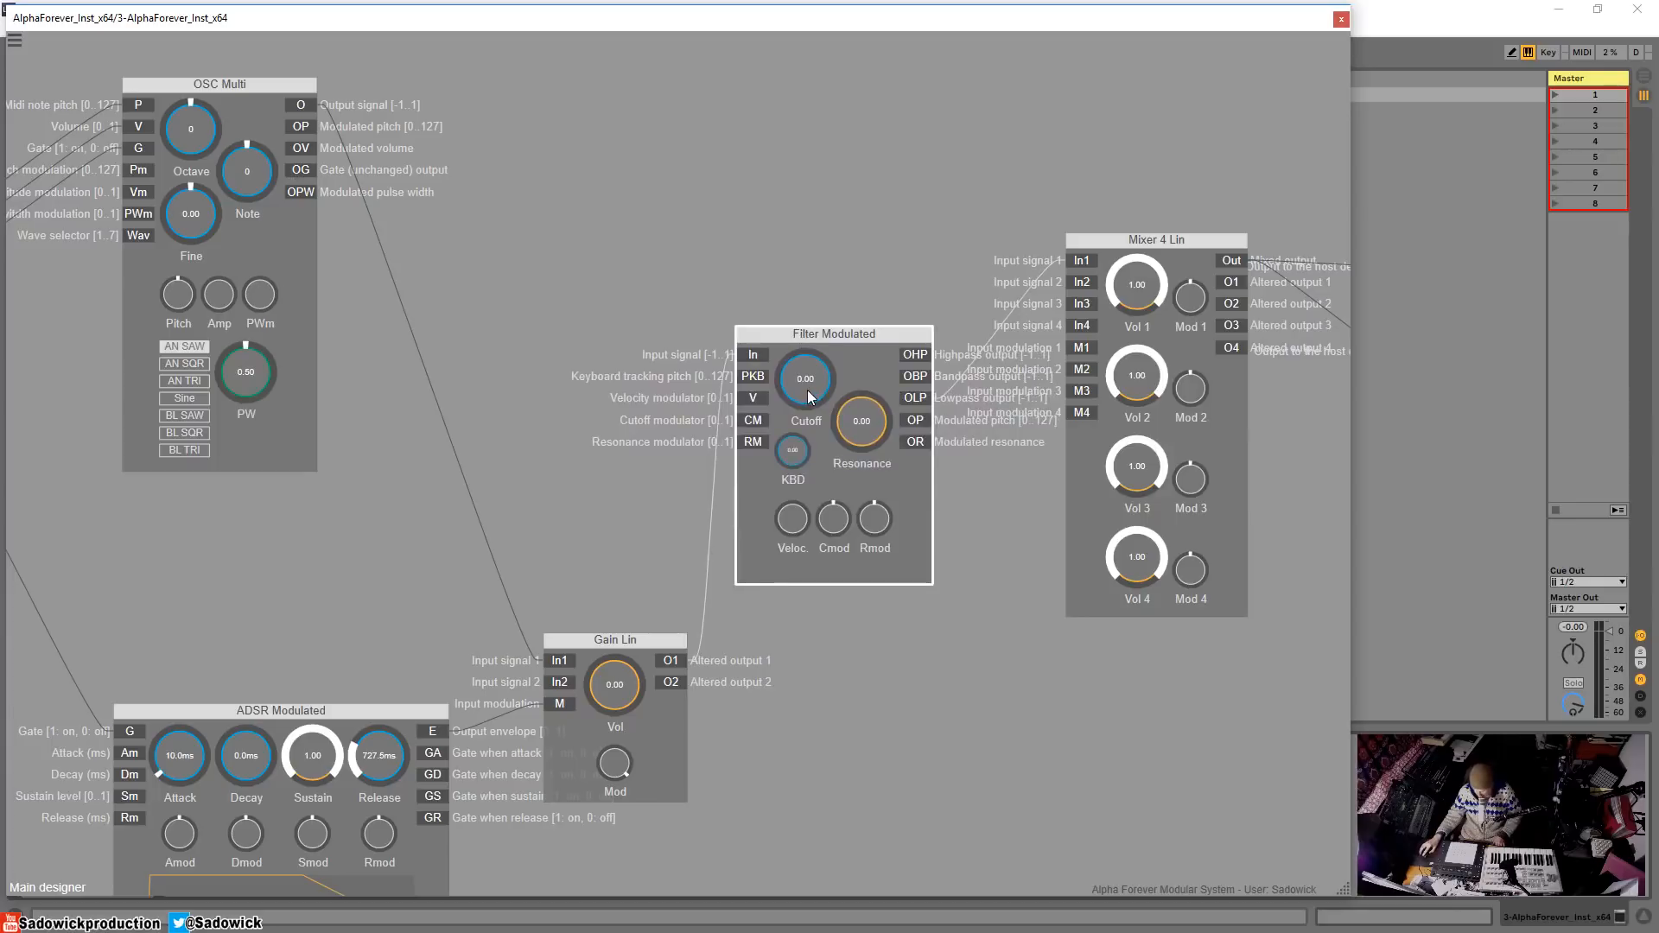
- Raise Filter Modulated's Cutoff to 117.45
mouse_move(811, 399)
left_mouse_down()
mouse_move(829, 274)
mouse_move(800, 427)
left_mouse_up()
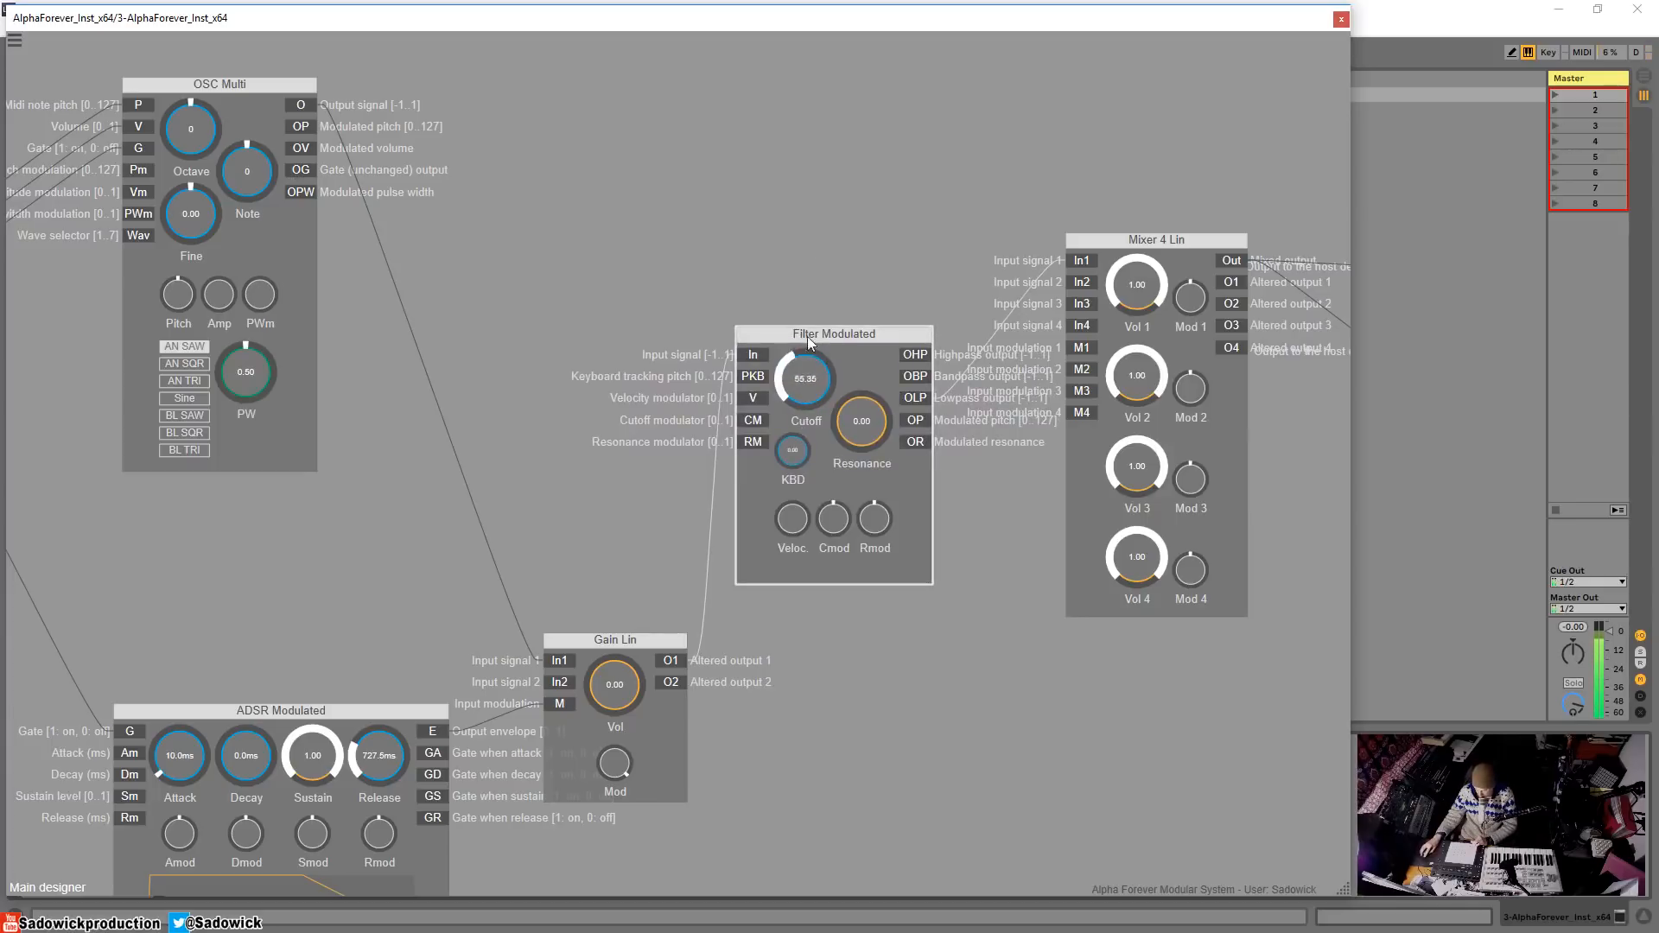
left_click_drag(804, 308, 823, 246)
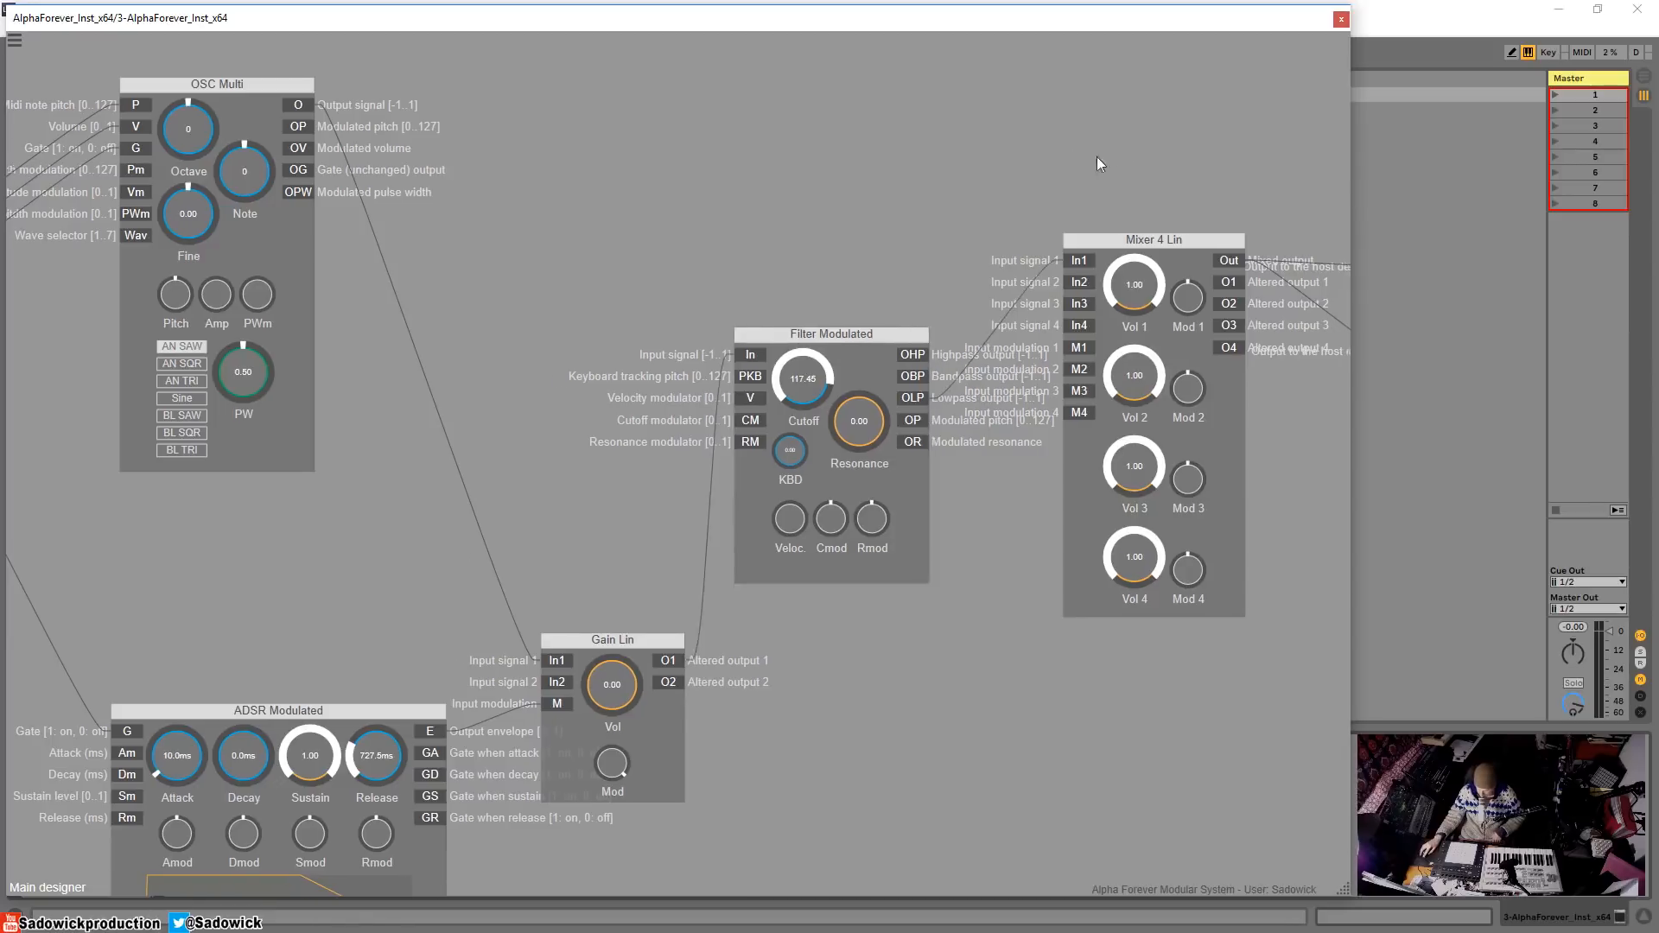
left_click_drag(1097, 158, 894, 814)
mouse_move(584, 332)
left_mouse_down()
mouse_move(929, 341)
mouse_move(598, 332)
left_mouse_up()
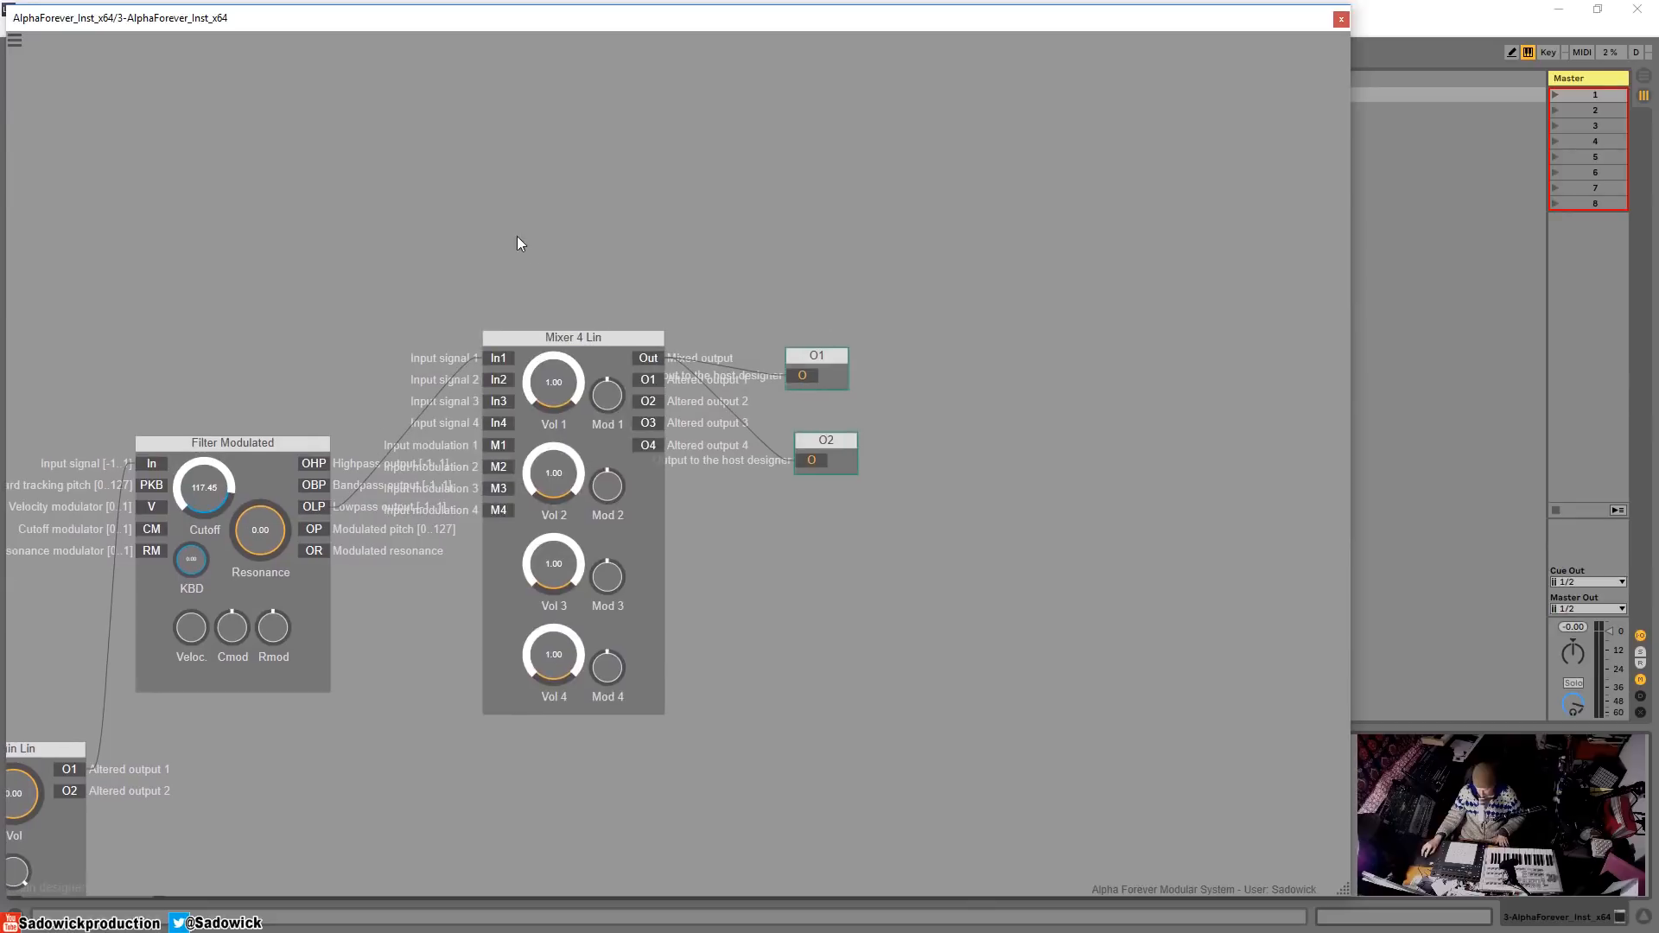
- Move Mixer 4 Lin farther toward the outputs and reposition Filter Modulated so there is wide space between the two modules
left_click_drag(517, 236, 467, 233)
left_click_drag(605, 345, 1210, 443)
left_click_drag(210, 448, 593, 388)
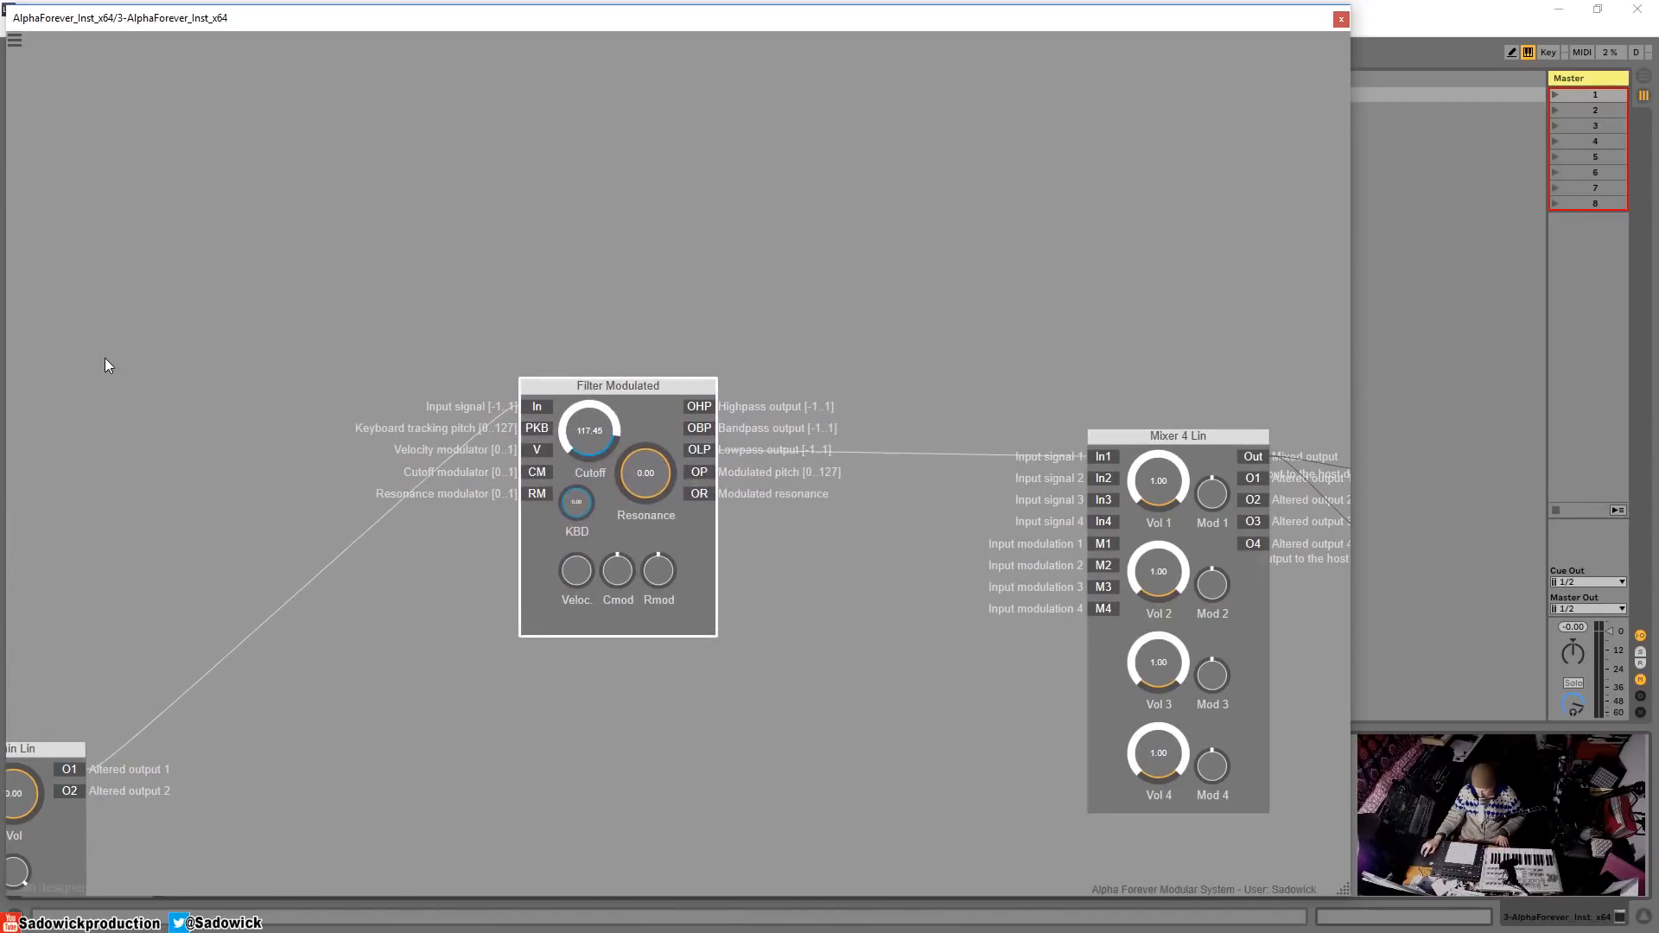
- Nudge OSC Multi slightly down and move ADSR Modulated farther away from Gain Lin
left_click_drag(105, 358, 1079, 206)
left_click_drag(416, 354, 327, 428)
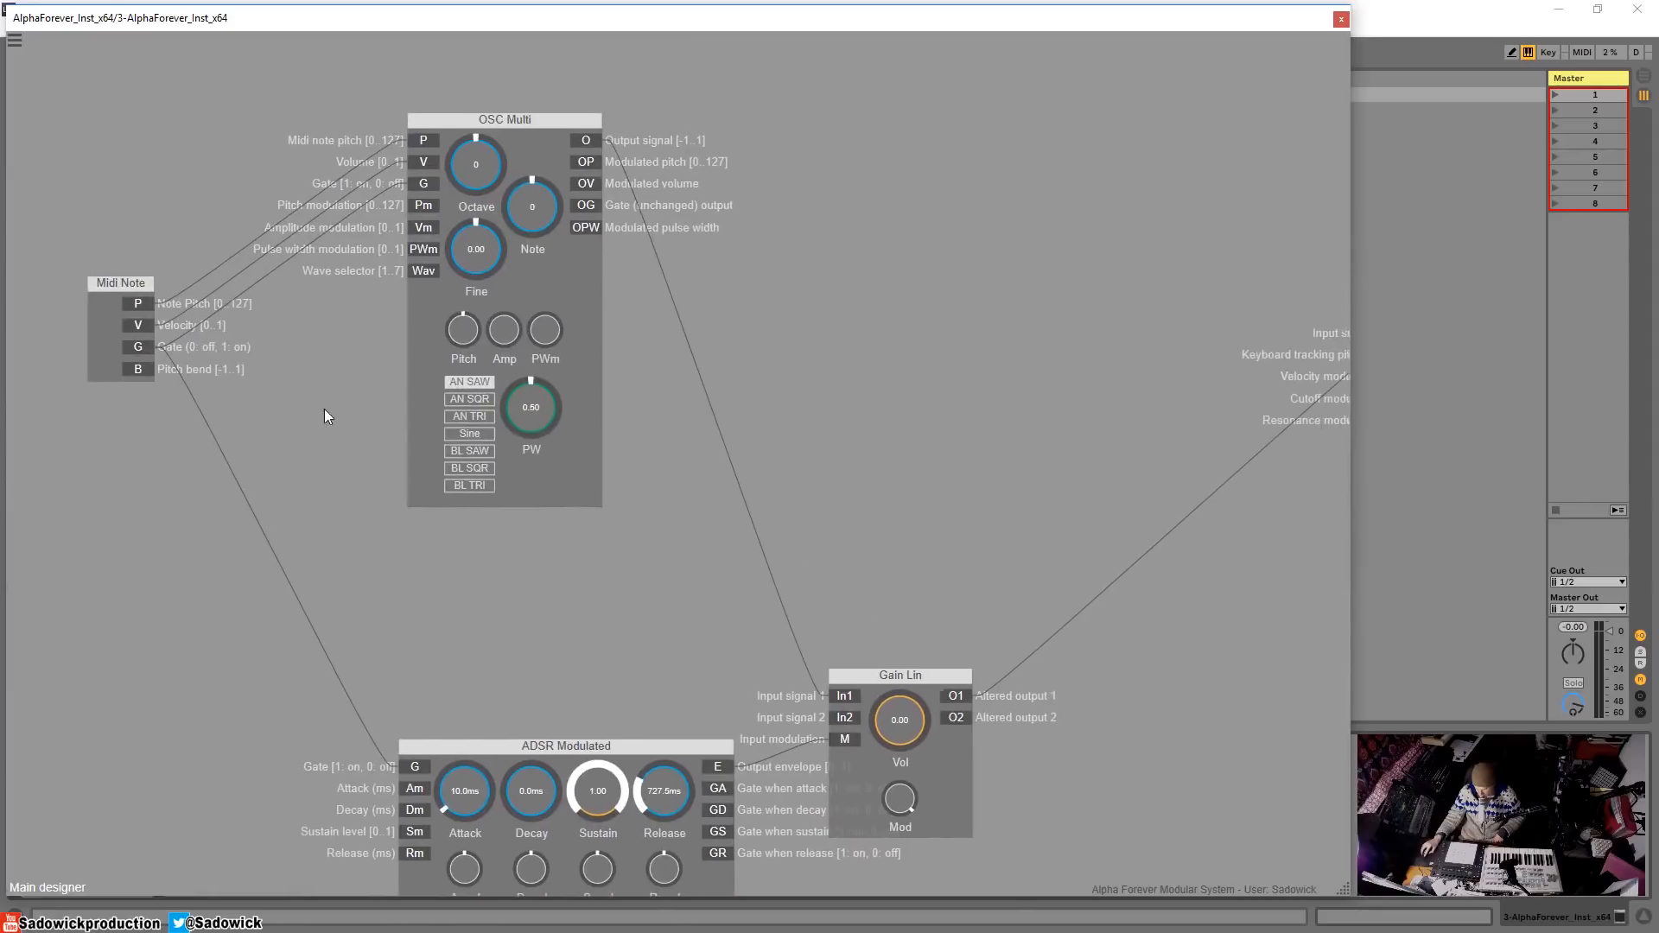
left_click_drag(525, 118, 528, 123)
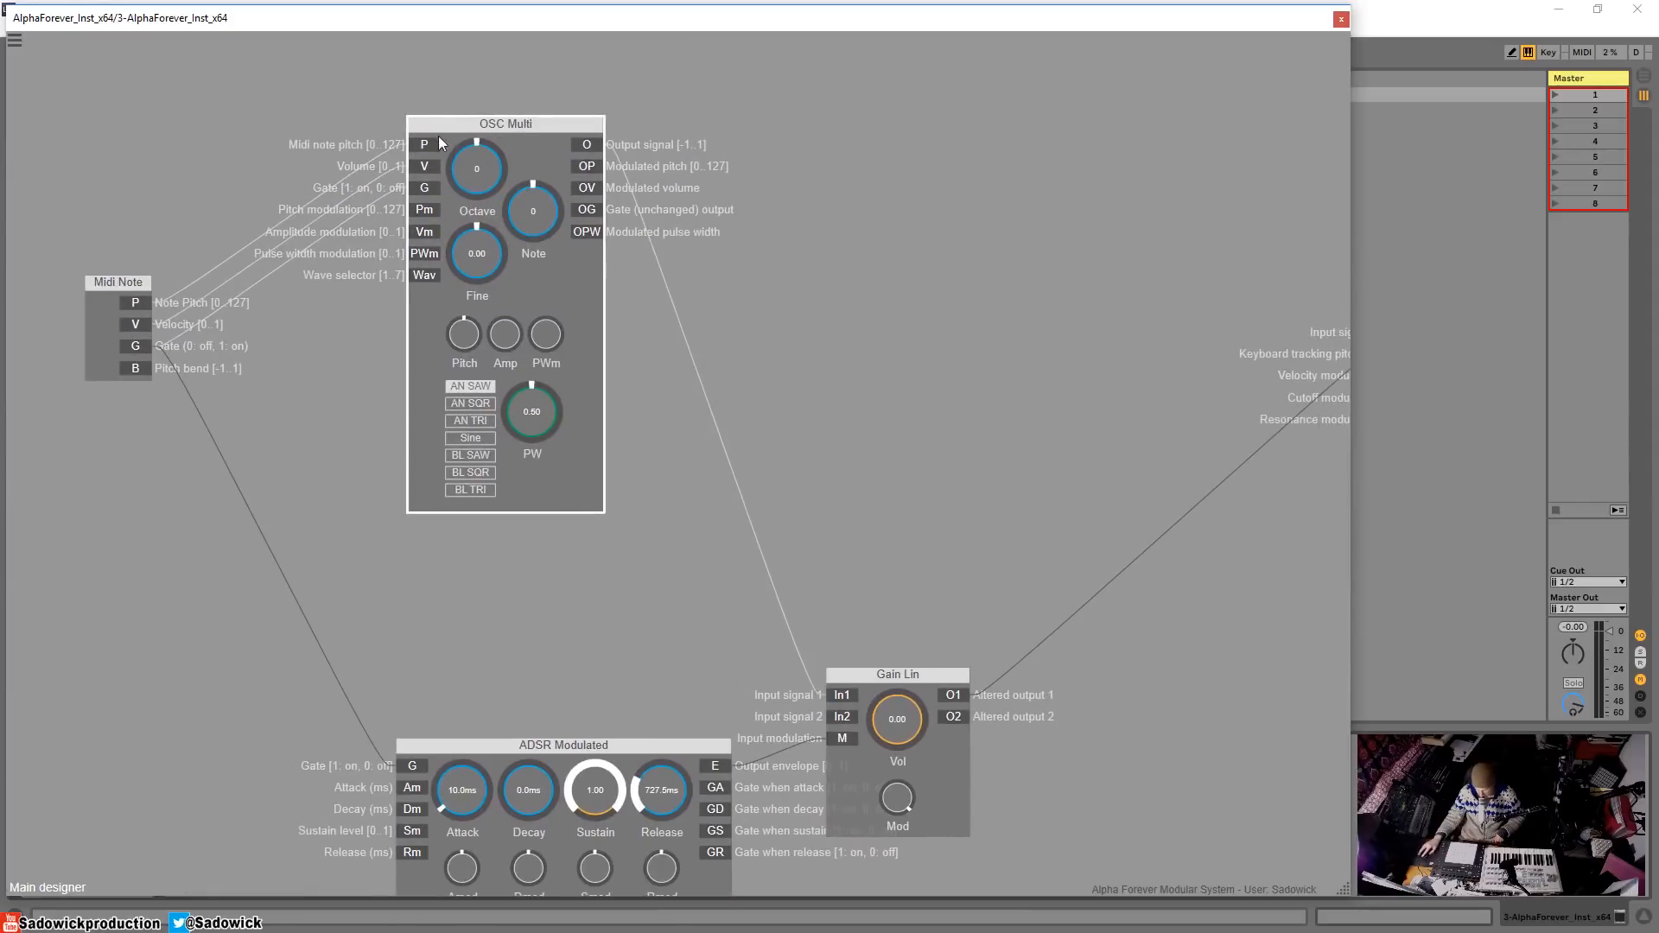
left_click_drag(549, 746, 386, 718)
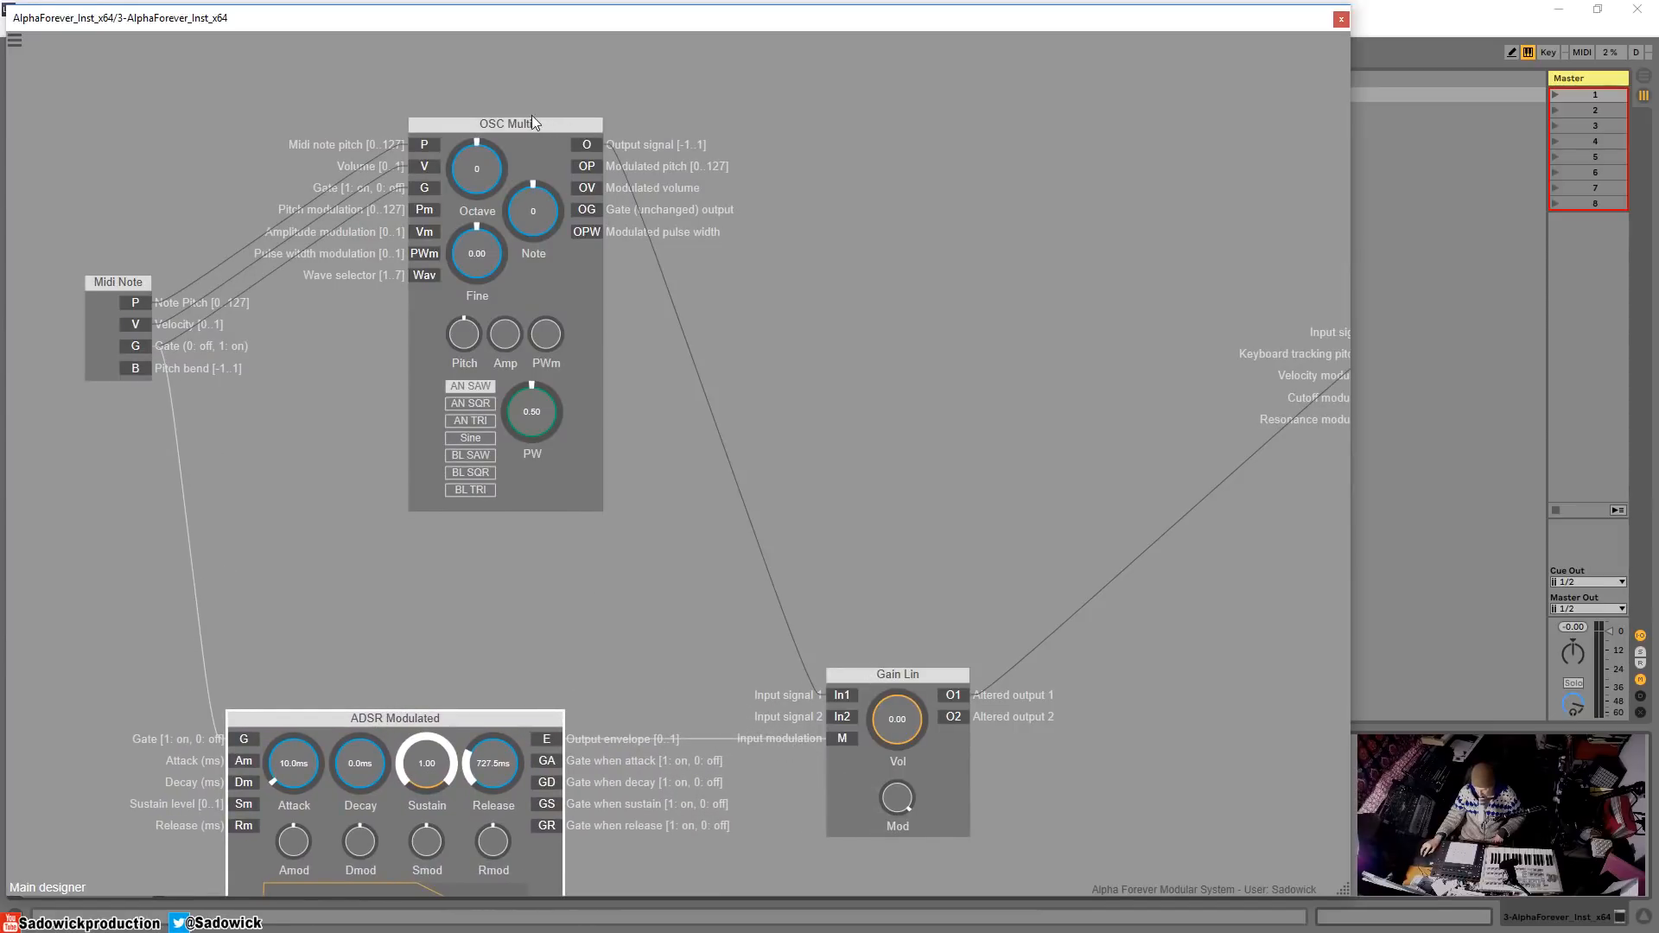
- Sweep Filter Modulated's Cutoff down and bring it back up to 116.78
left_click_drag(1065, 381, 634, 458)
left_click_drag(765, 788, 666, 740)
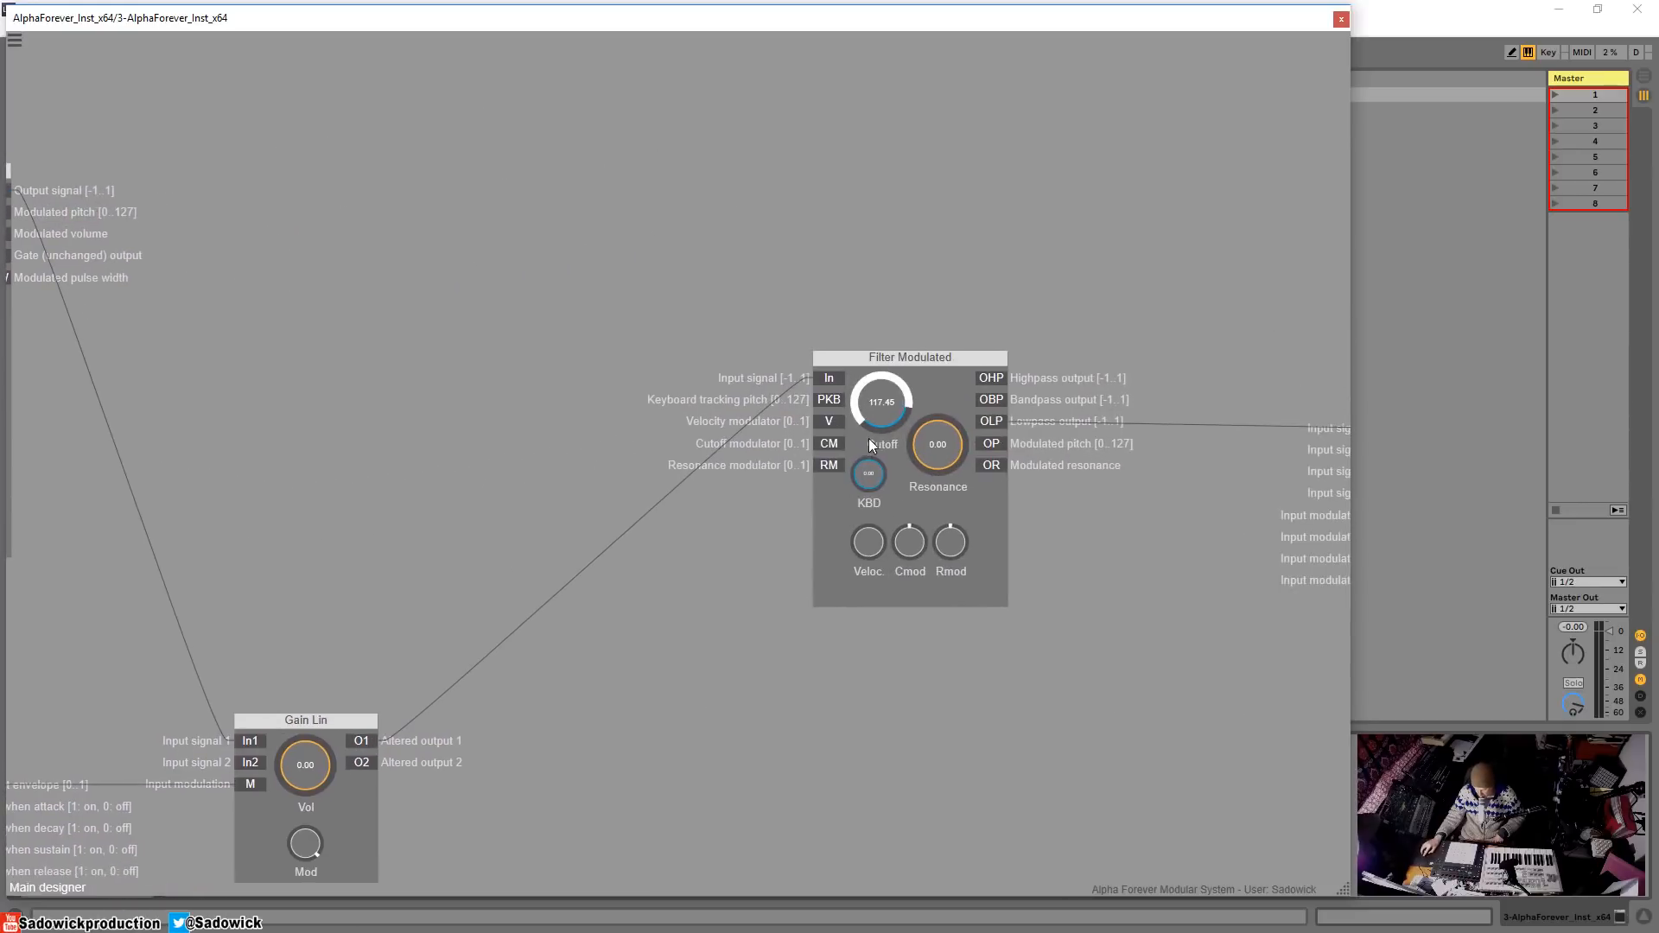
left_click_drag(885, 404, 882, 474)
left_click_drag(795, 698, 385, 530)
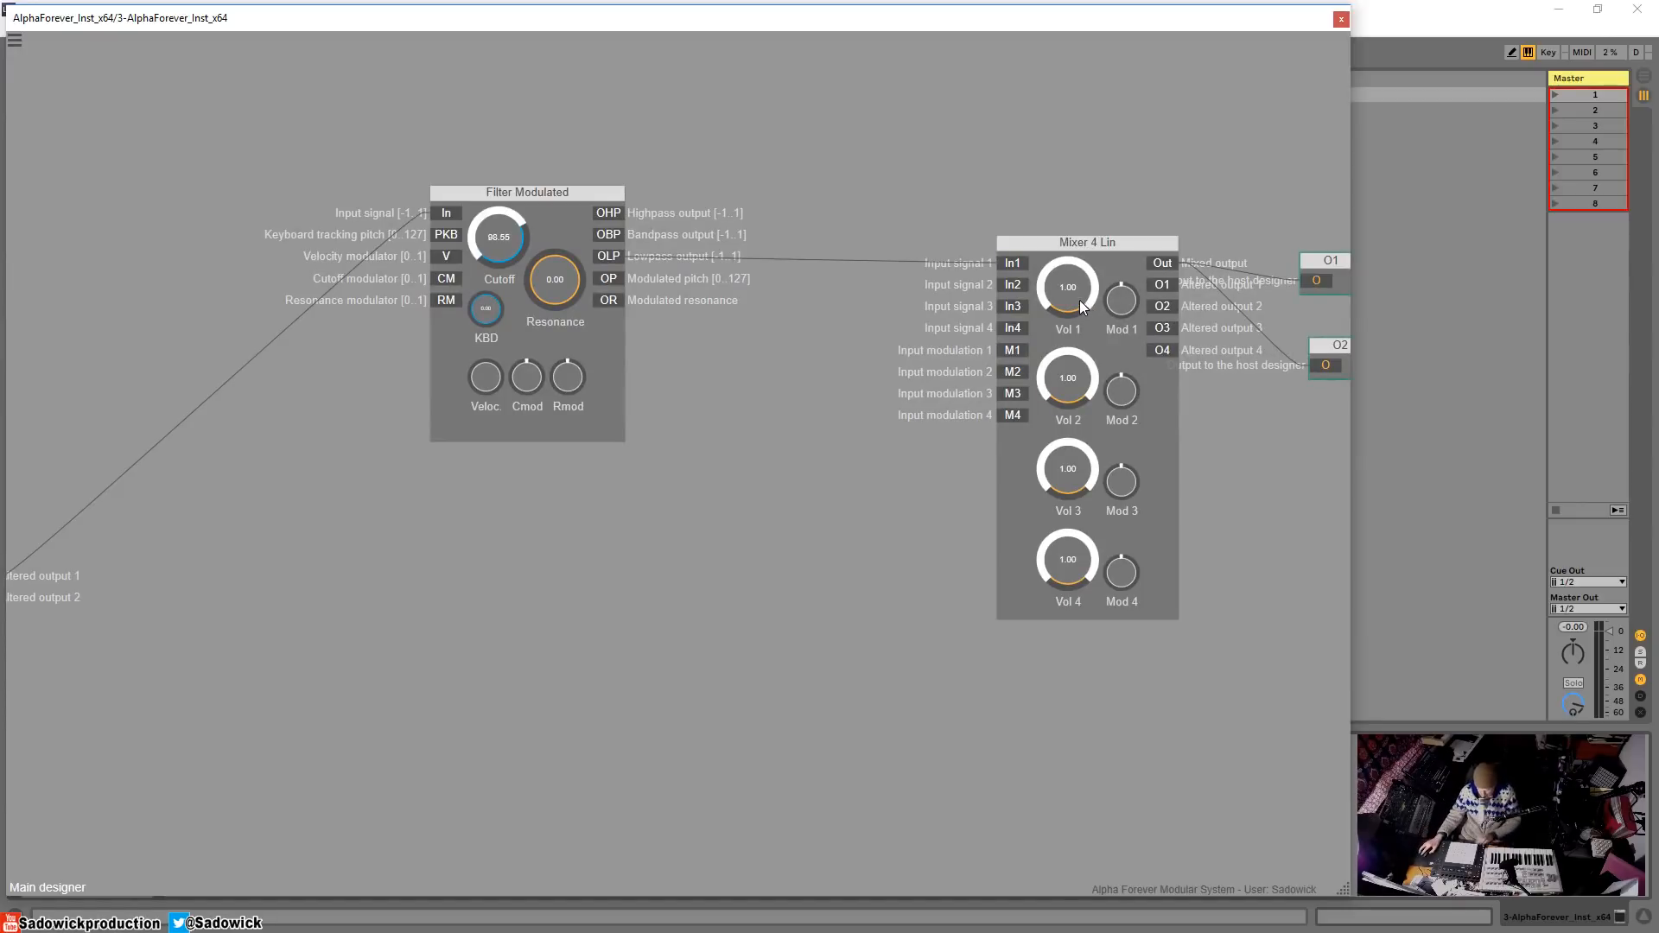
mouse_move(491, 241)
left_mouse_down()
mouse_move(504, 271)
mouse_move(520, 238)
left_mouse_up()
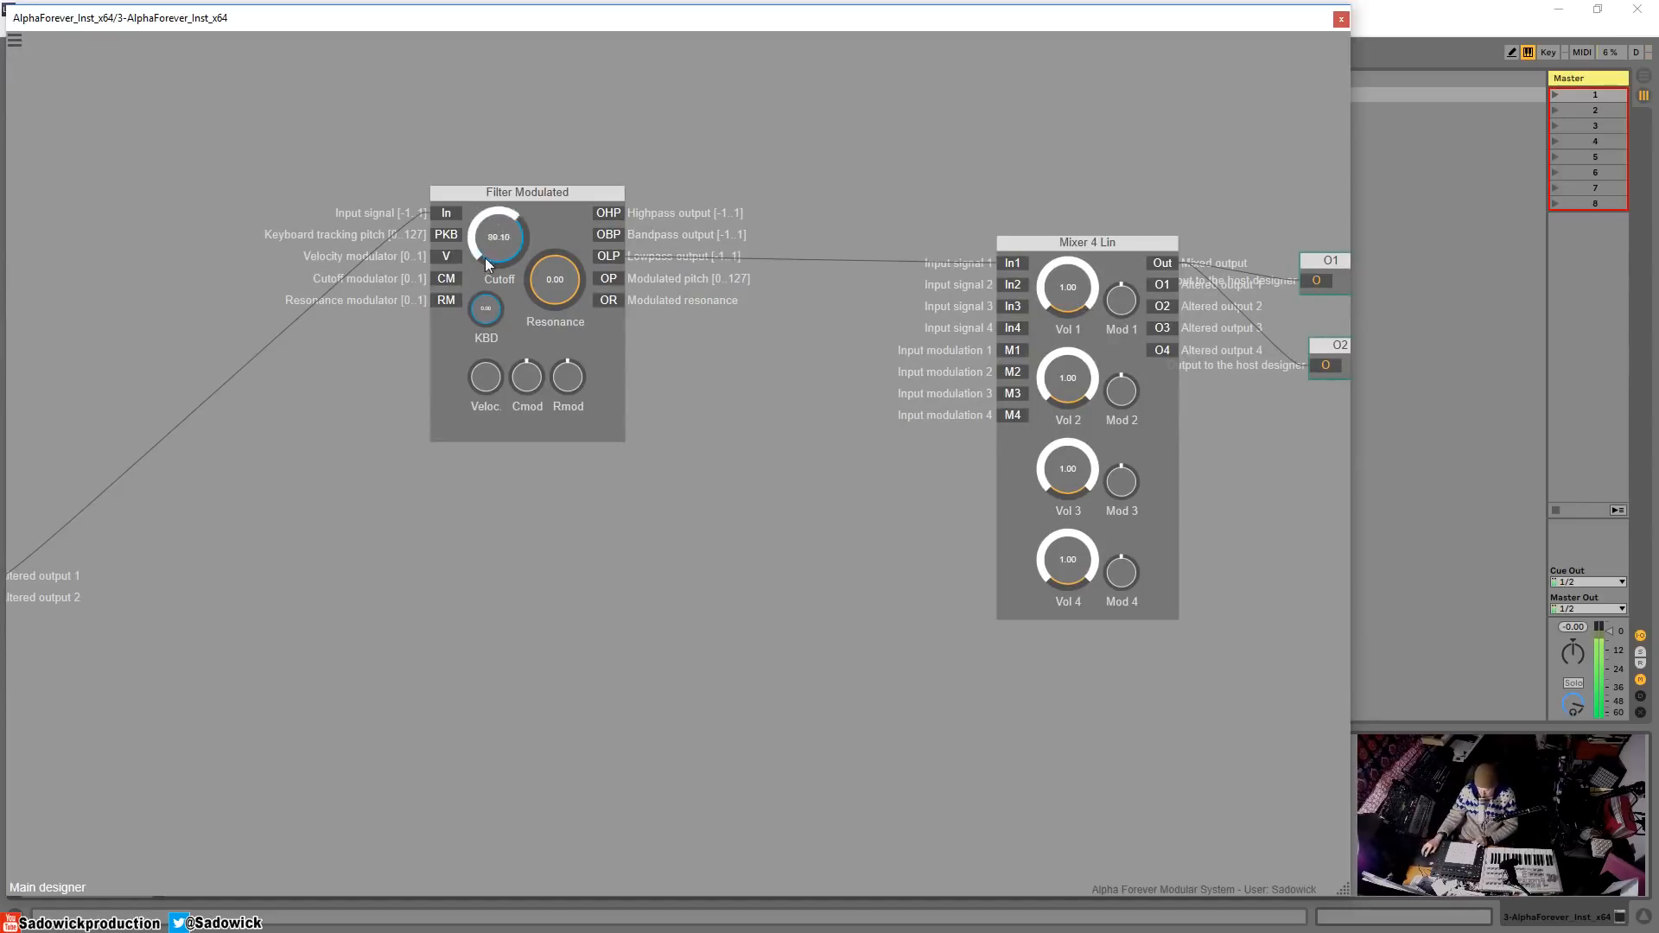
- Add an LFO Multi module in the empty space between OSC Multi and Filter Modulated
left_click_drag(184, 165, 651, 374)
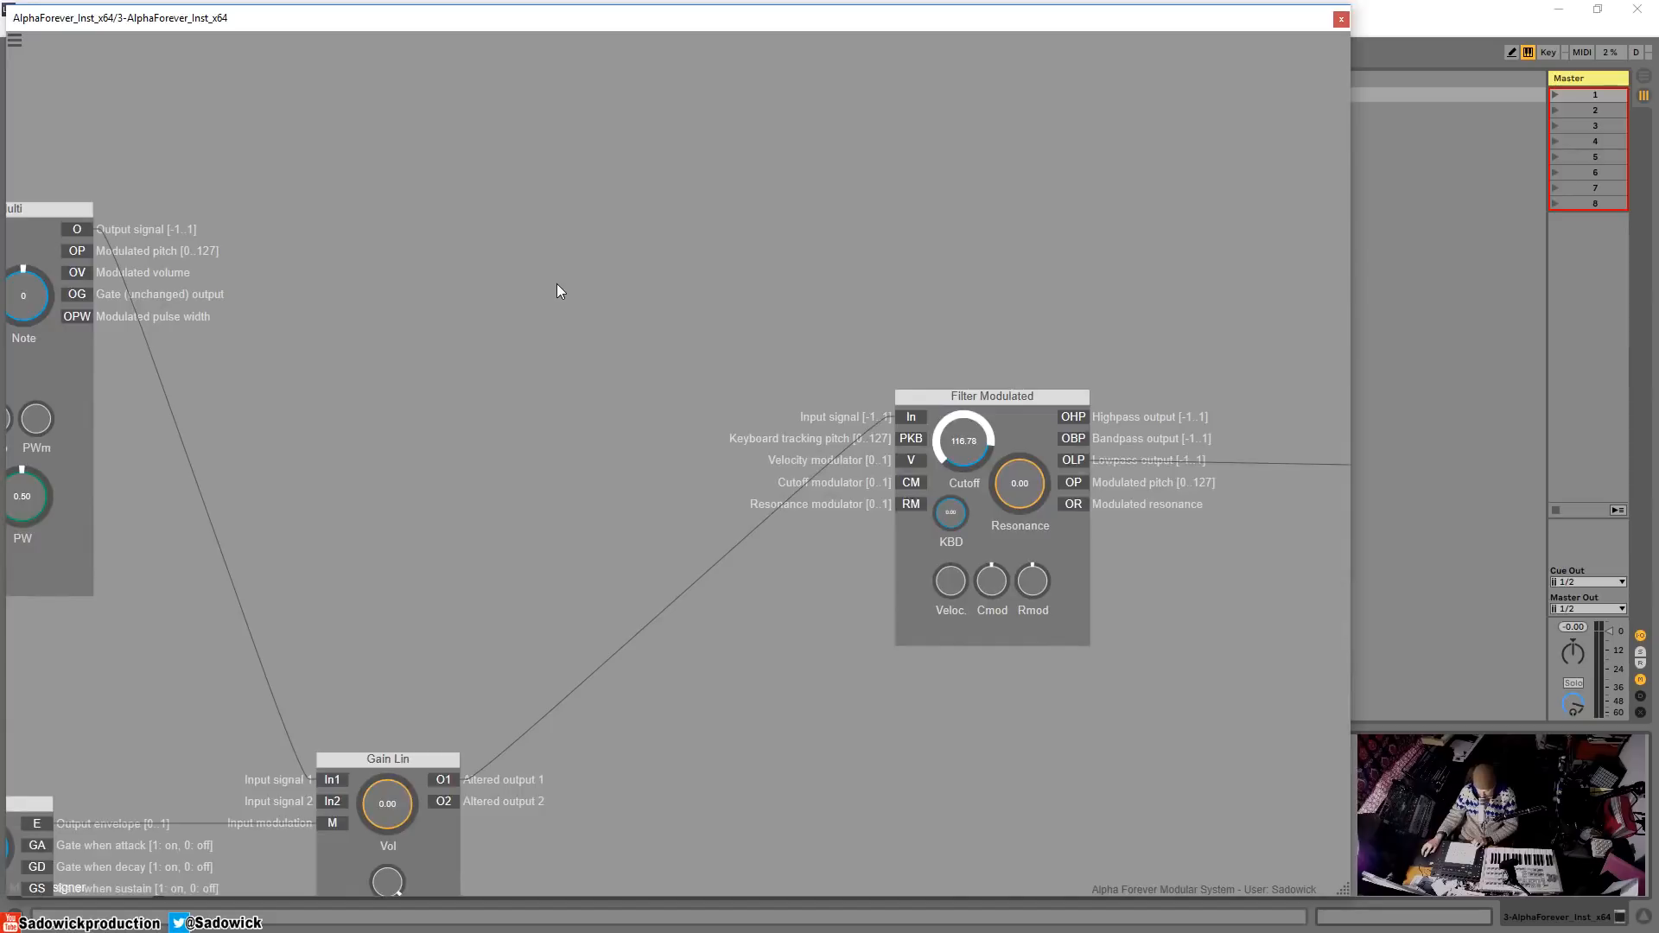
left_click_drag(545, 189, 500, 376)
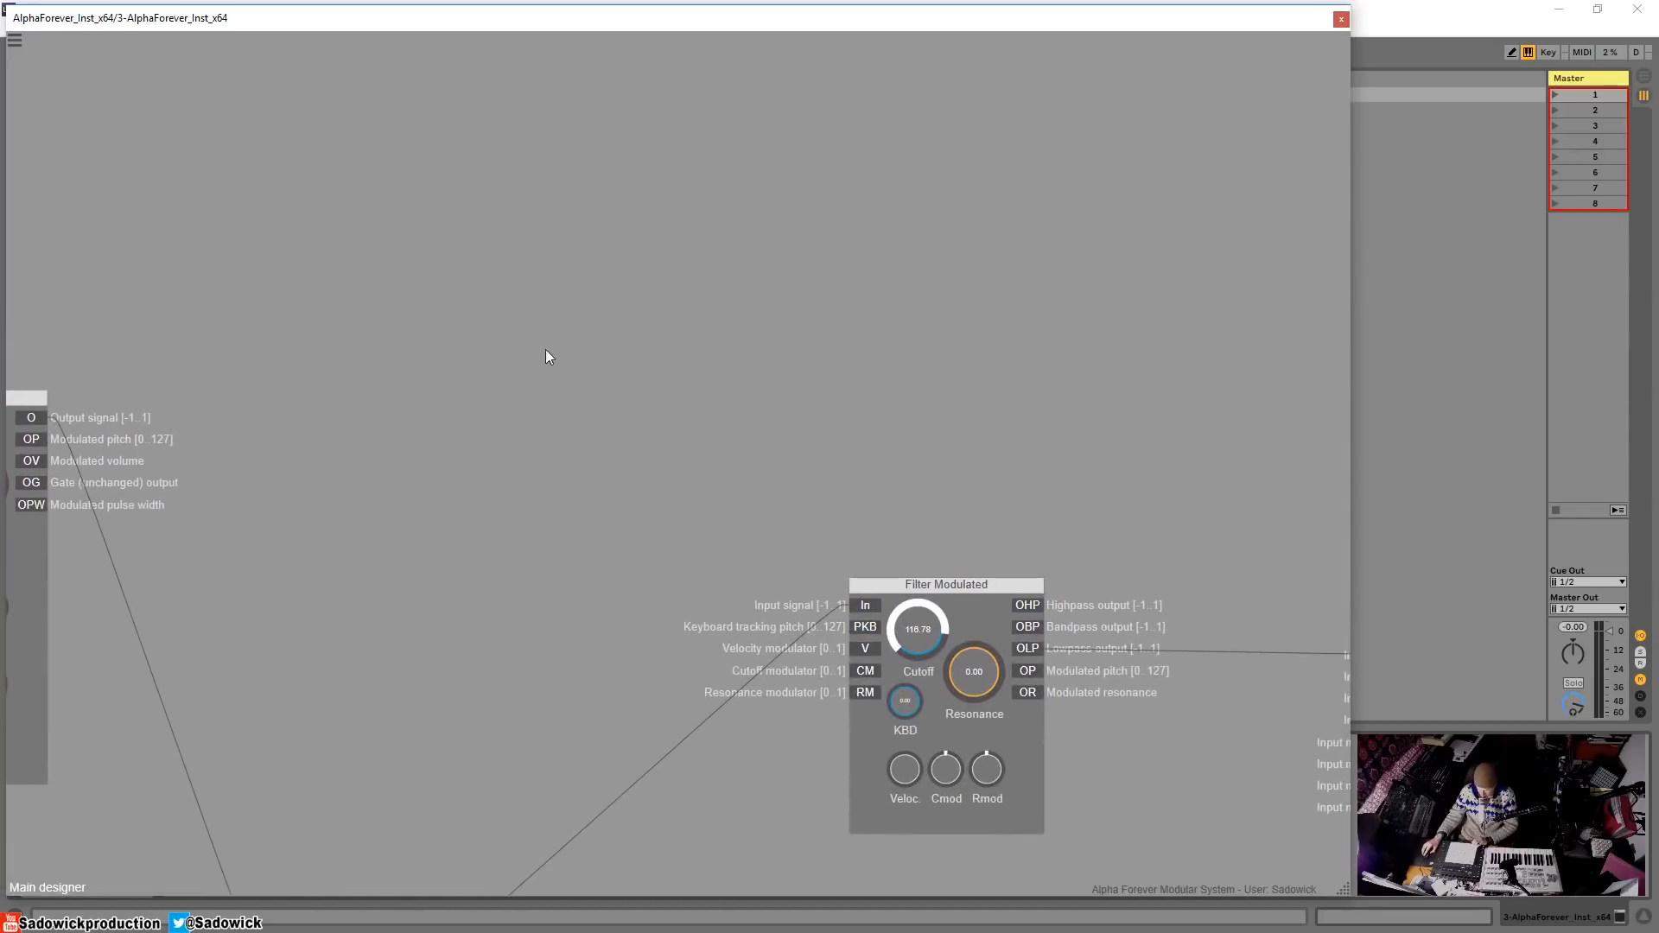
right_click(508, 380)
mouse_move(557, 531)
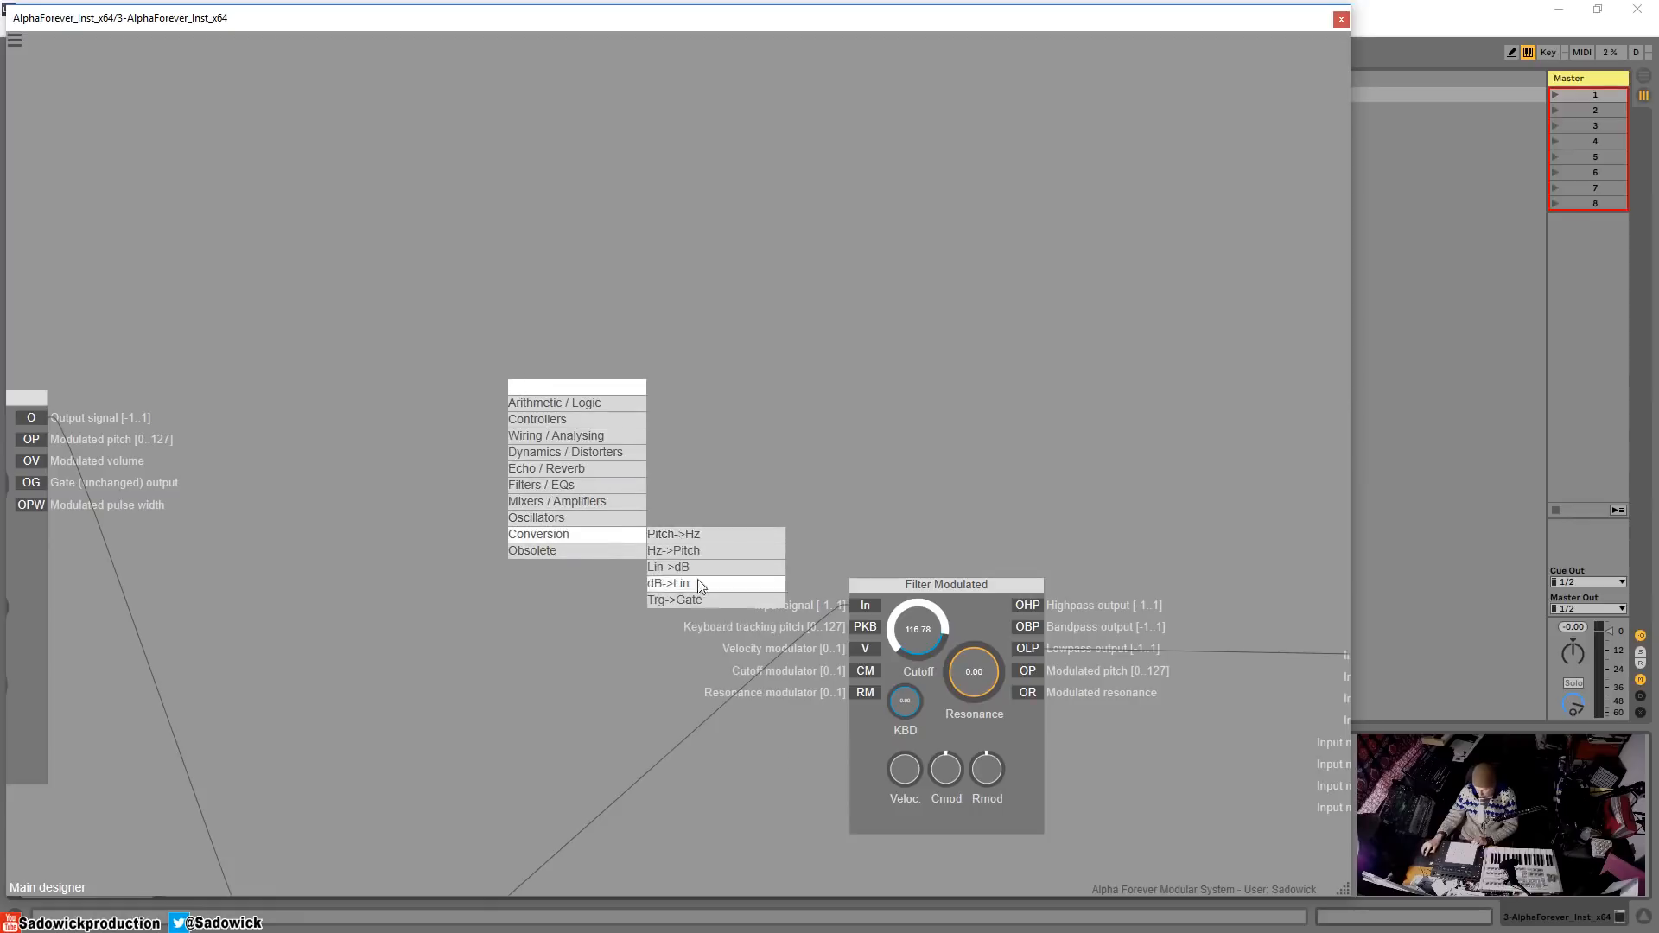
mouse_move(610, 519)
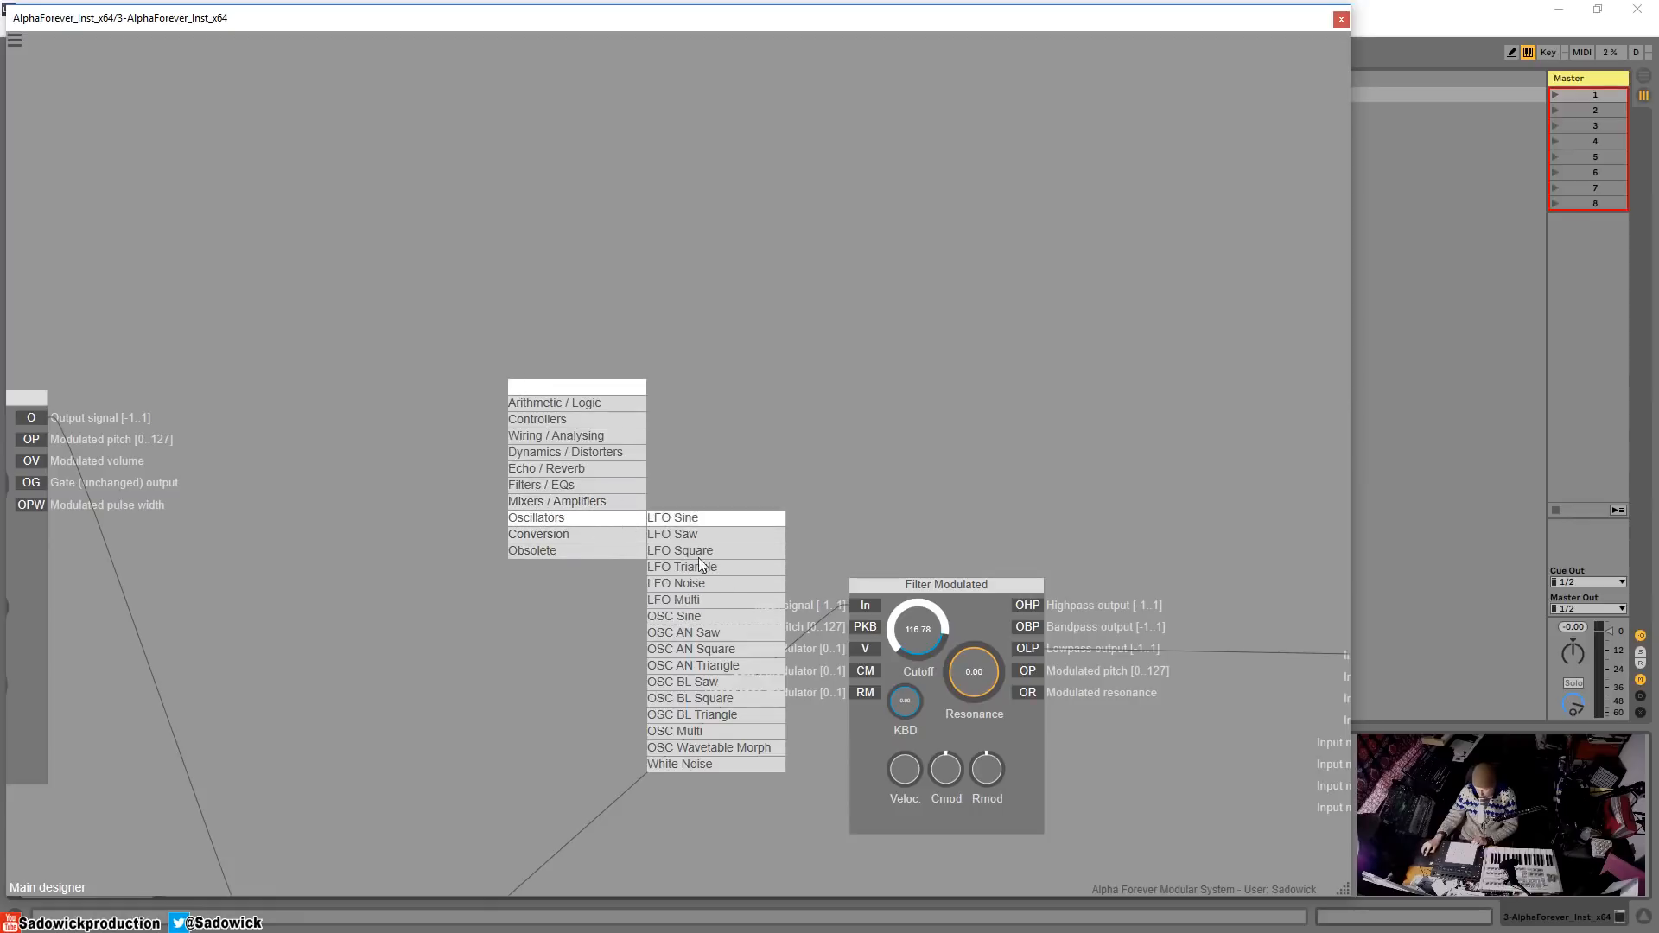
left_click(698, 601)
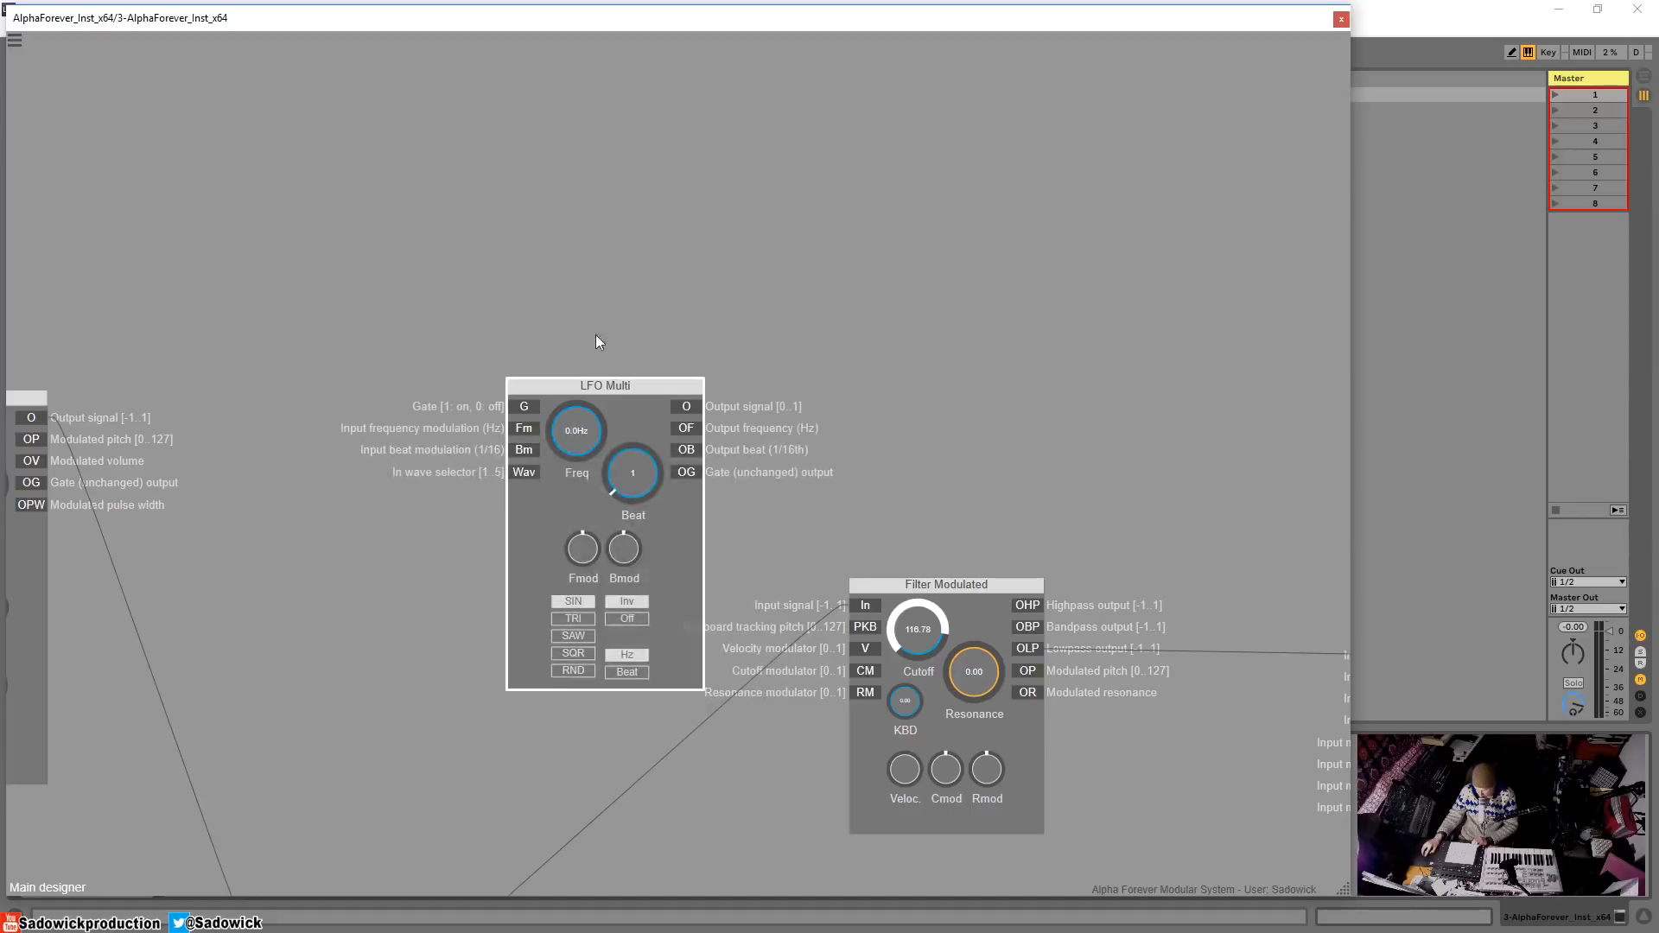
- Move LFO Multi higher above the filter and wire its OF output to Filter Modulated's CM input
left_click_drag(619, 401, 649, 235)
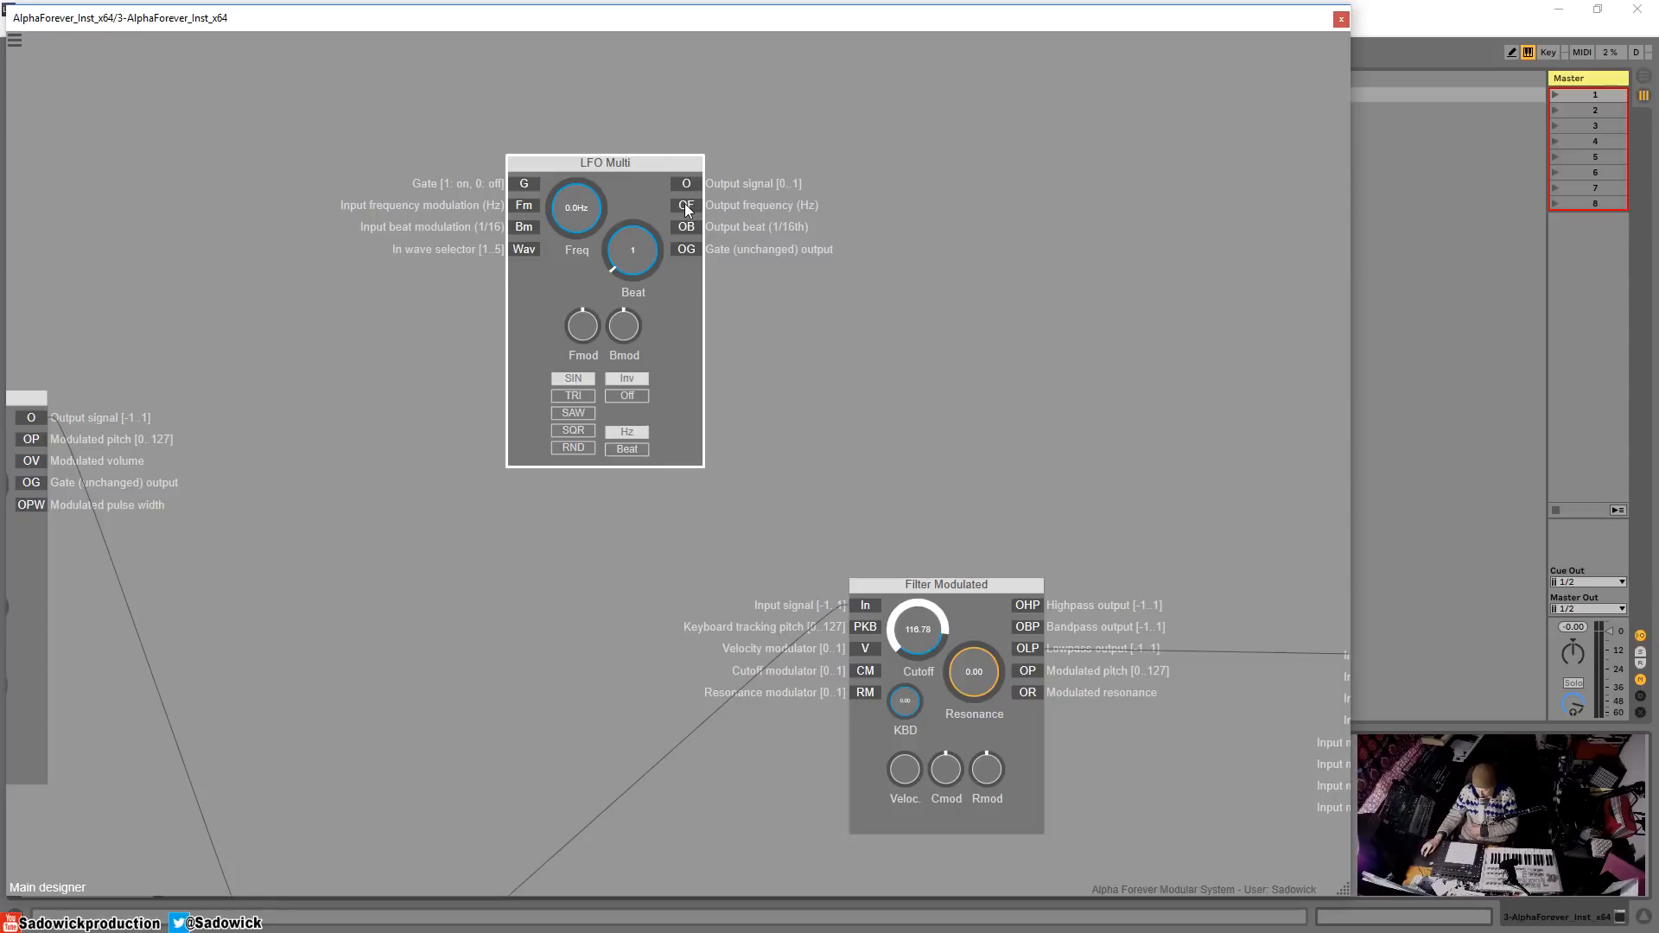
left_click_drag(685, 205, 859, 676)
left_click_drag(609, 160, 540, 90)
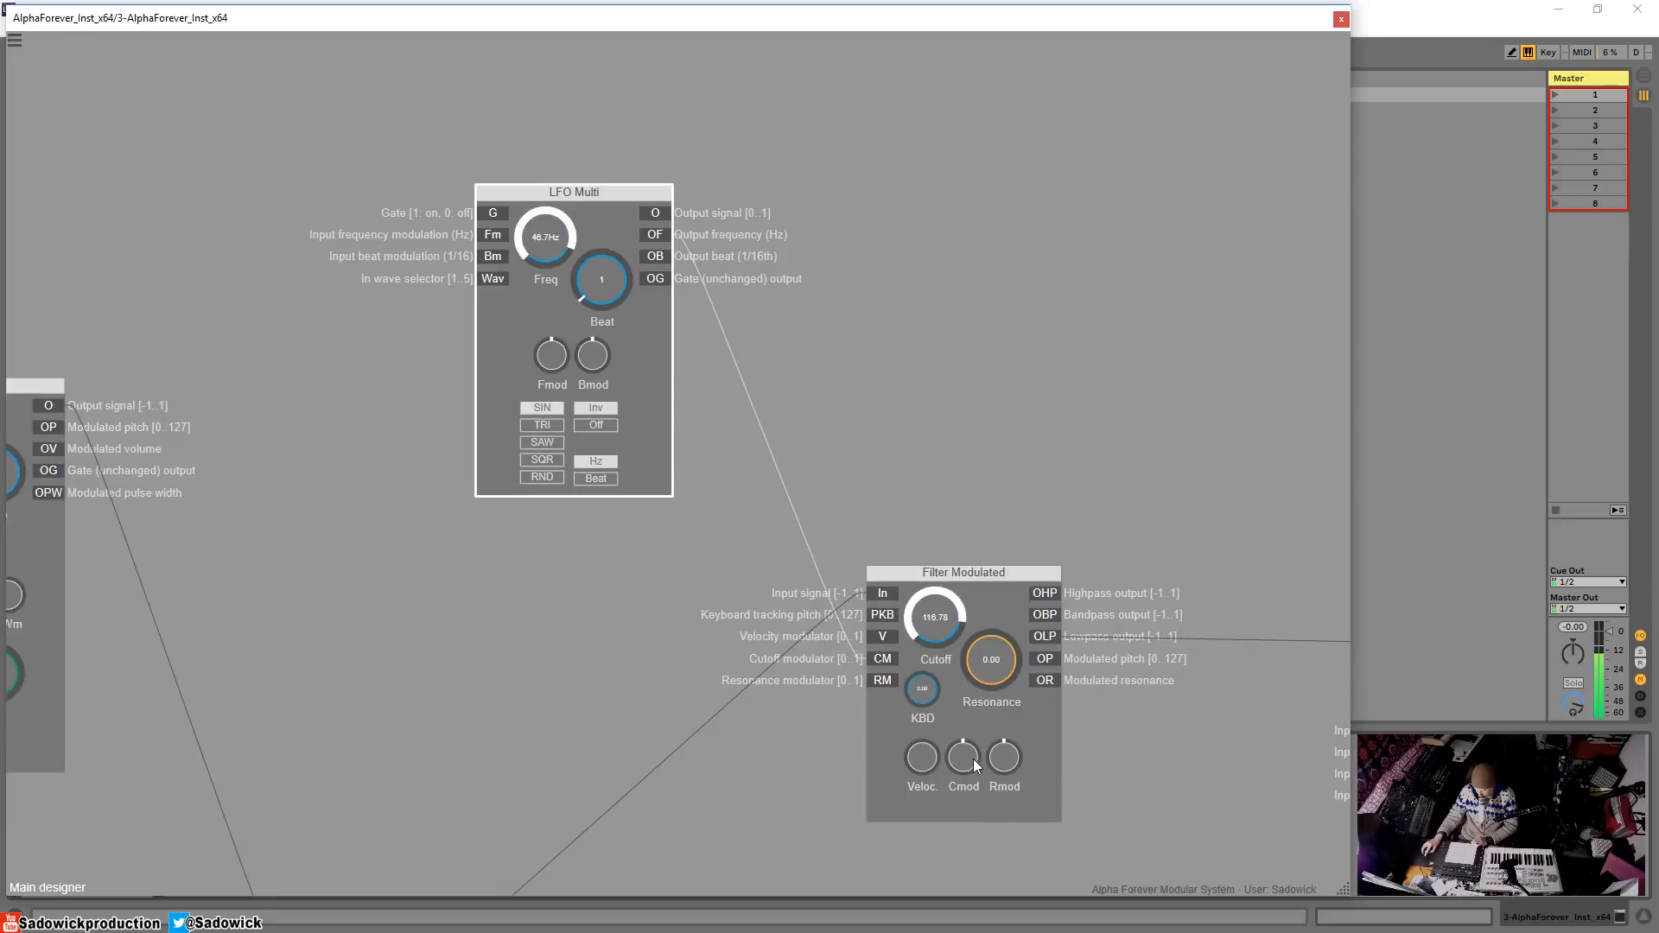
- Turn up Filter Modulated's Cmod slightly and set LFO Multi's frequency to 43.7 Hz, shifting the LFO module a little
left_click_drag(962, 763, 970, 722)
left_click_drag(549, 245, 589, 277)
left_click_drag(596, 188, 609, 240)
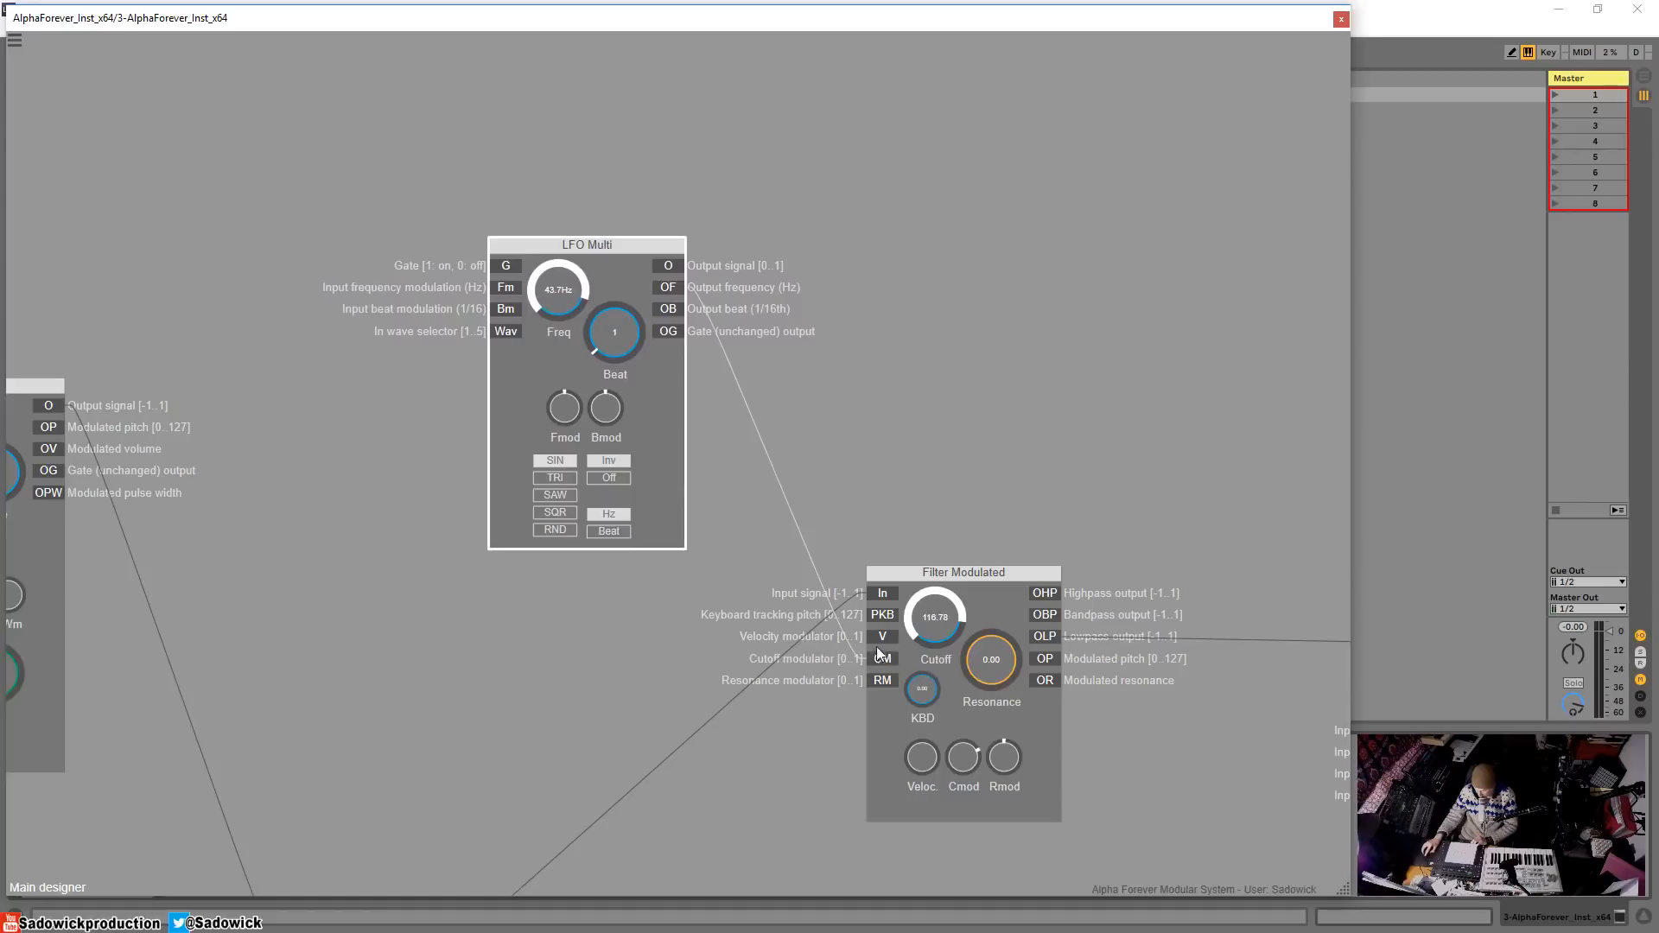
- Add a Constant module with the value 1 below LFO Multi and wire its output to Filter Modulated's V input
double_click(497, 675)
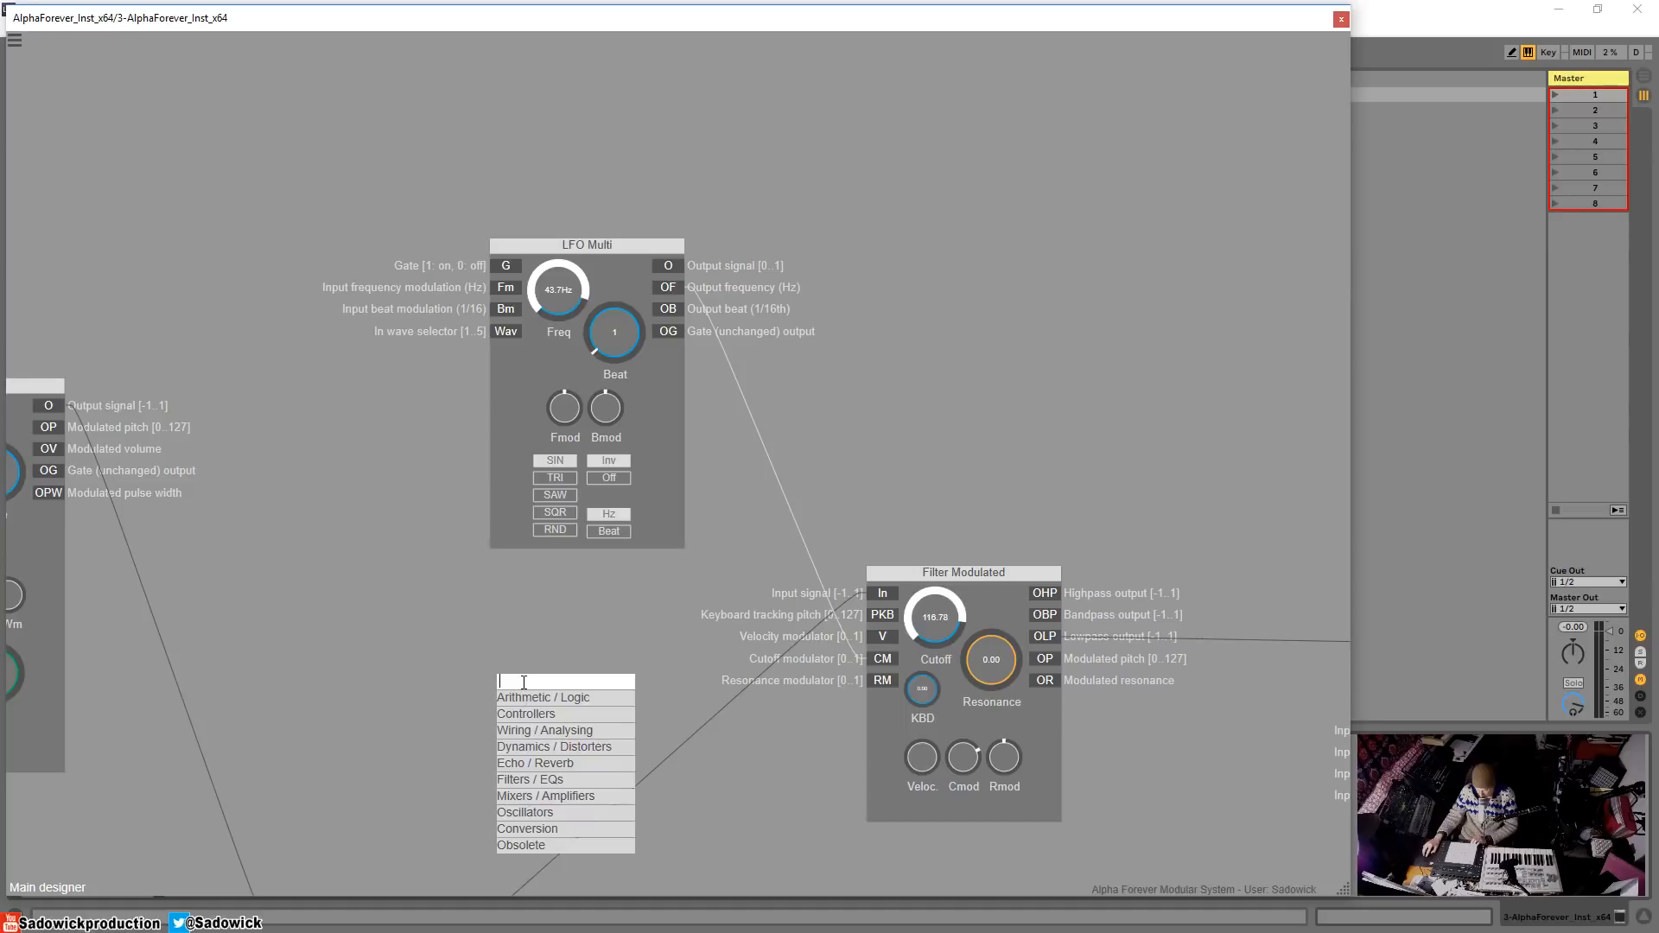
type("cons")
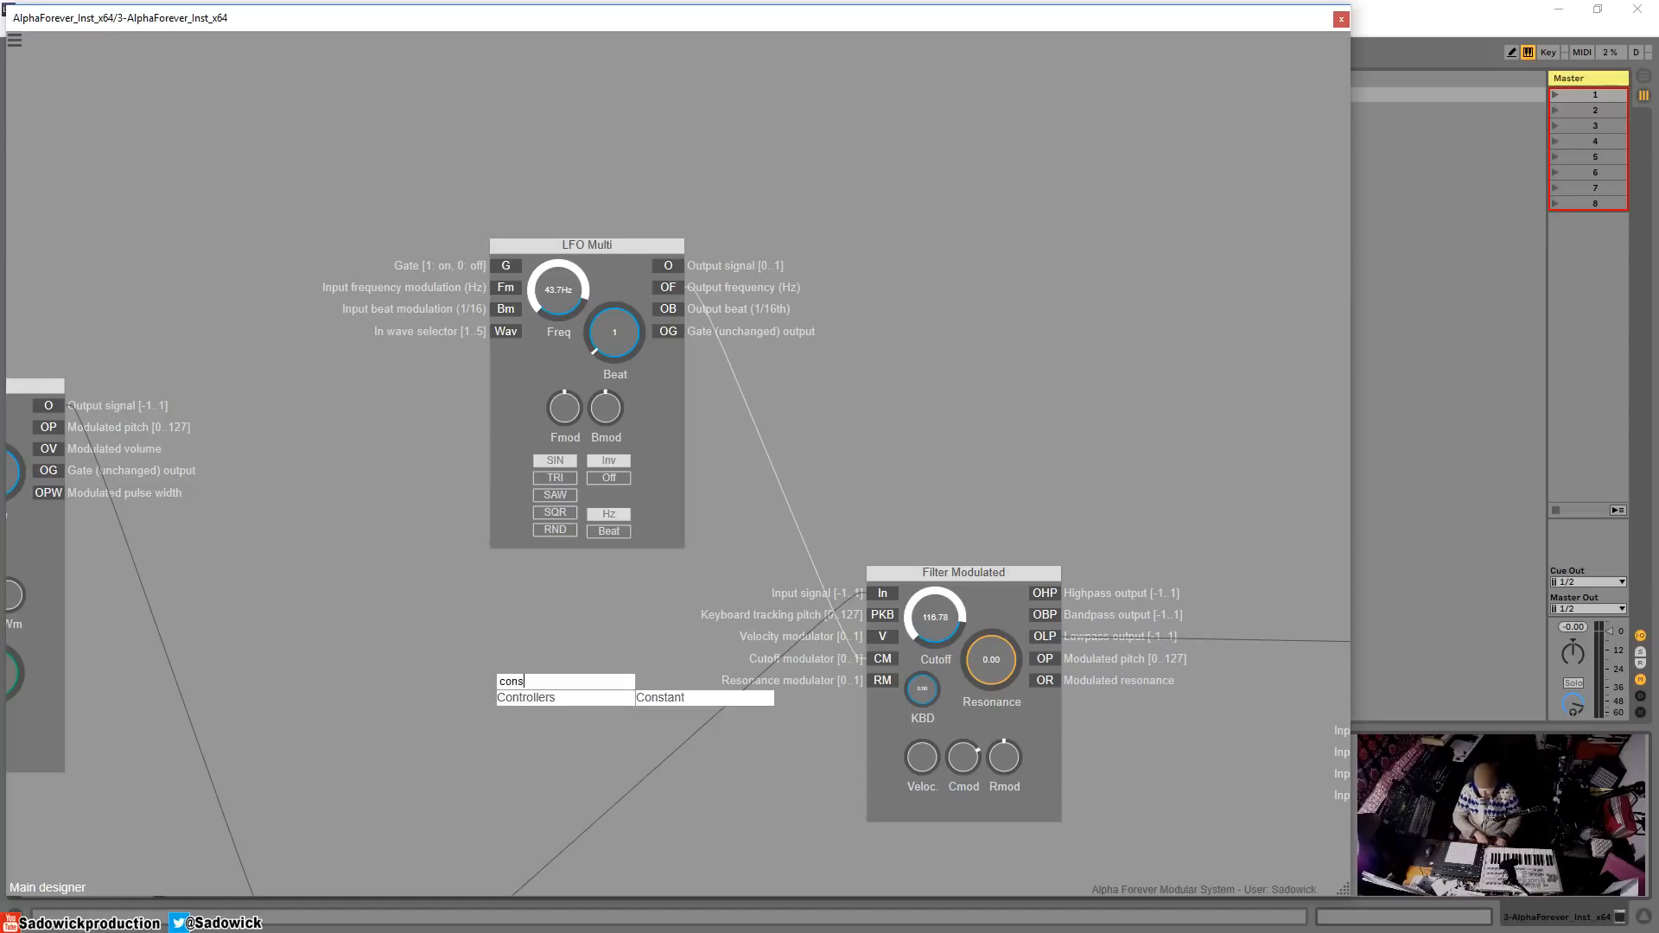
left_click(655, 696)
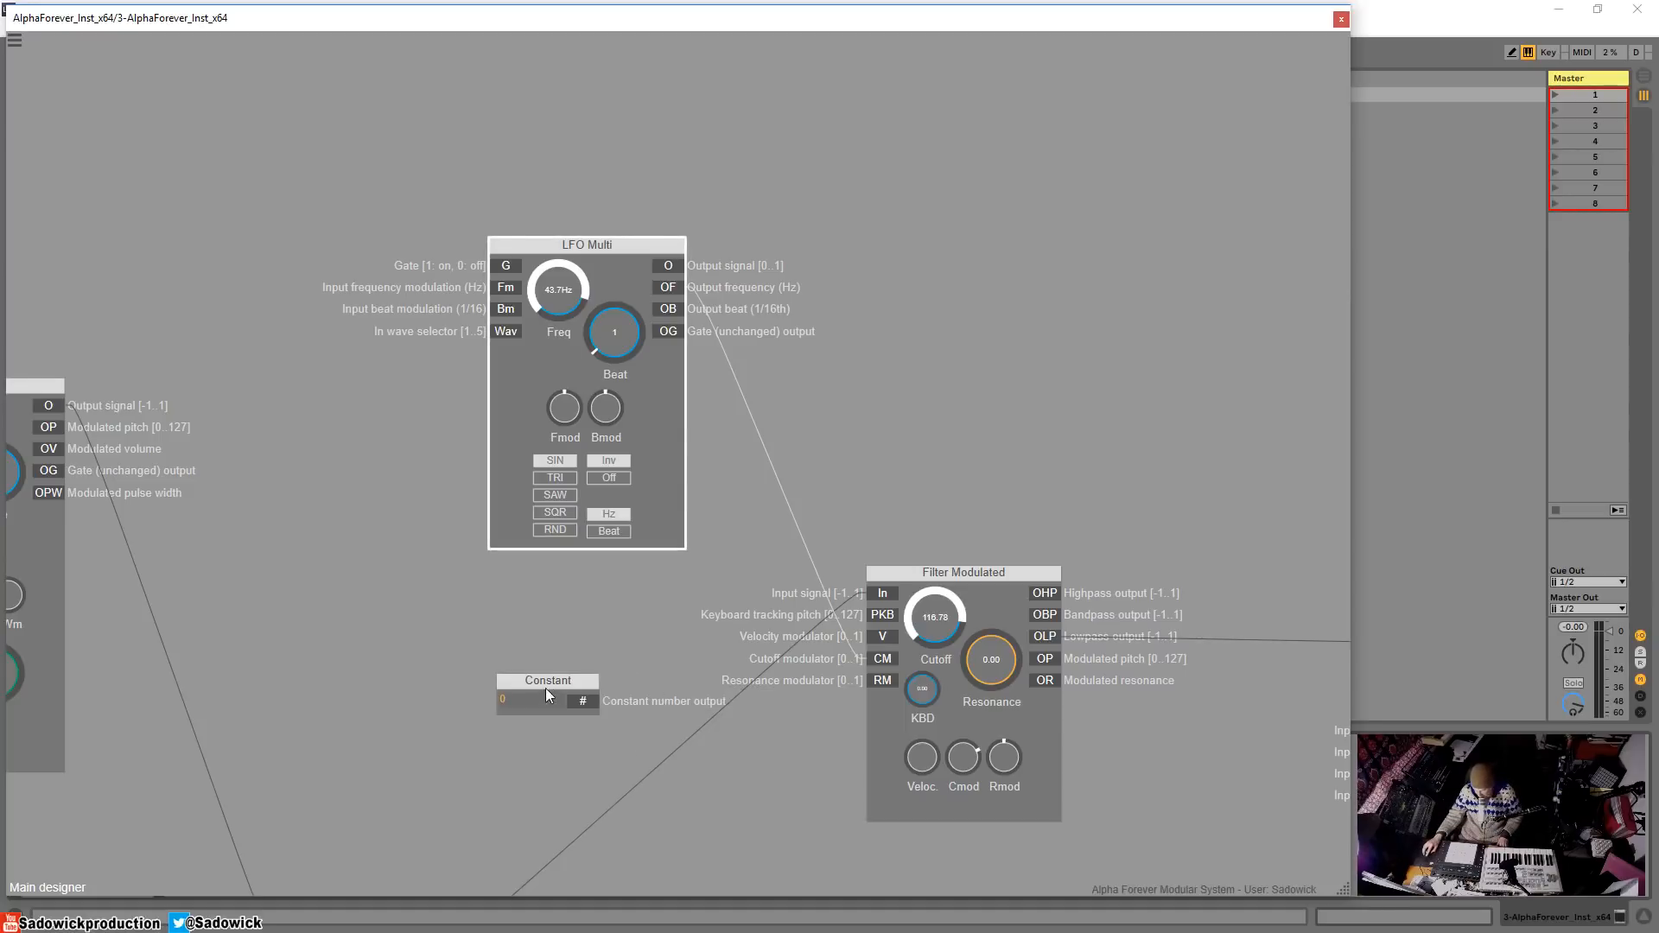
left_click(531, 695)
type("1")
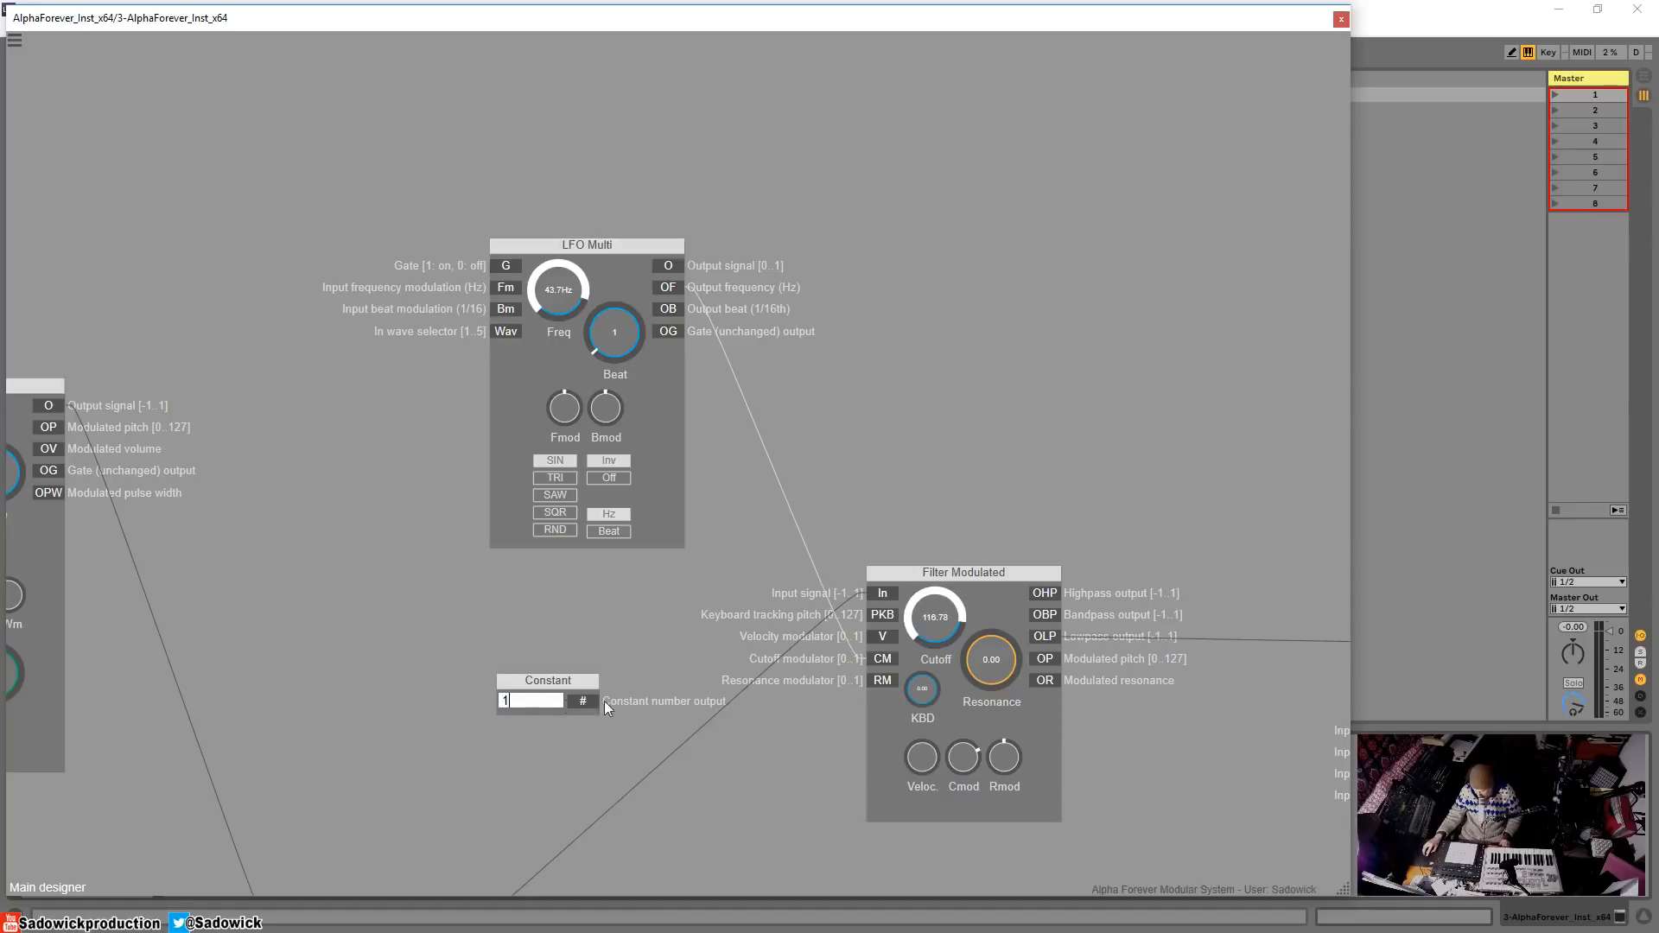
key("Return")
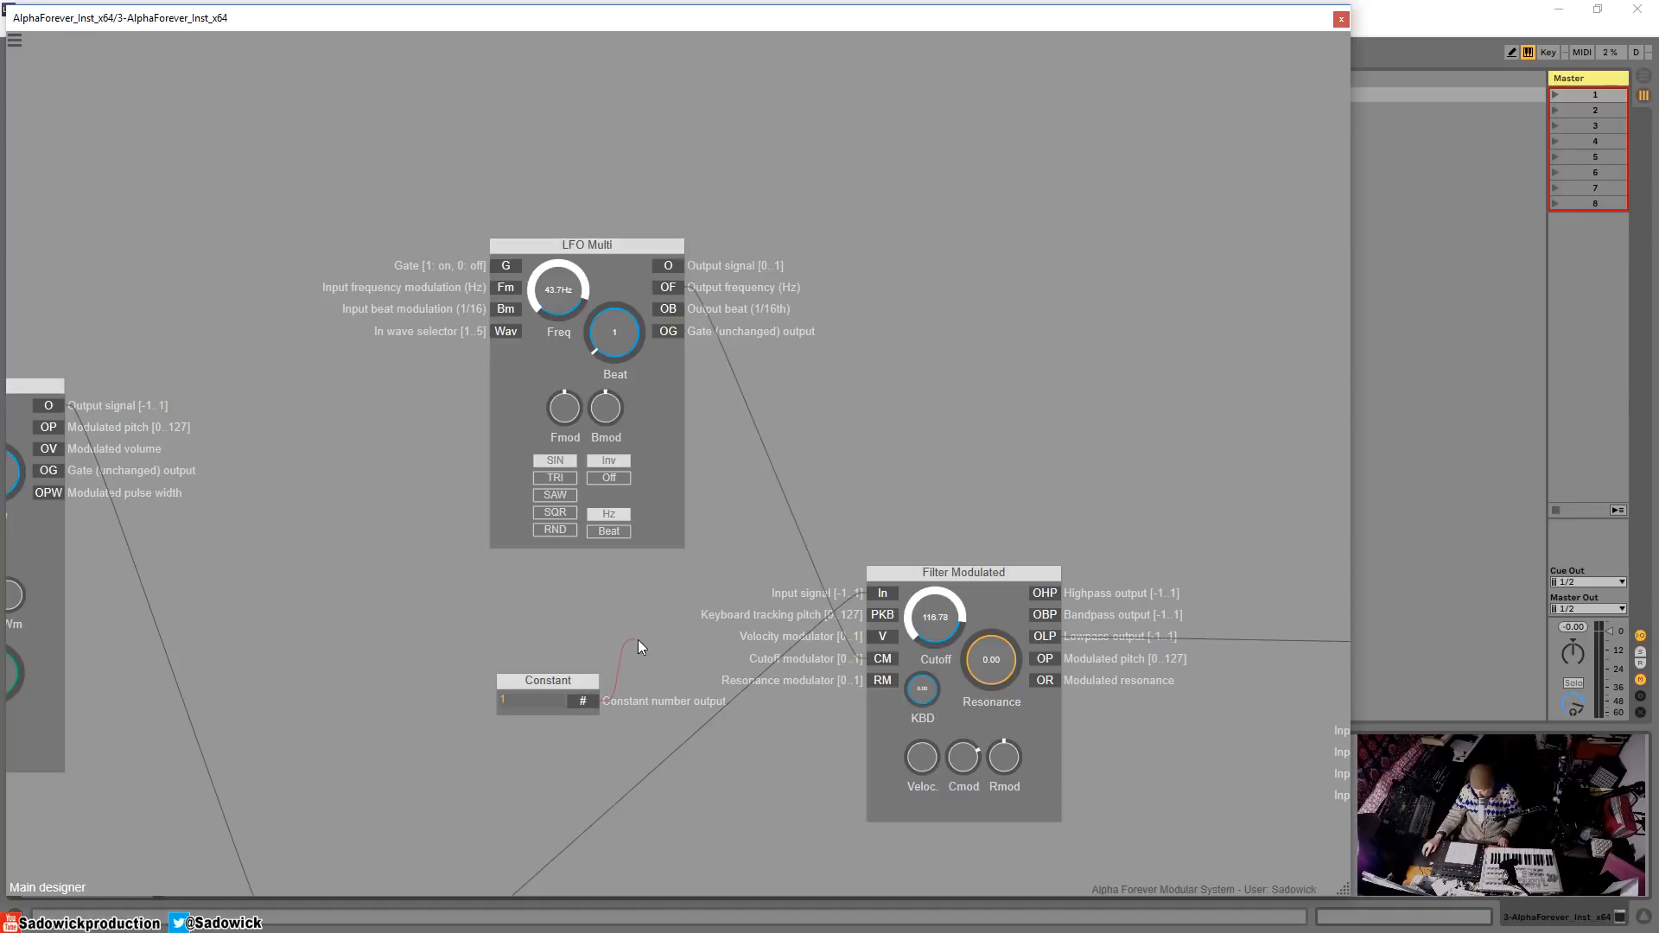
left_click_drag(636, 640, 879, 637)
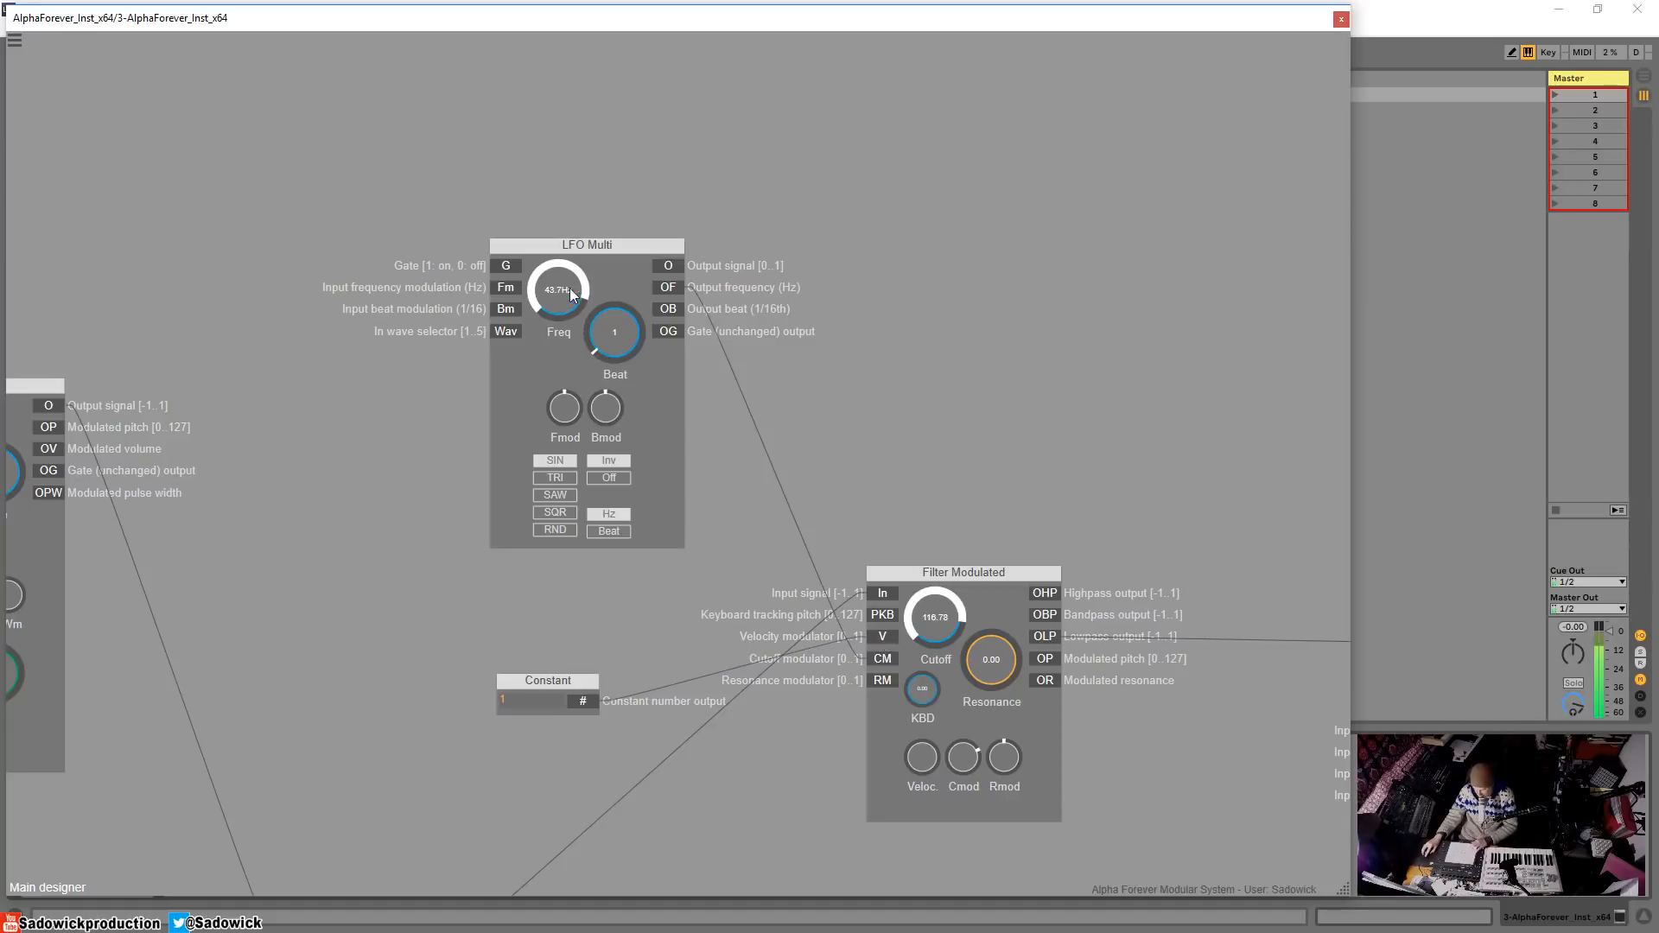
- Try different LFO Multi frequencies down to 0.0 Hz with Filter Modulated's Cutoff lowered to 56.70
left_click_drag(565, 345, 560, 488)
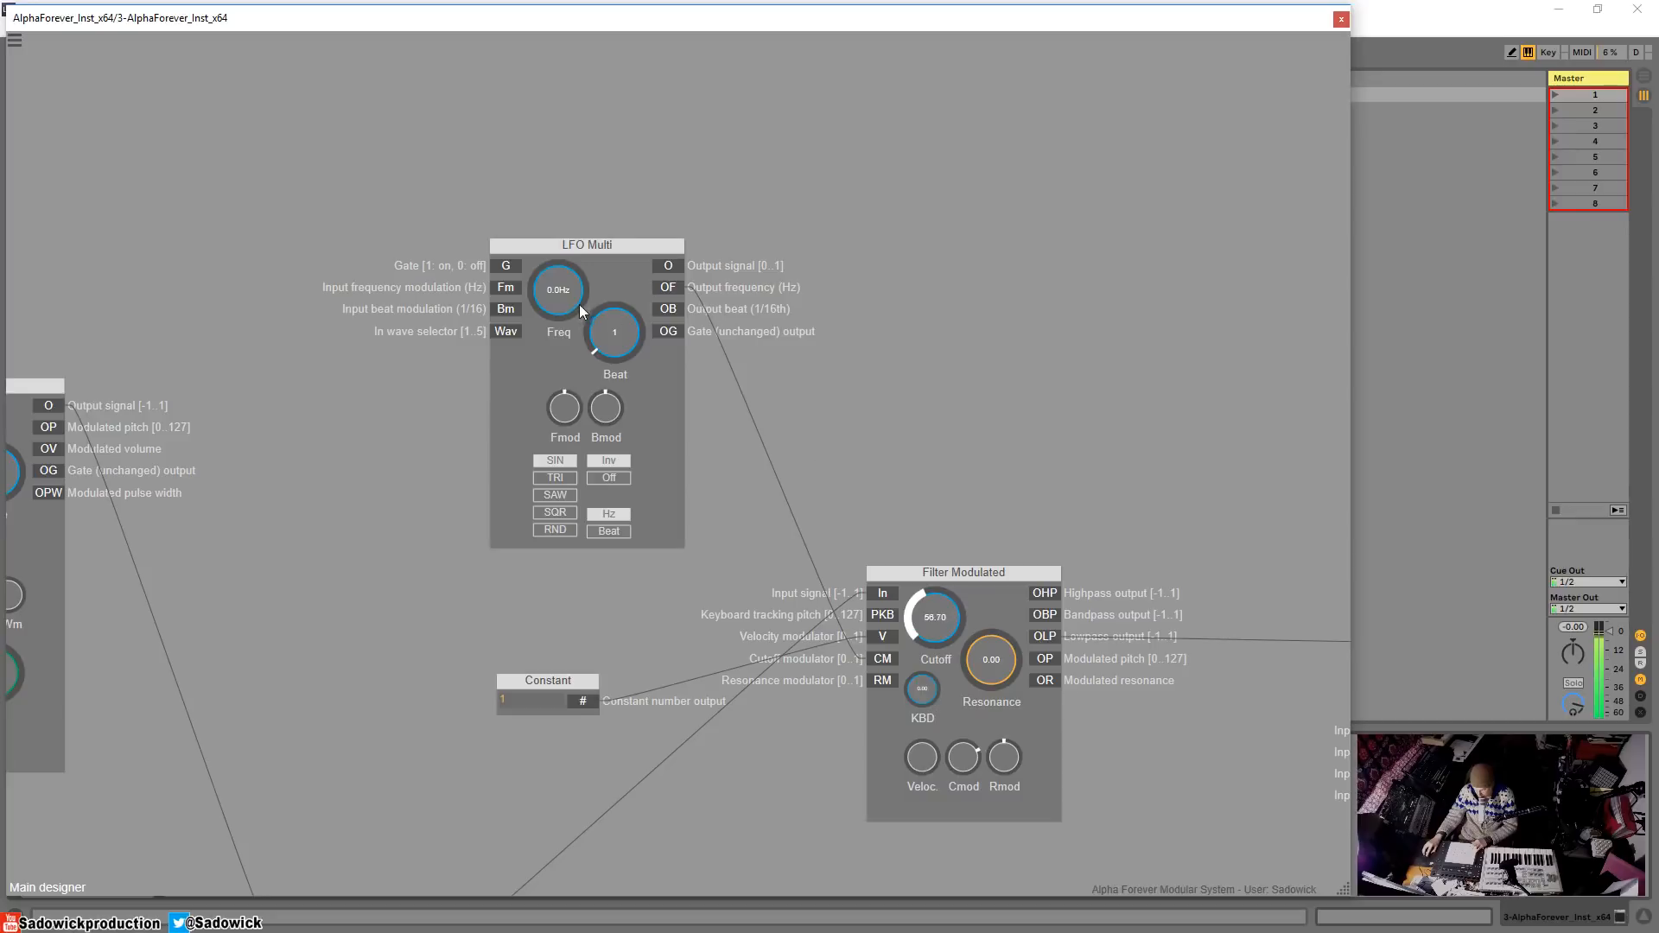
left_click_drag(579, 304, 556, 185)
left_click_drag(548, 275, 570, 156)
- Delete the LFO Multi and Constant modules from the patch
left_click_drag(547, 245, 568, 253)
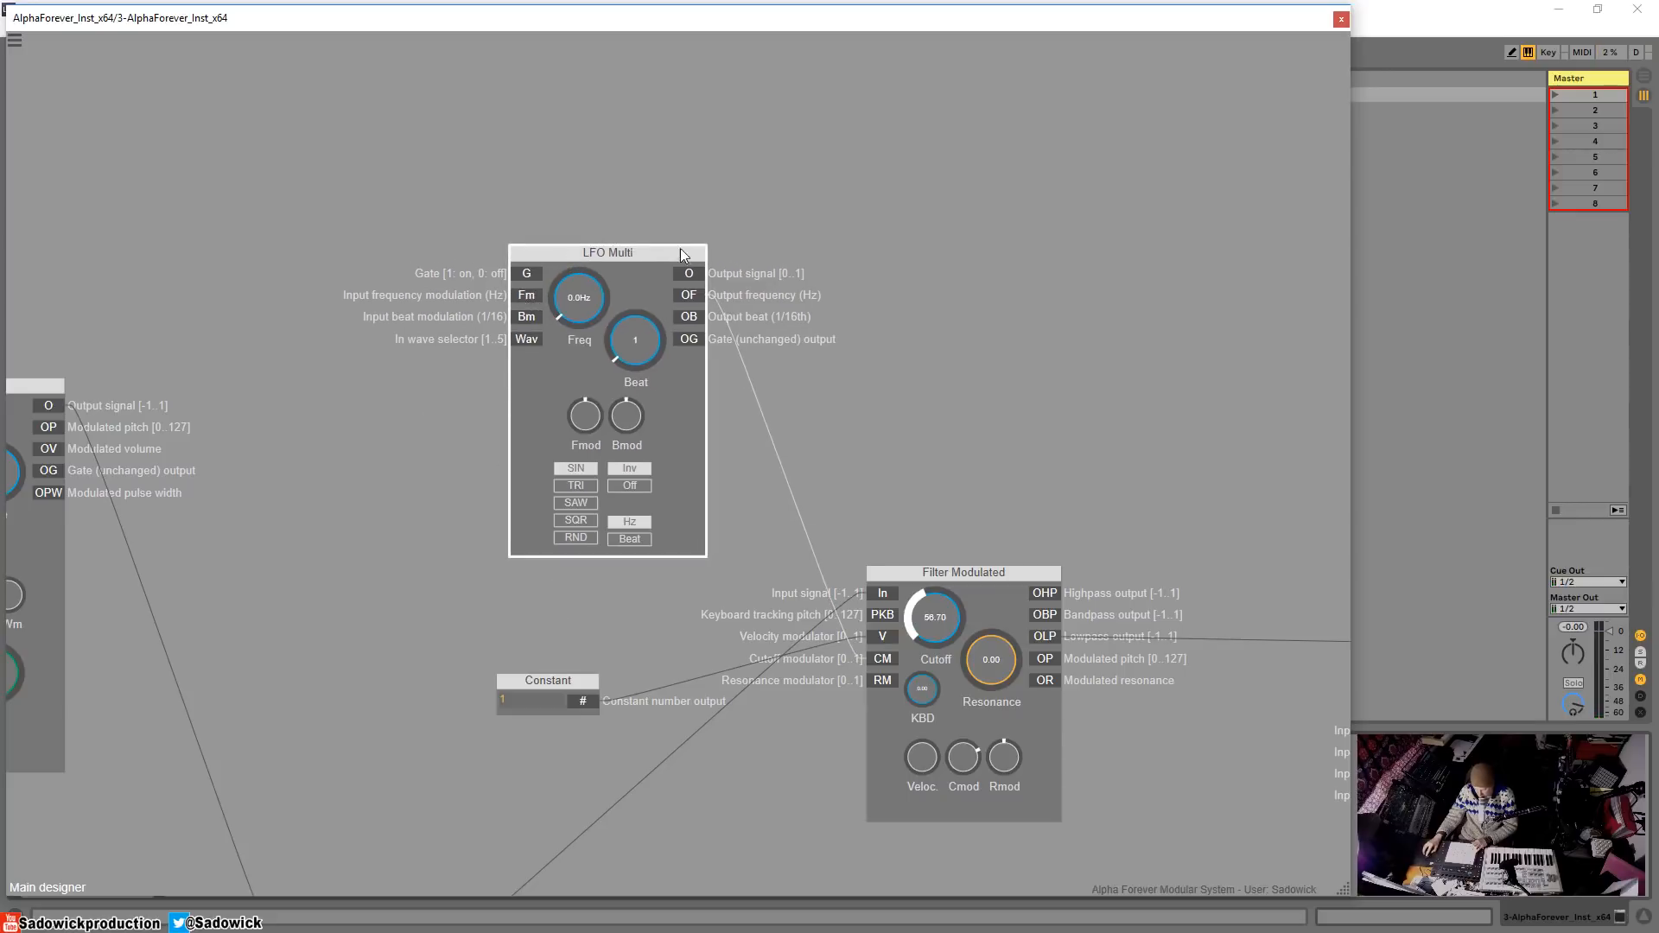
key("Delete")
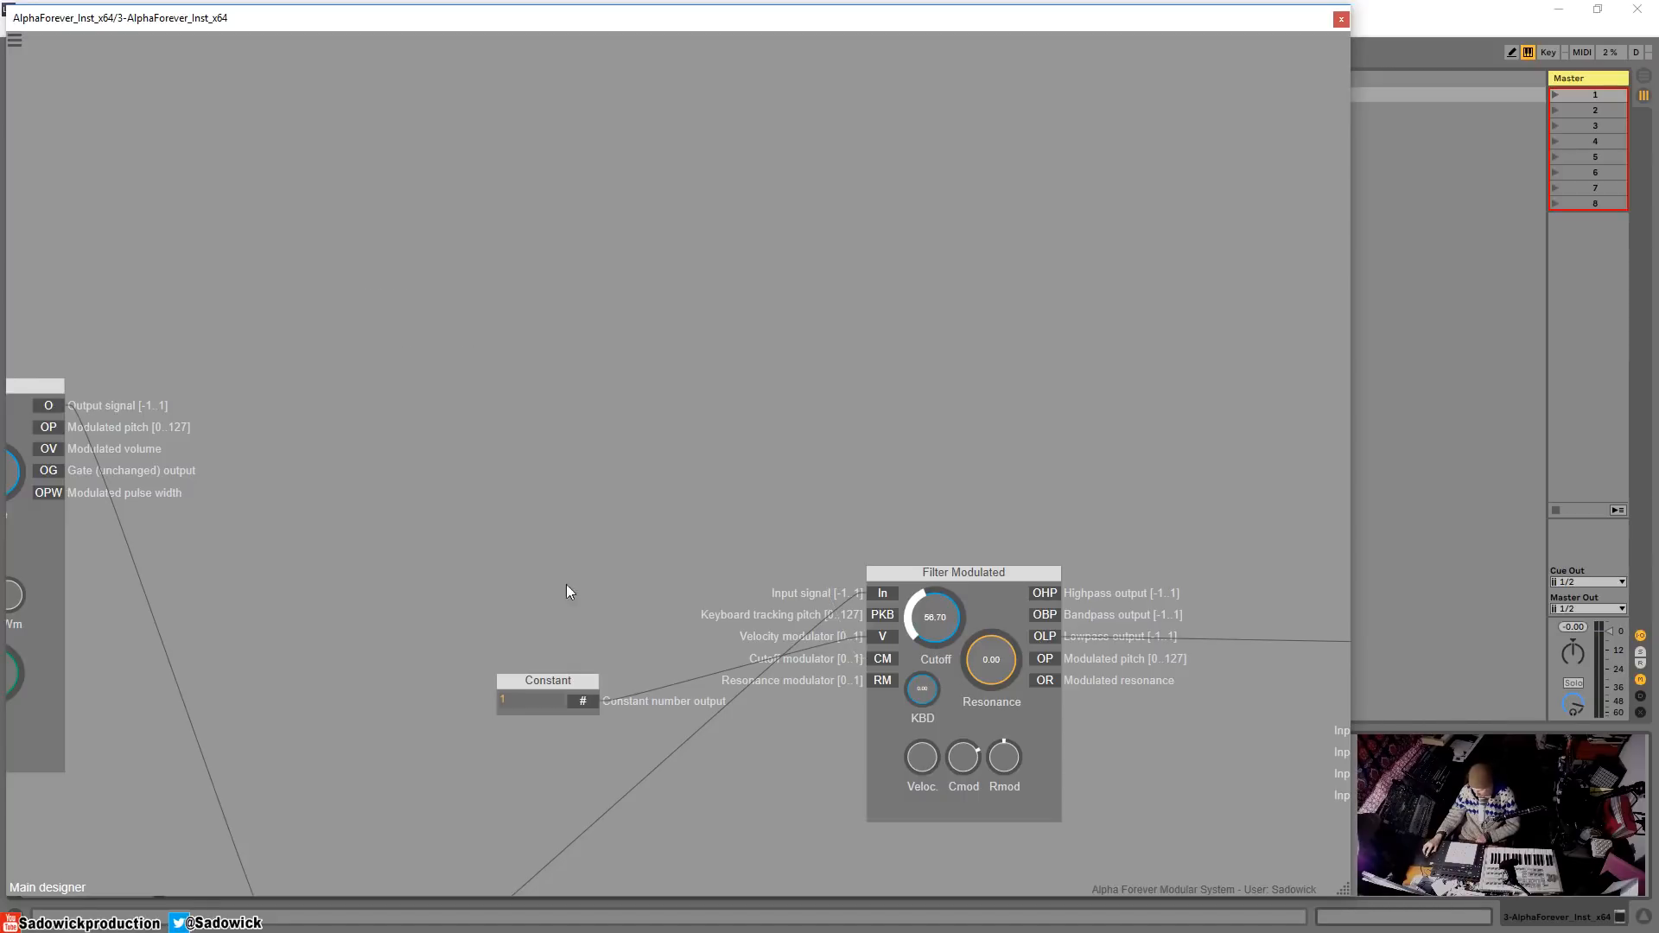
left_click(532, 682)
key("Delete")
- Add an LFO Sine module above Filter Modulated and wire its output signal to the filter's CM input
right_click(539, 390)
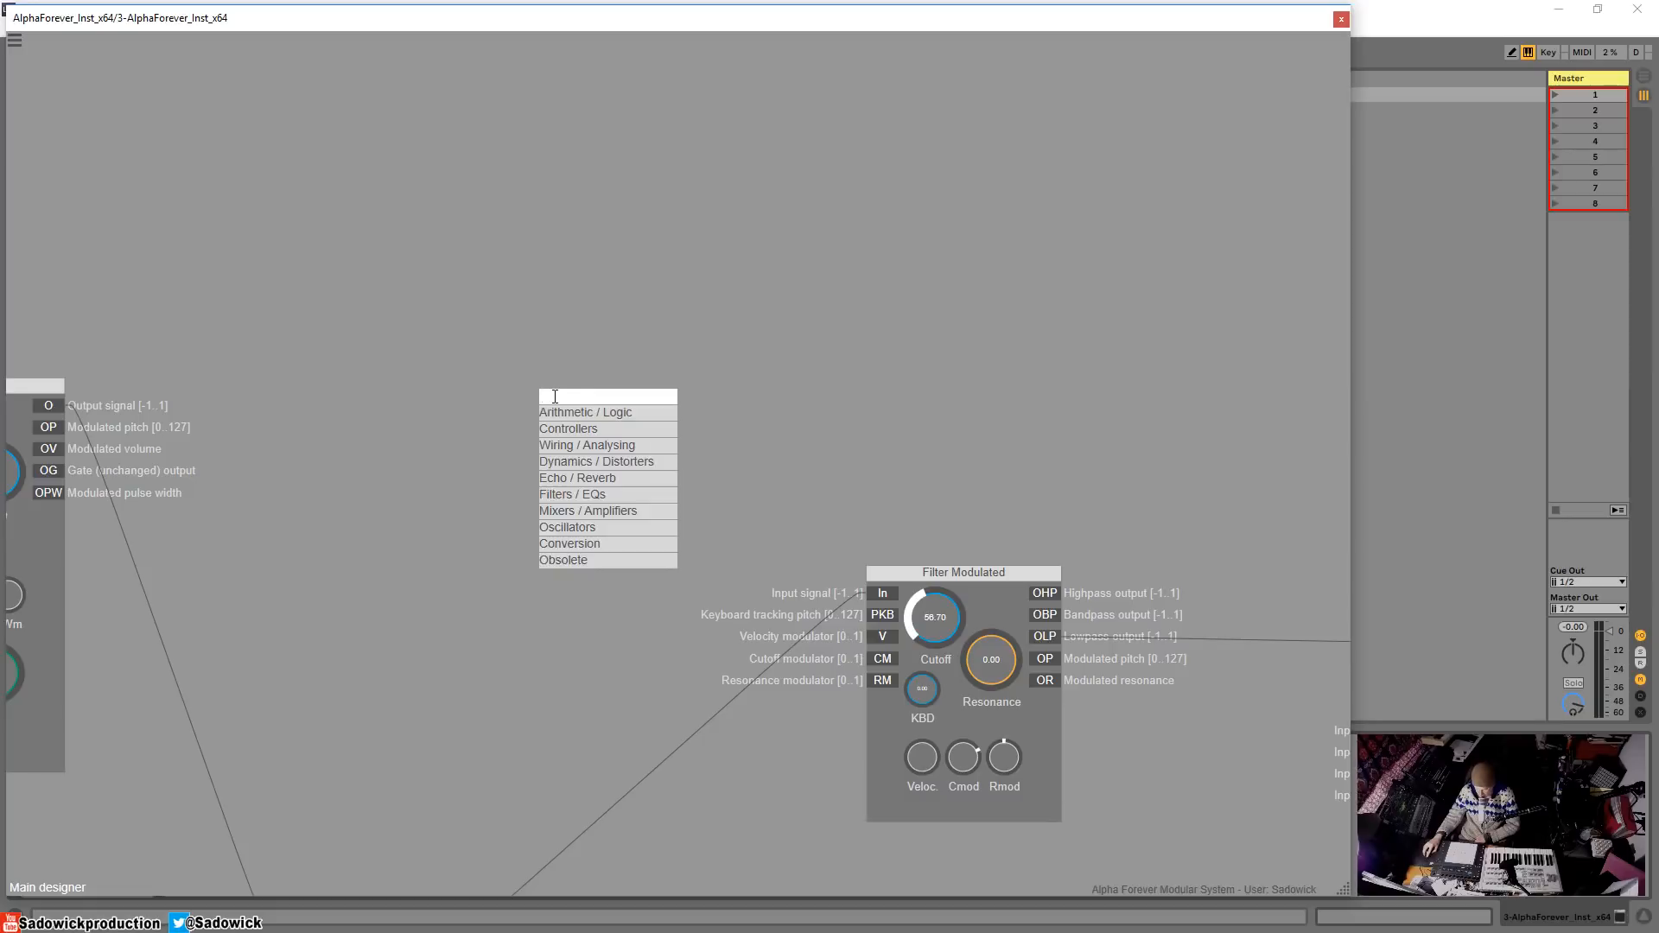
mouse_move(582, 467)
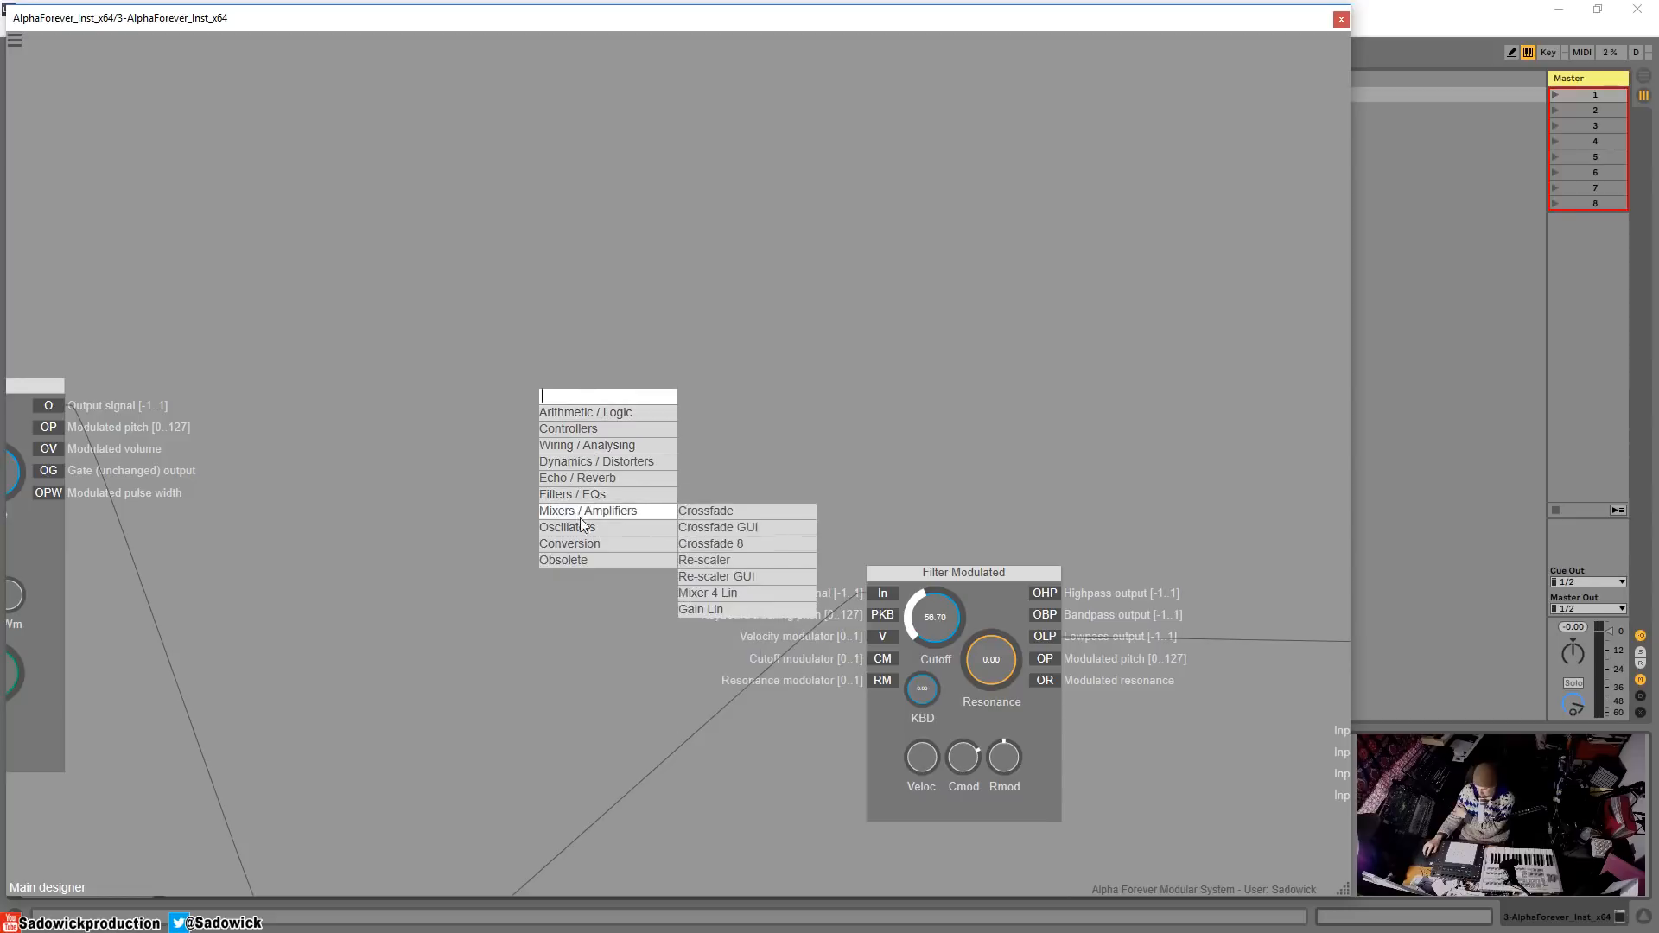
mouse_move(586, 531)
left_click(728, 528)
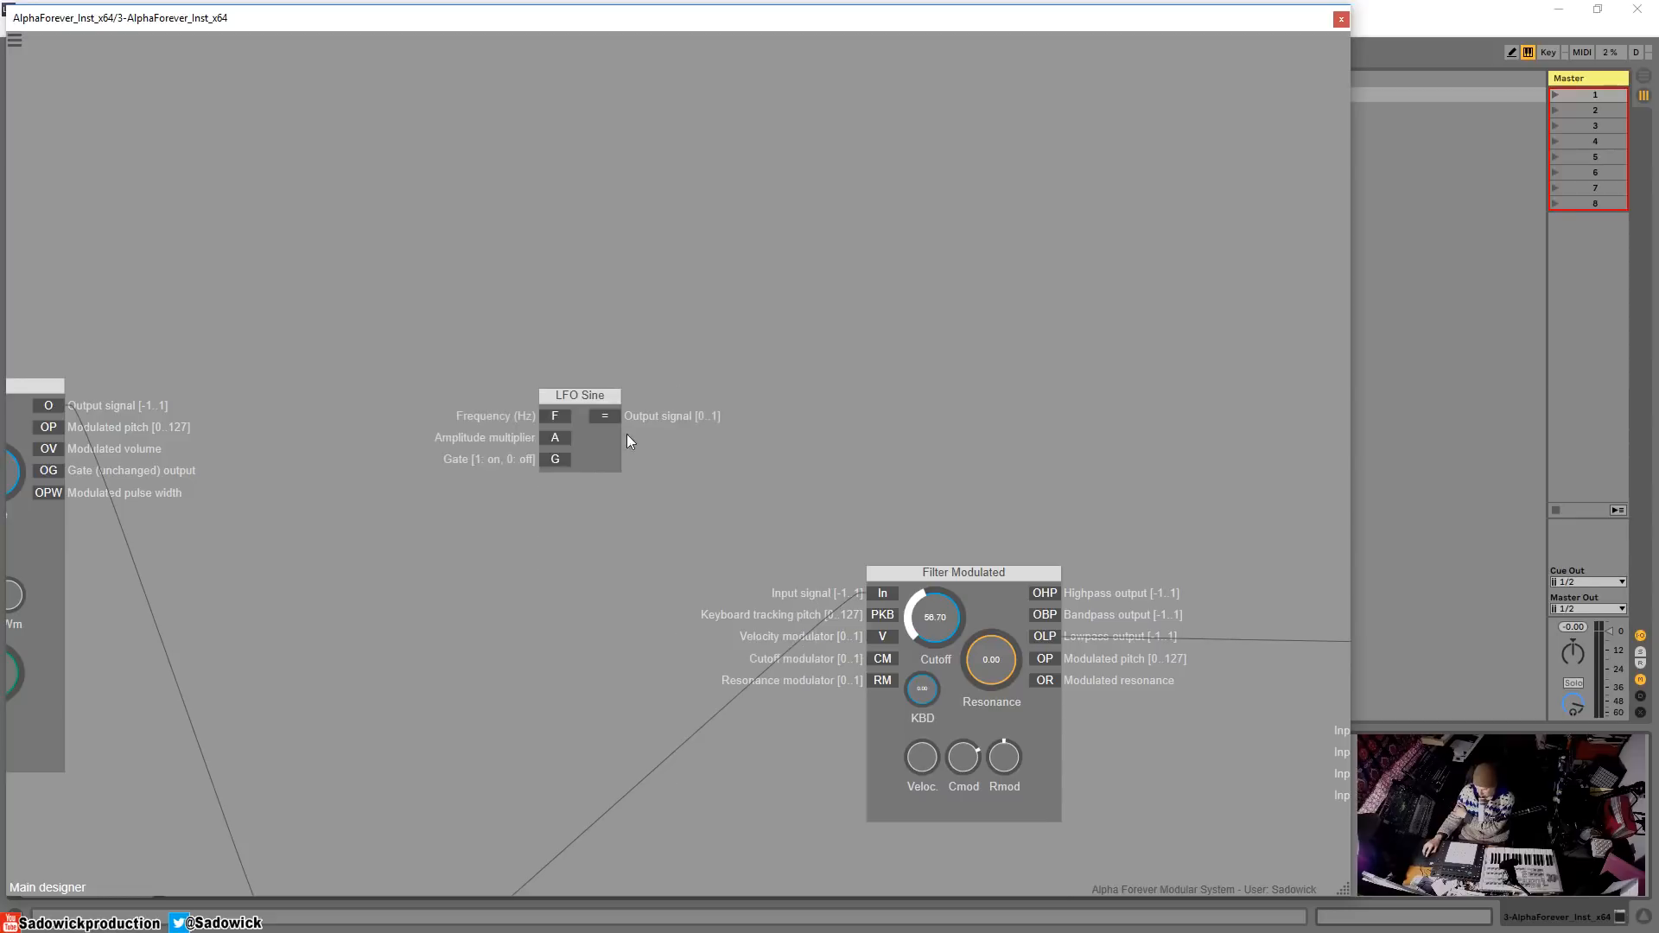
left_click_drag(578, 398, 936, 619)
left_click_drag(589, 423, 661, 395)
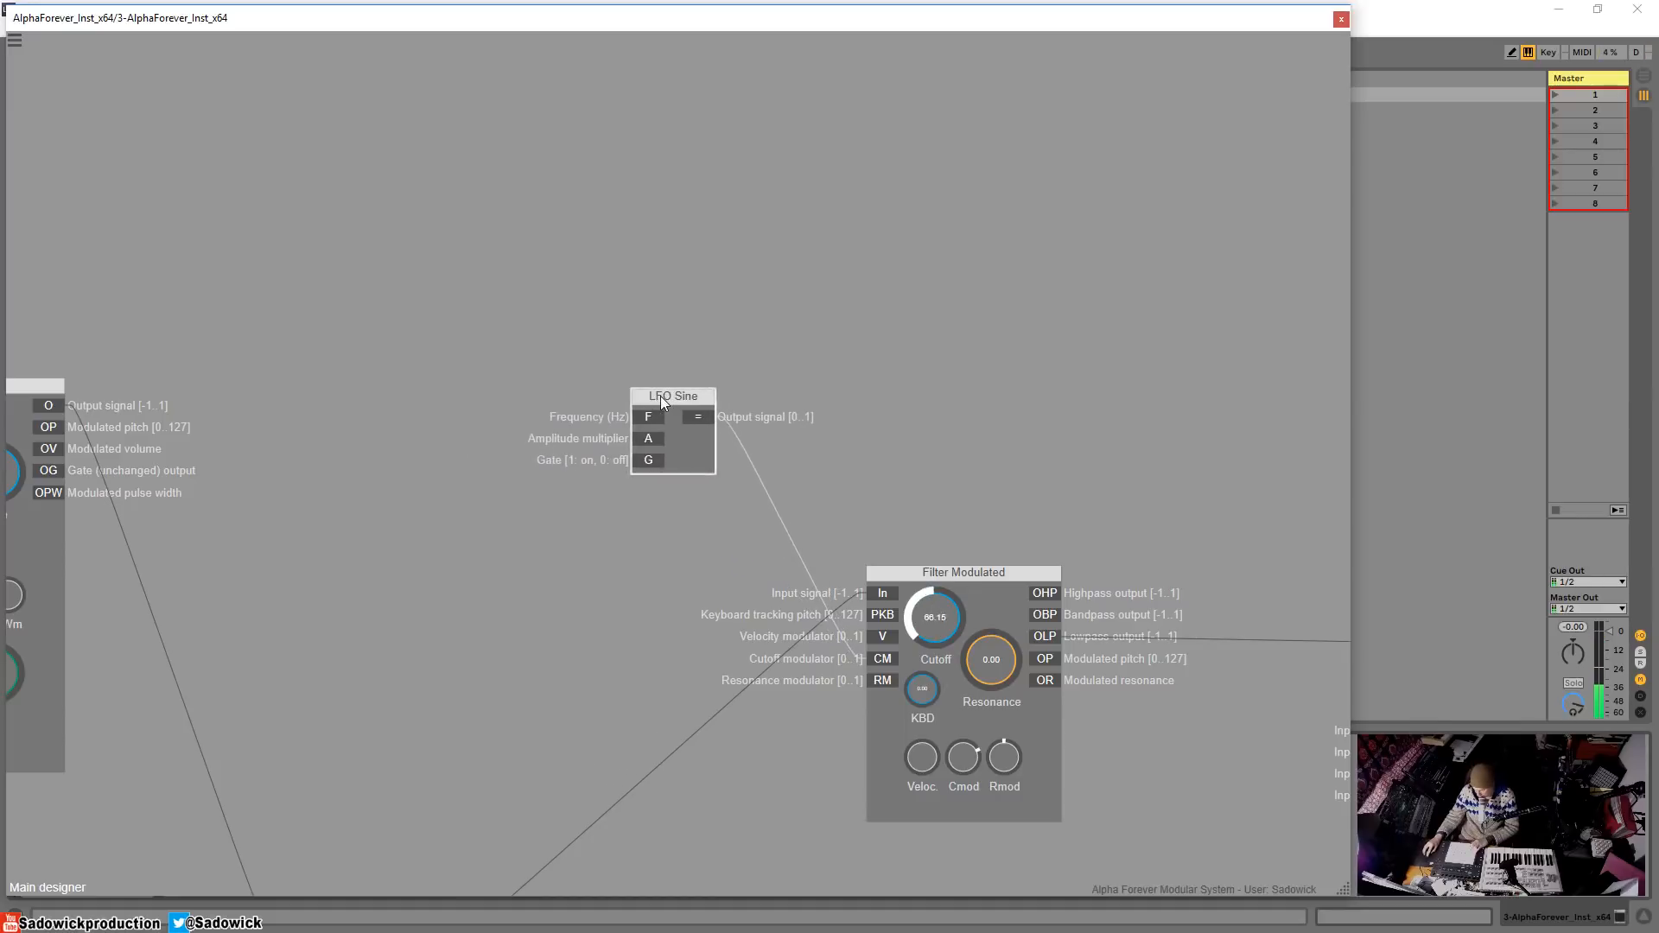
- Add a Constant module with the value 1 beside LFO Sine and wire its output to the LFO's A input
right_click(485, 497)
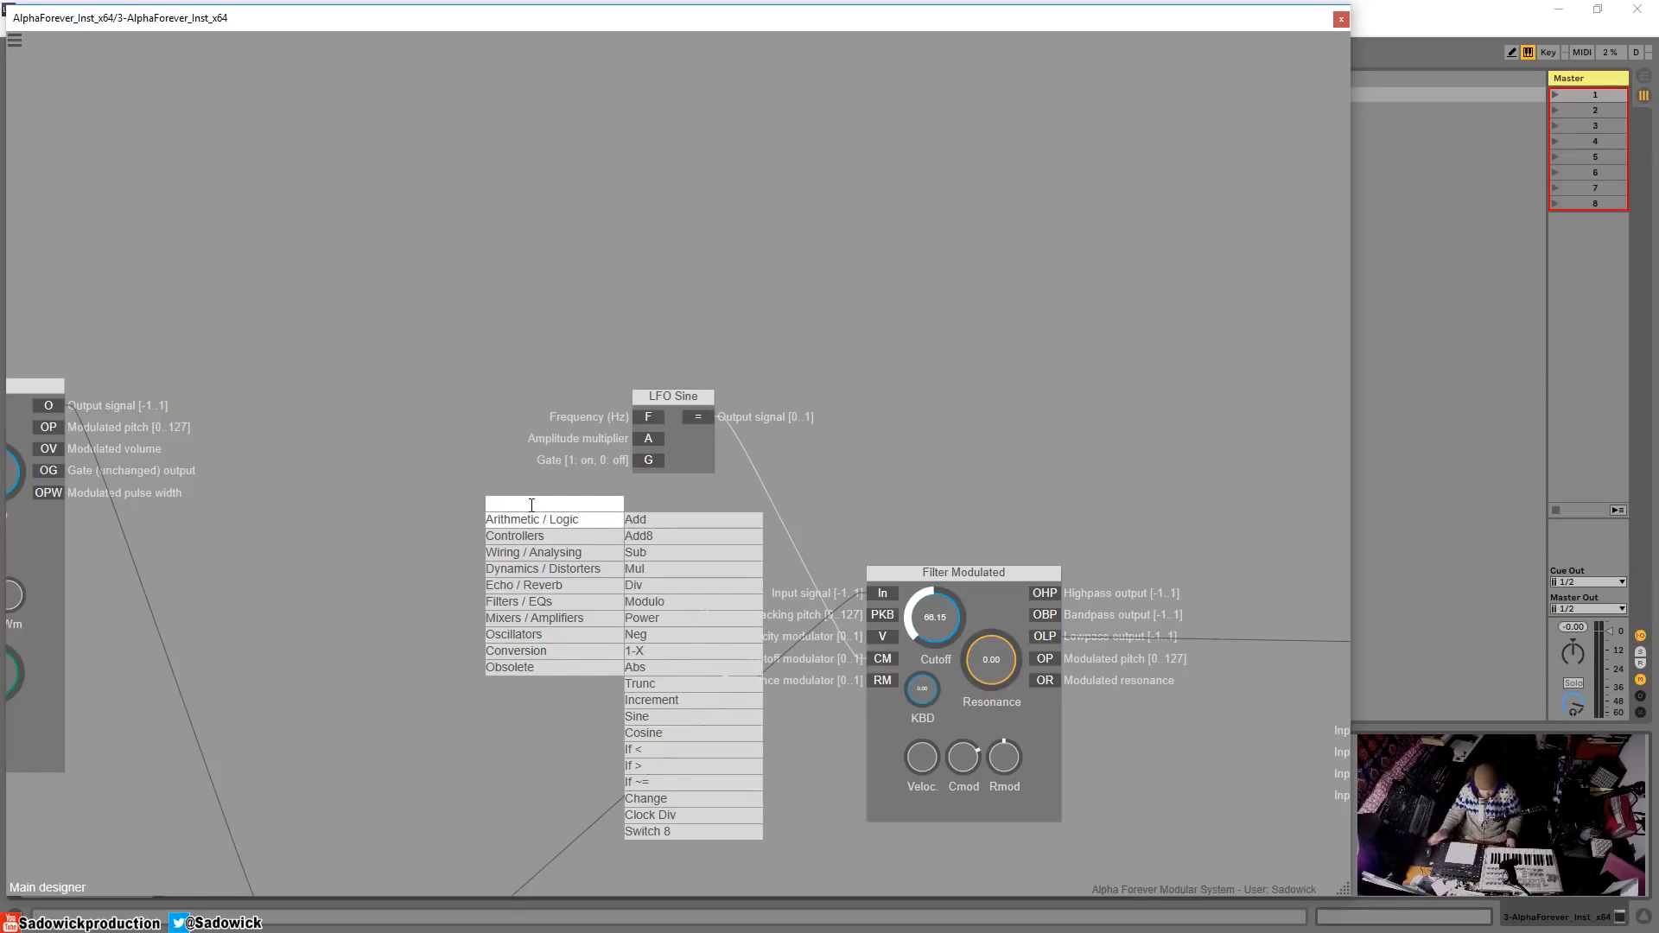
type("constant")
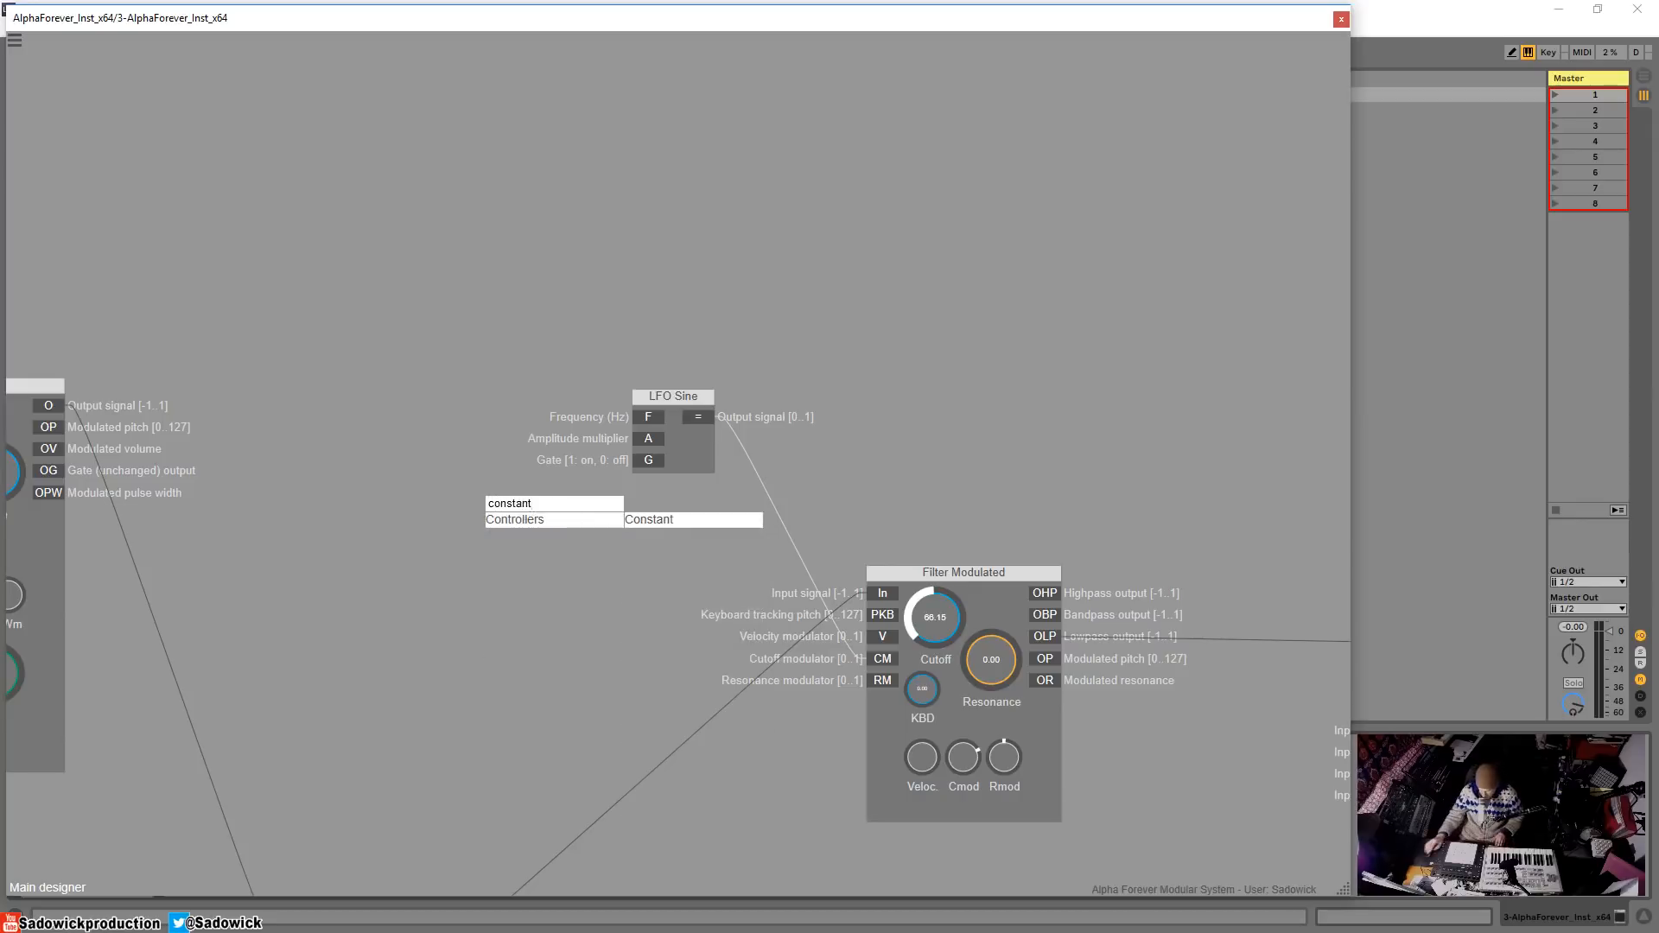
left_click(661, 520)
left_click_drag(578, 503, 488, 504)
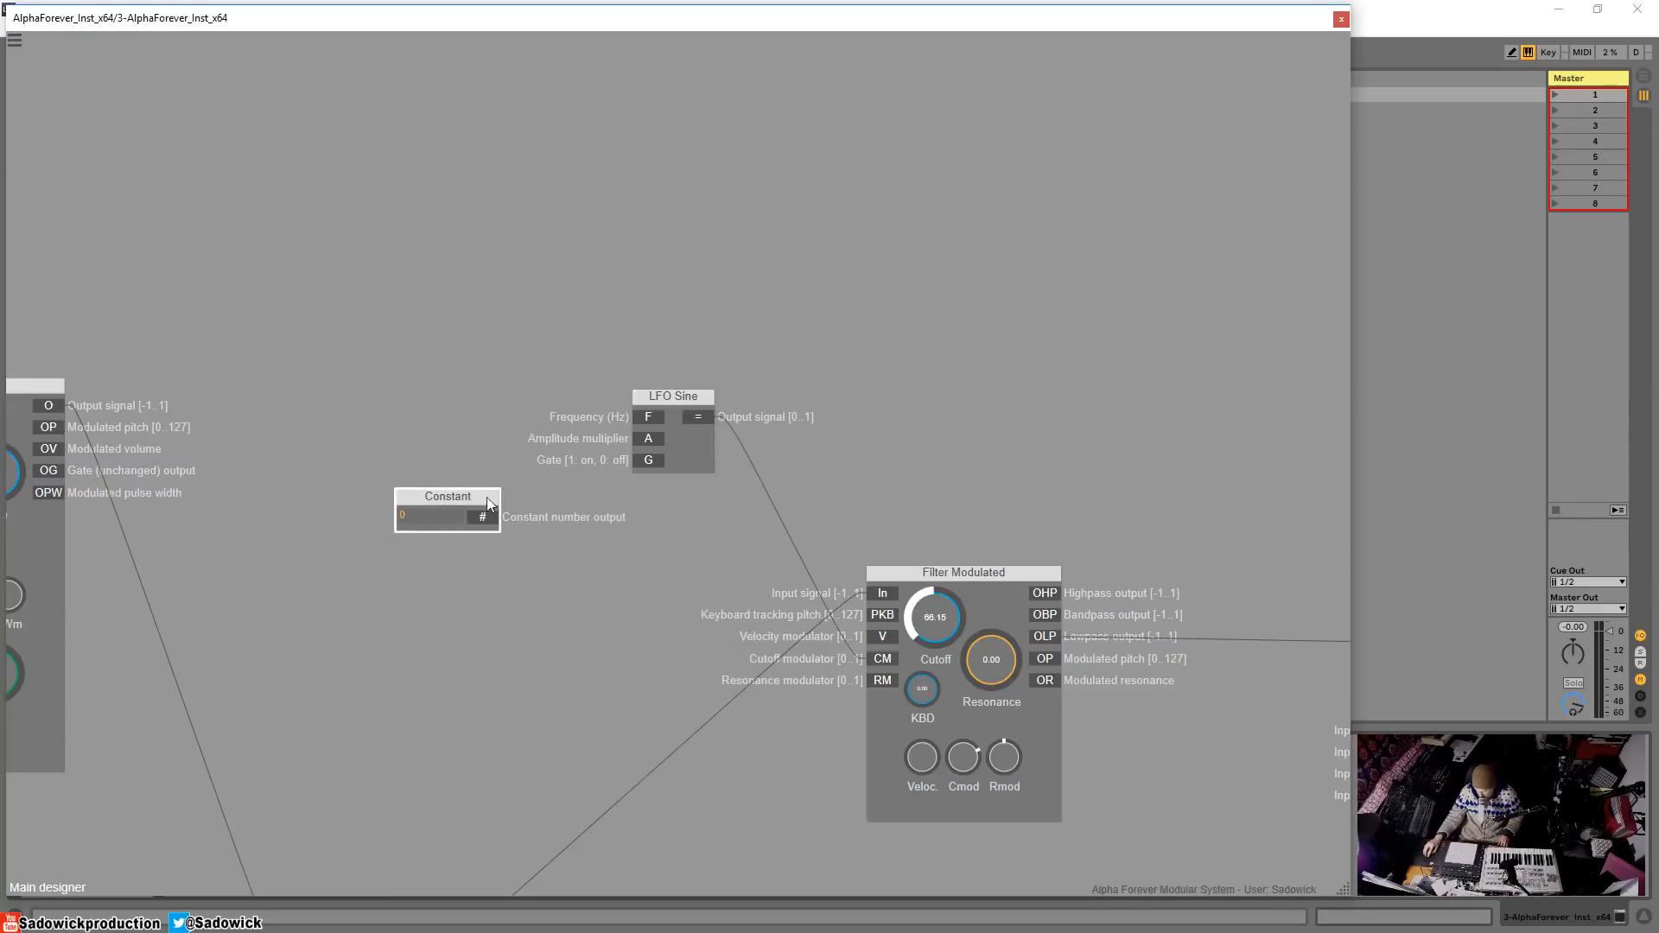
left_click_drag(629, 432, 646, 434)
double_click(406, 516)
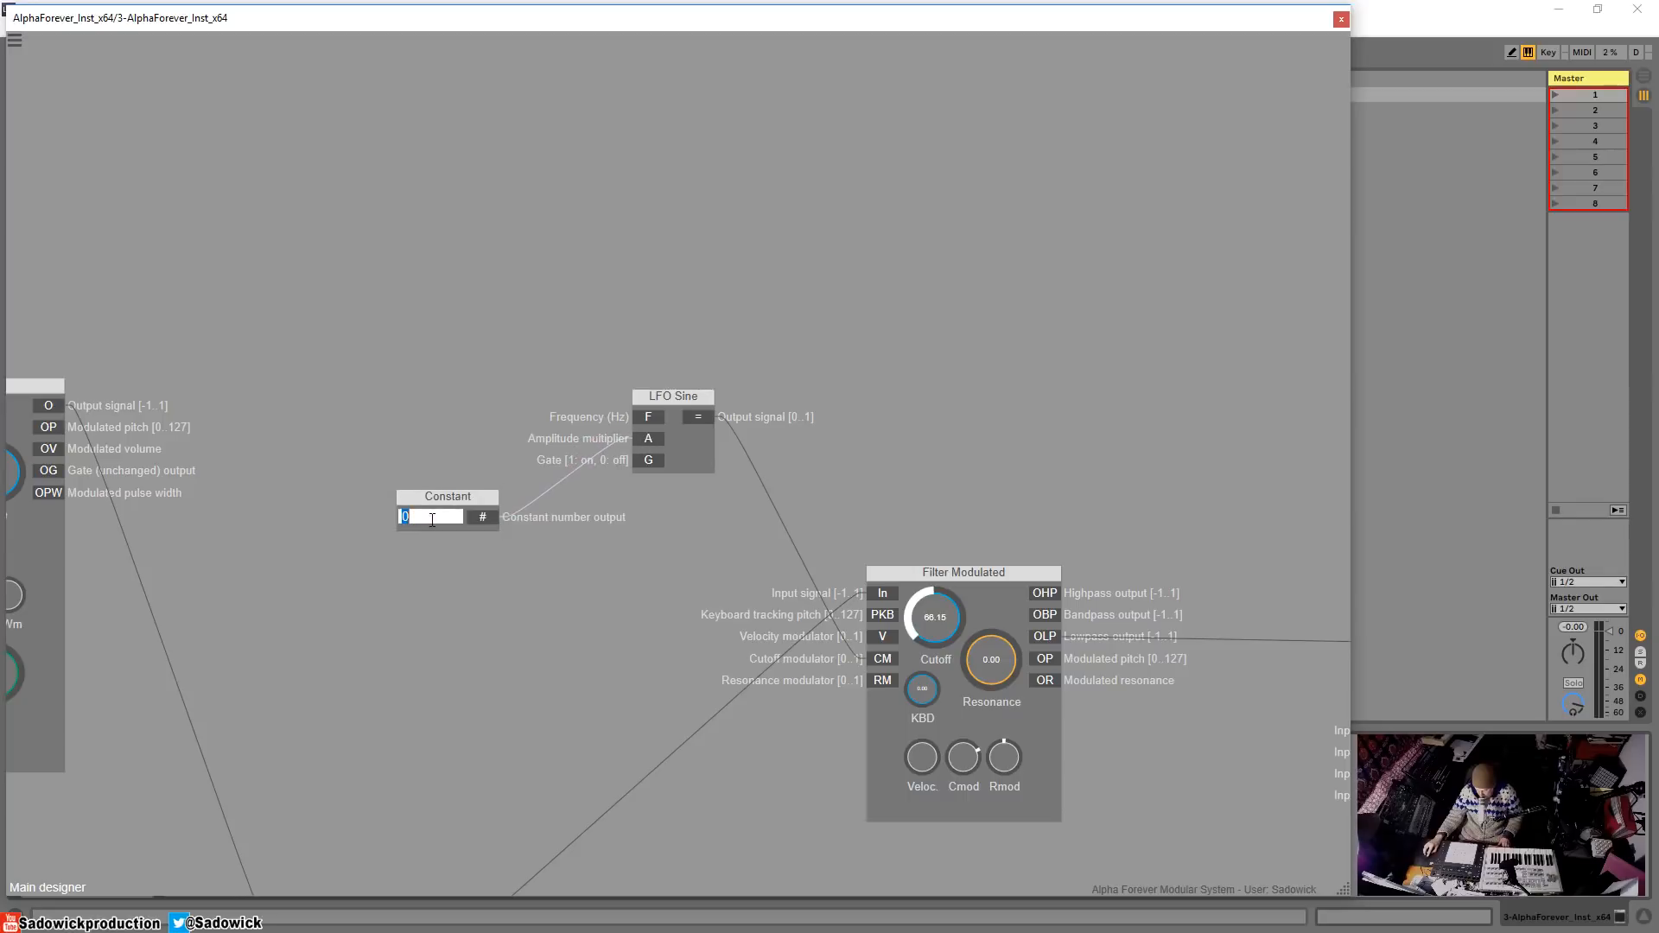
left_click(484, 604)
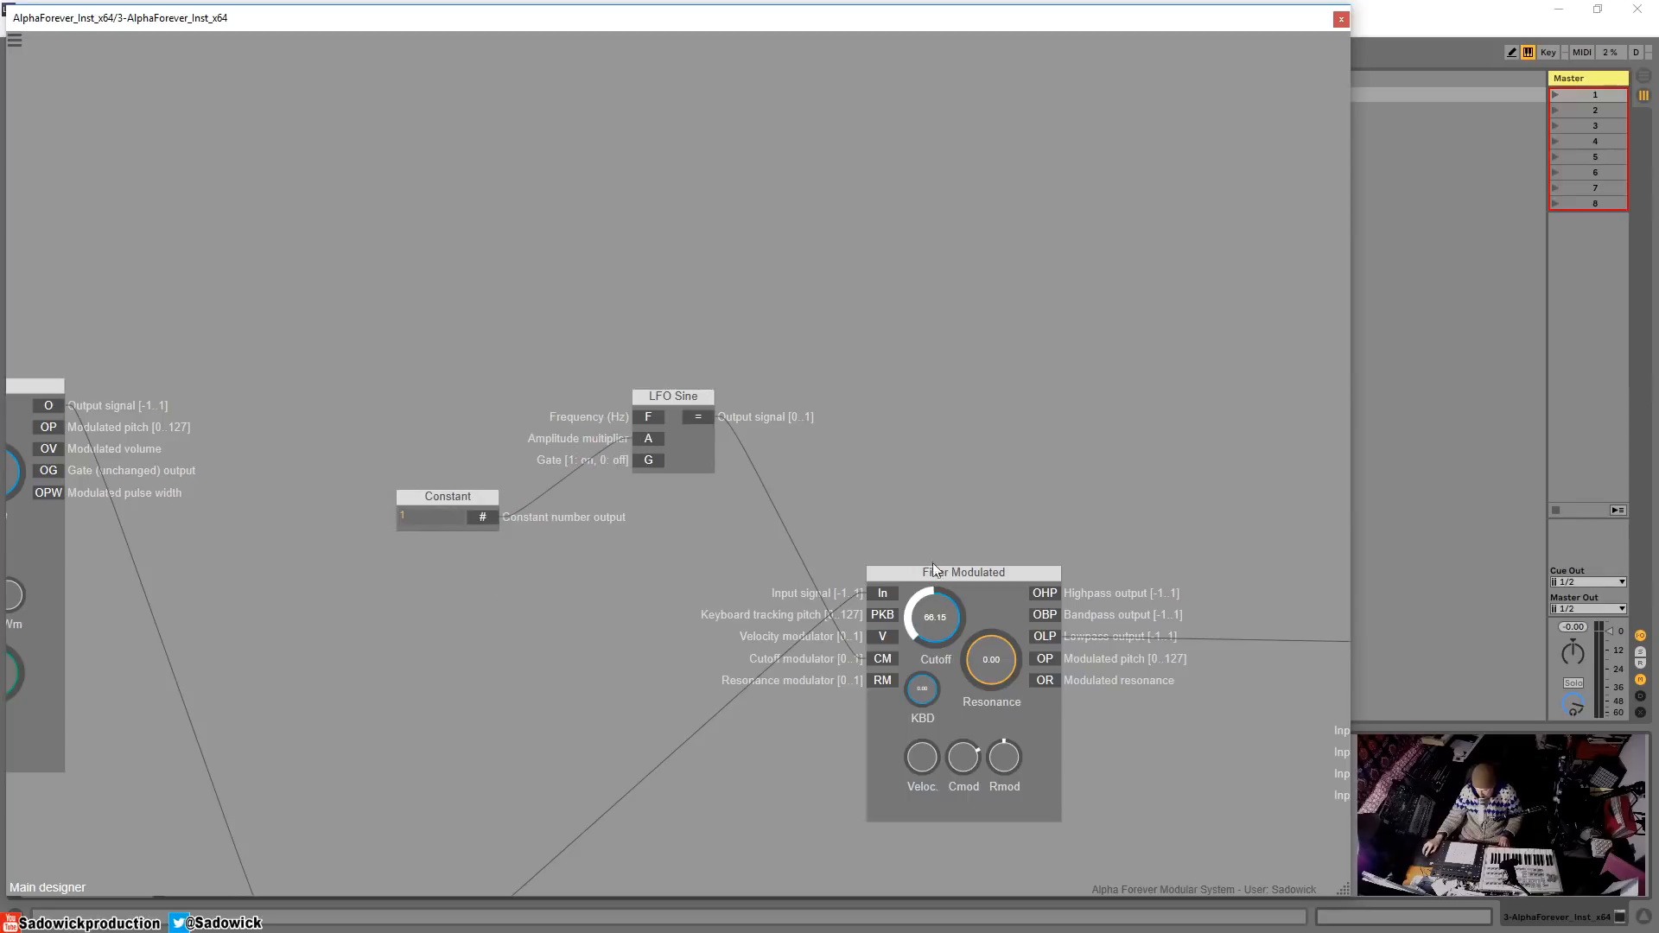
- Raise Filter Modulated's Cutoff to 71.55 and add a Knob module with its output wired to LFO Sine's F input
left_click_drag(948, 630, 949, 612)
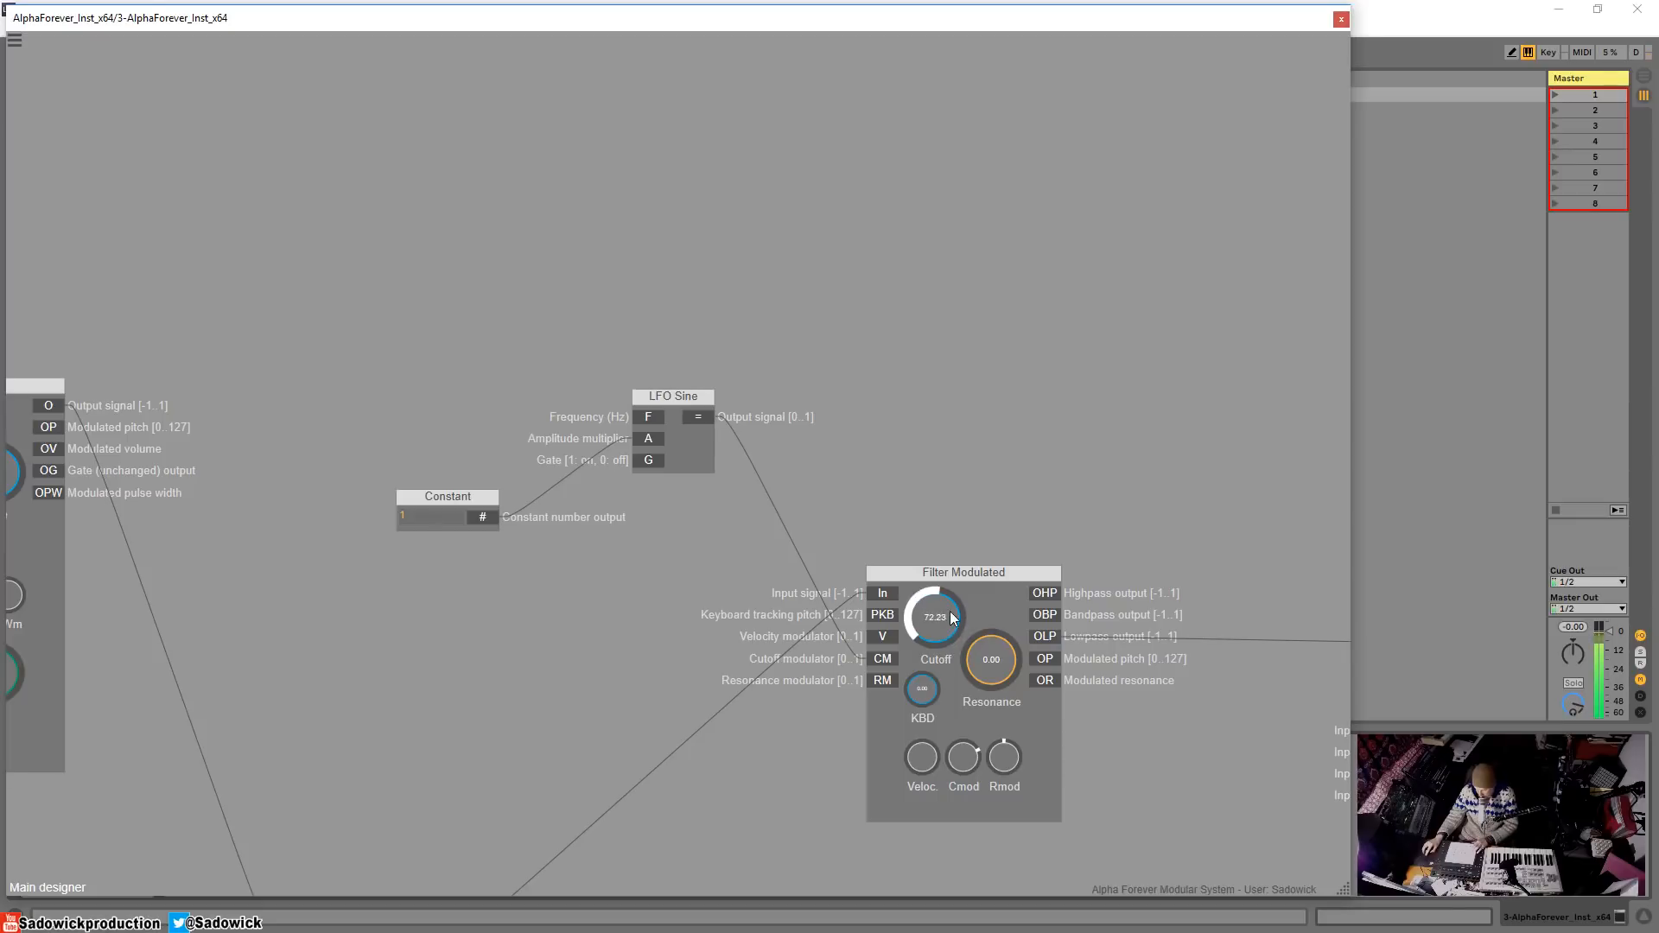
right_click(461, 335)
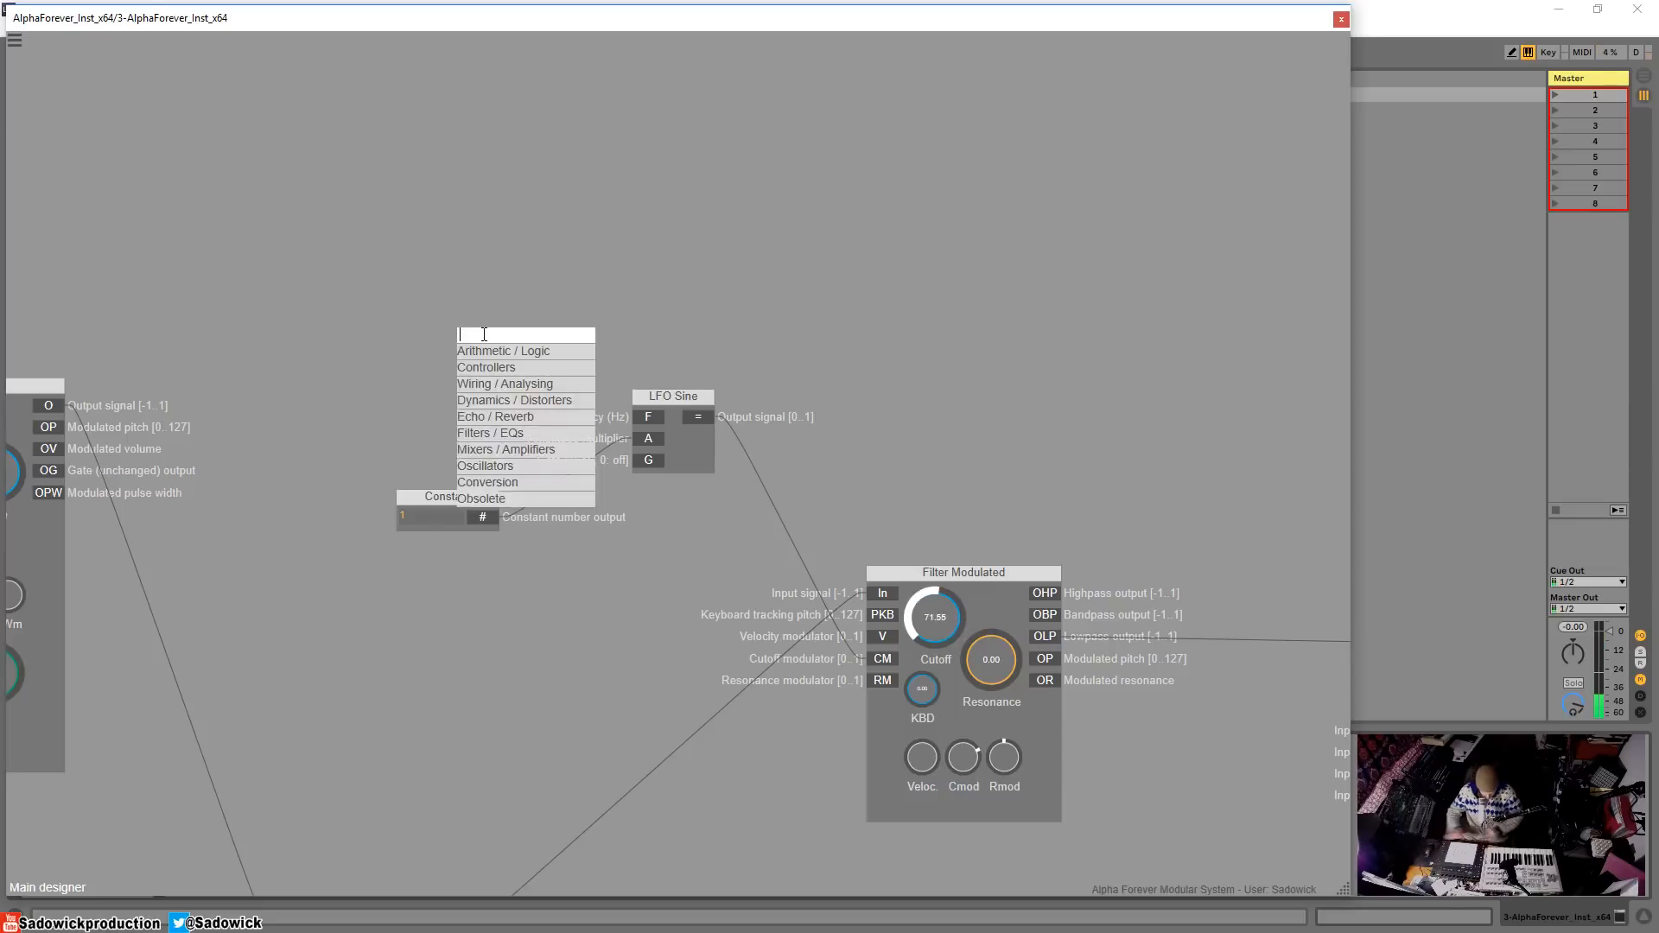
type("knob")
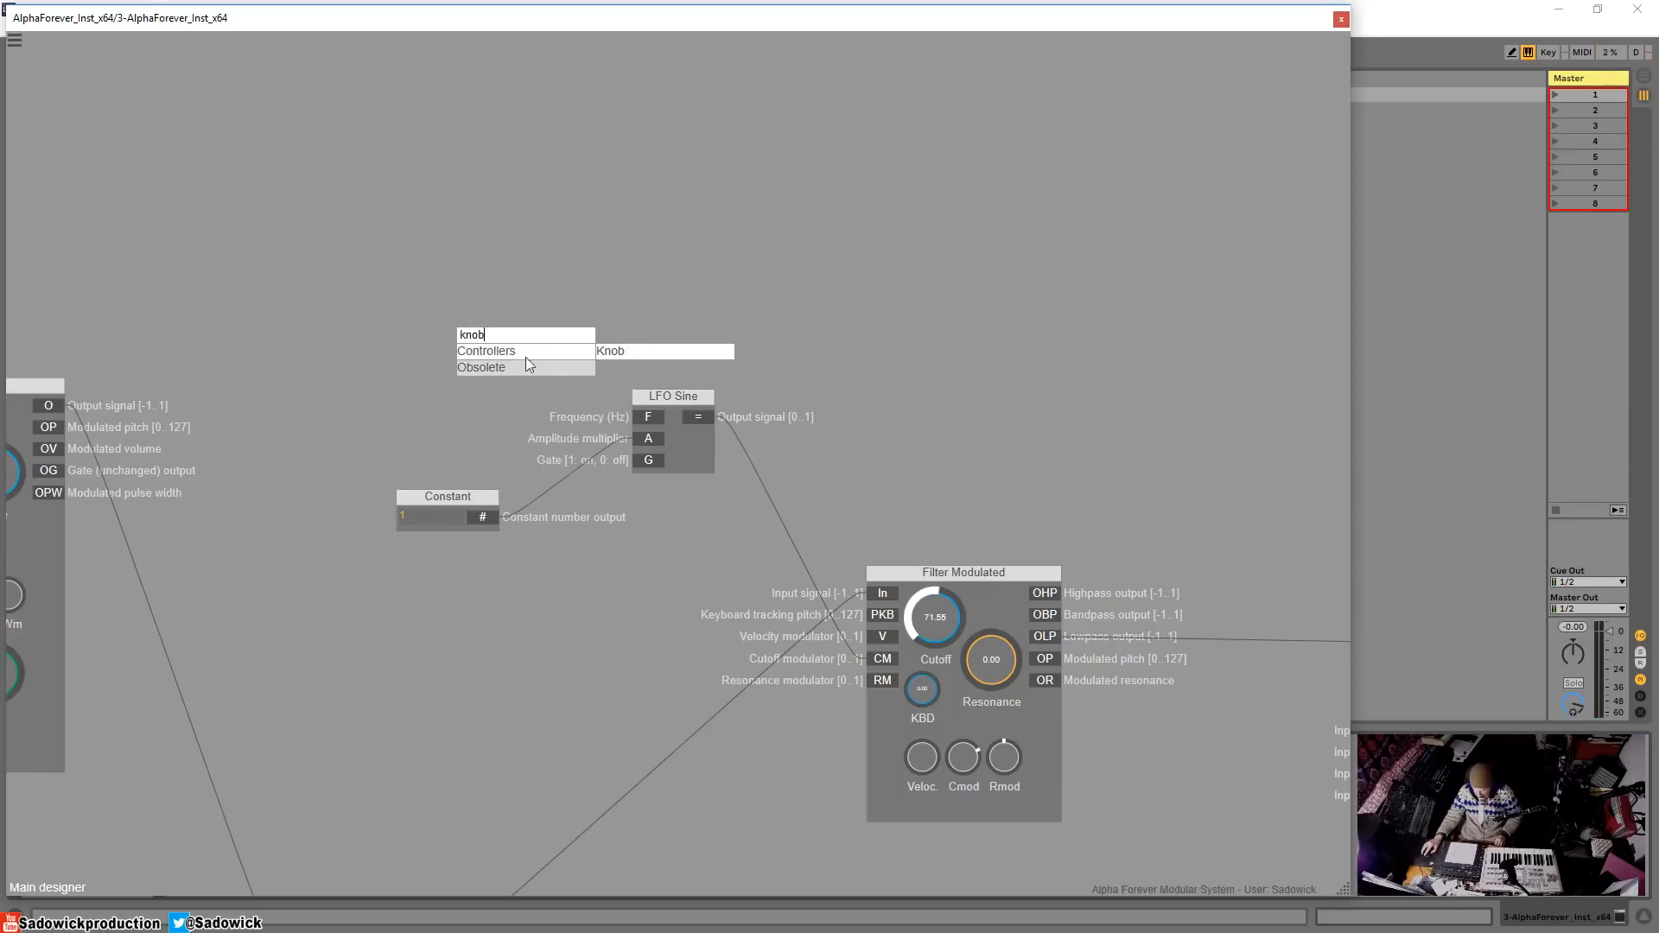
left_click(624, 350)
left_click_drag(538, 337, 442, 233)
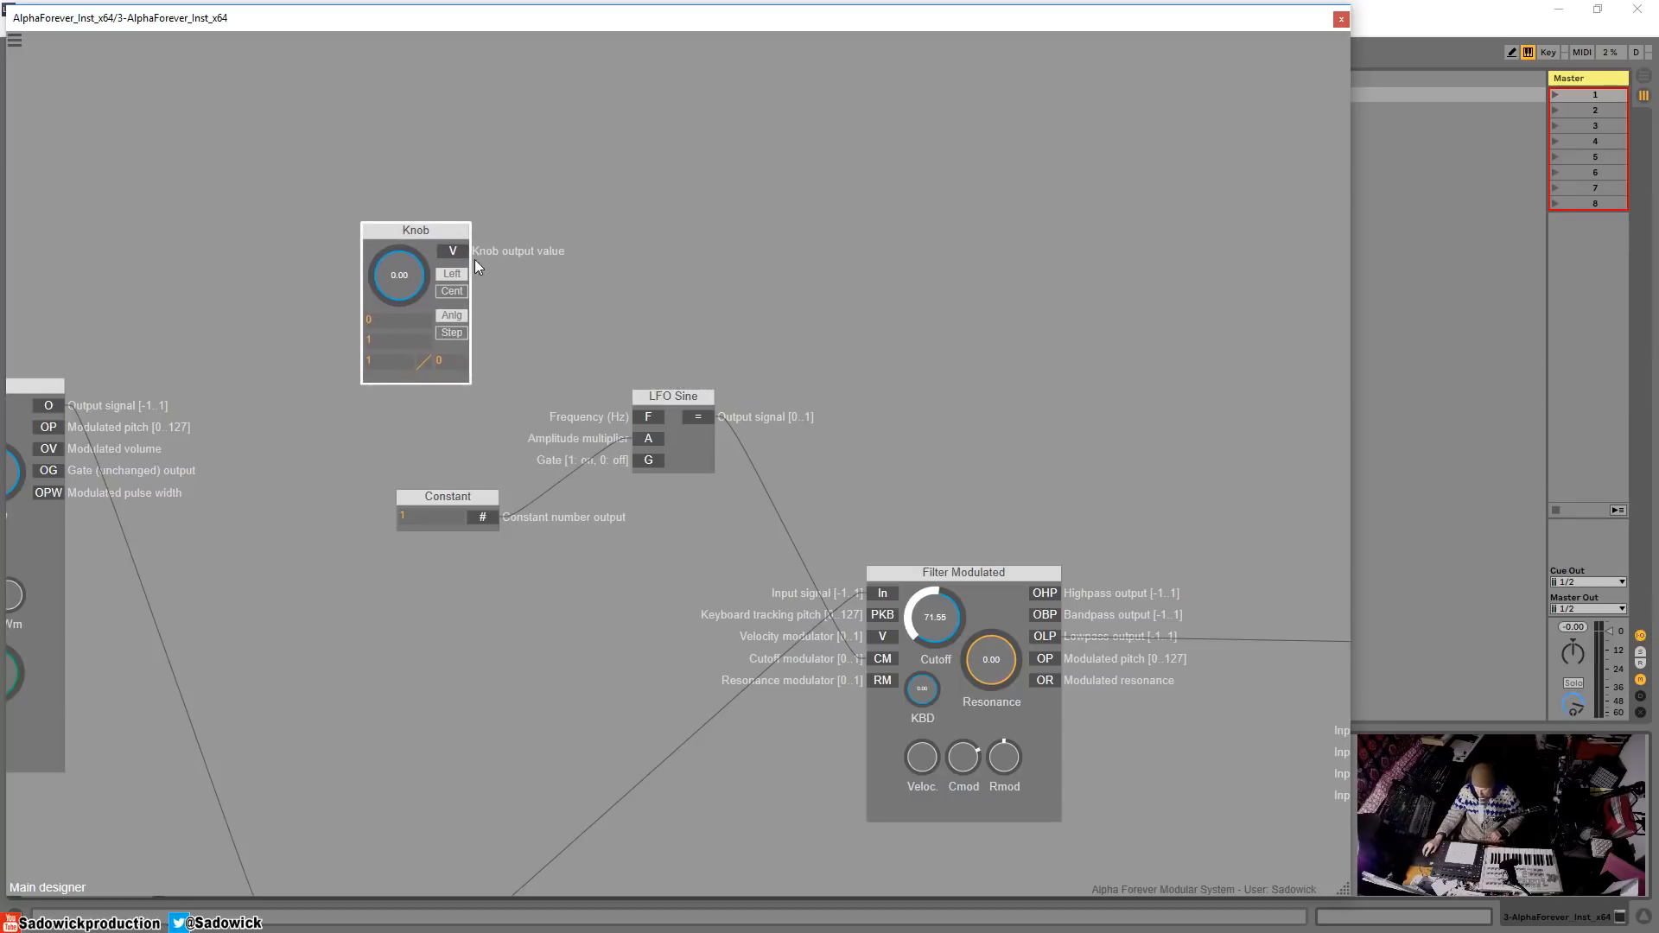
left_click_drag(609, 427, 646, 417)
- Set the Knob's maximum value to 10 and turn it up to 9.80
left_click_drag(386, 277, 387, 92)
double_click(376, 342)
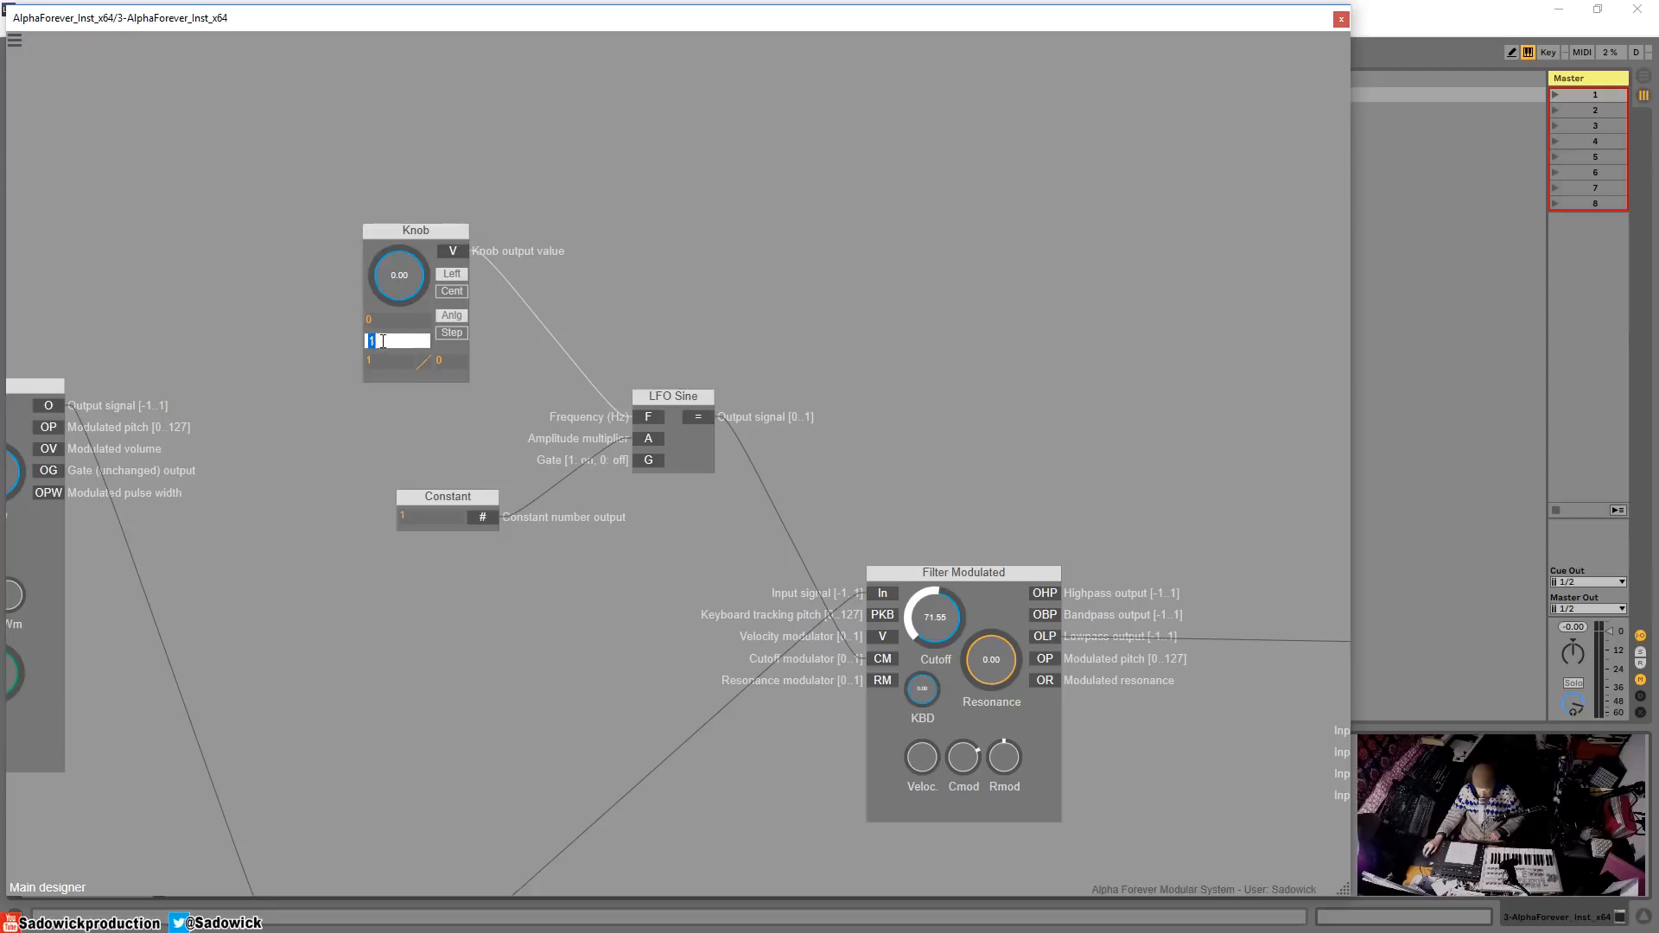
type("10")
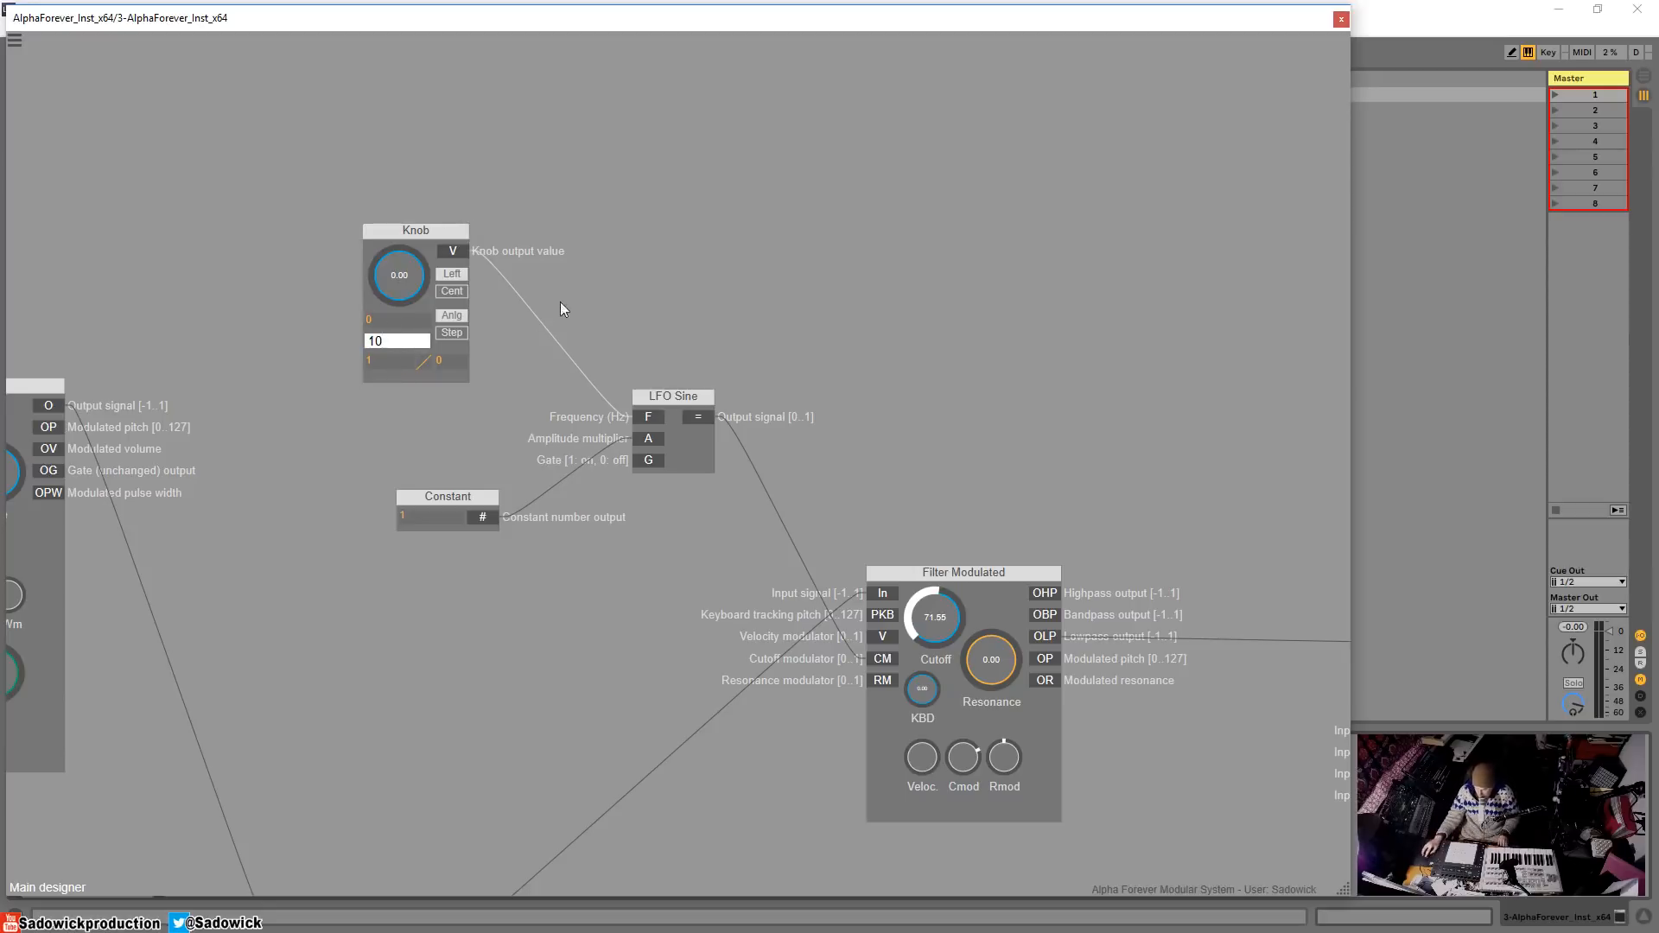
left_click(617, 257)
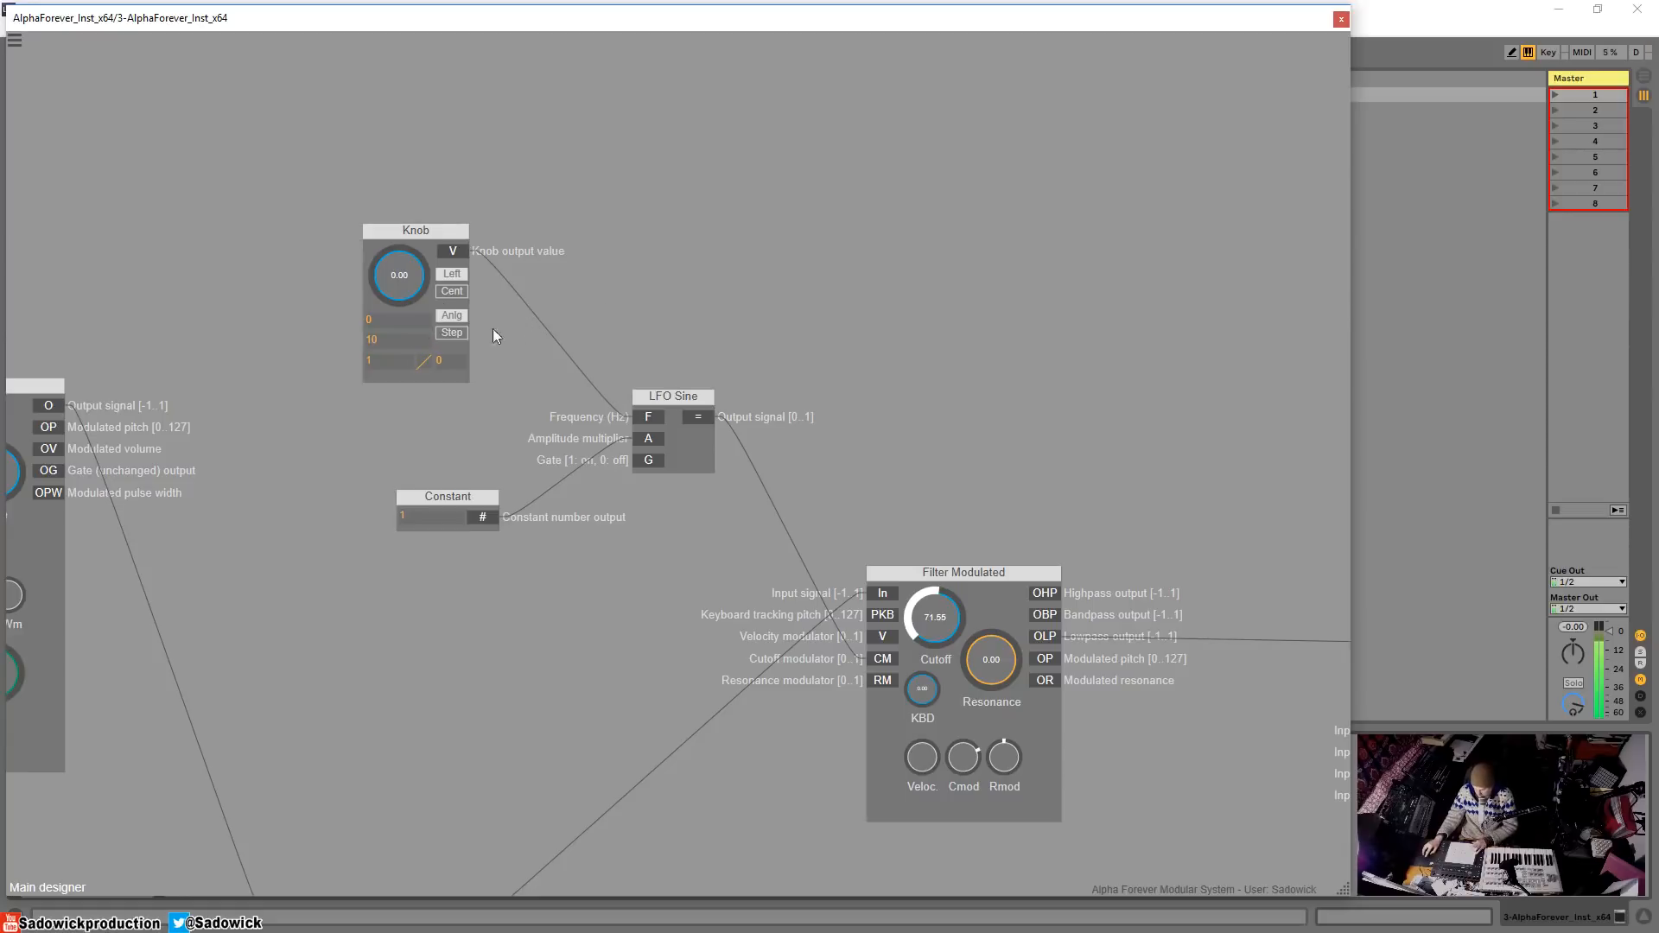
left_click_drag(398, 159, 399, 95)
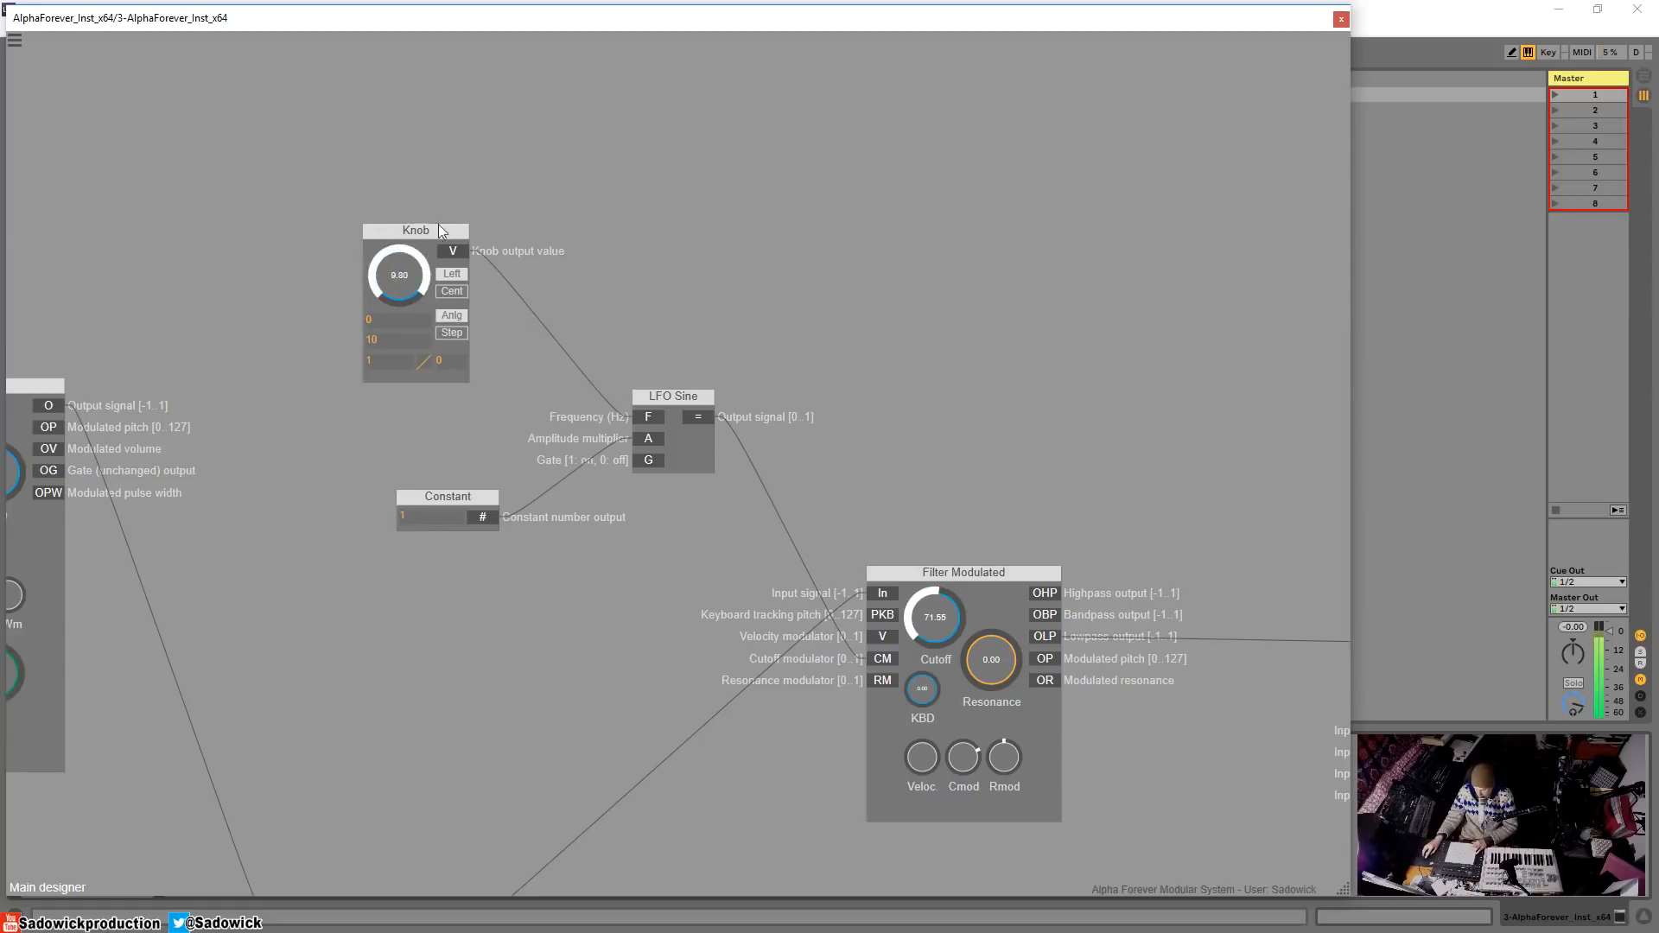
- Set the value of the Constant feeding LFO Sine's amplitude to 200
double_click(438, 515)
type("200")
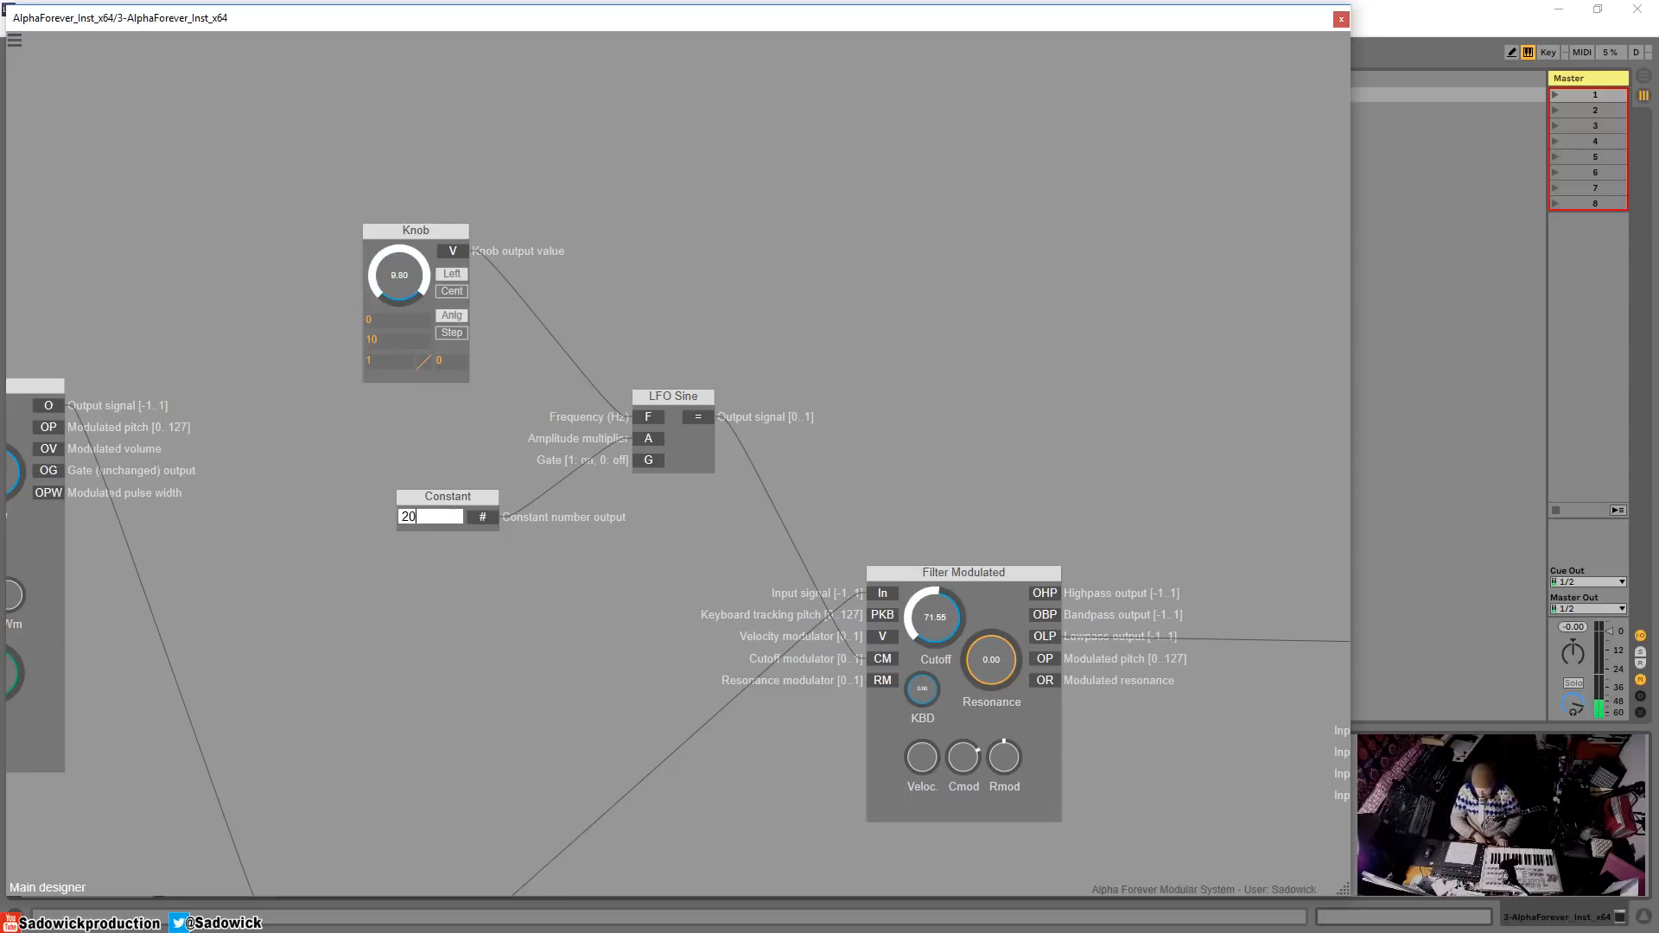
left_click(735, 257)
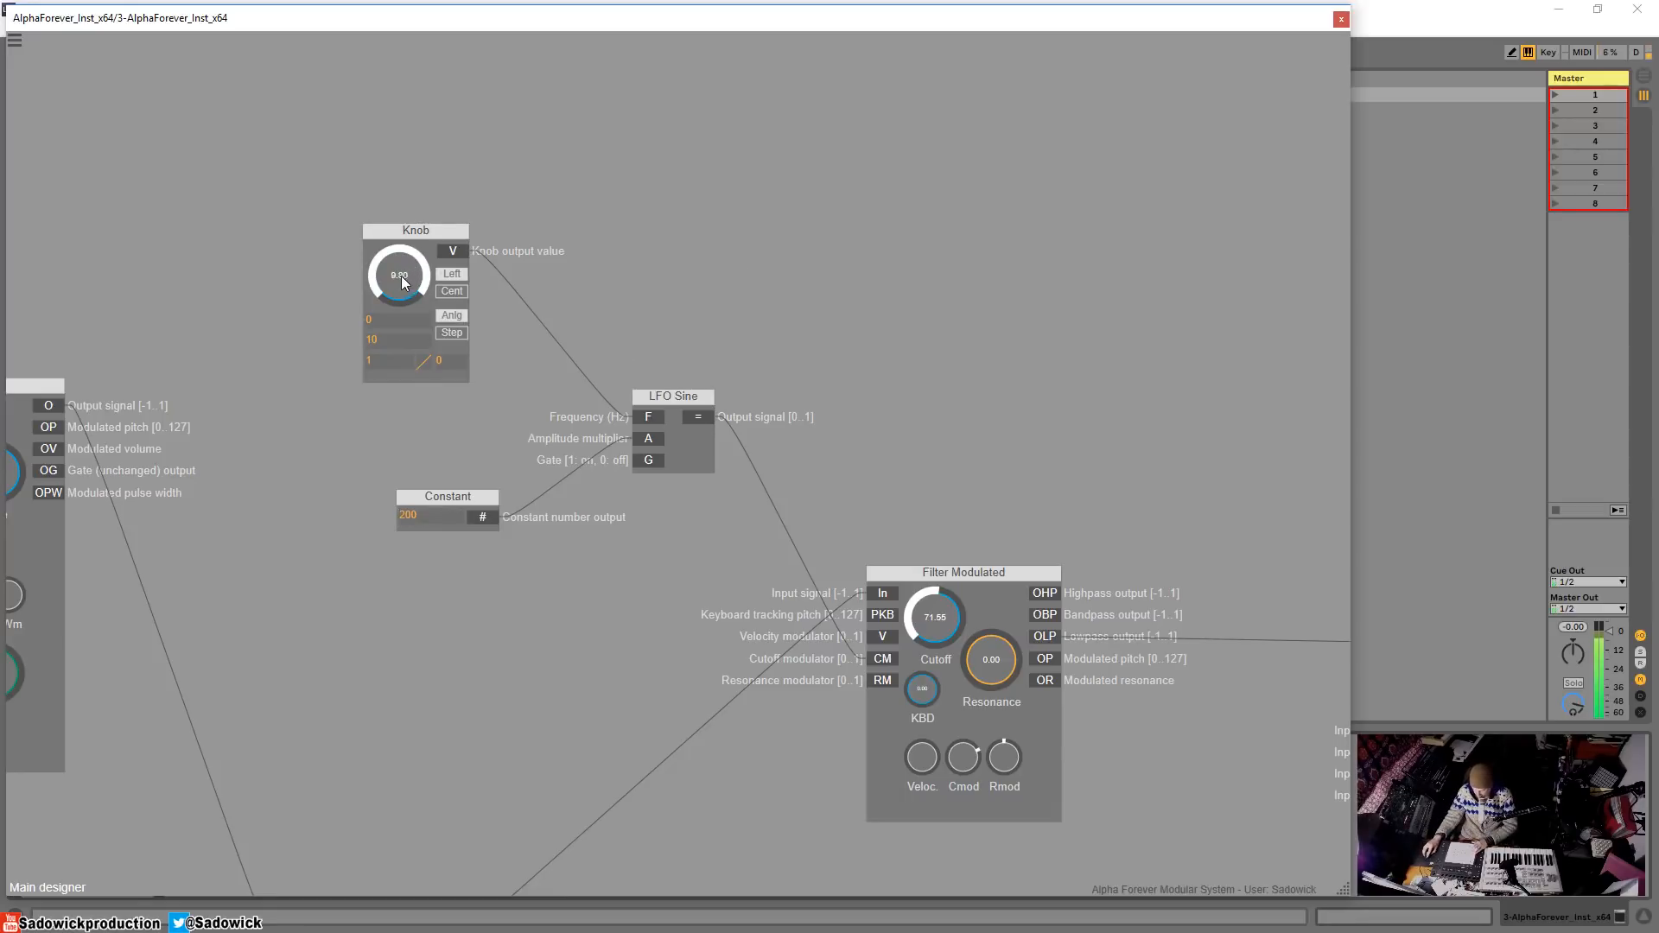
- Move the Constant and LFO Sine modules slightly farther apart and switch the port display to live signal waveforms
left_click_drag(438, 498, 412, 505)
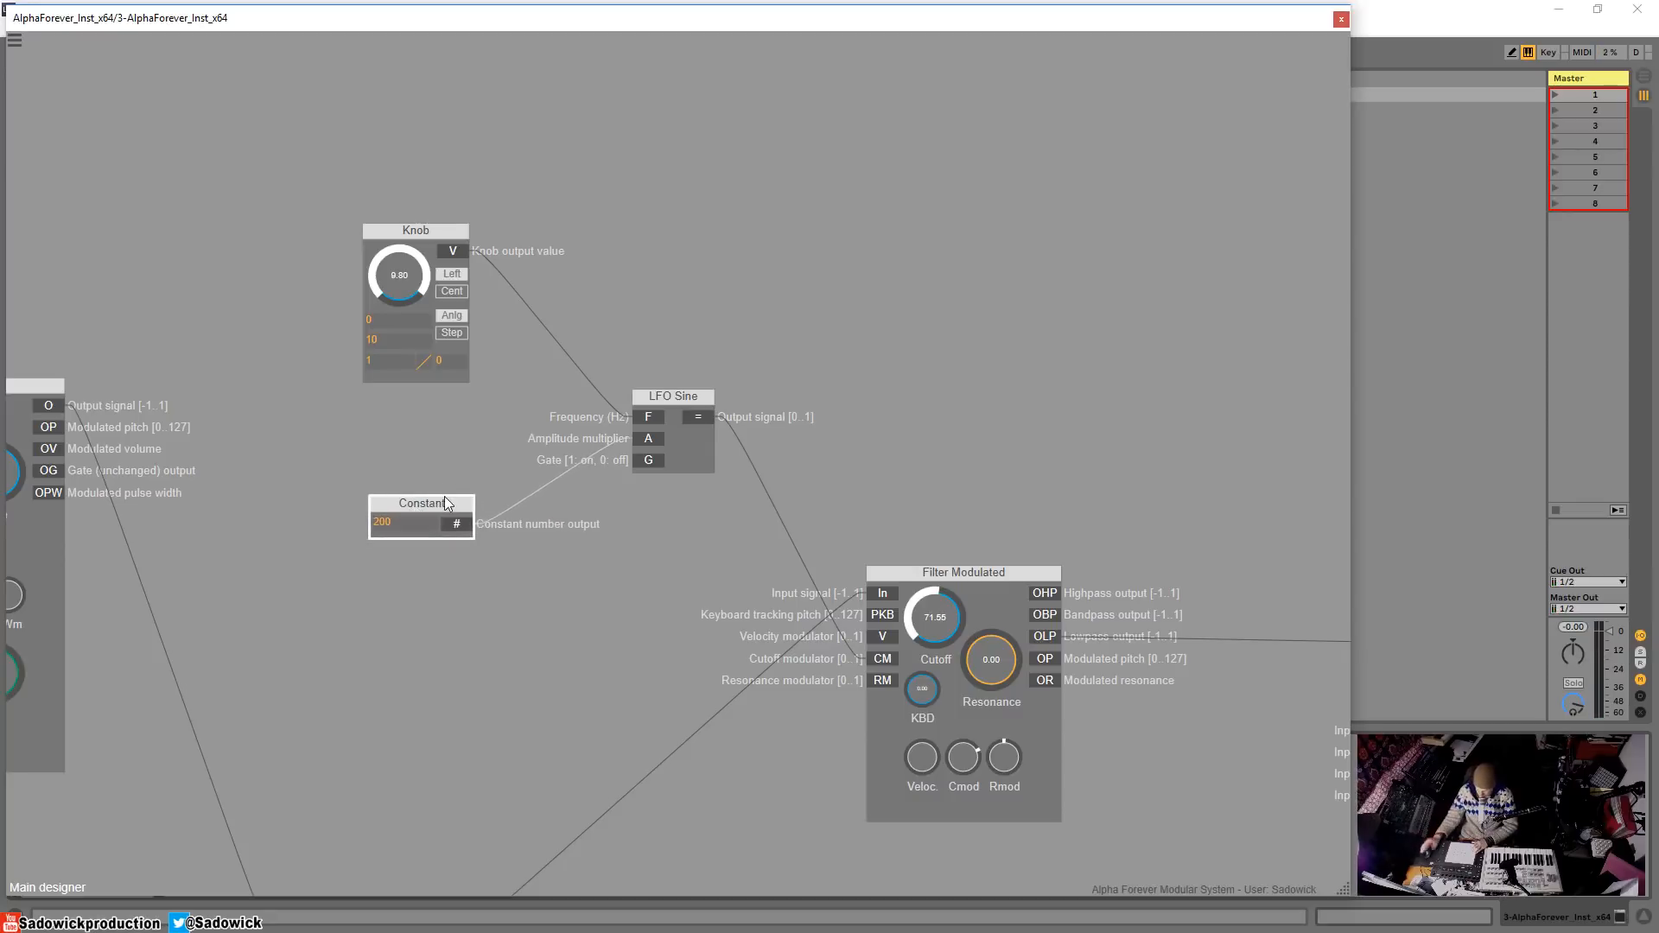
left_click_drag(681, 395, 703, 401)
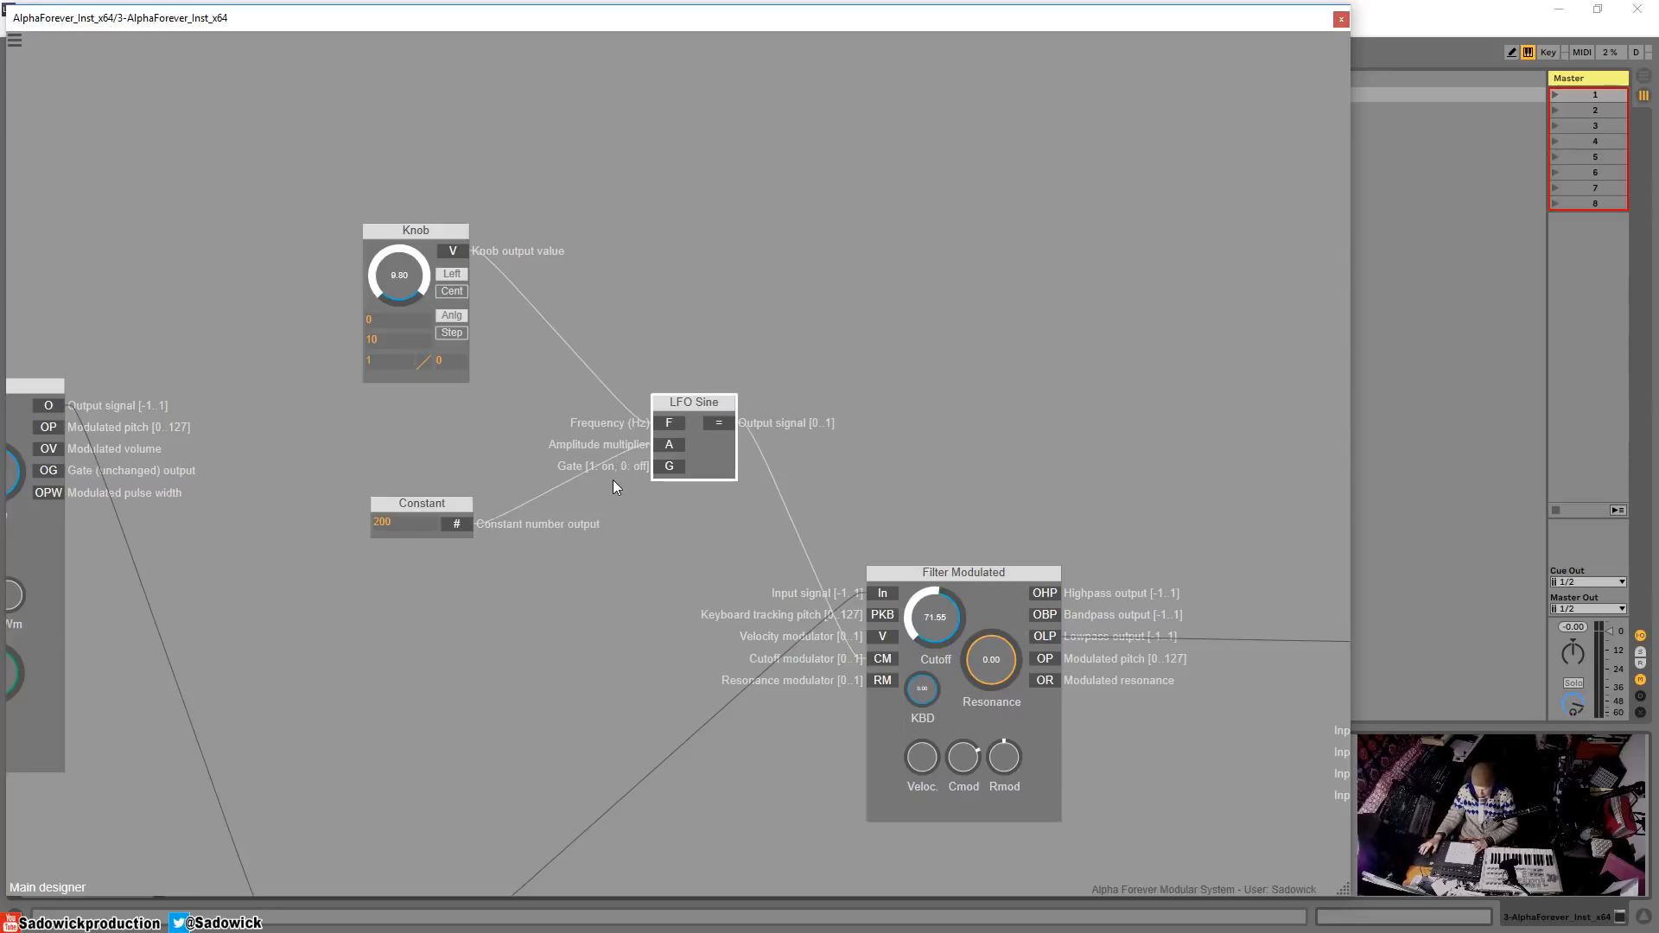
left_click(1023, 256)
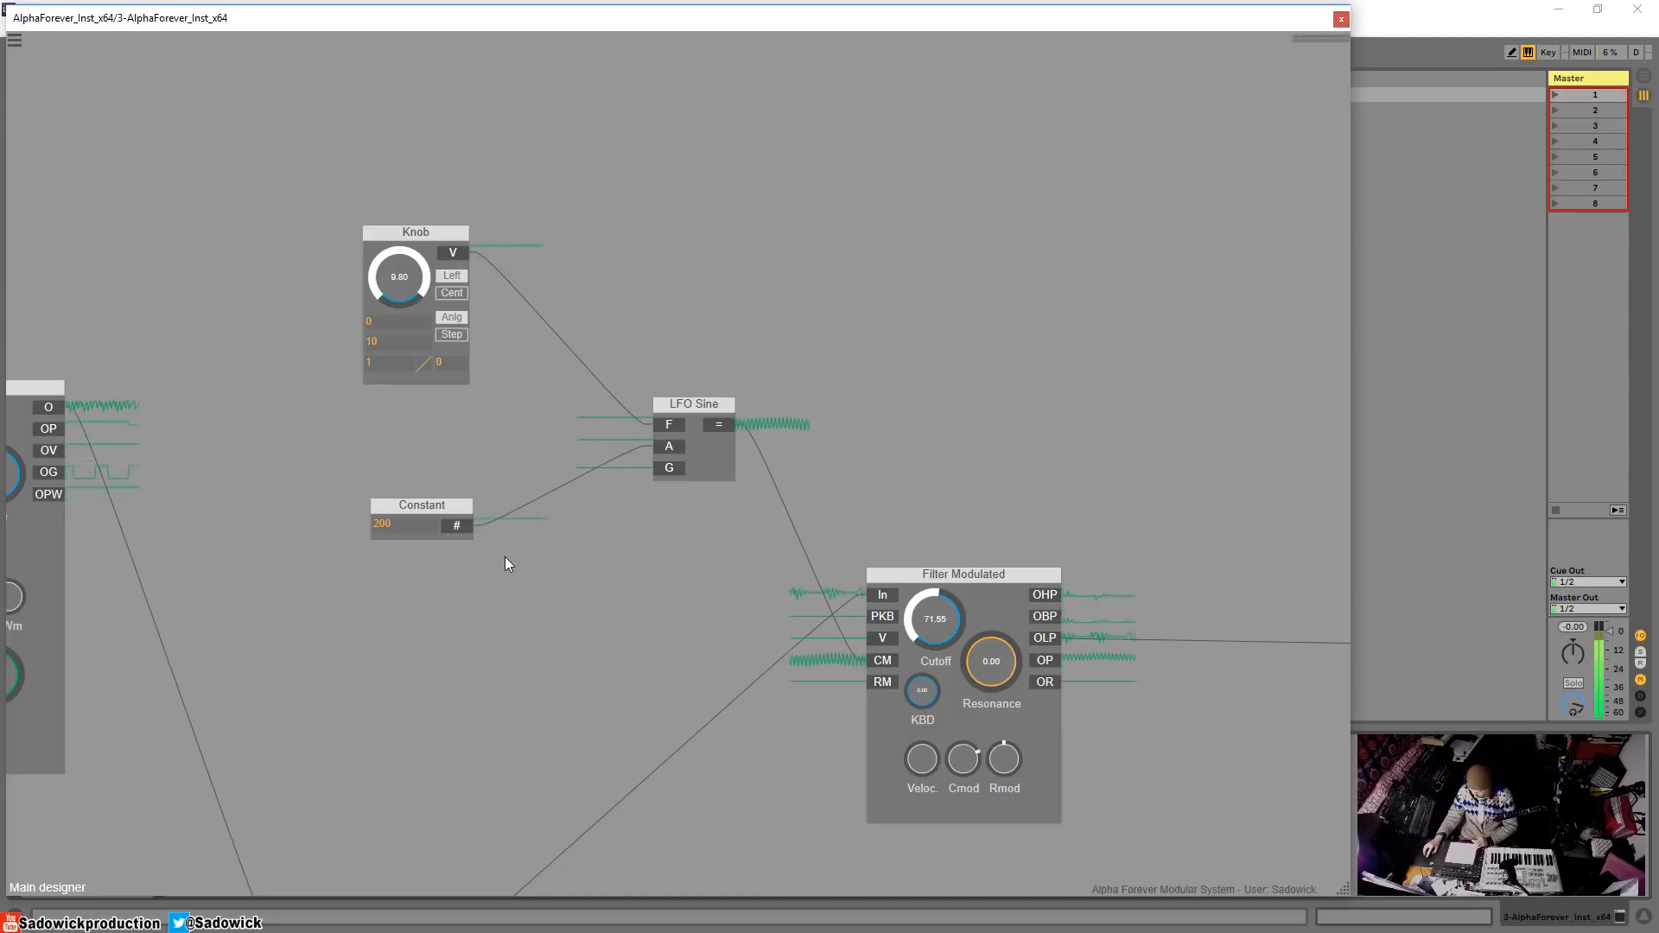
- Replace the Constant module with a second Knob module wired to LFO Sine's A input
left_click(438, 507)
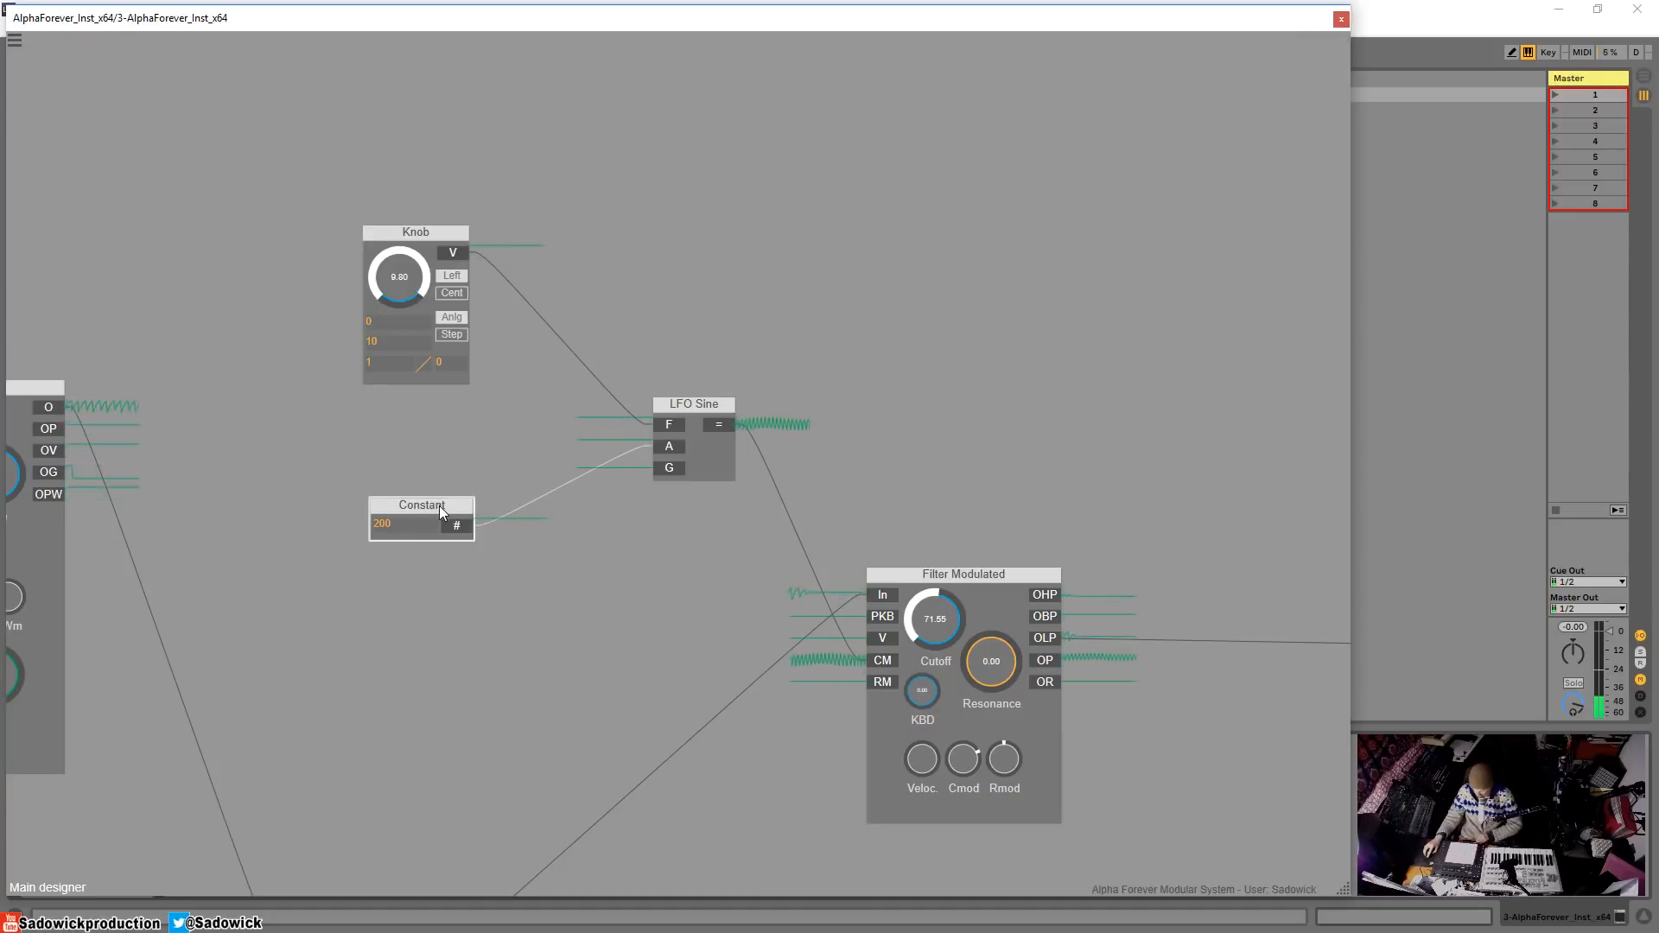
key("Delete")
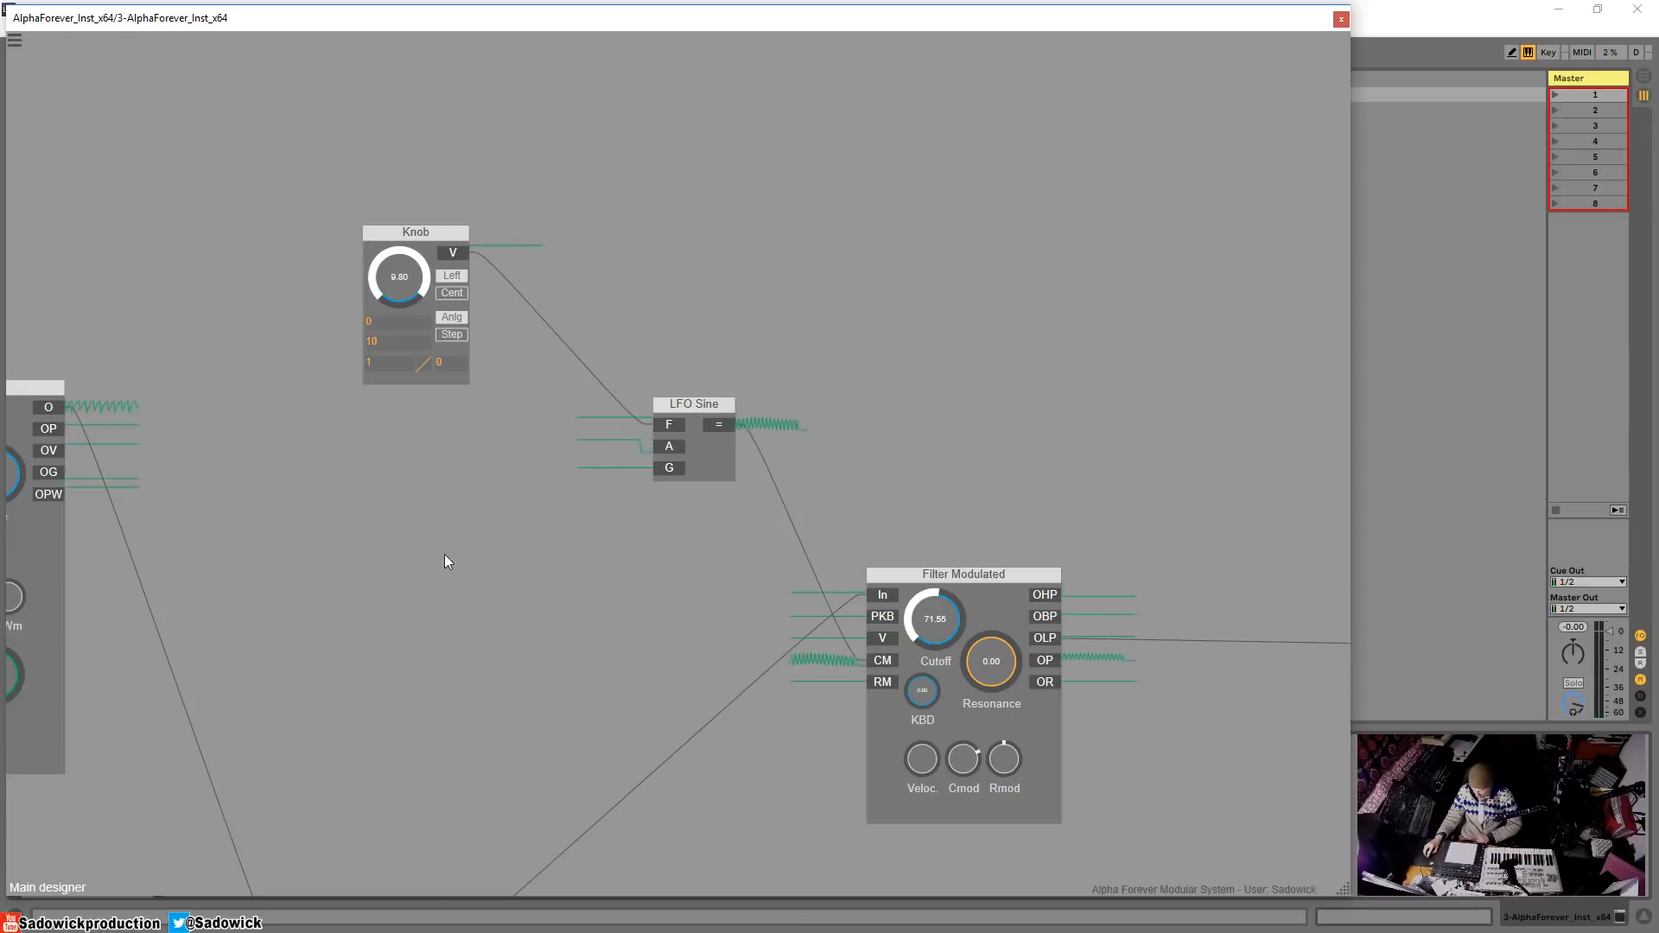
right_click(444, 554)
type("k")
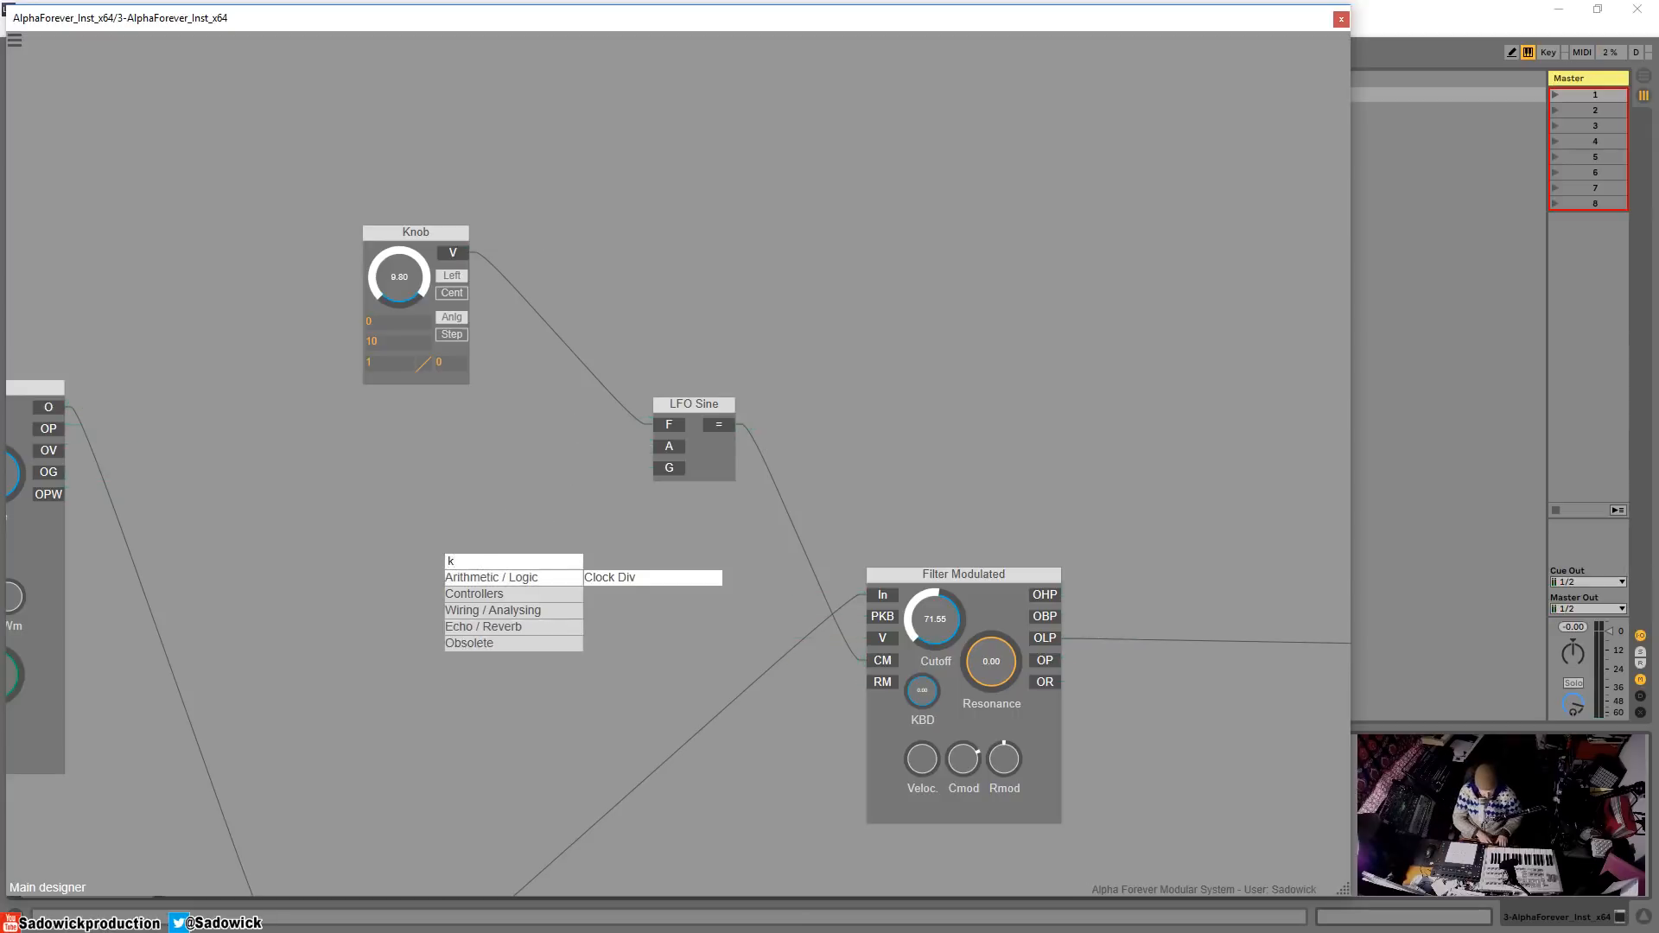
type("nob")
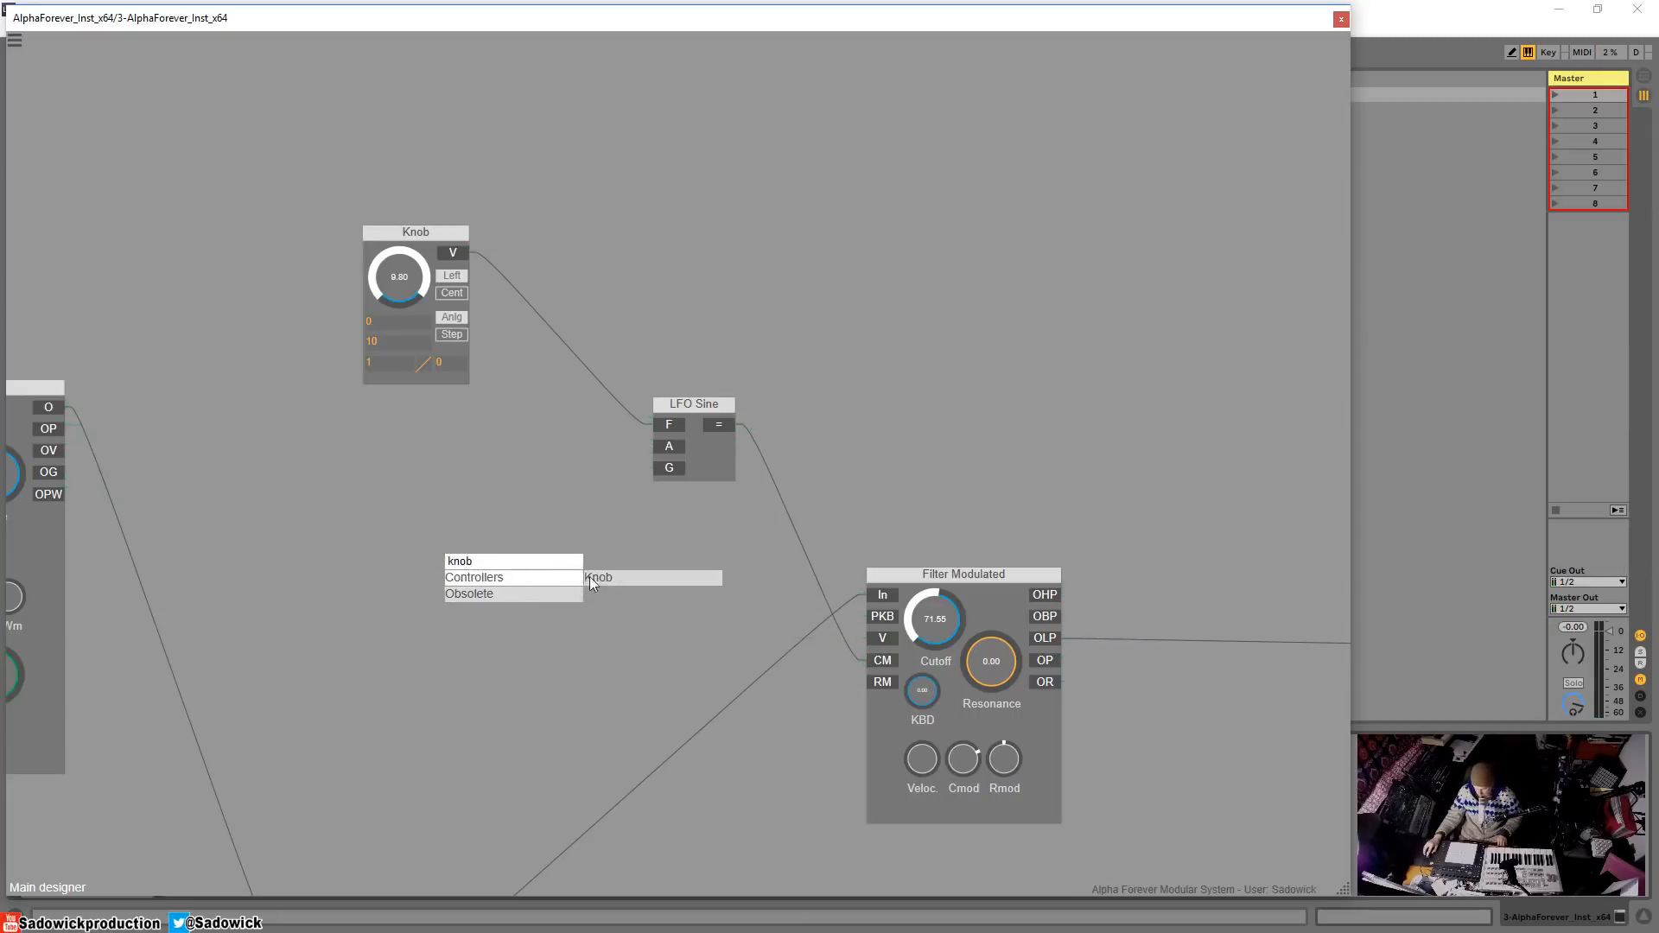
left_click(593, 579)
left_click_drag(506, 556, 677, 450)
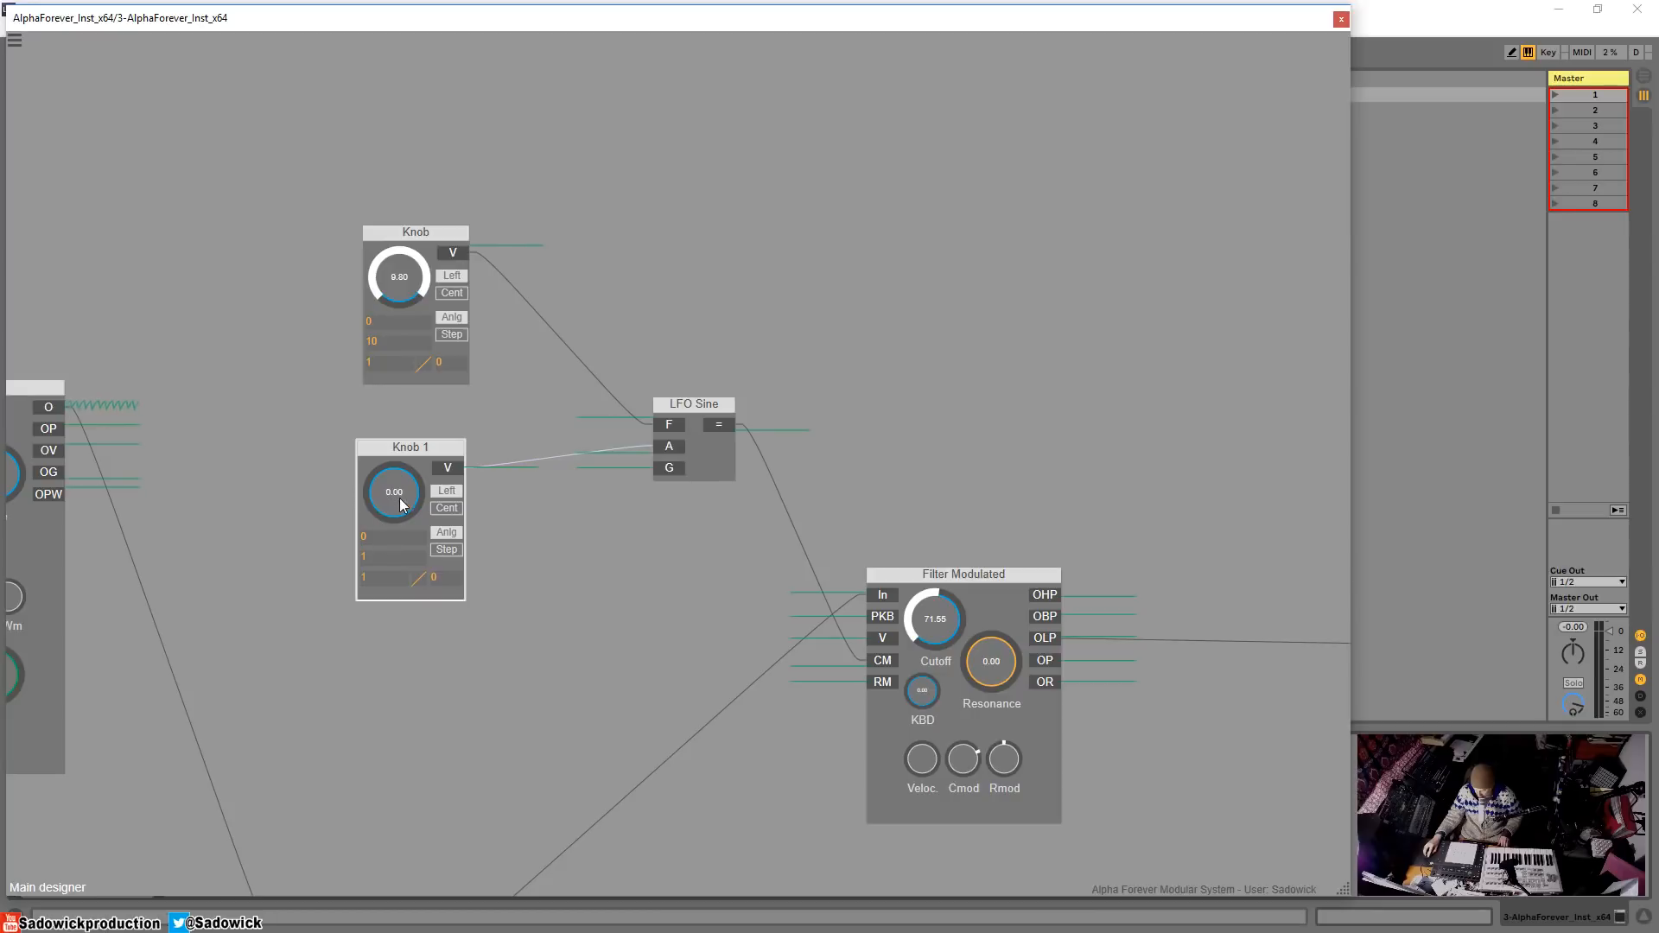
- Set Knob 1's maximum value to 200 and turn it up to 70.00
left_click_drag(400, 499, 396, 619)
double_click(377, 557)
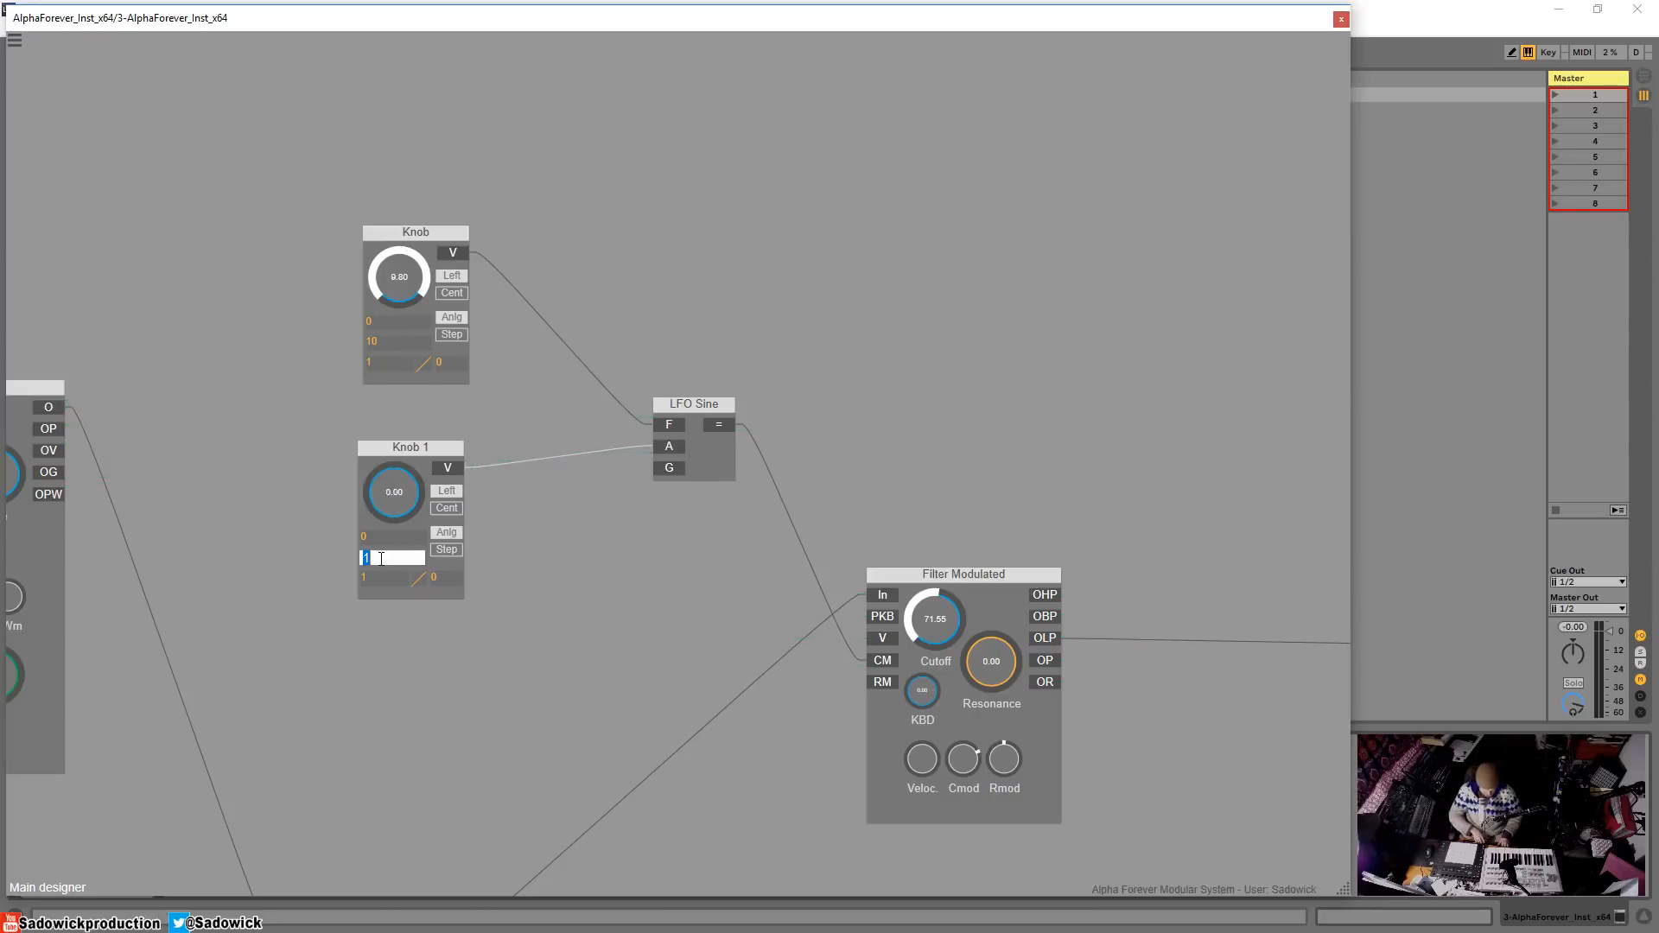
type("200")
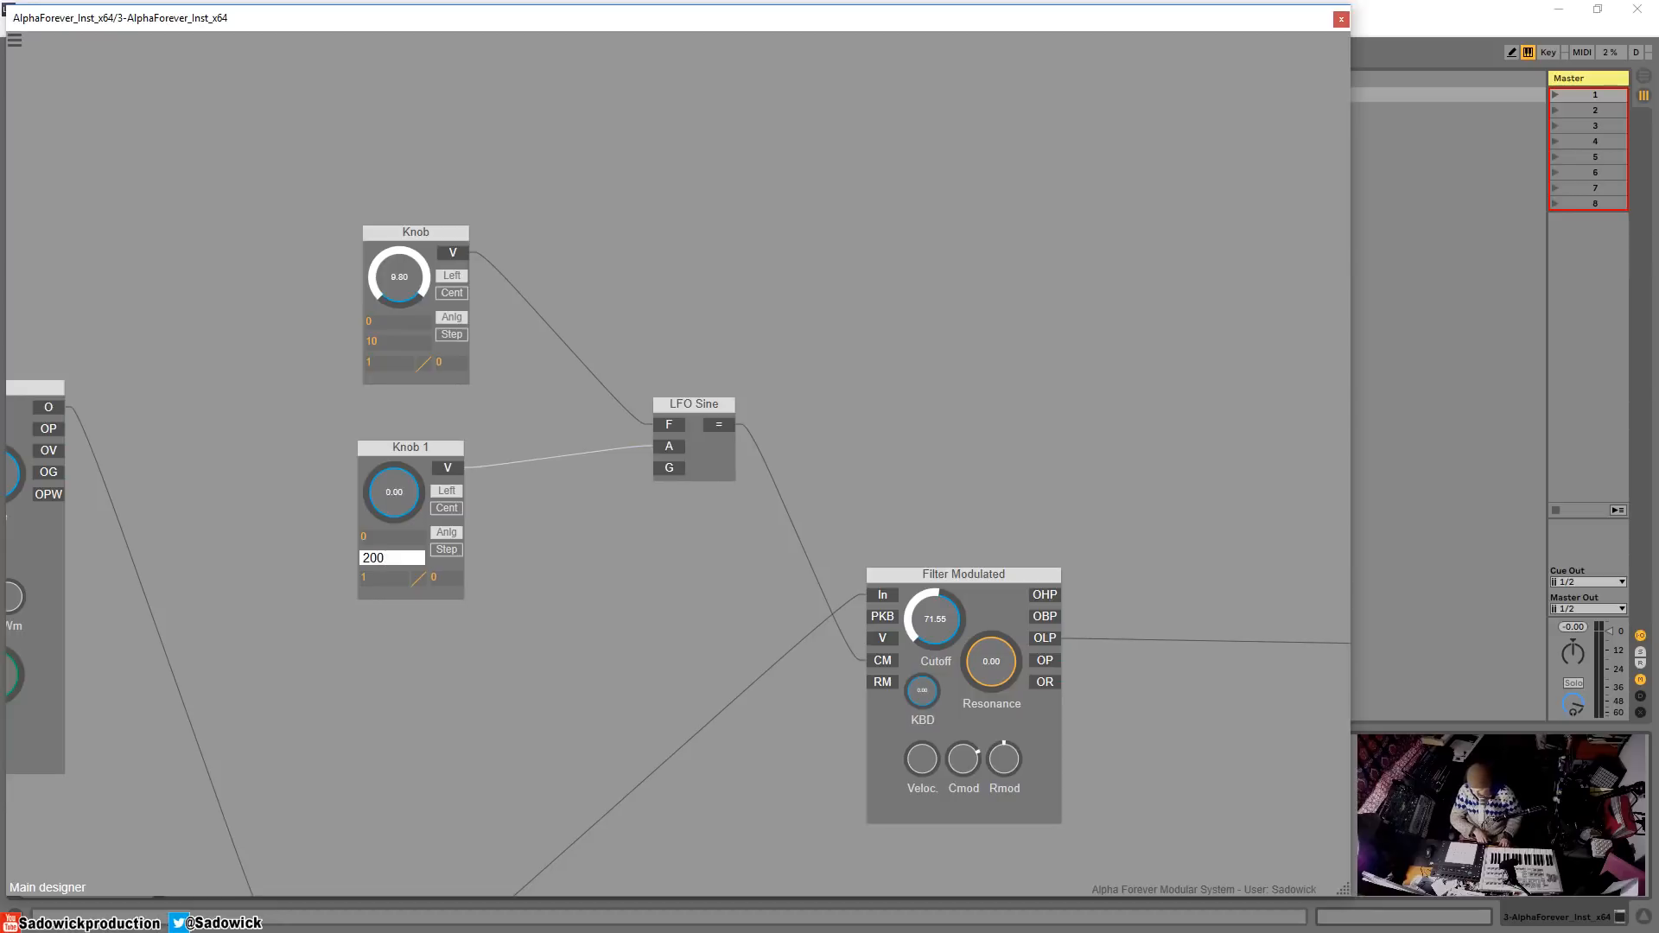
left_click(541, 573)
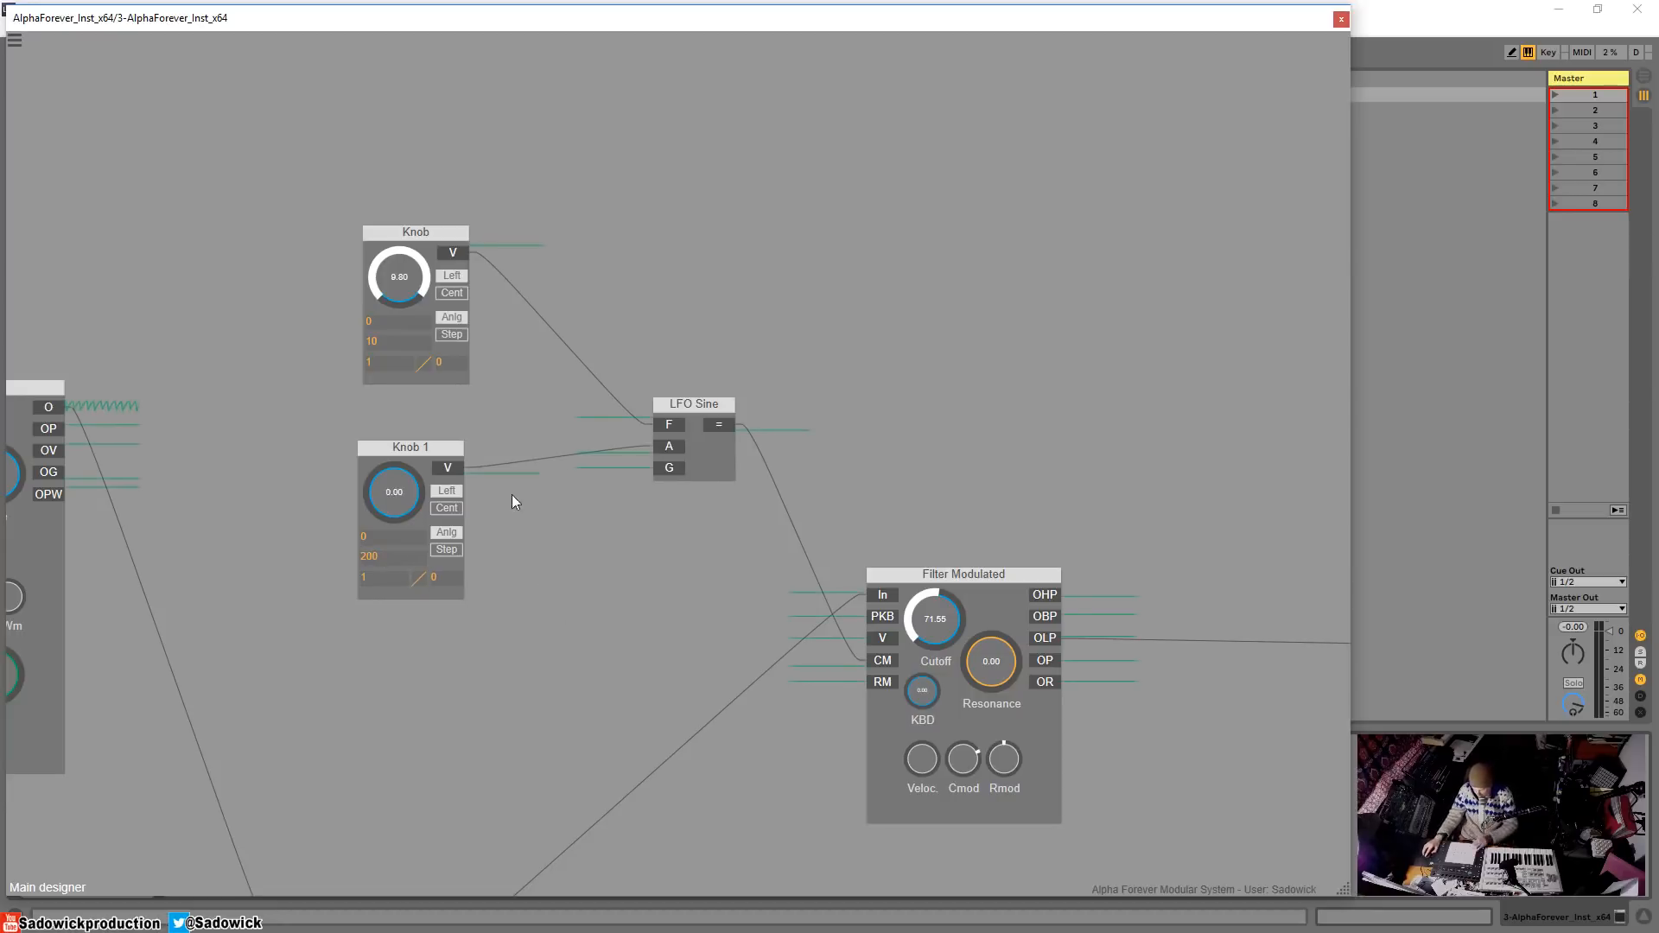
left_click_drag(394, 476, 408, 412)
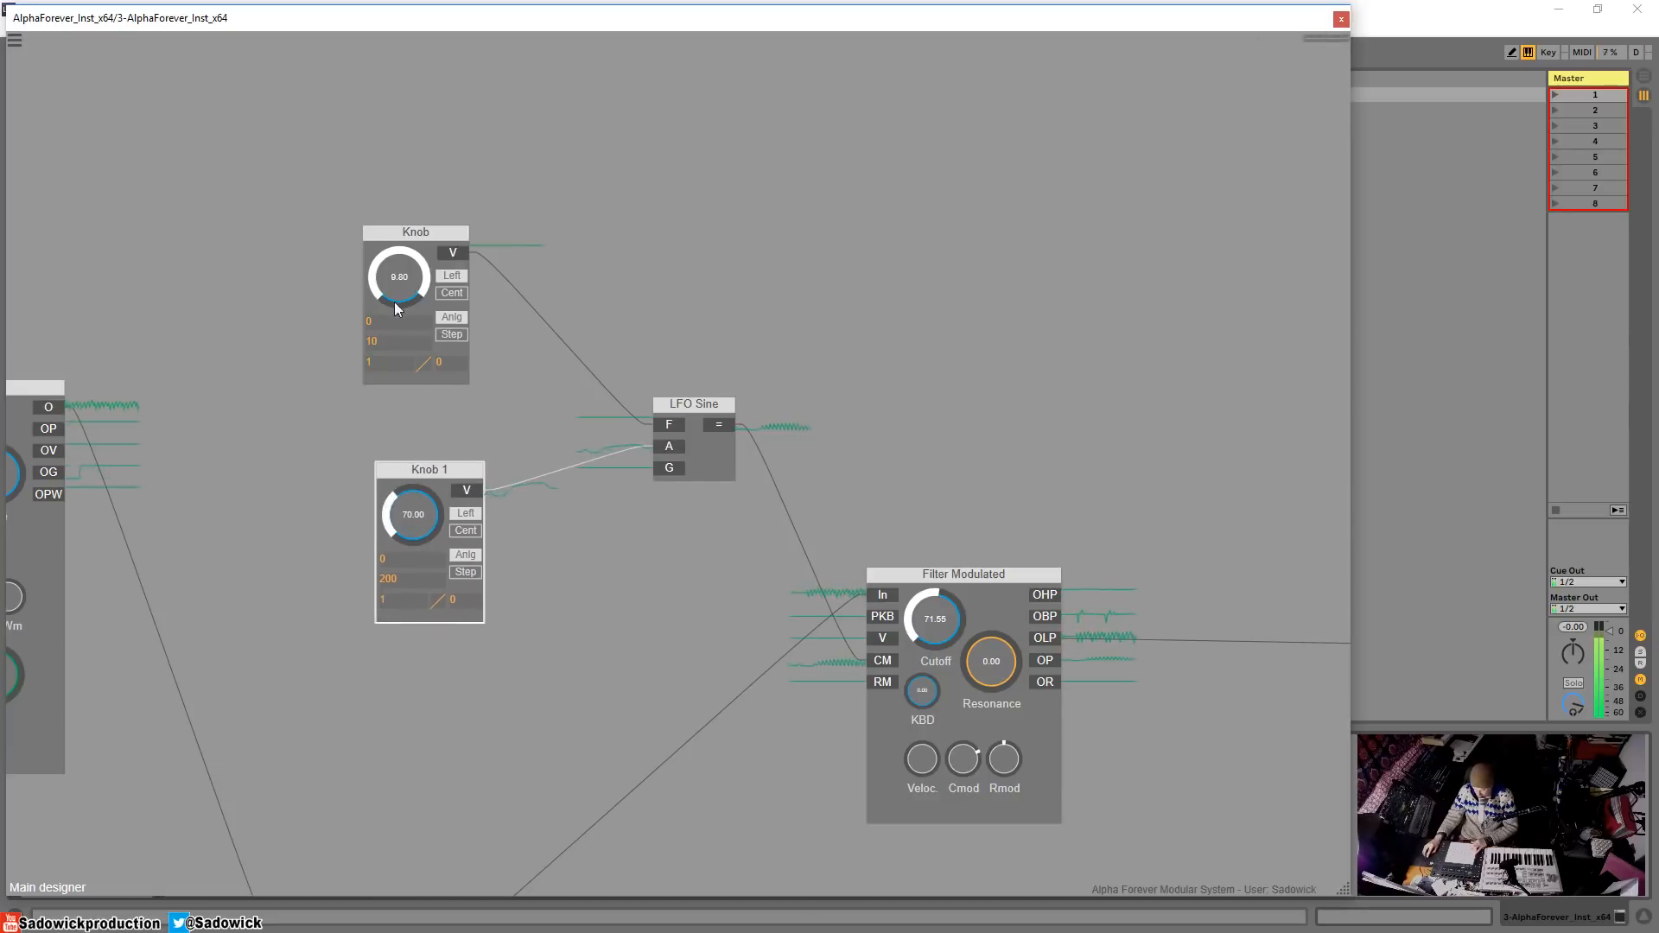
- Try the frequency Knob at 2.50 and 6.00 before settling on 7.65, and raise Knob 1 to 147.00
left_click_drag(394, 303, 395, 415)
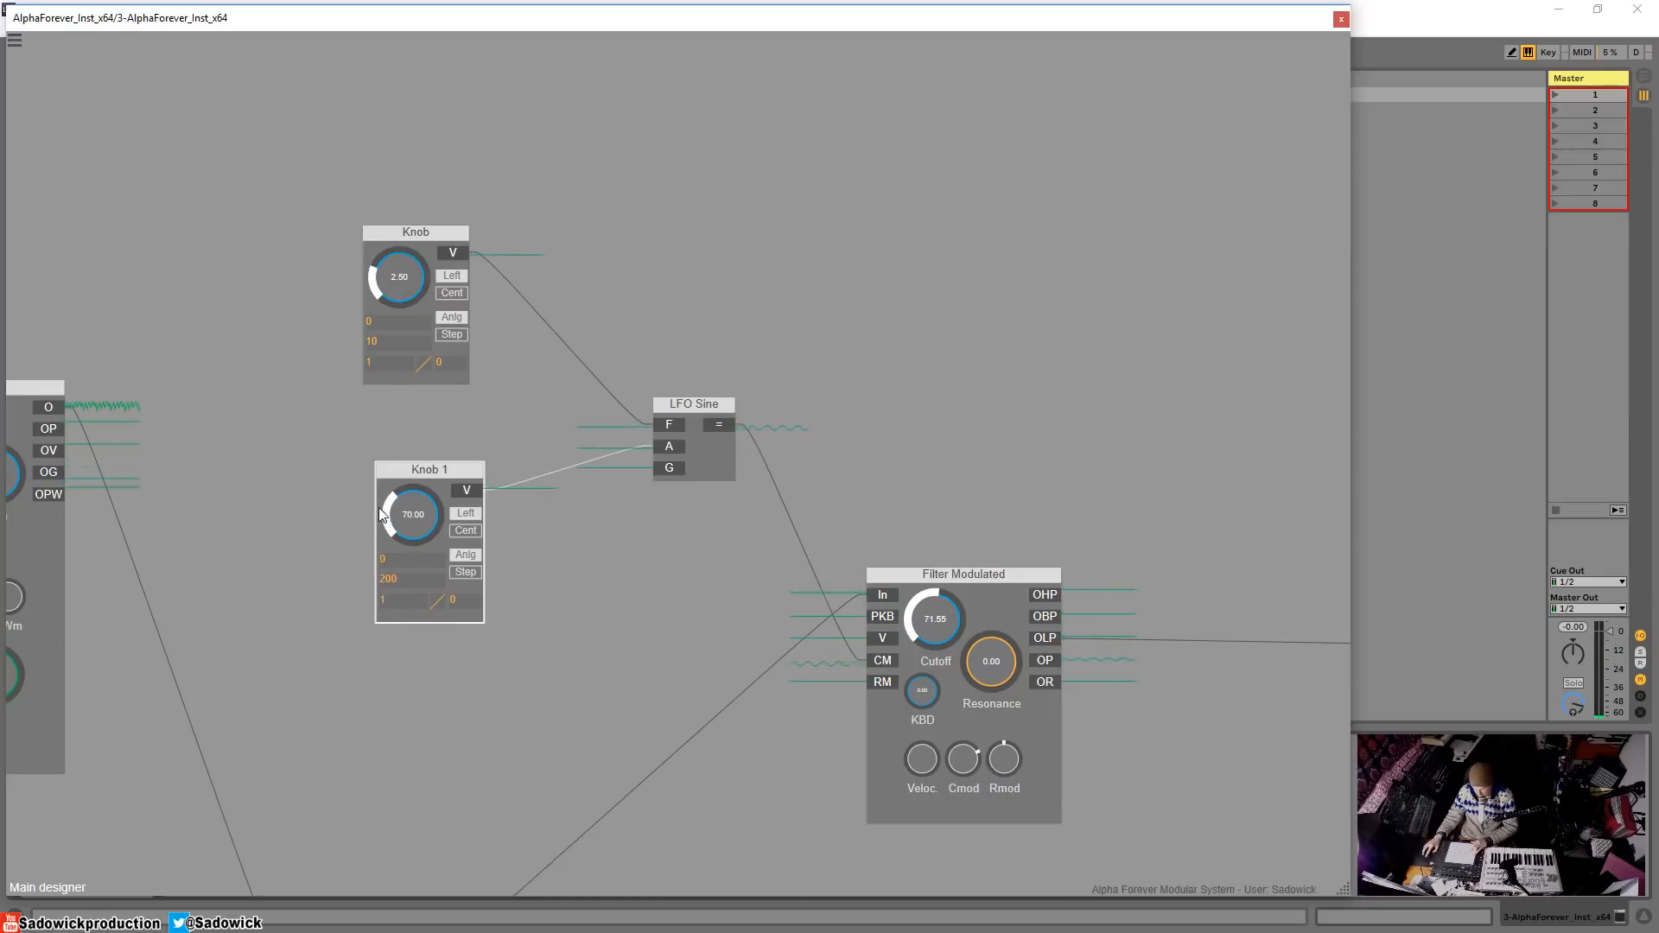
mouse_move(400, 262)
left_mouse_down()
mouse_move(401, 187)
mouse_move(402, 251)
mouse_move(404, 230)
left_mouse_up()
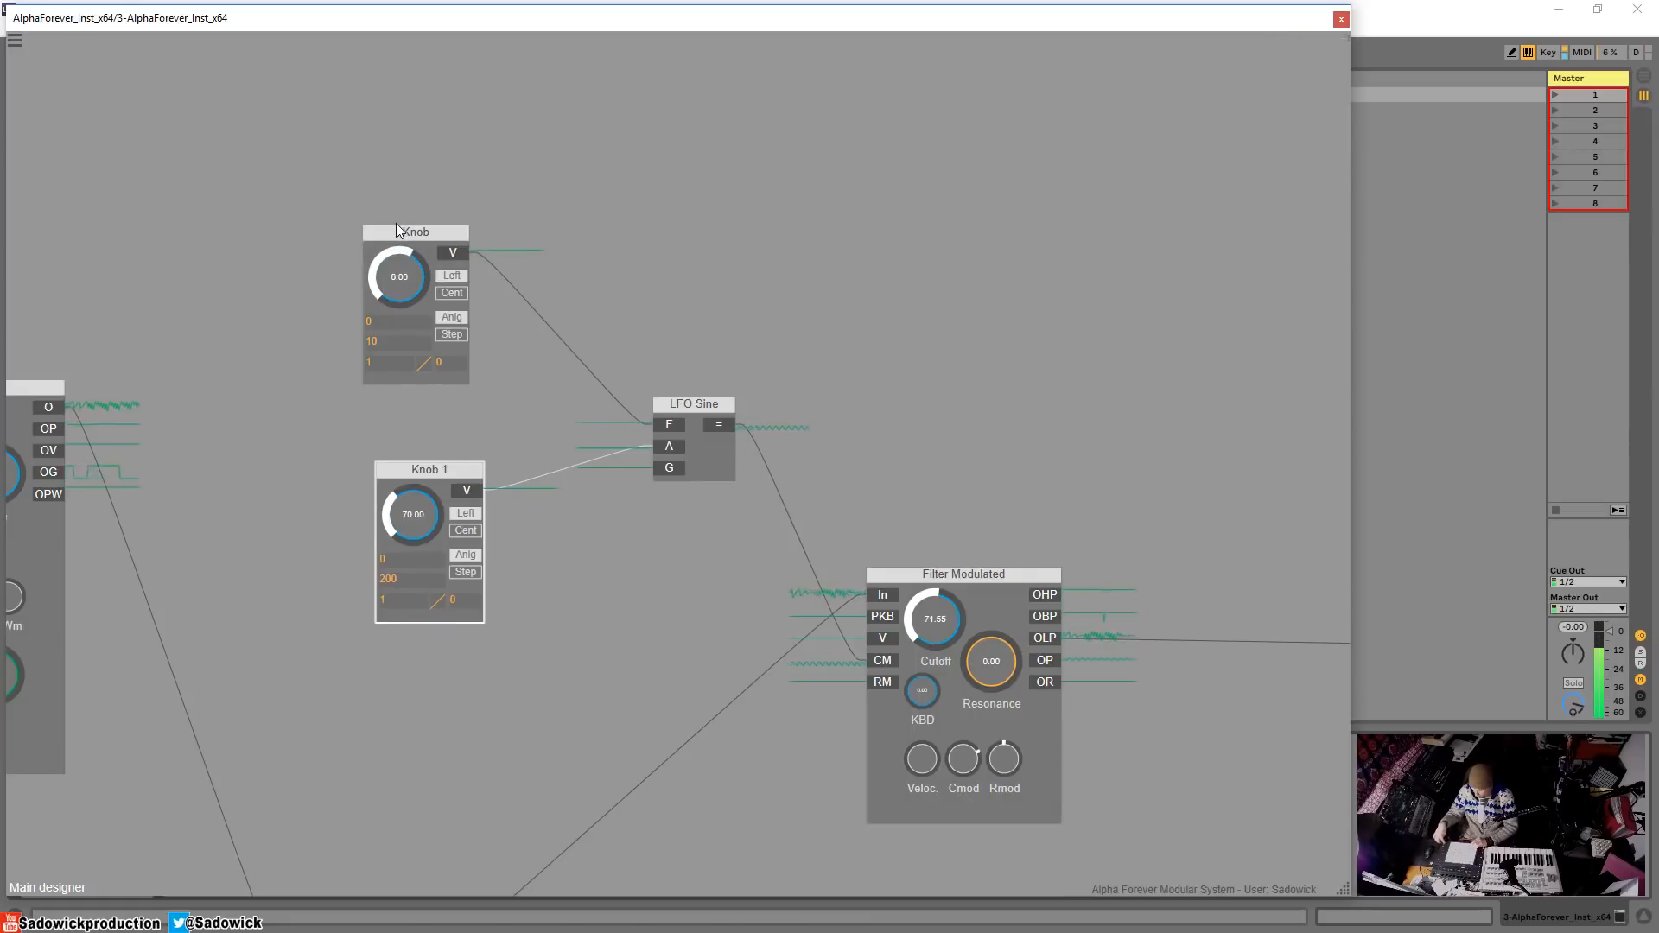
left_click_drag(386, 341, 384, 247)
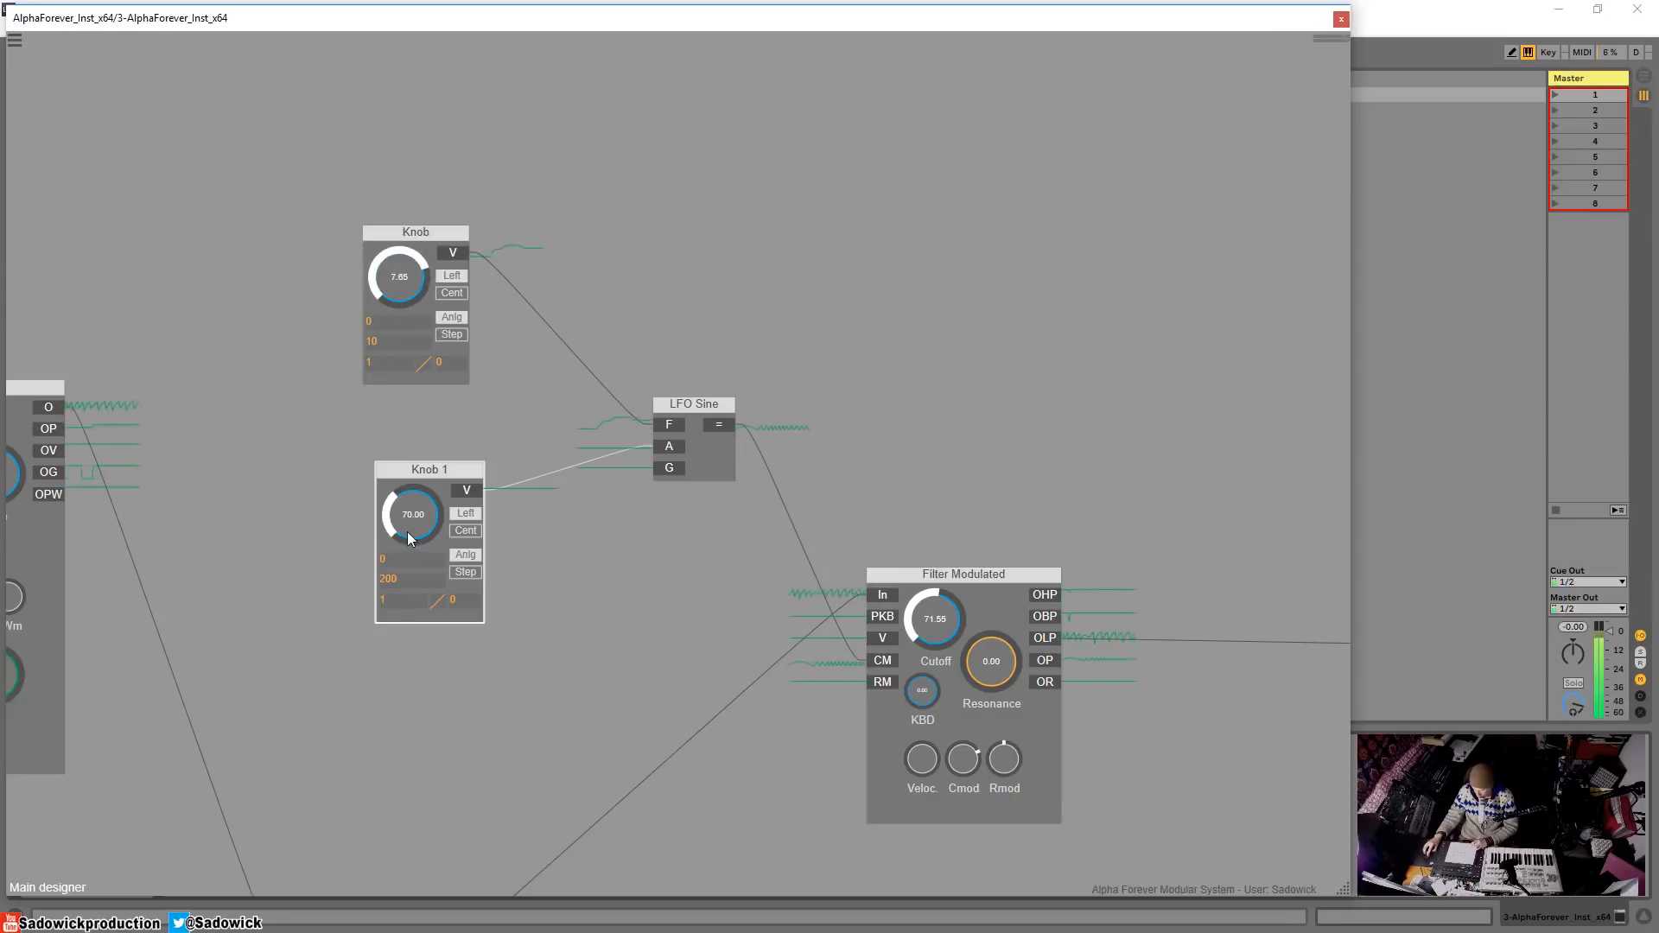
left_click_drag(407, 532, 422, 464)
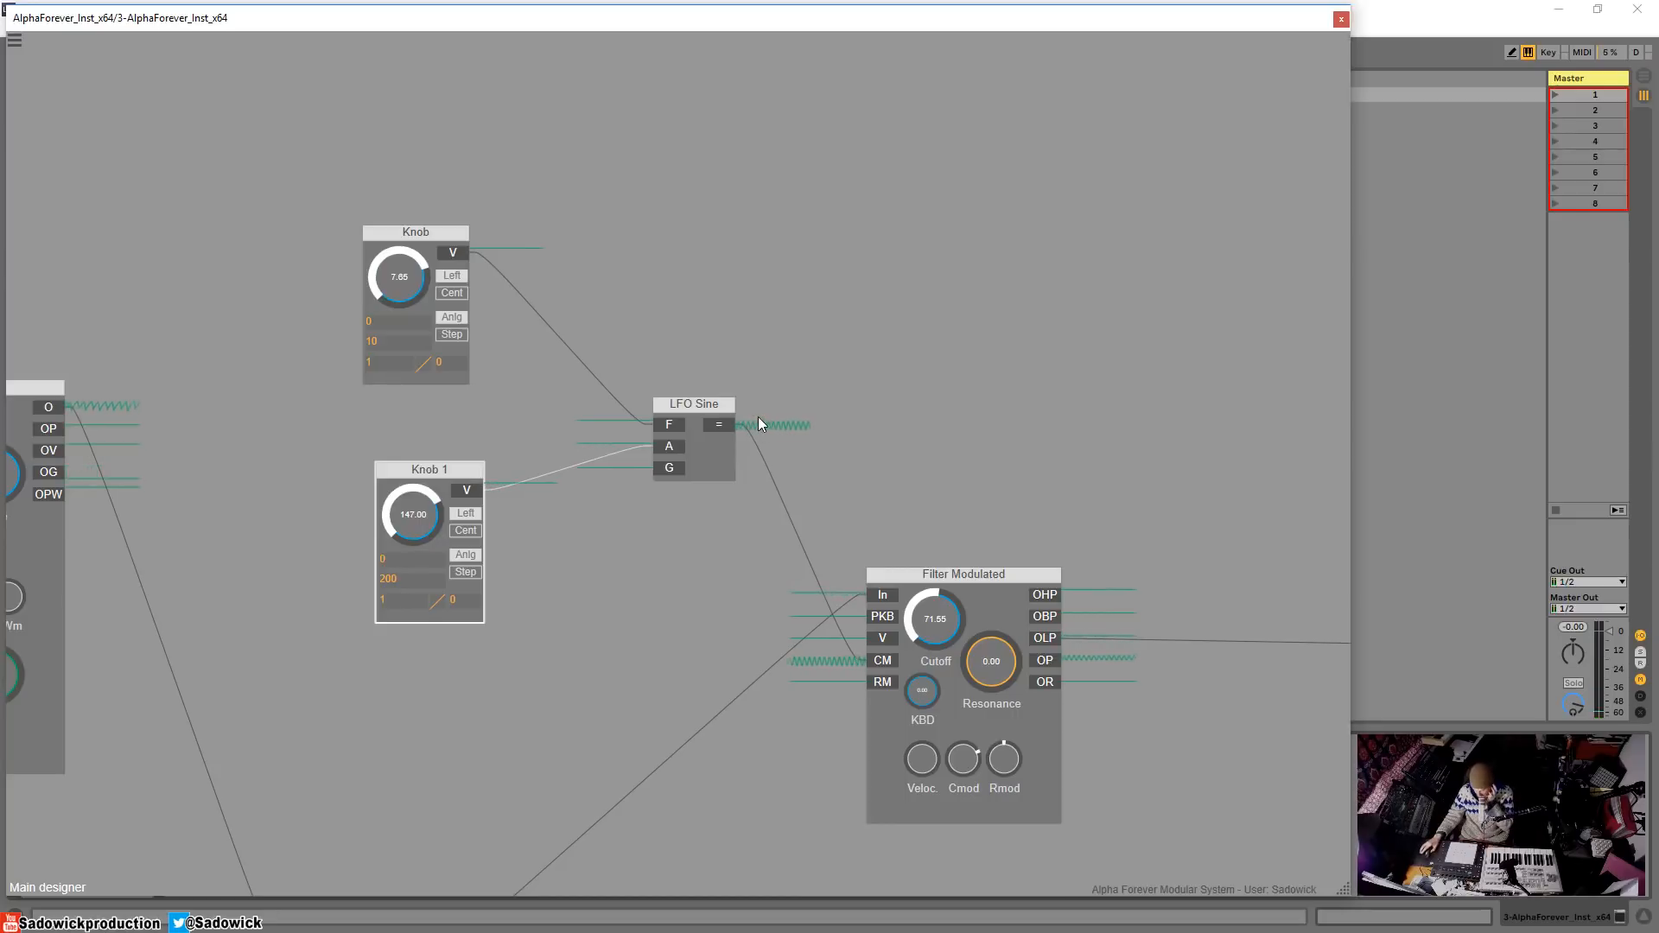
- Move the frequency Knob closer to LFO Sine and switch the port display back to text descriptions
left_click_drag(431, 235, 503, 259)
right_click(938, 419)
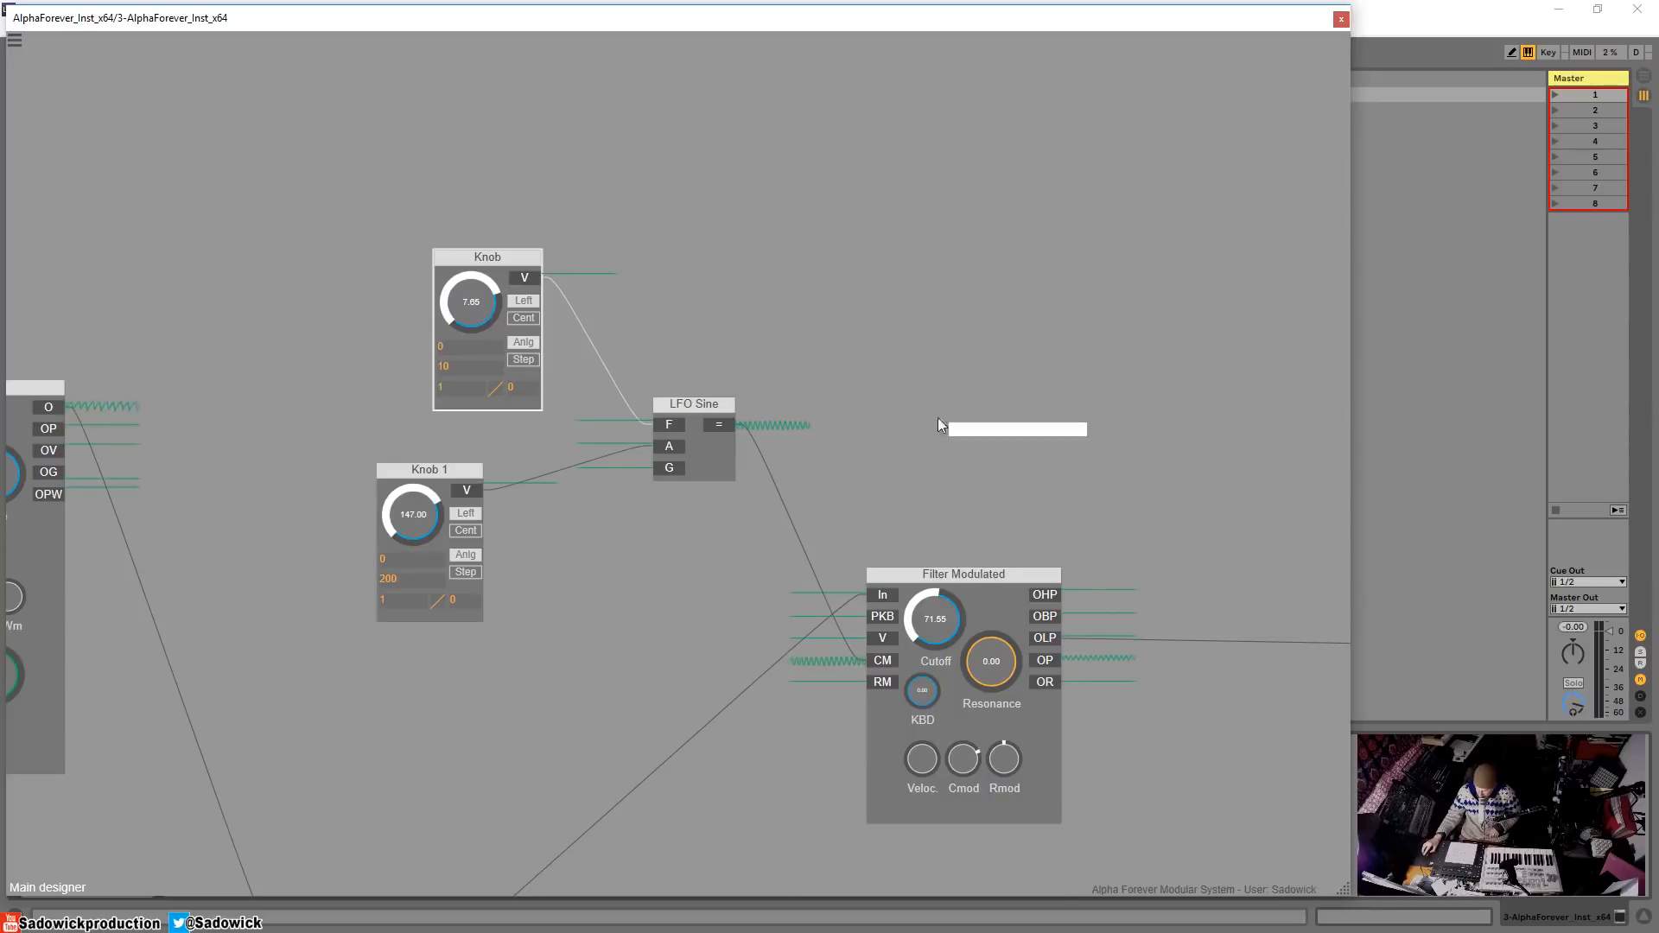
left_click(923, 311)
left_click_drag(1061, 355, 897, 309)
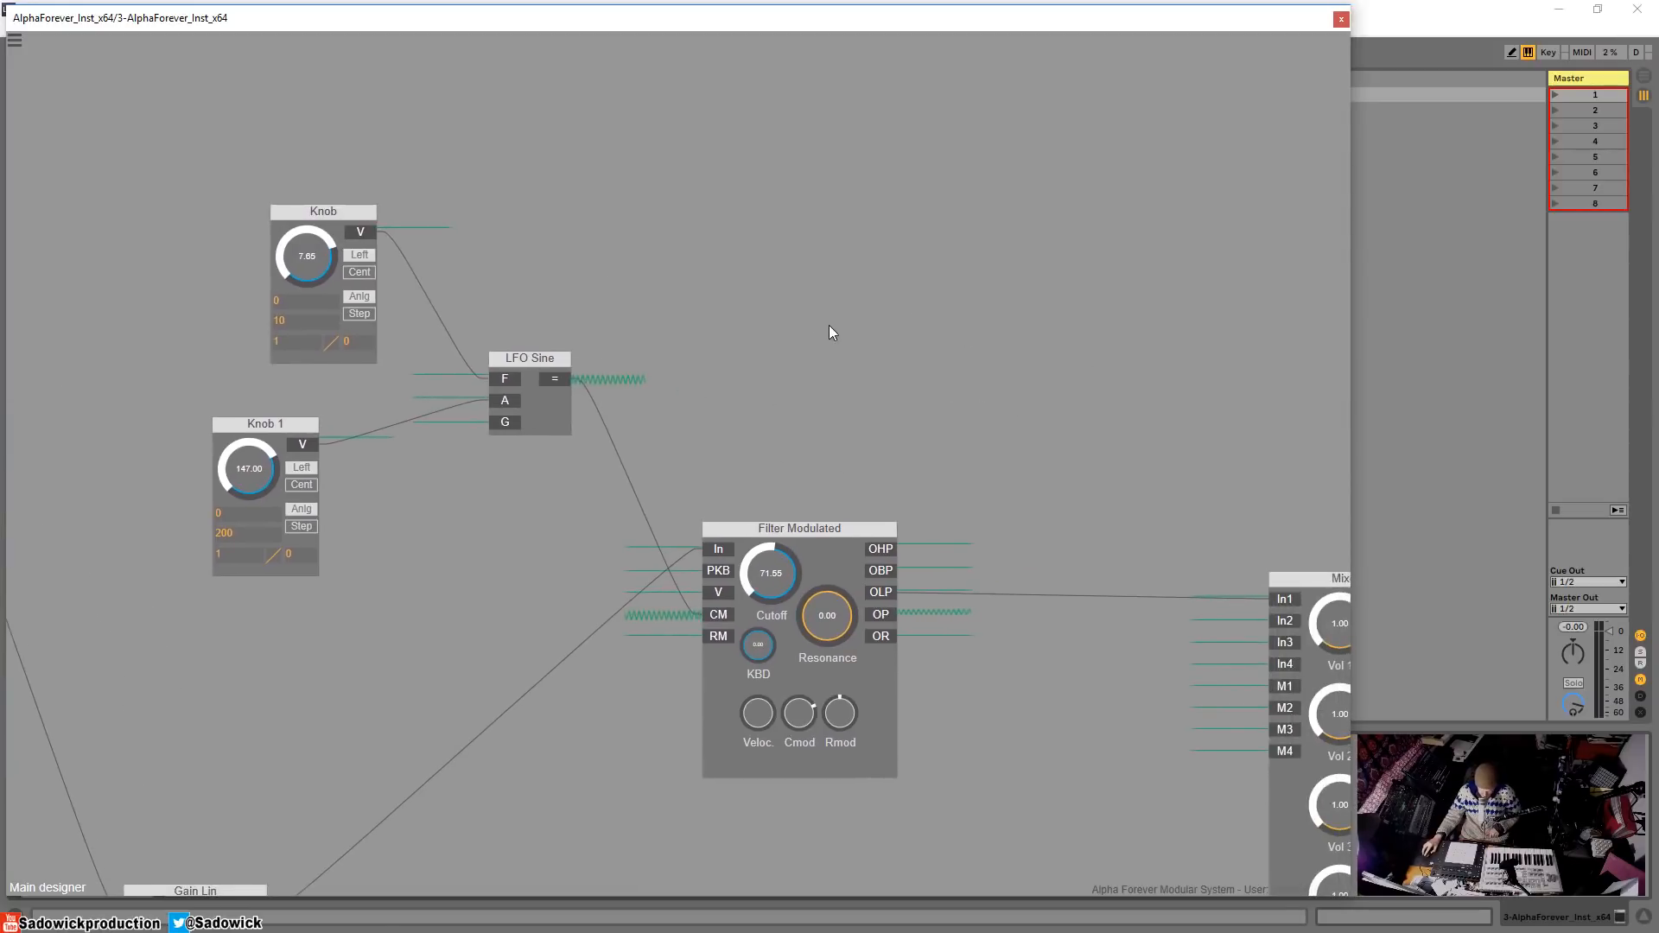
key("Tab")
key("Tab")
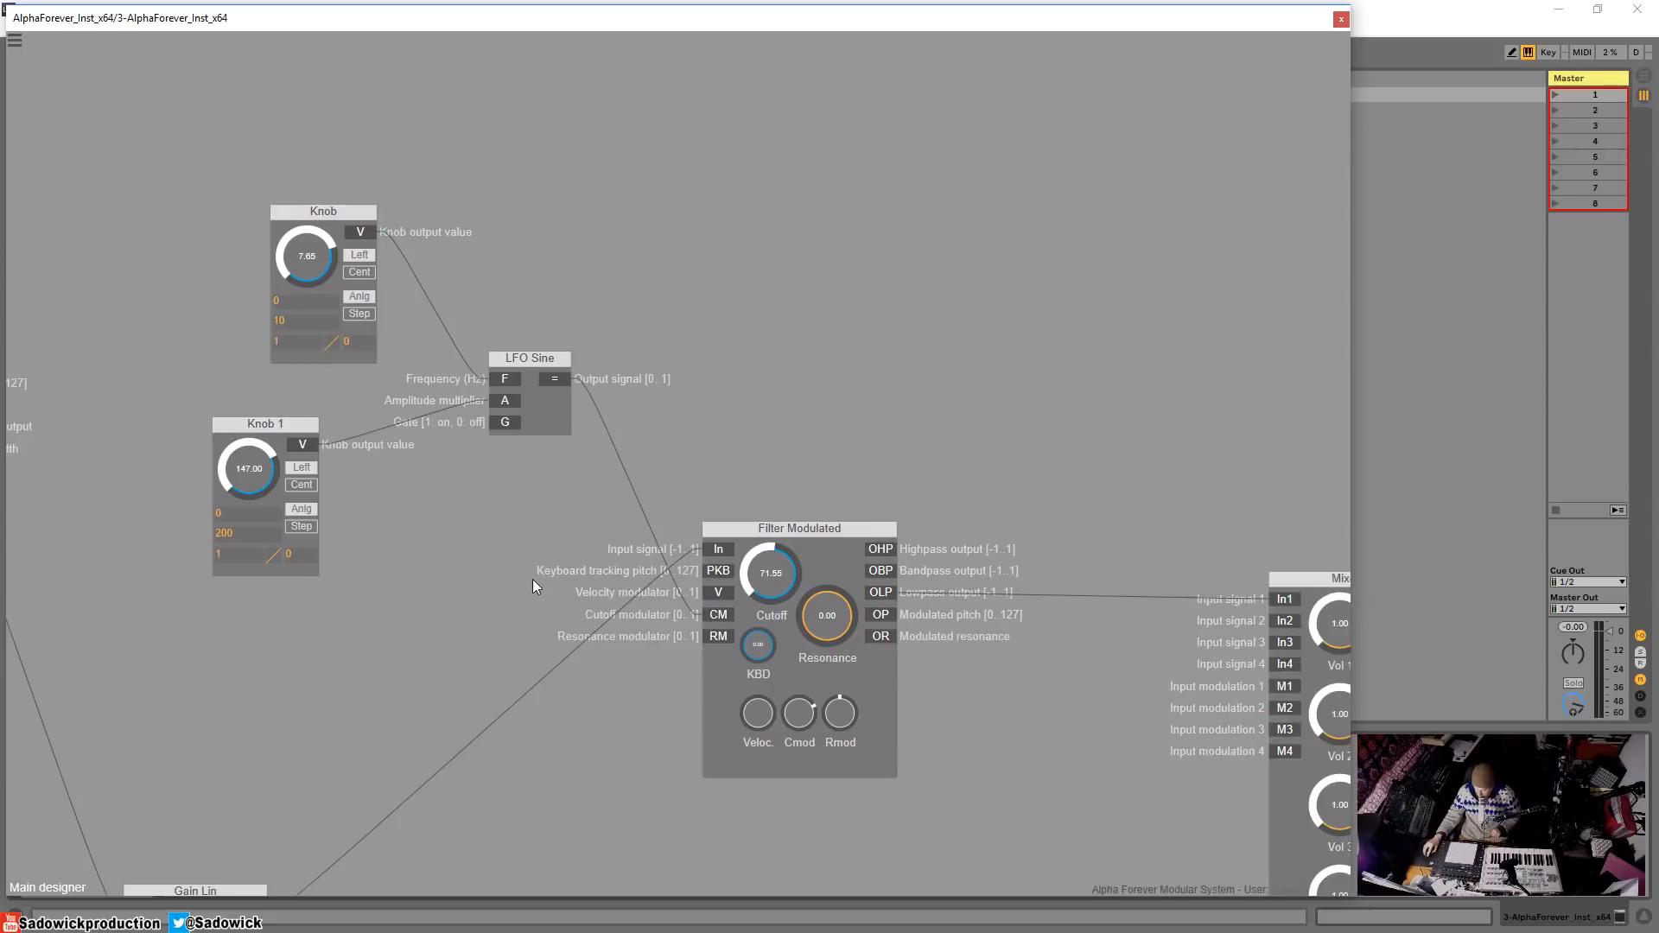
- Add a second ADSR Modulated module and place it below Filter Modulated
left_click_drag(480, 603, 506, 340)
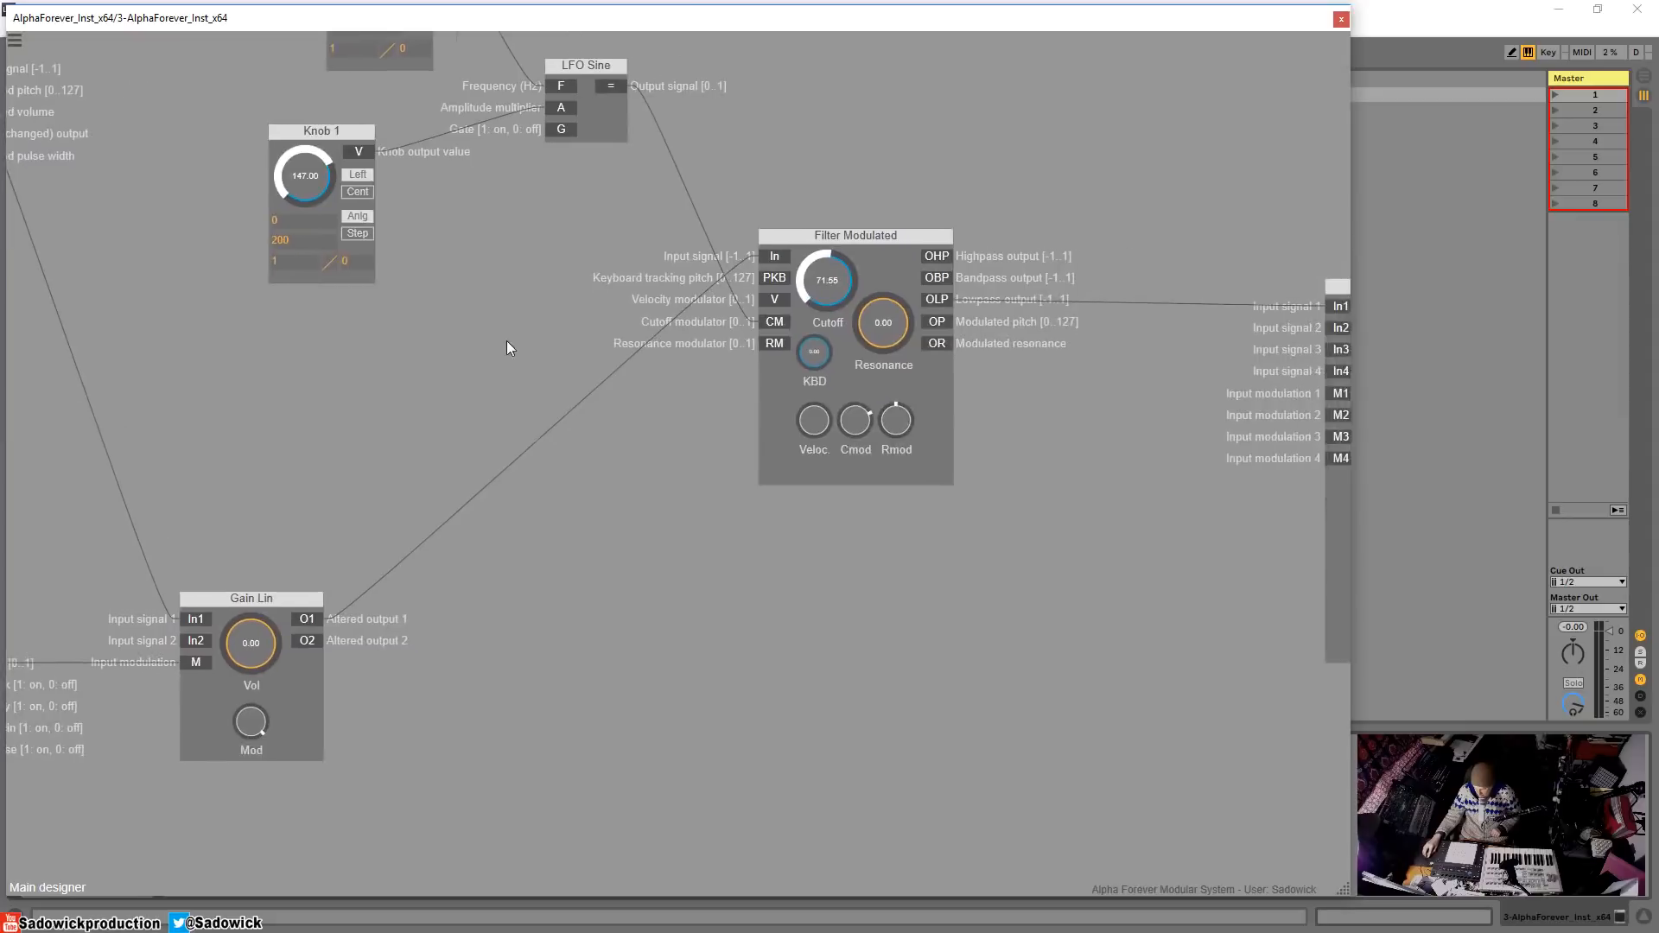
double_click(759, 662)
type("ad")
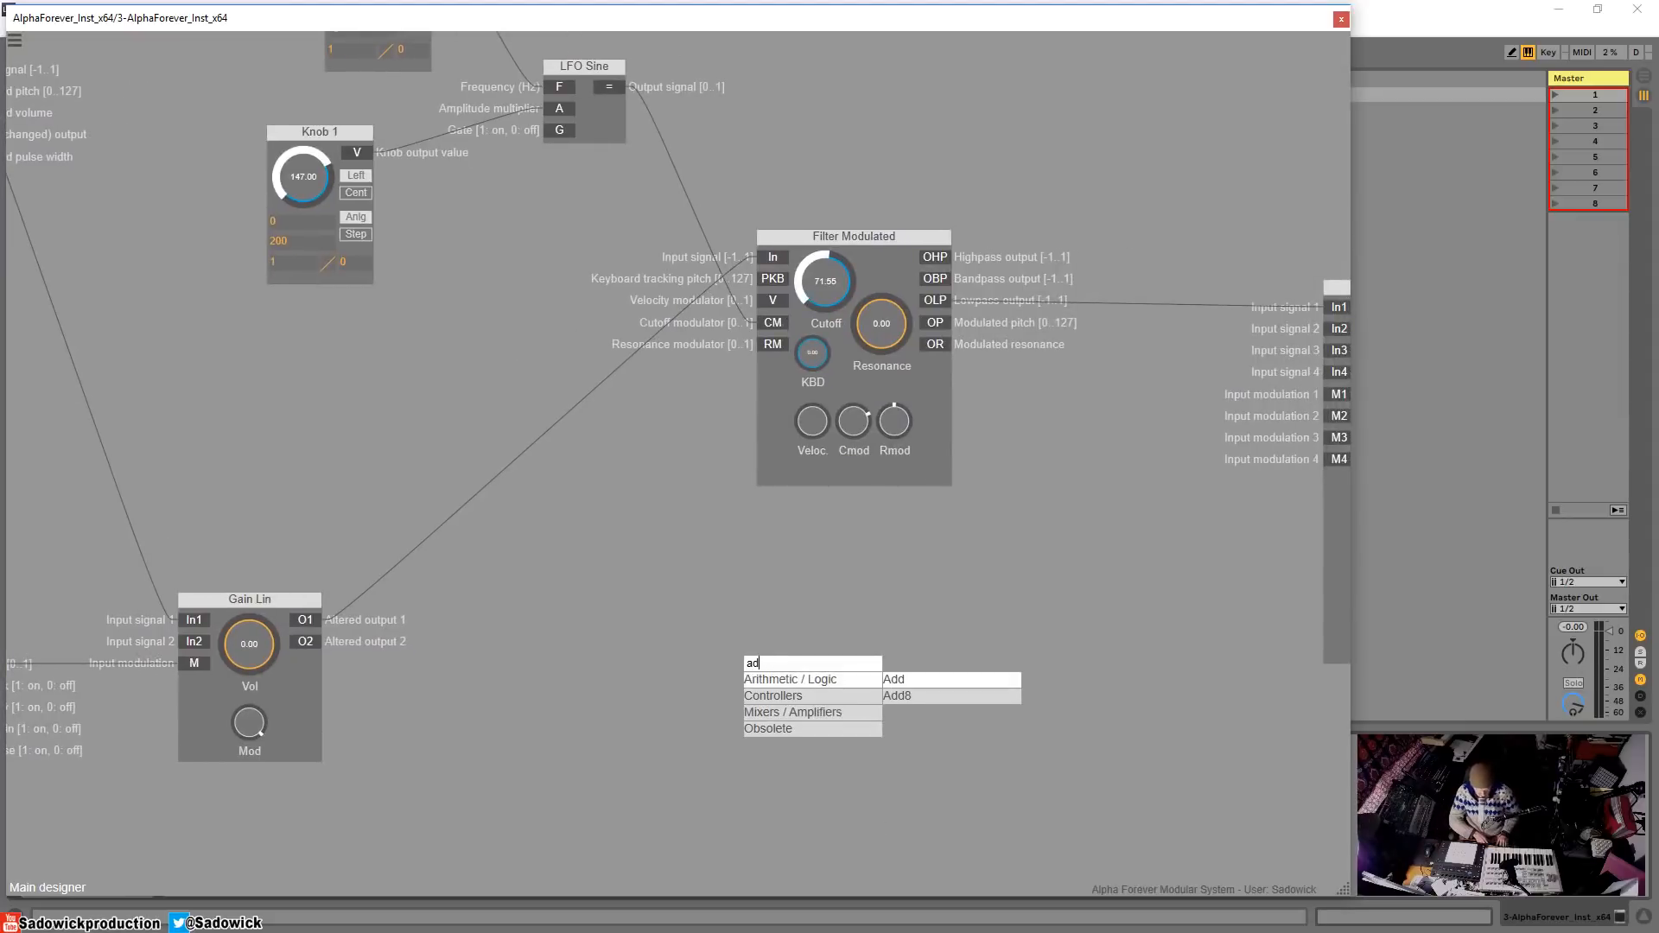
type("s")
key("Return")
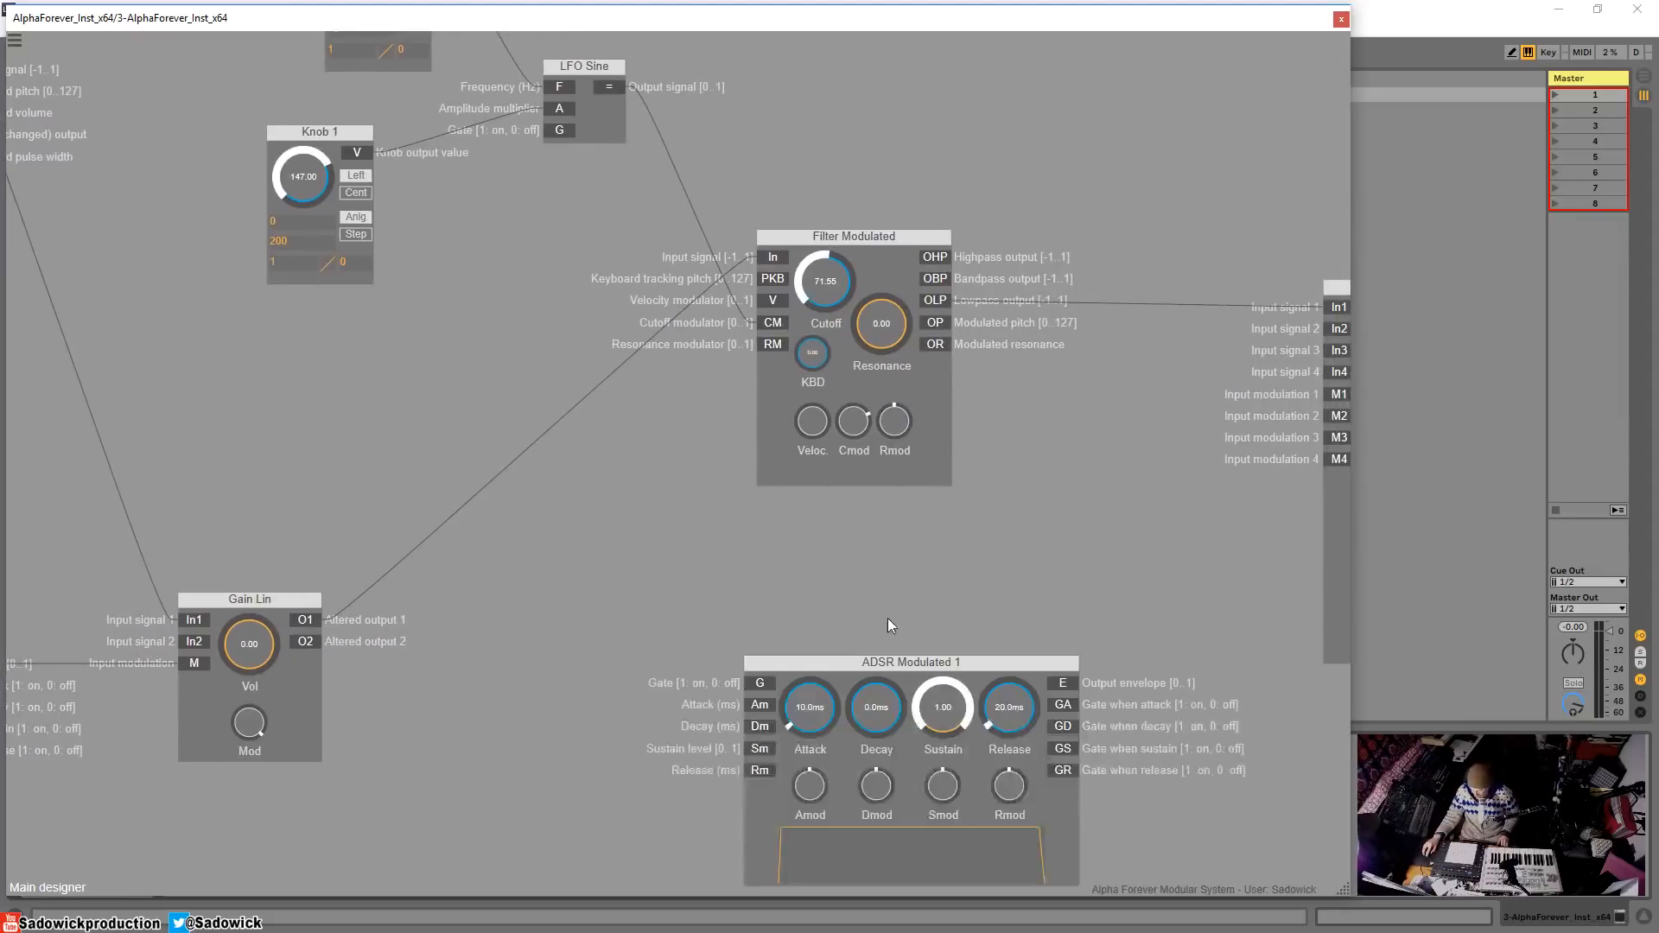
left_click_drag(966, 676, 910, 608)
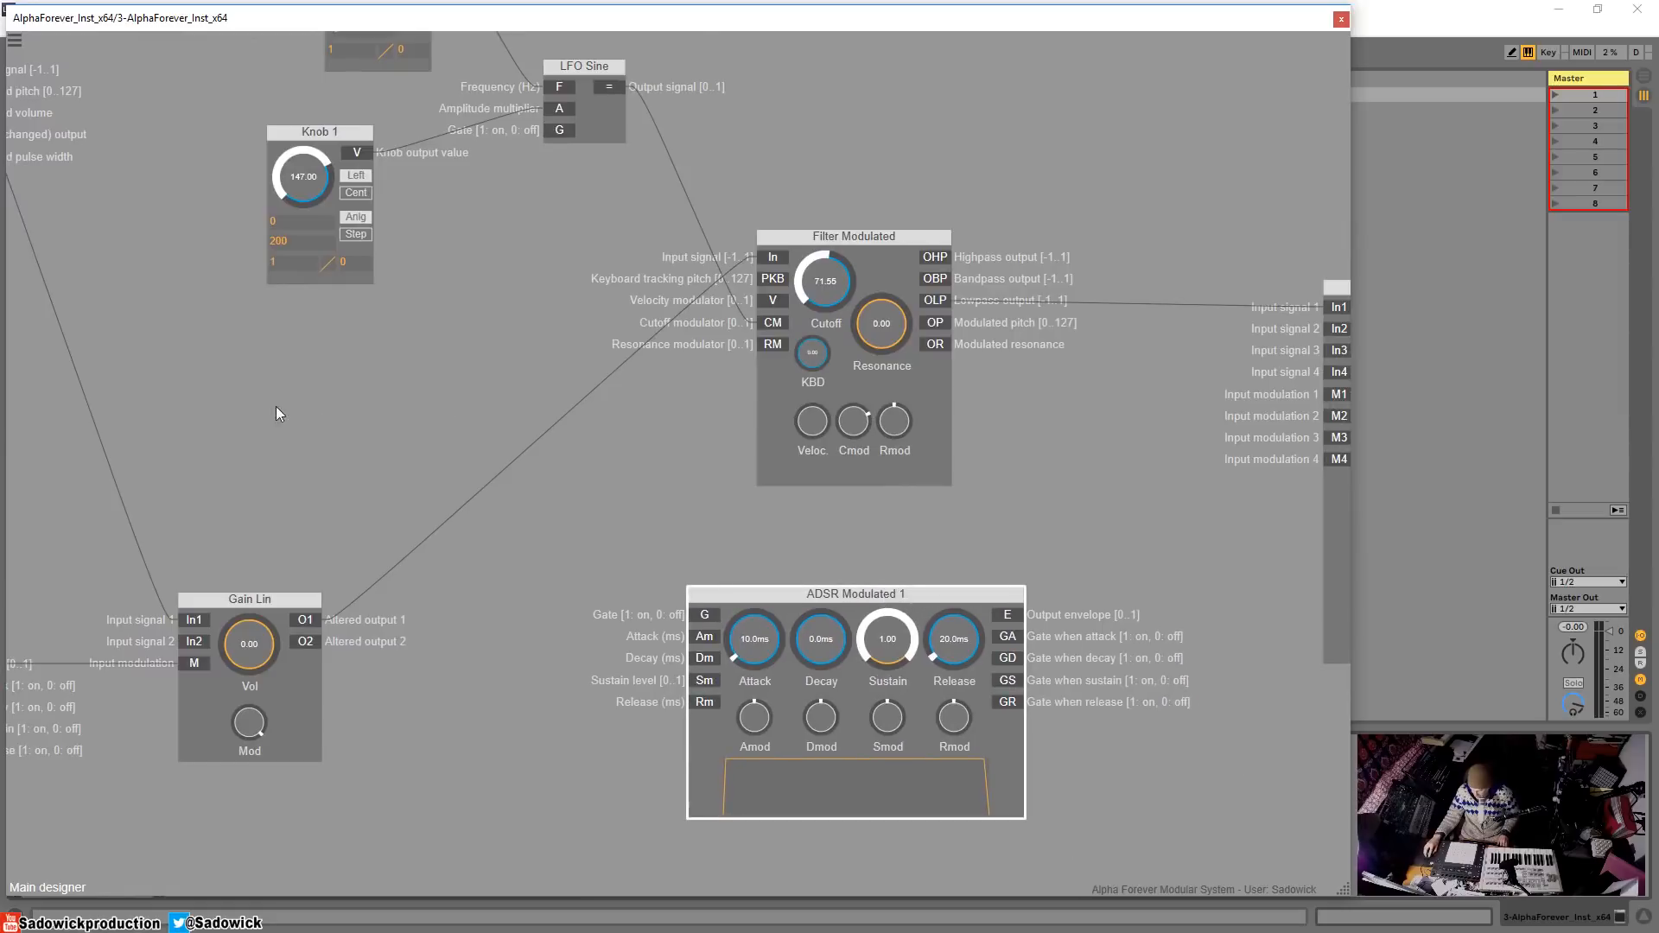
- Wire the Midi Note module's gate output to the G input of ADSR Modulated 1
left_click_drag(277, 407, 876, 413)
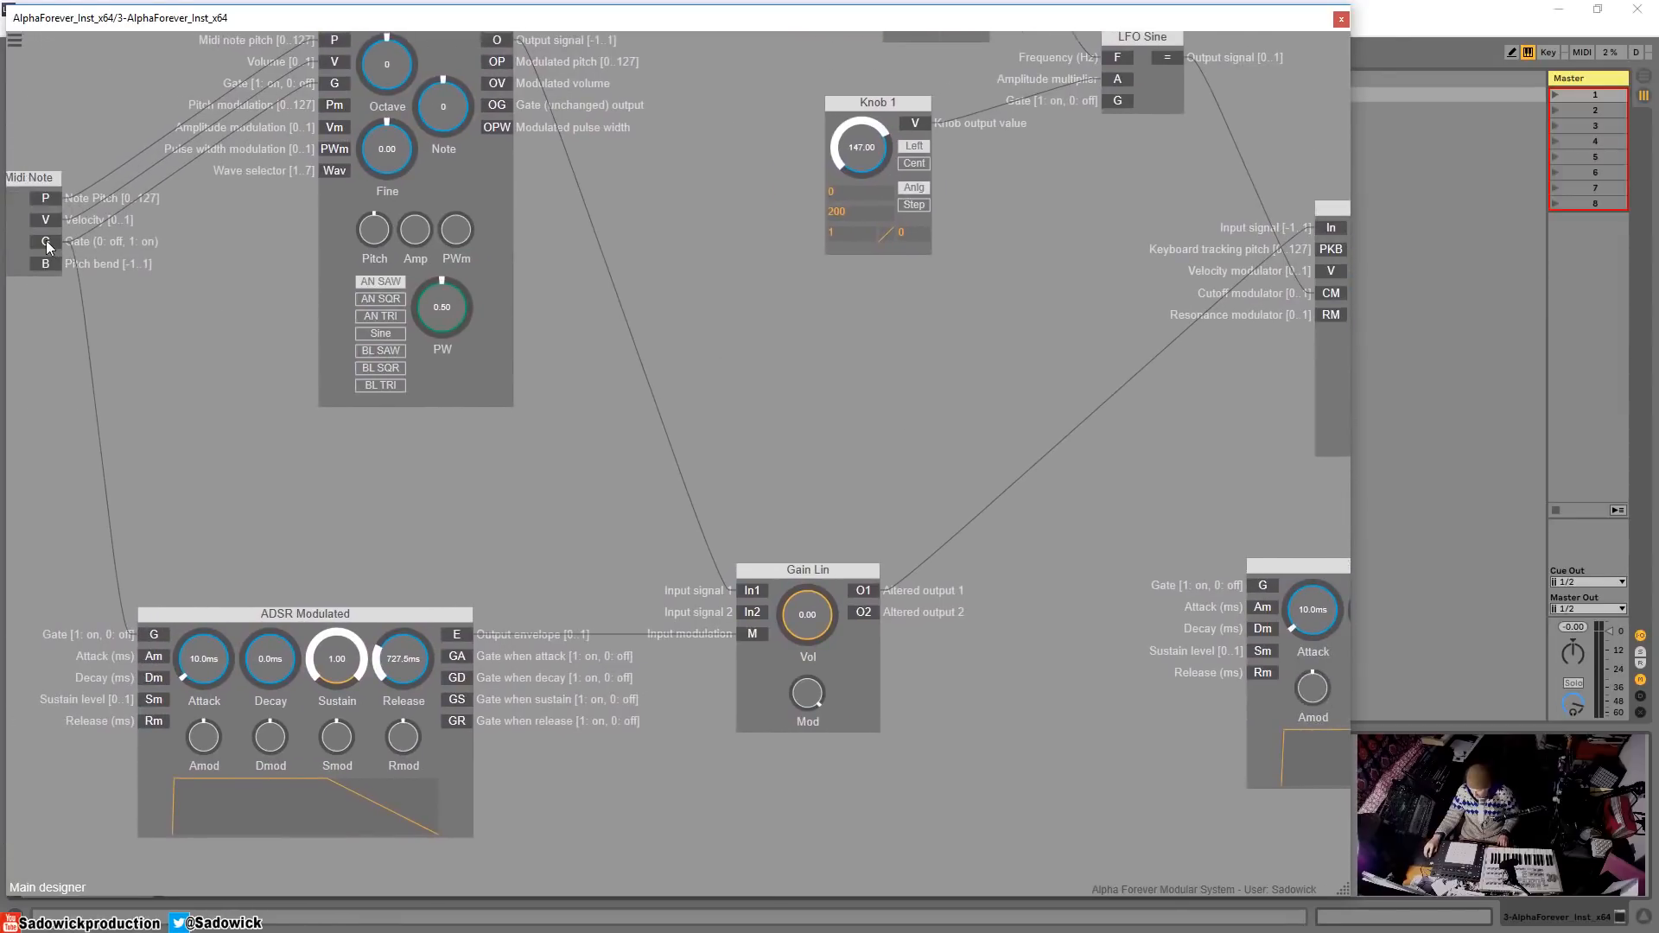
left_click_drag(47, 247, 1112, 577)
left_click_drag(1216, 507, 754, 517)
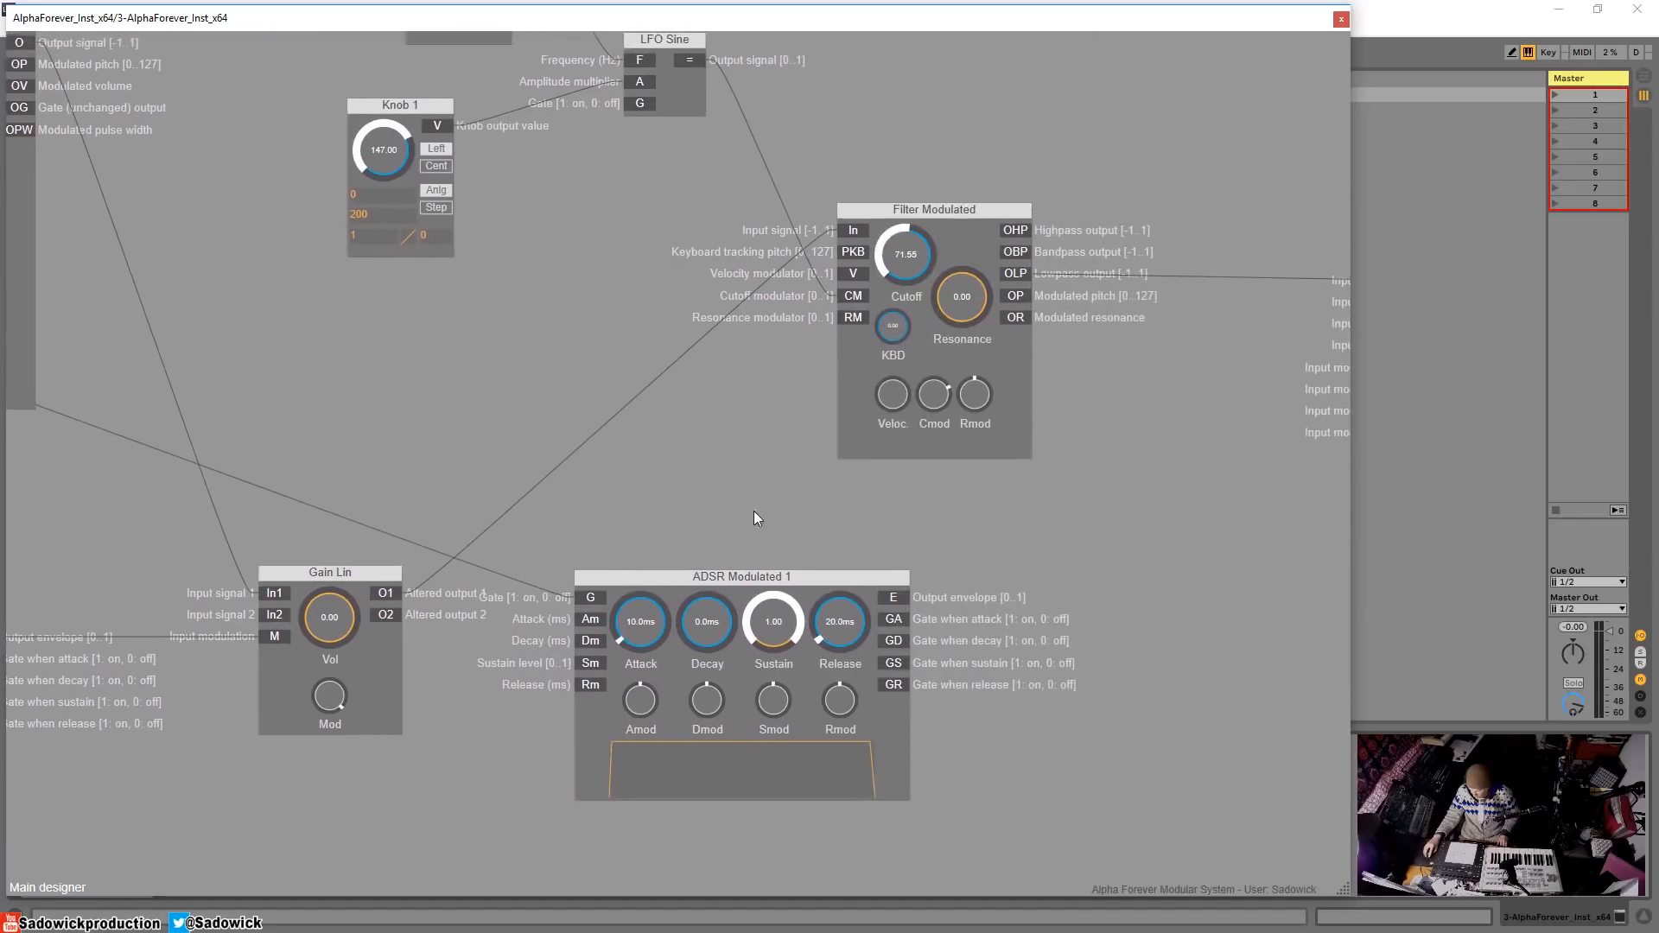
- Wire ADSR Modulated 1's envelope output to Filter Modulated's CM input, and set the envelope's sustain to 0.26 and decay to 729.0 ms
left_click_drag(774, 416, 853, 297)
left_click_drag(961, 209, 1021, 203)
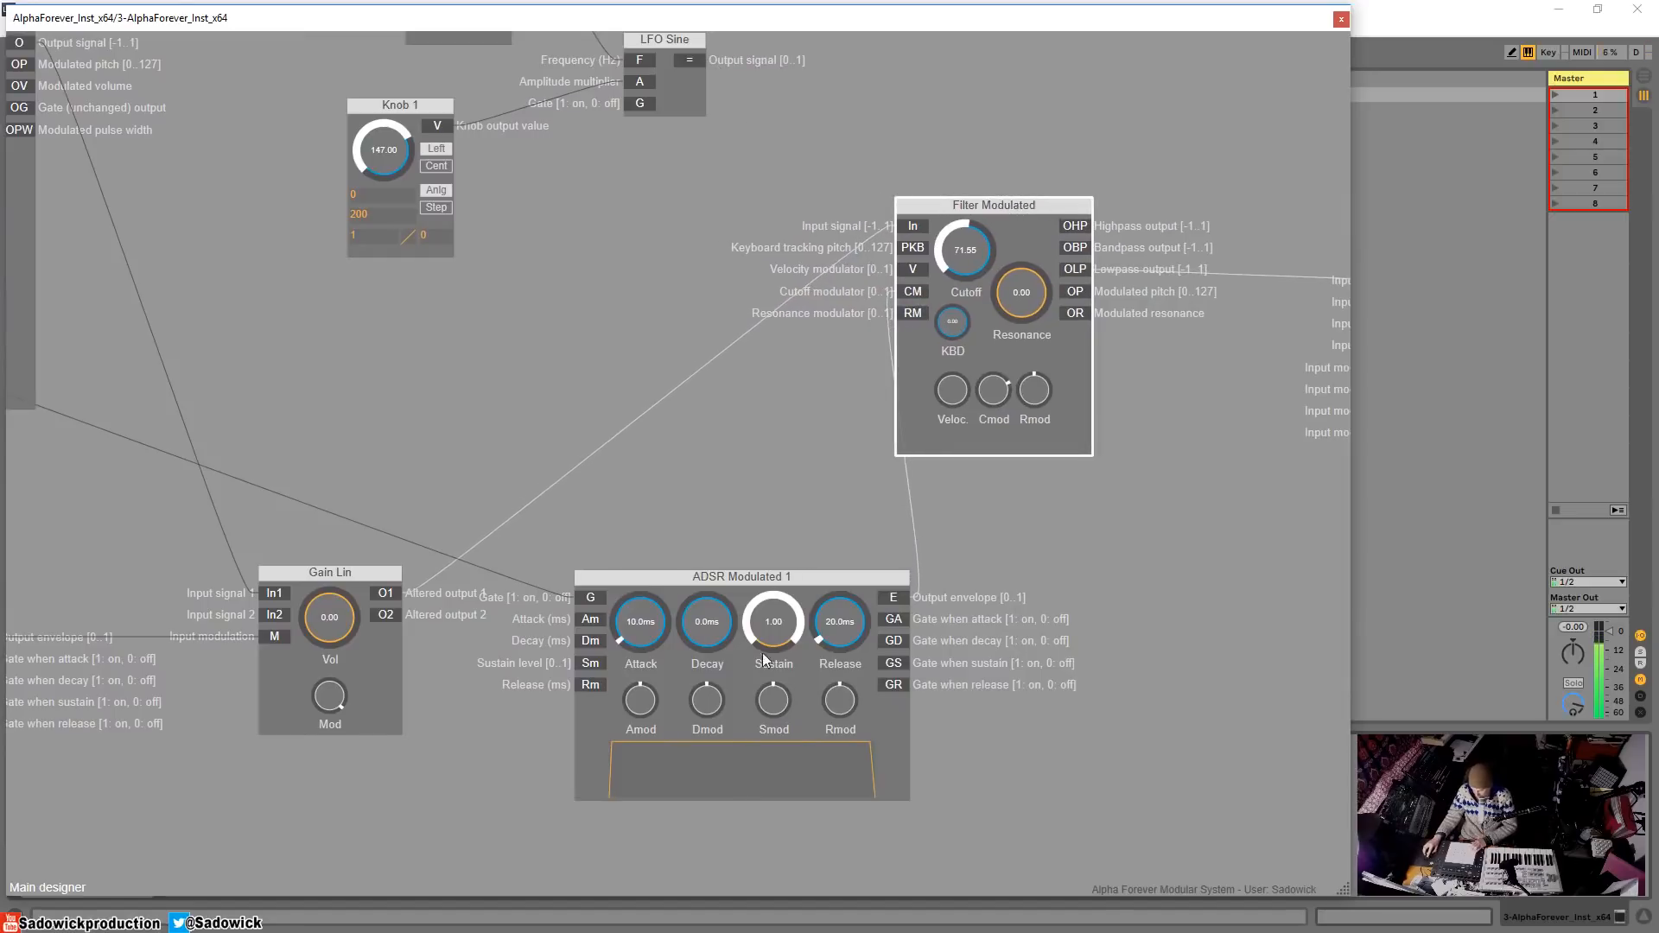
left_click_drag(773, 621, 749, 712)
left_click_drag(713, 645, 712, 591)
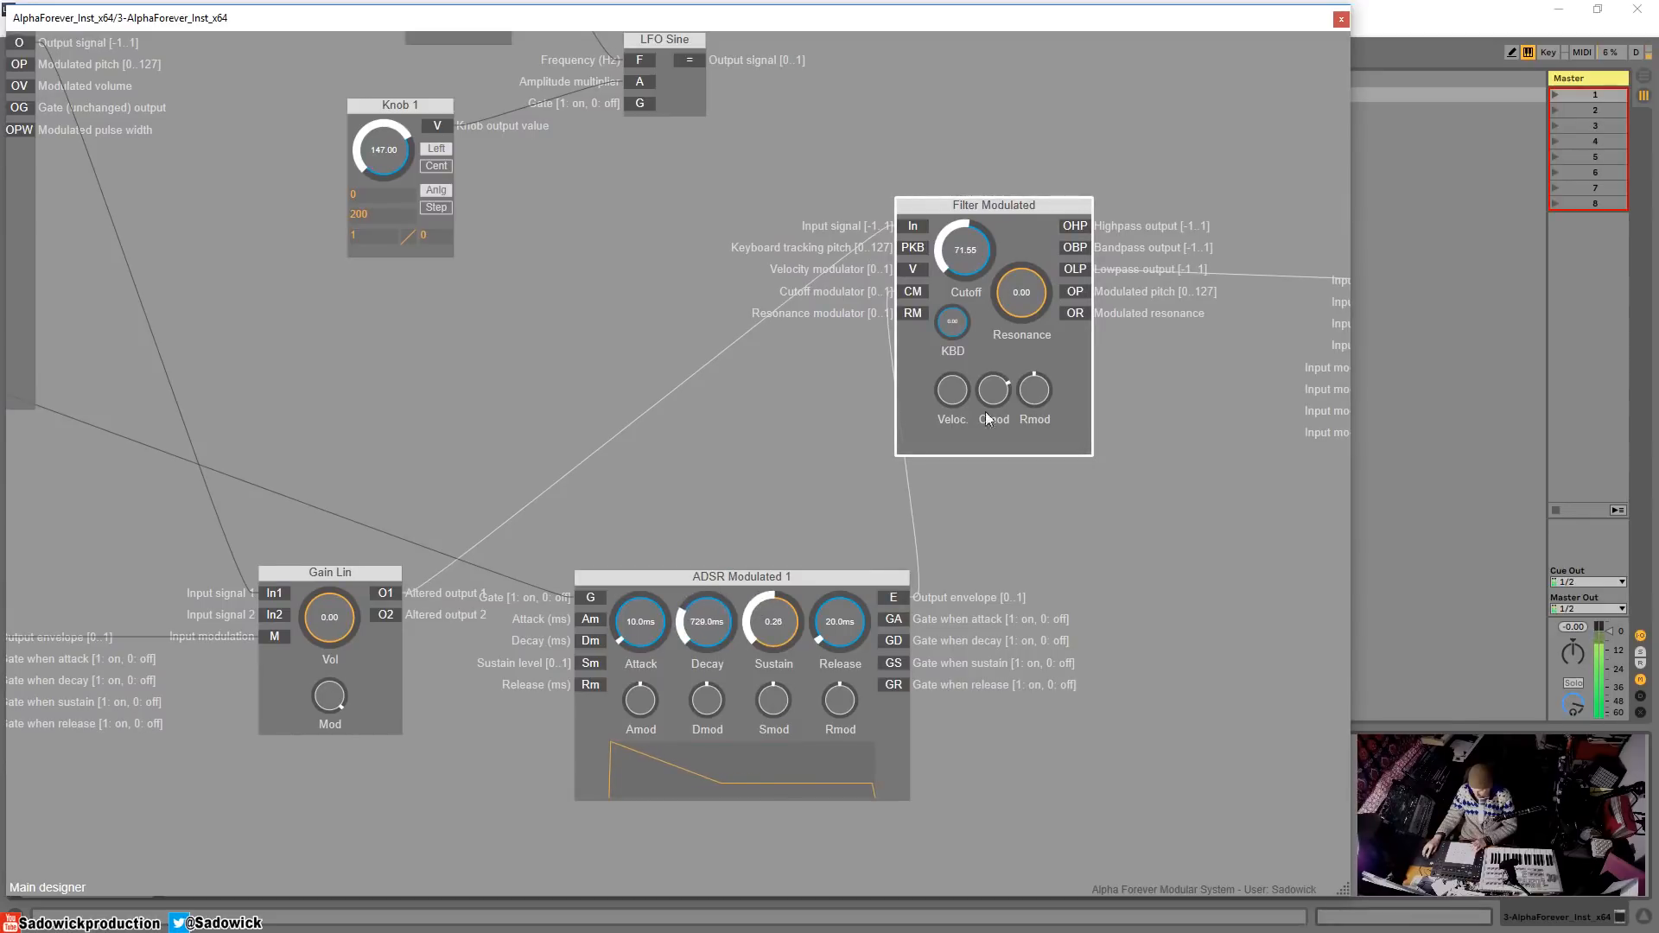
- Raise Filter Modulated's Cmod amount with cutoff at 58.73, and switch the port display to signal waveforms
left_click_drag(1002, 392, 968, 289)
left_click_drag(812, 577, 809, 522)
double_click(558, 288)
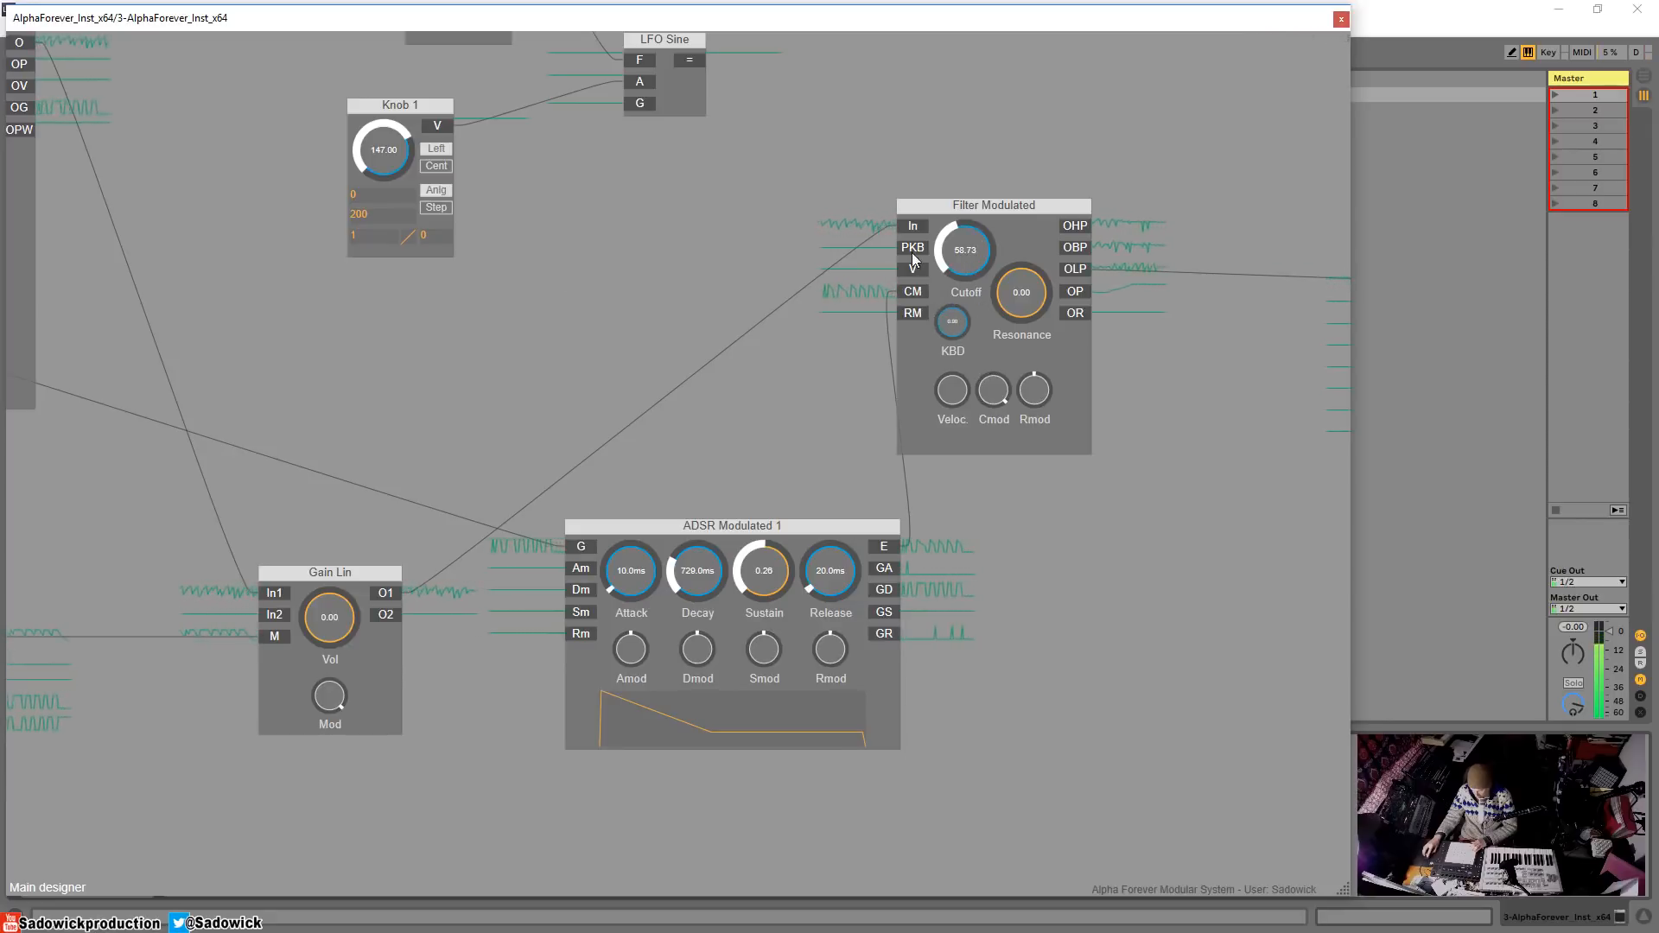
- Try a minimal Cmod, restore it with cutoff at 96.53, and set ADSR Modulated 1's sustain to 0.00 and decay to 144.0 ms
left_click_drag(991, 412, 988, 455)
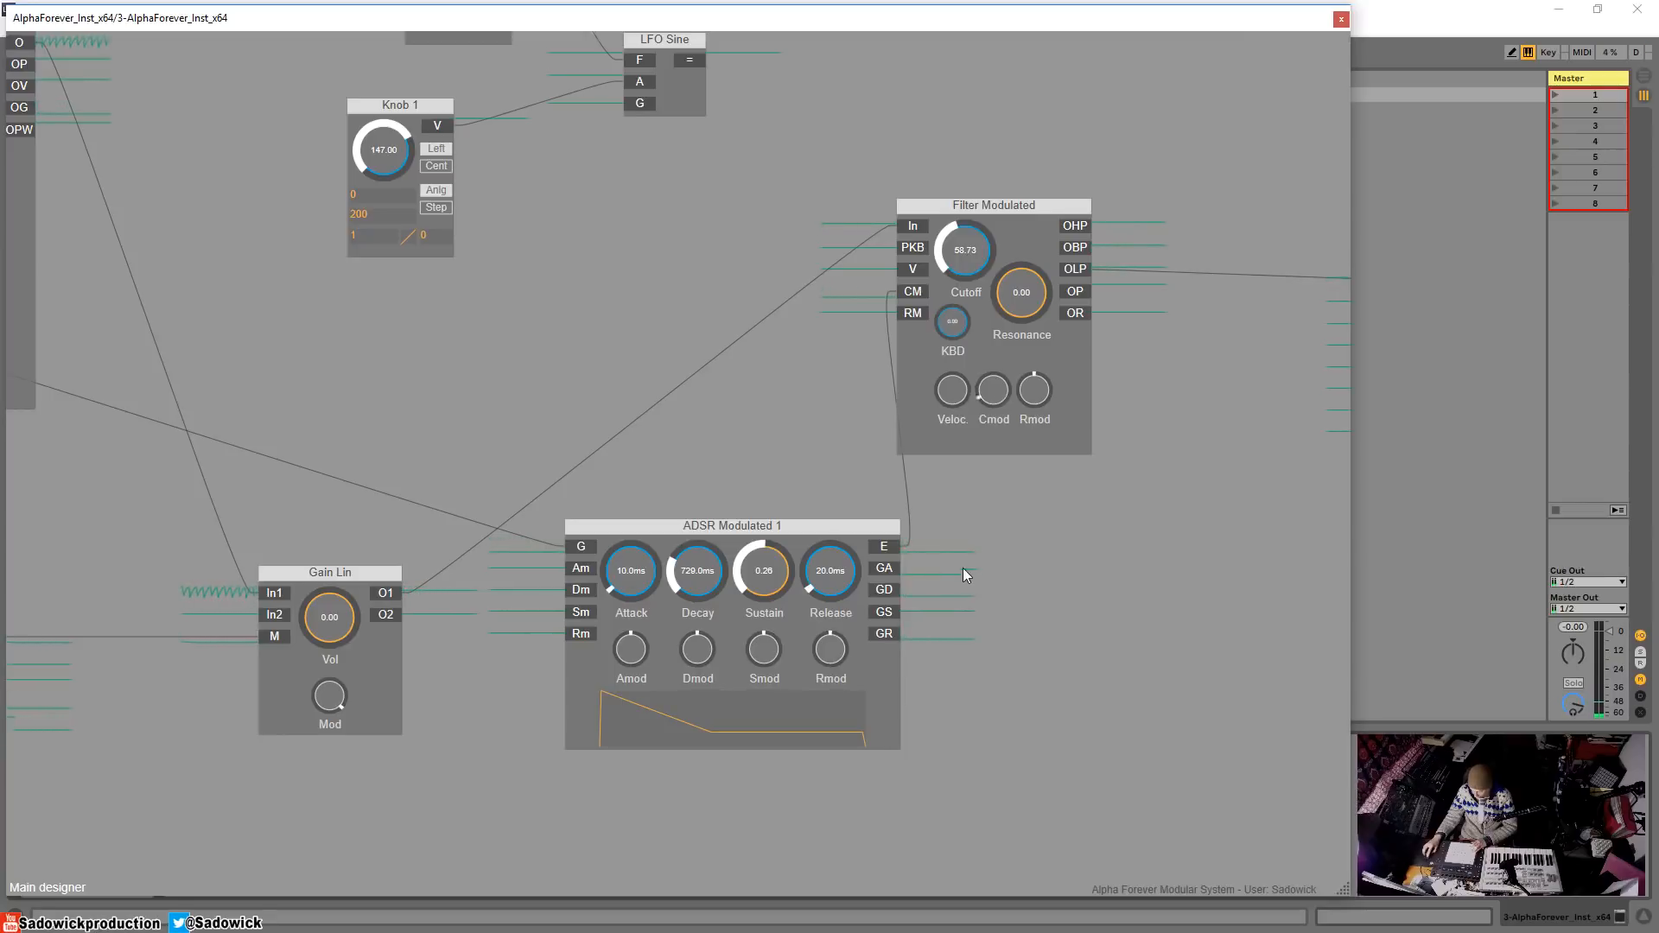
left_click_drag(962, 568, 988, 215)
left_click_drag(750, 576, 698, 596)
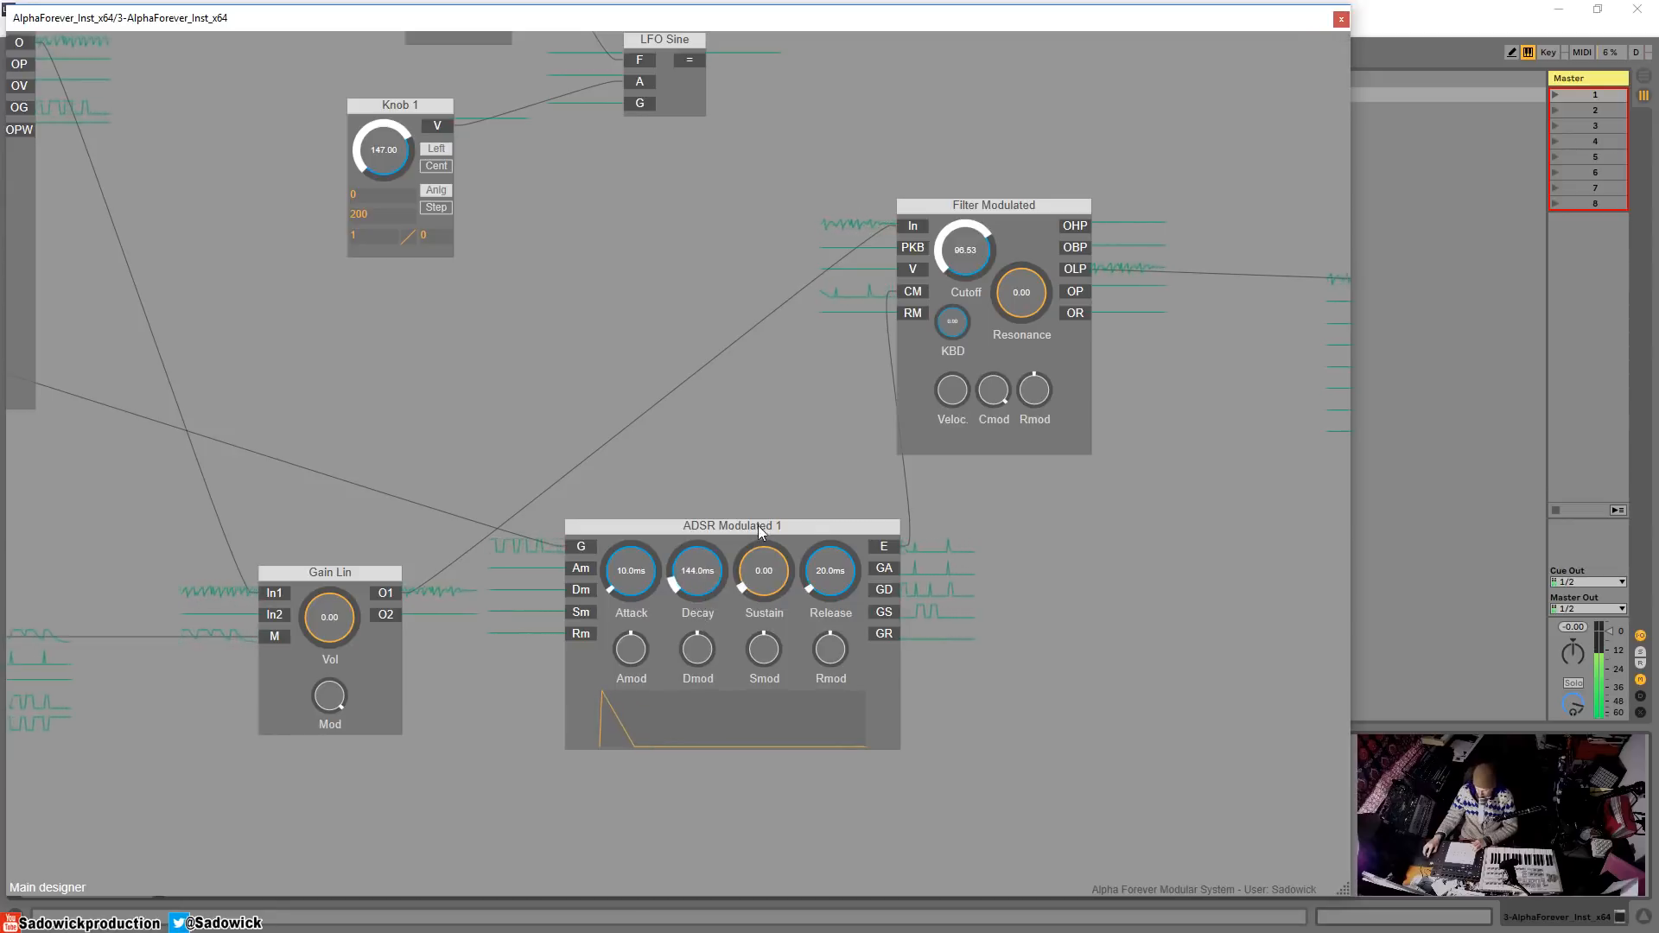
- Switch the port display back to text descriptions and reposition ADSR Modulated 1 to leave space below Filter Modulated
left_click_drag(759, 525, 727, 508)
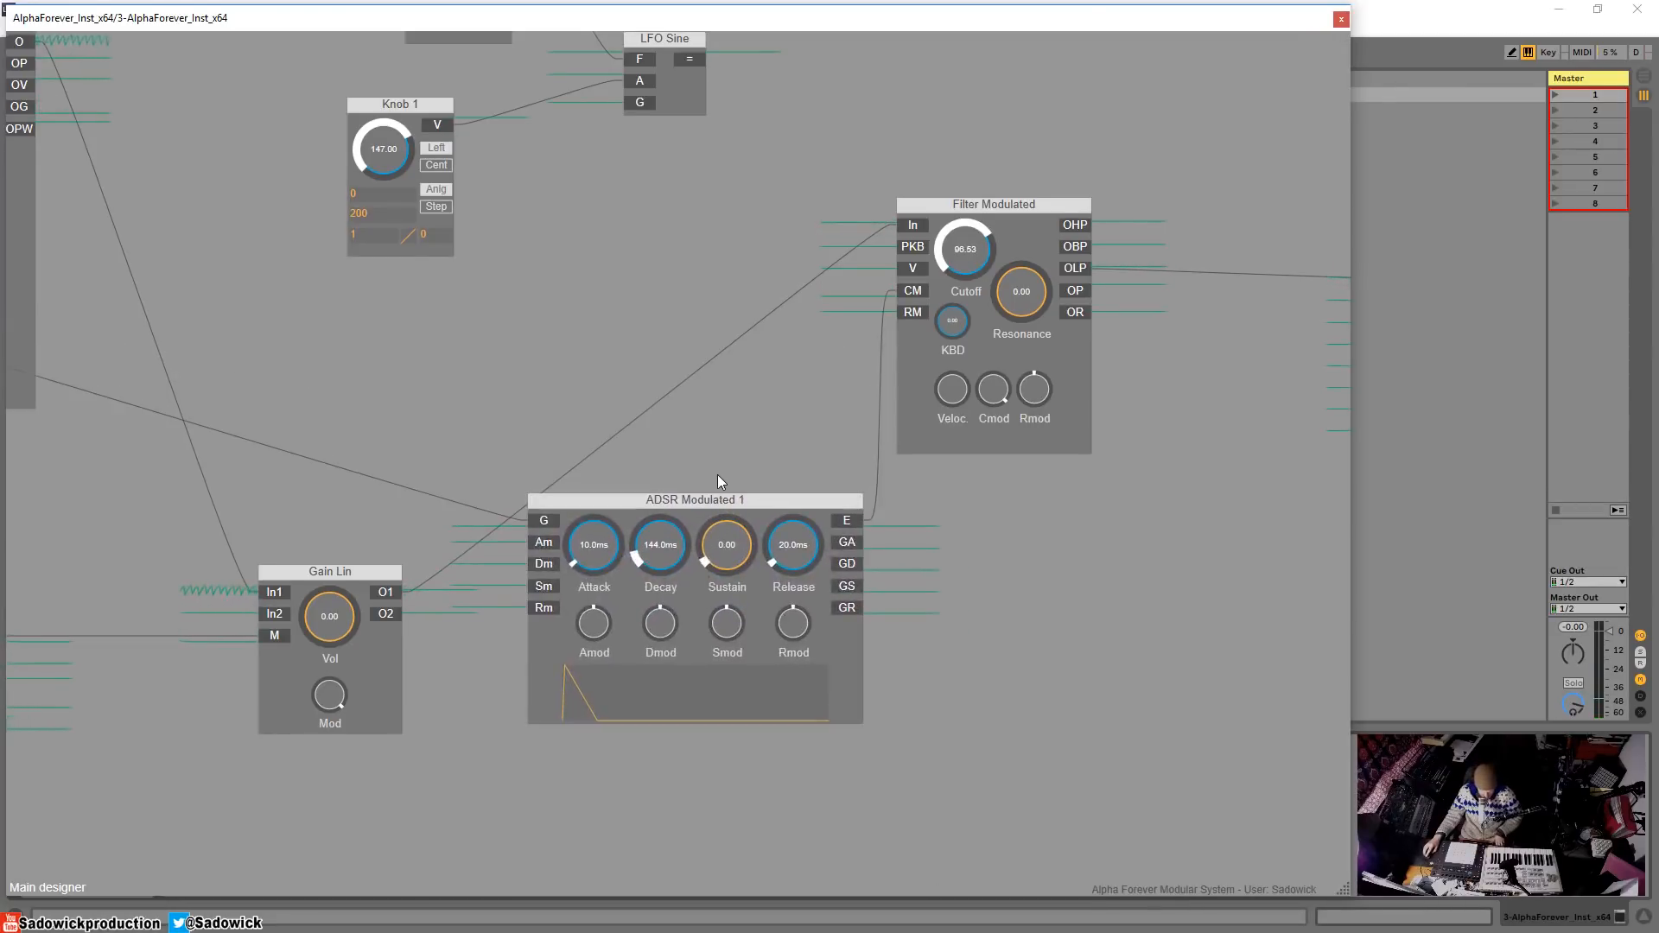
left_click(762, 406)
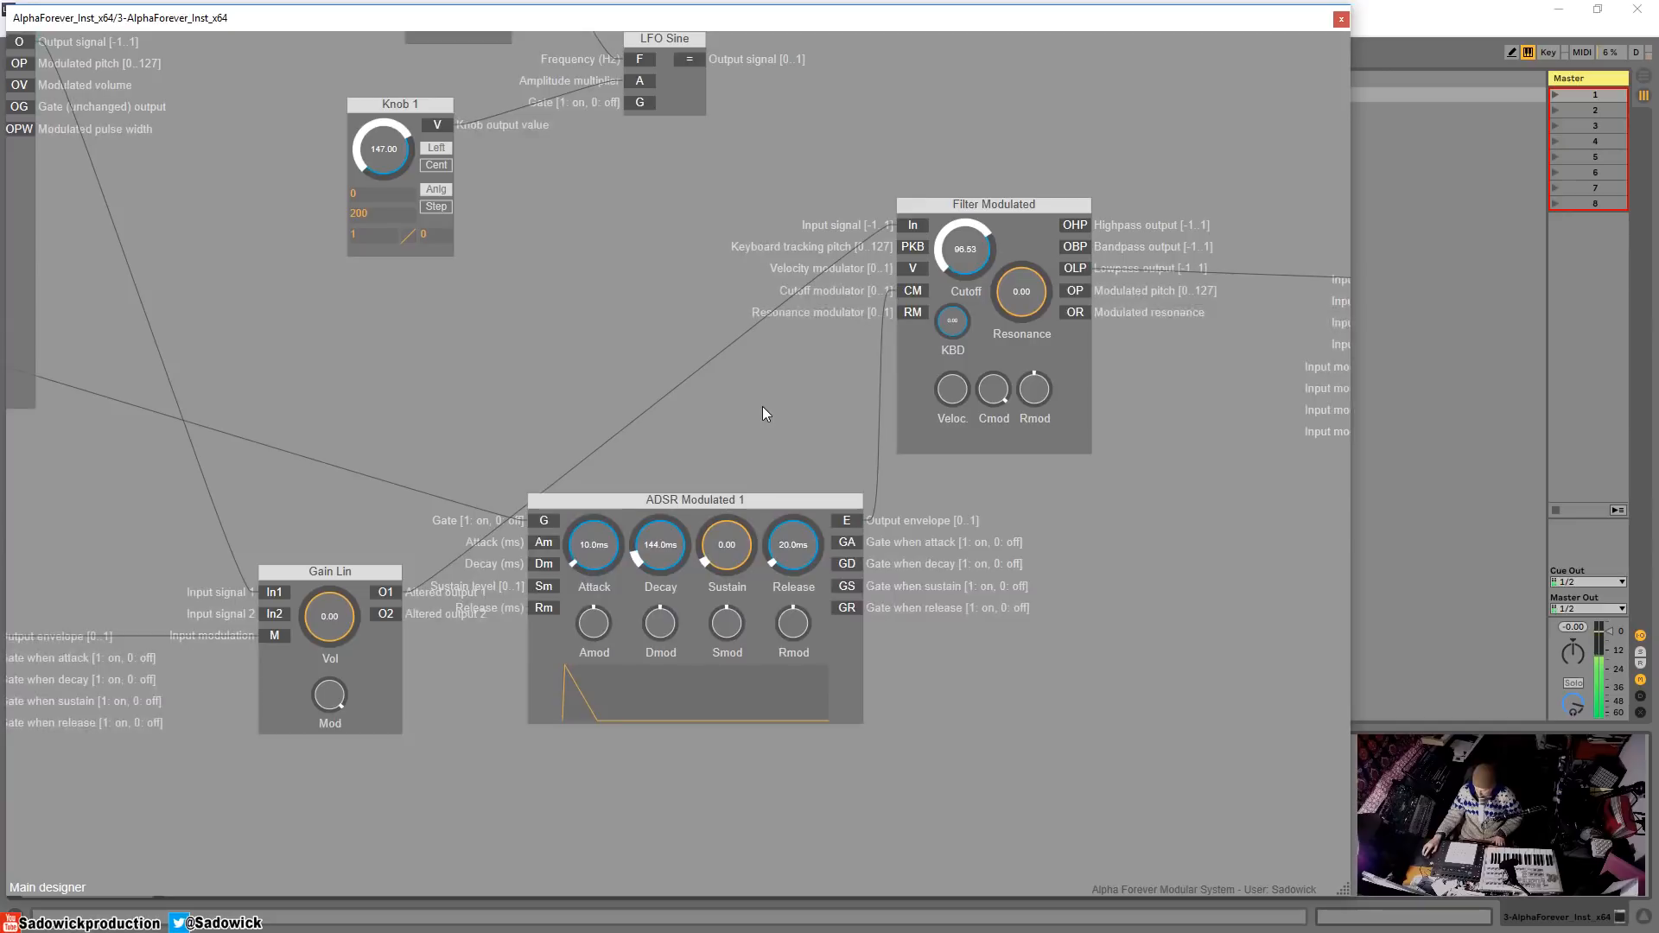
left_click_drag(839, 502, 840, 556)
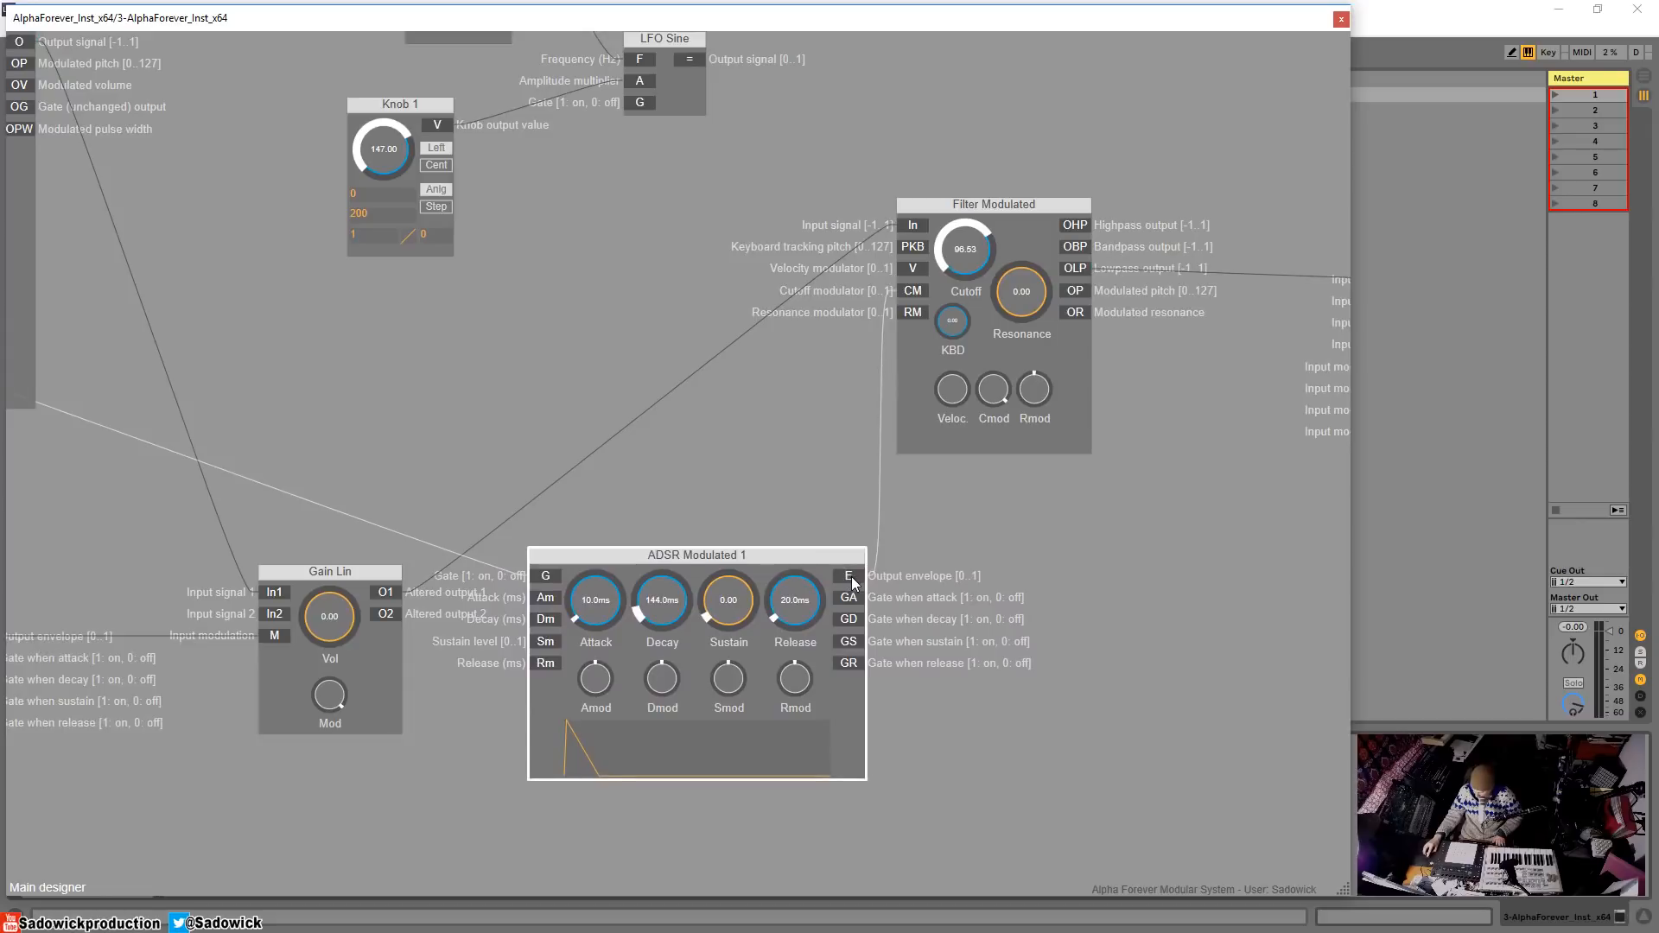
- Add a Mul module and wire it between ADSR Modulated 1's envelope output and Filter Modulated's CM input
double_click(851, 501)
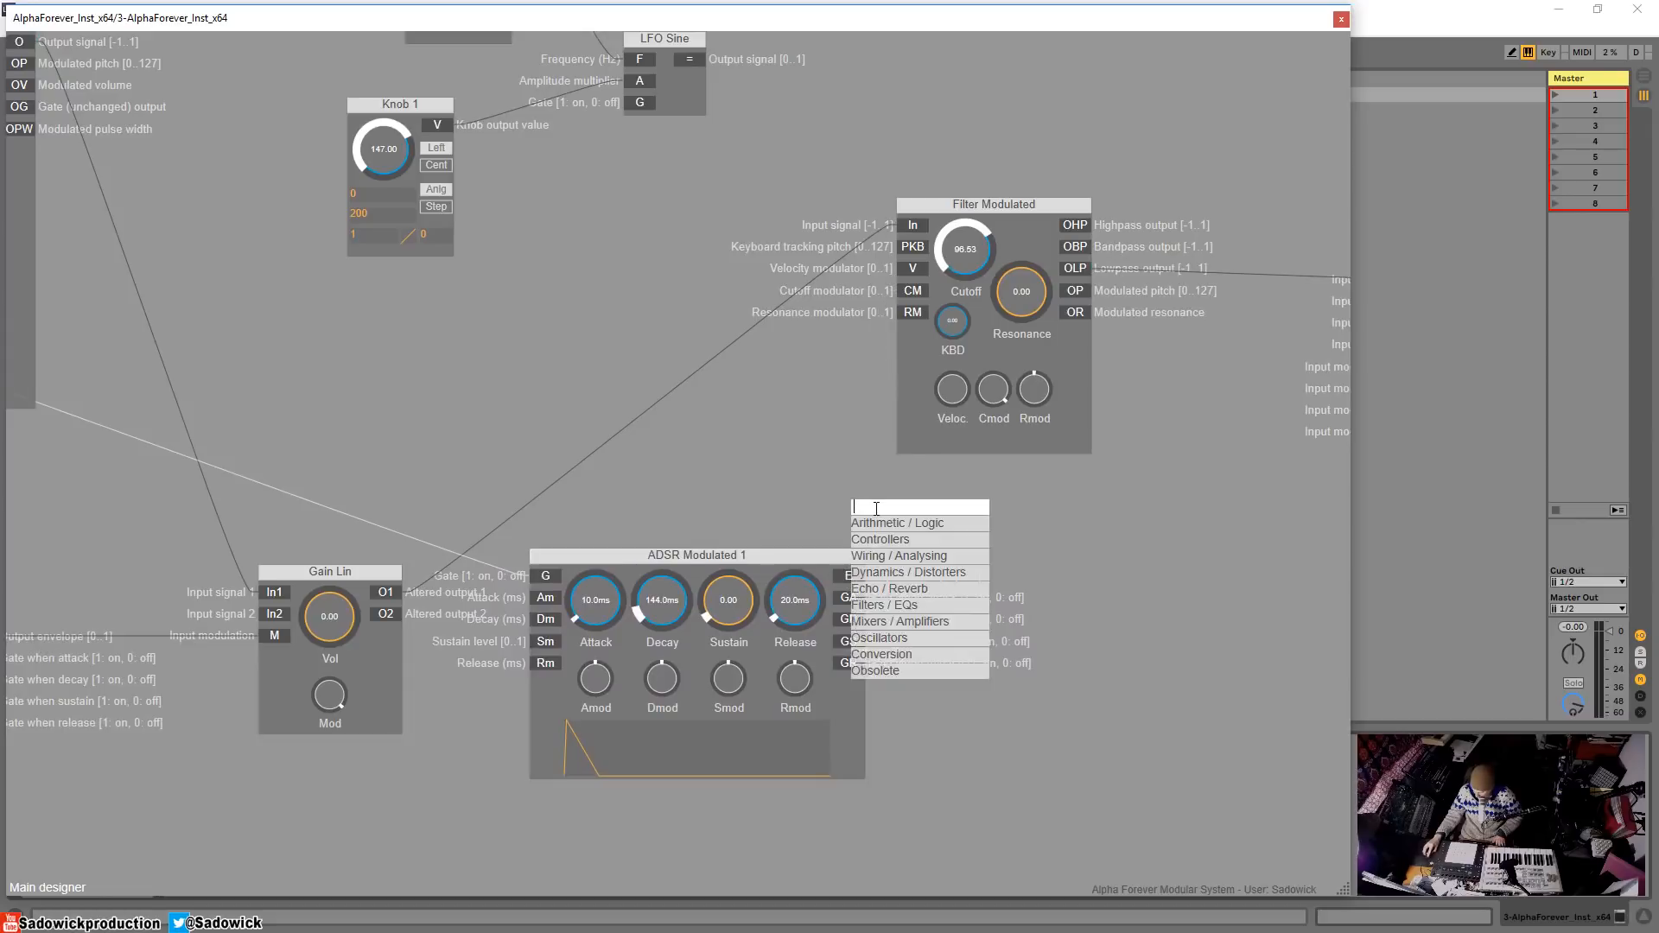
type("multi")
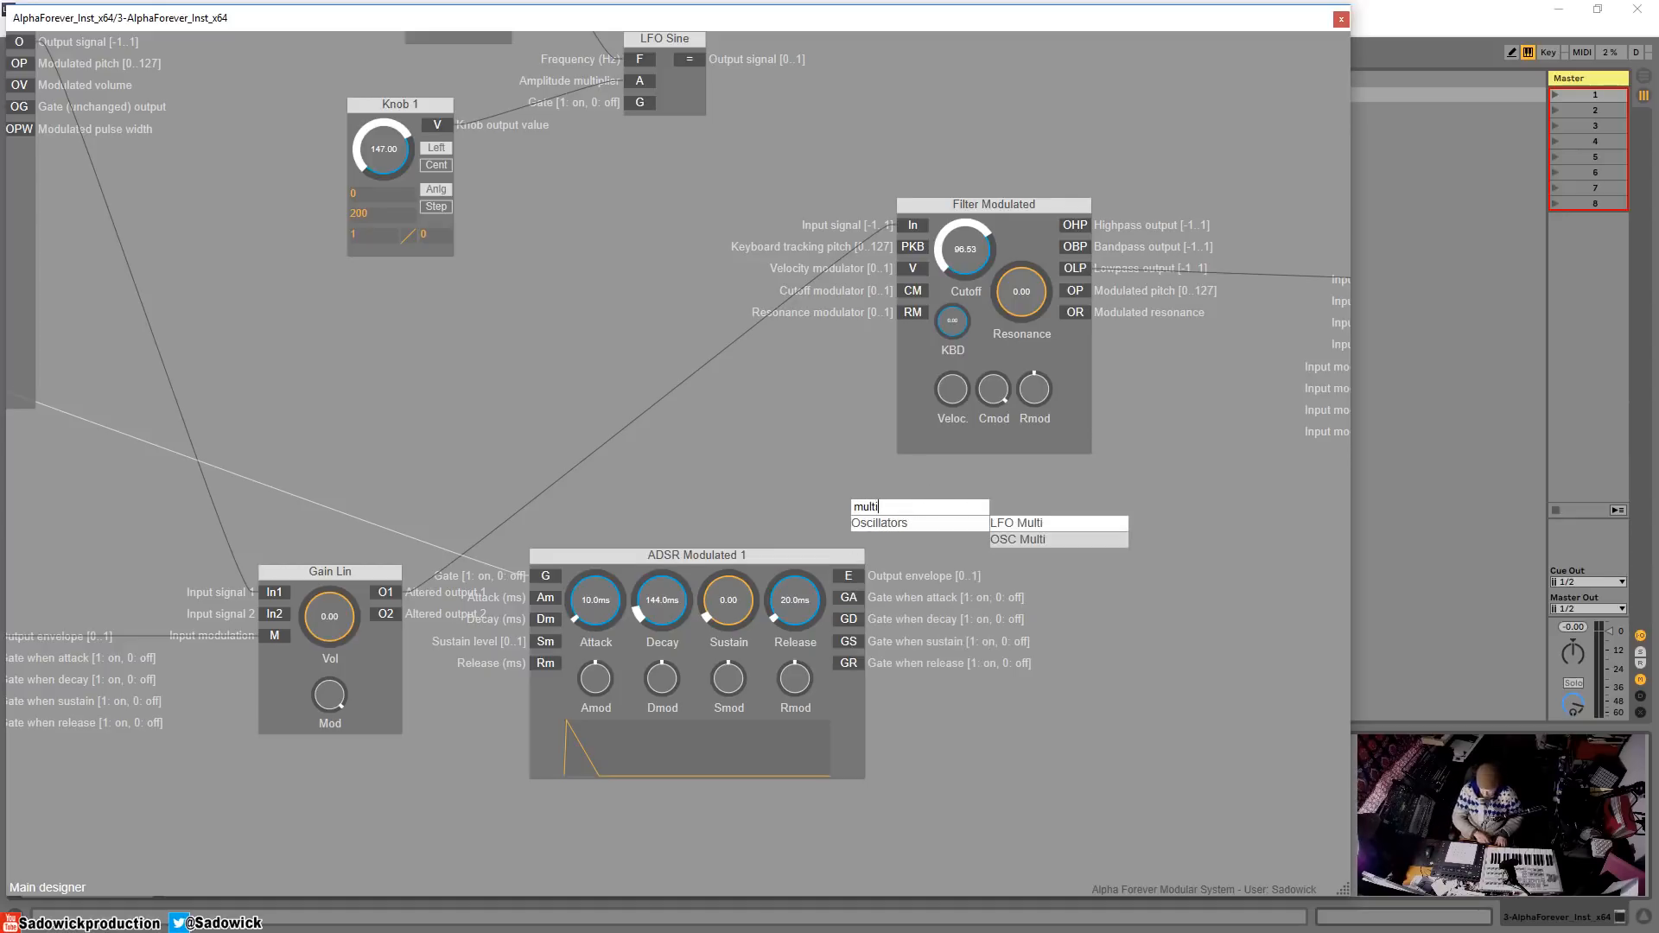
double_click(911, 506)
key("BackSpace")
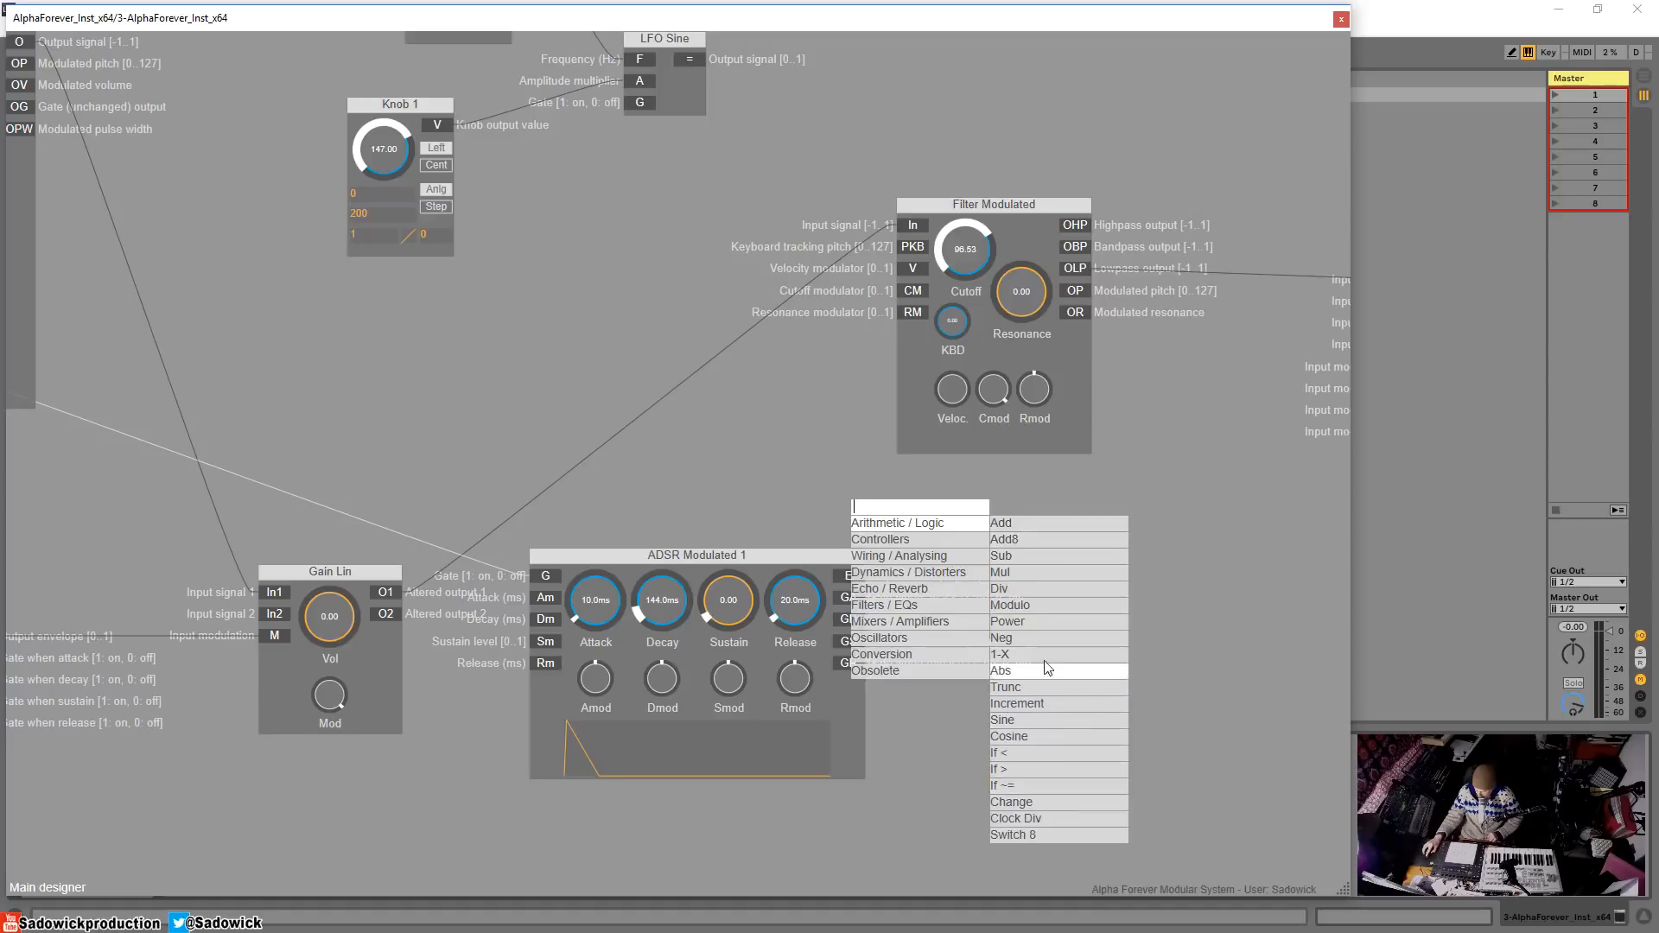
left_click(1035, 572)
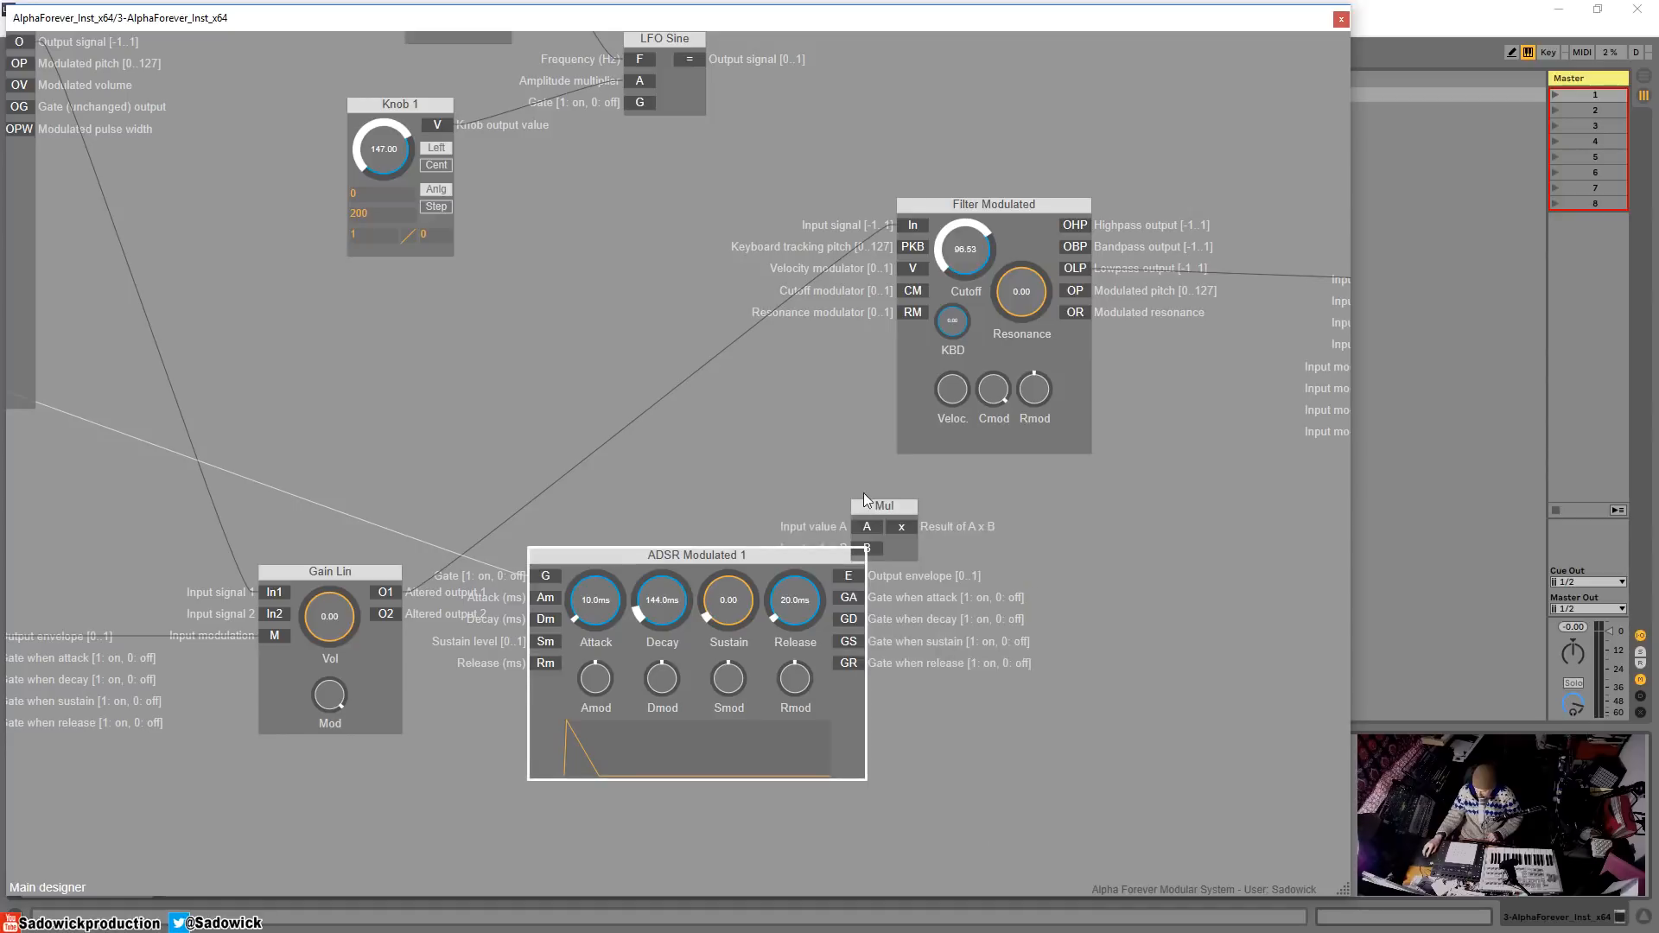
left_click_drag(863, 492, 1004, 487)
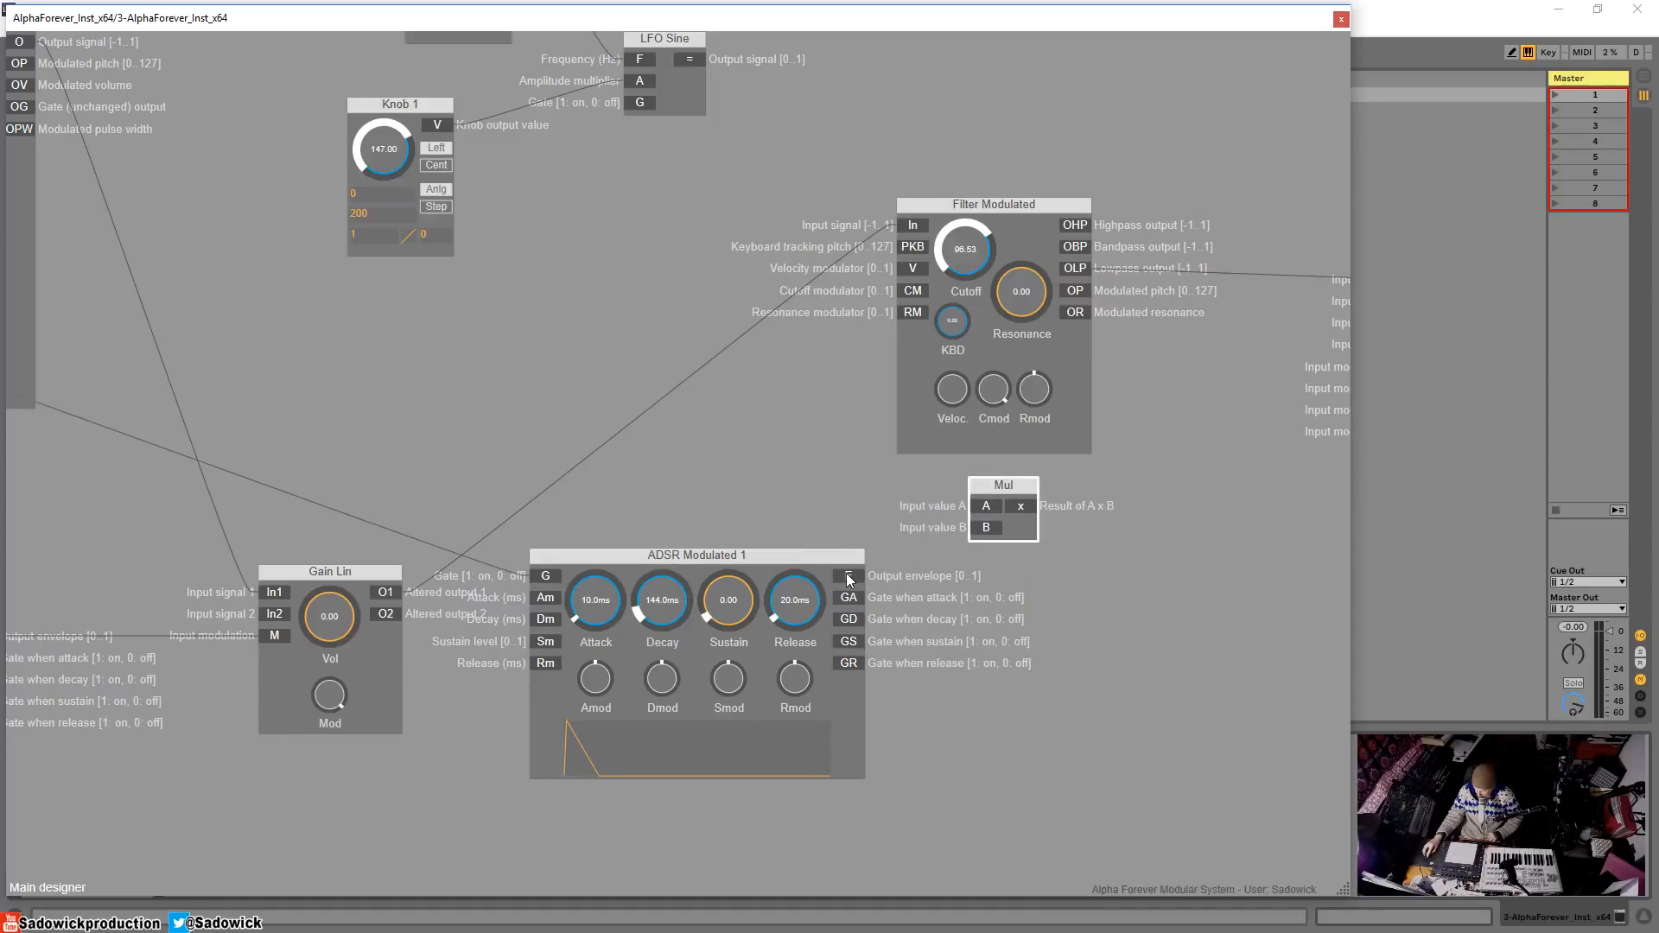
left_click_drag(848, 577, 909, 290)
left_click_drag(715, 412, 792, 404)
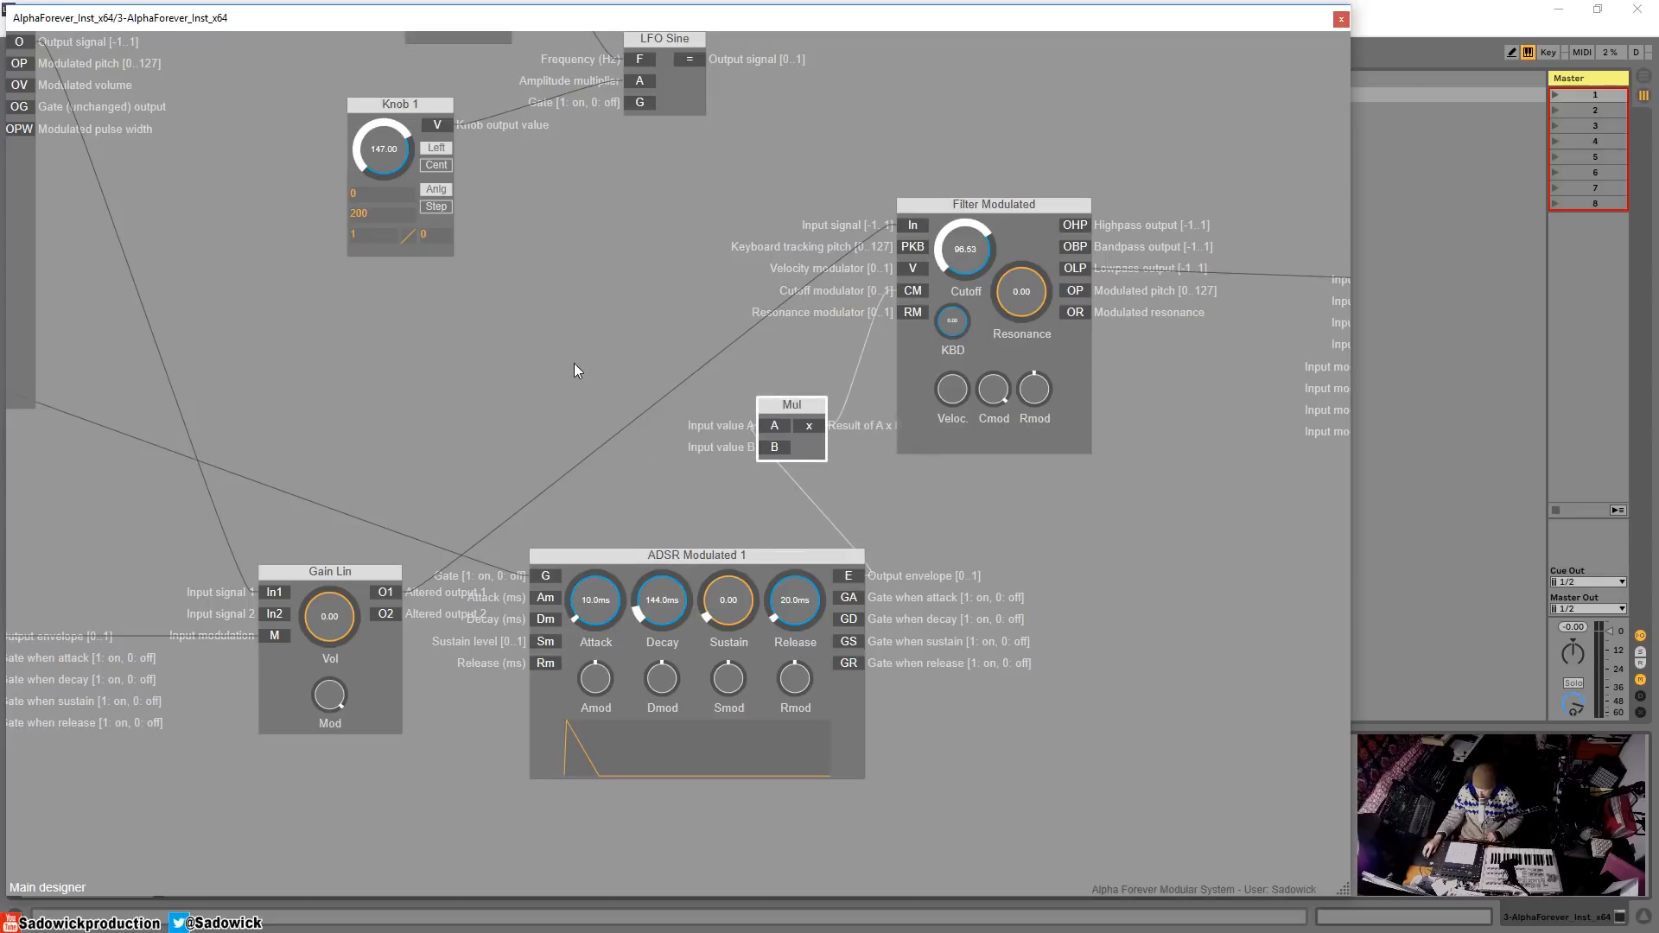
- Add a Constant module with value 200, wire it to Mul's B input, and place it just above ADSR Modulated 1
right_click(548, 361)
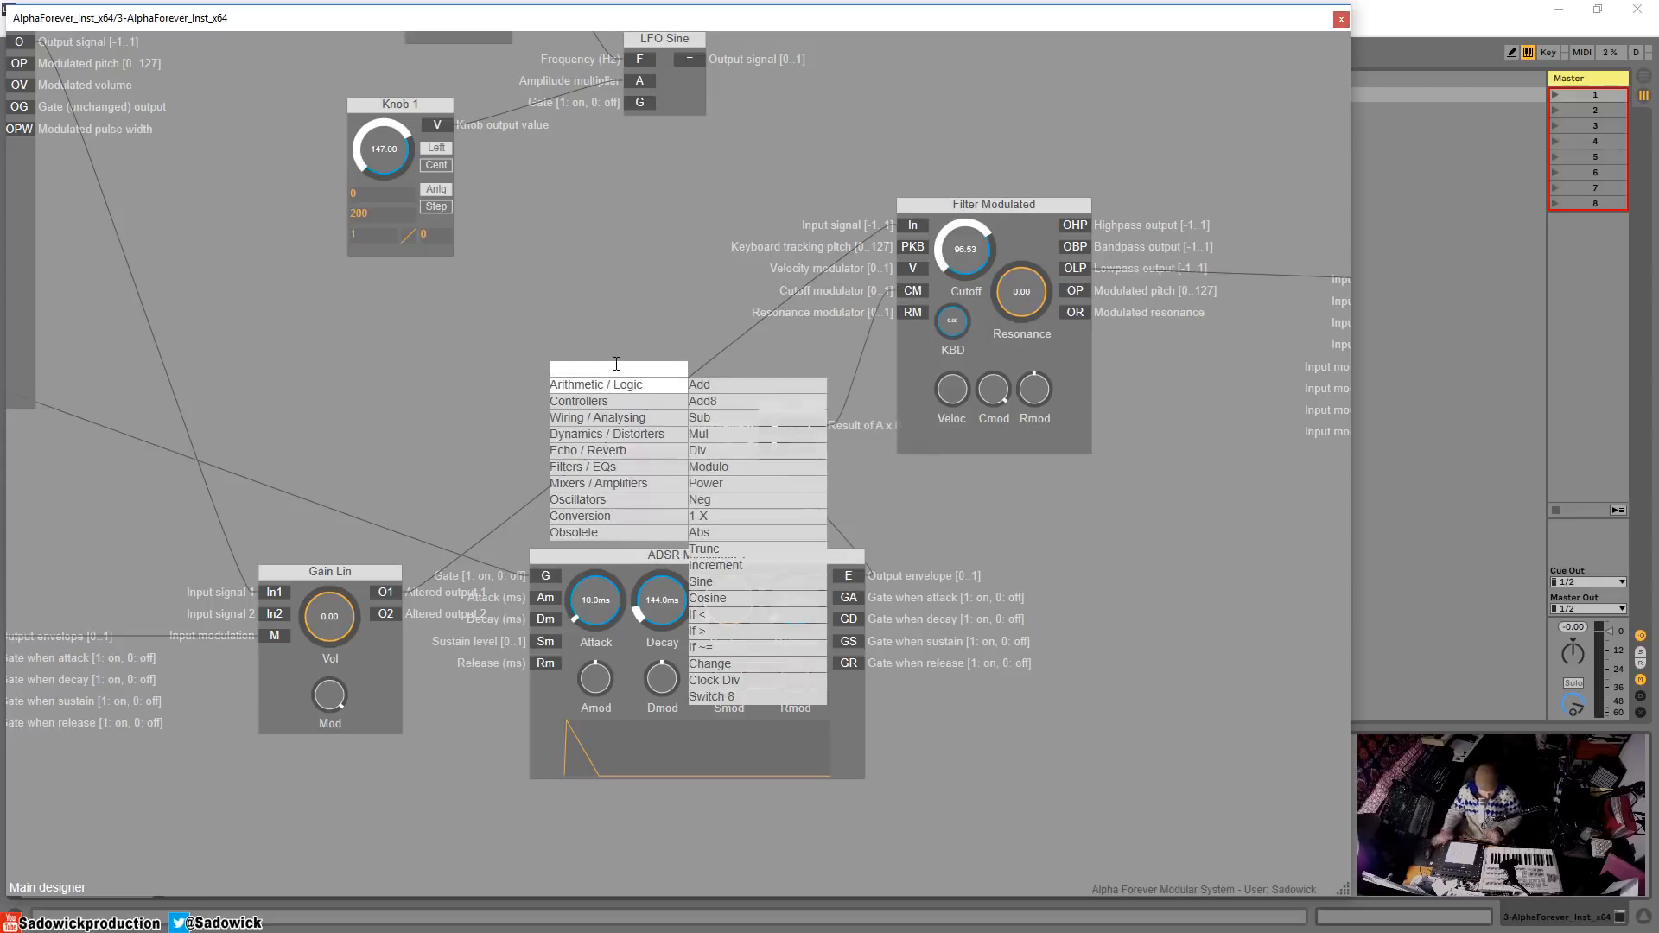
type("const")
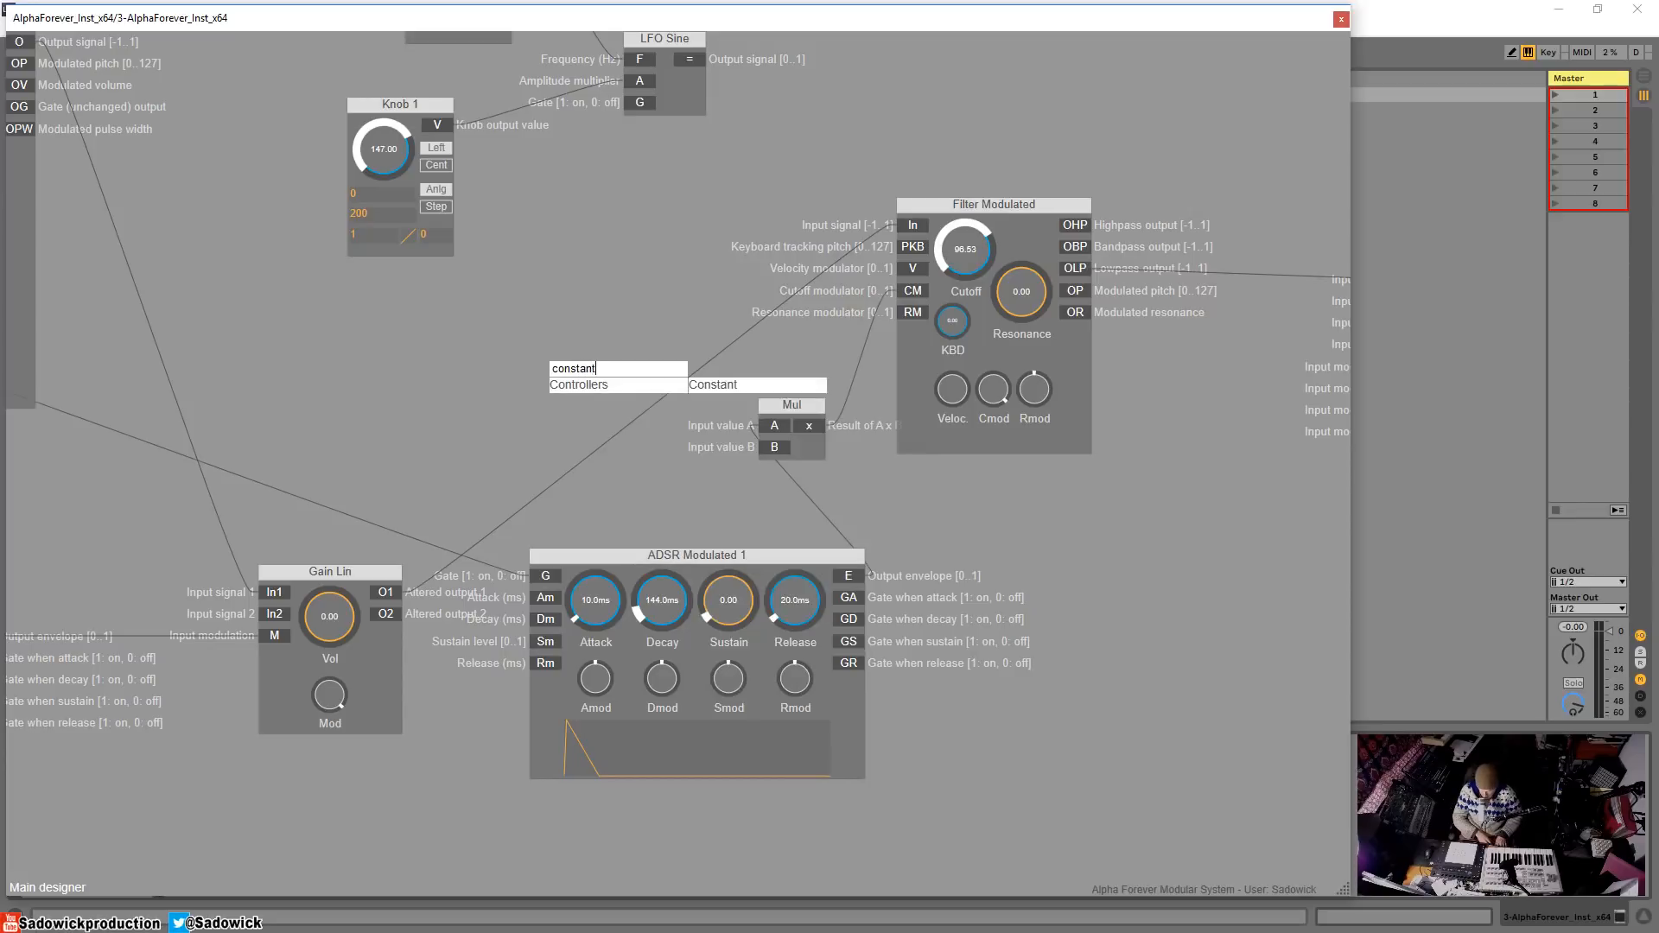
type("ant")
left_click(688, 386)
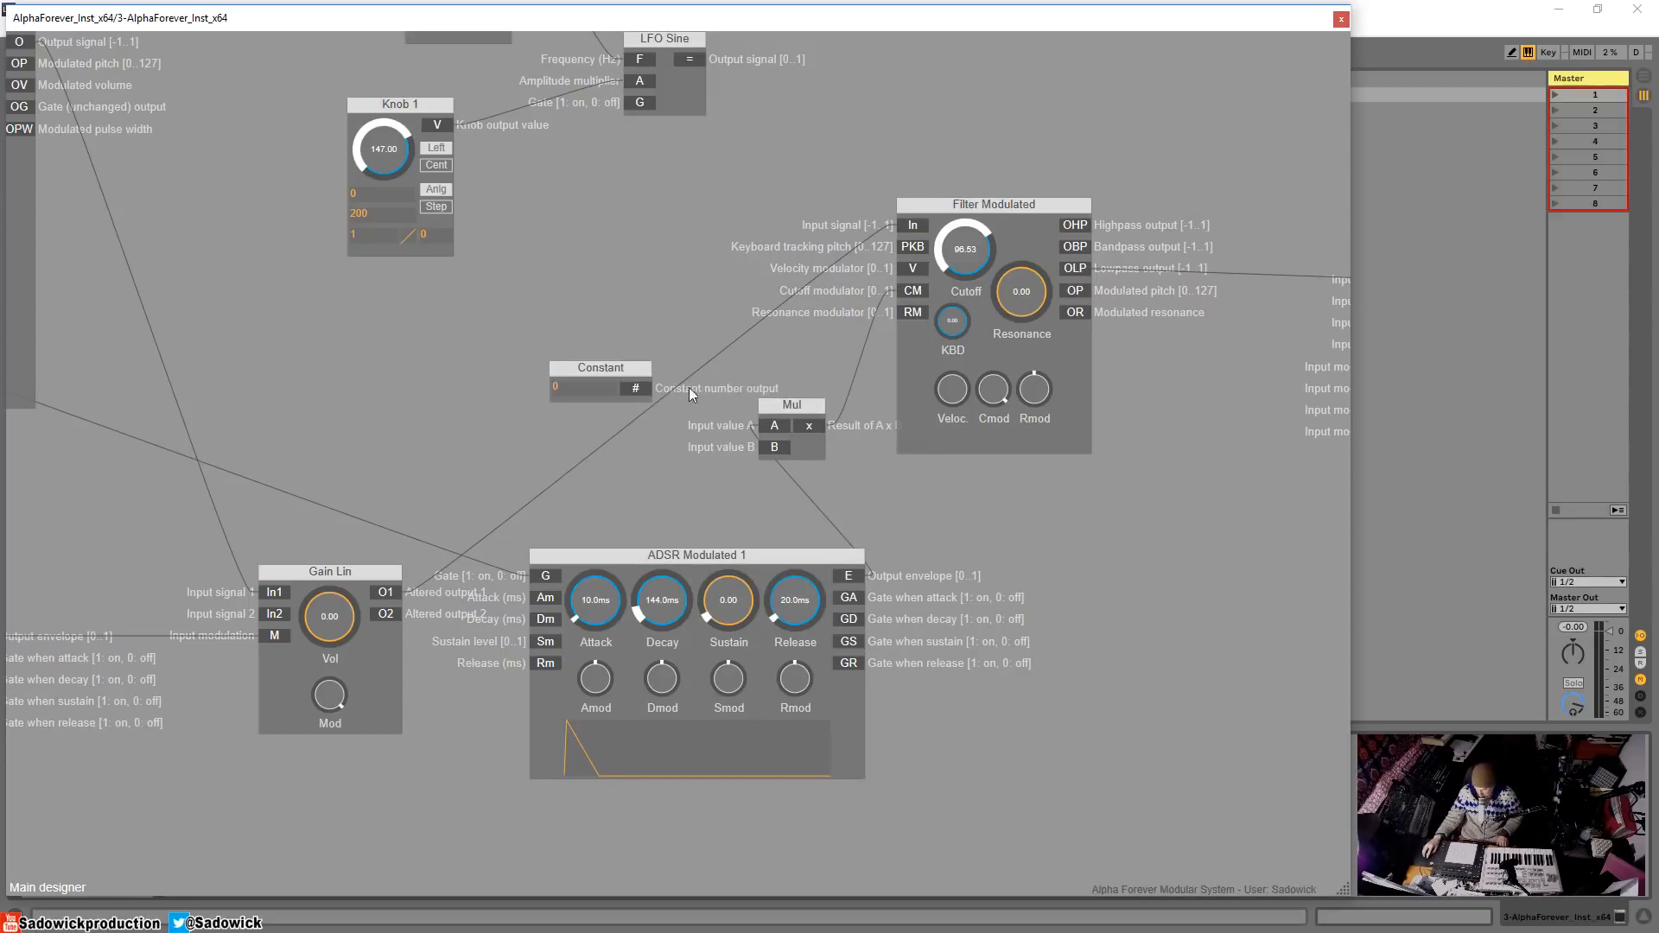
left_click_drag(630, 388, 773, 448)
left_click(590, 388)
type("2")
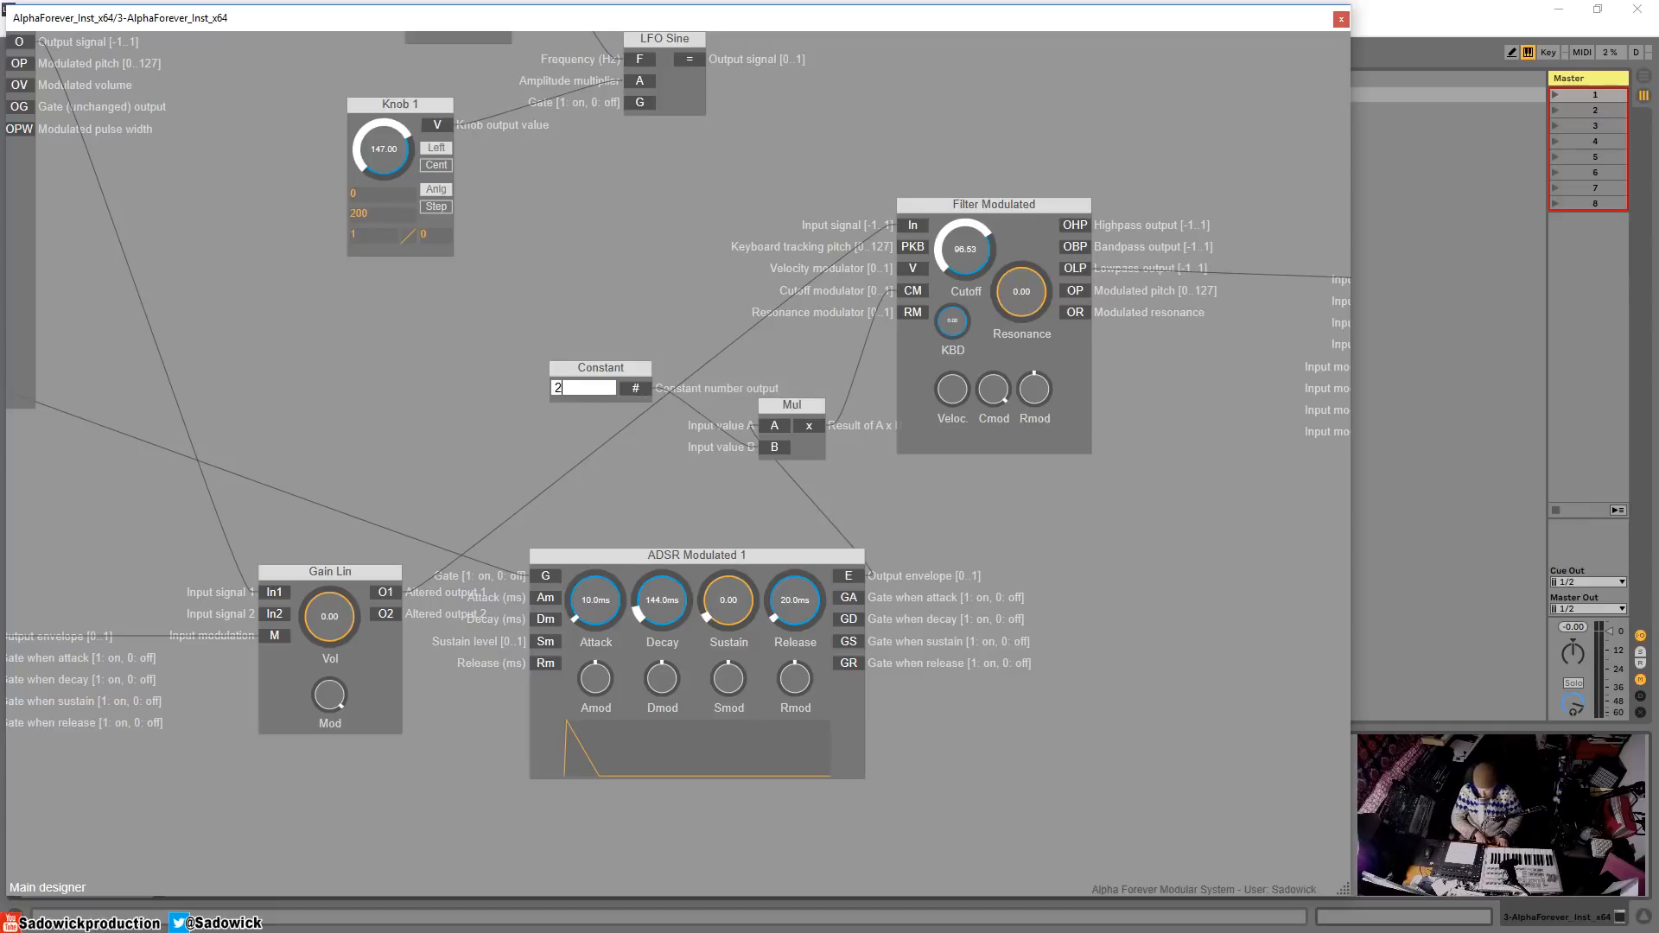
type("00")
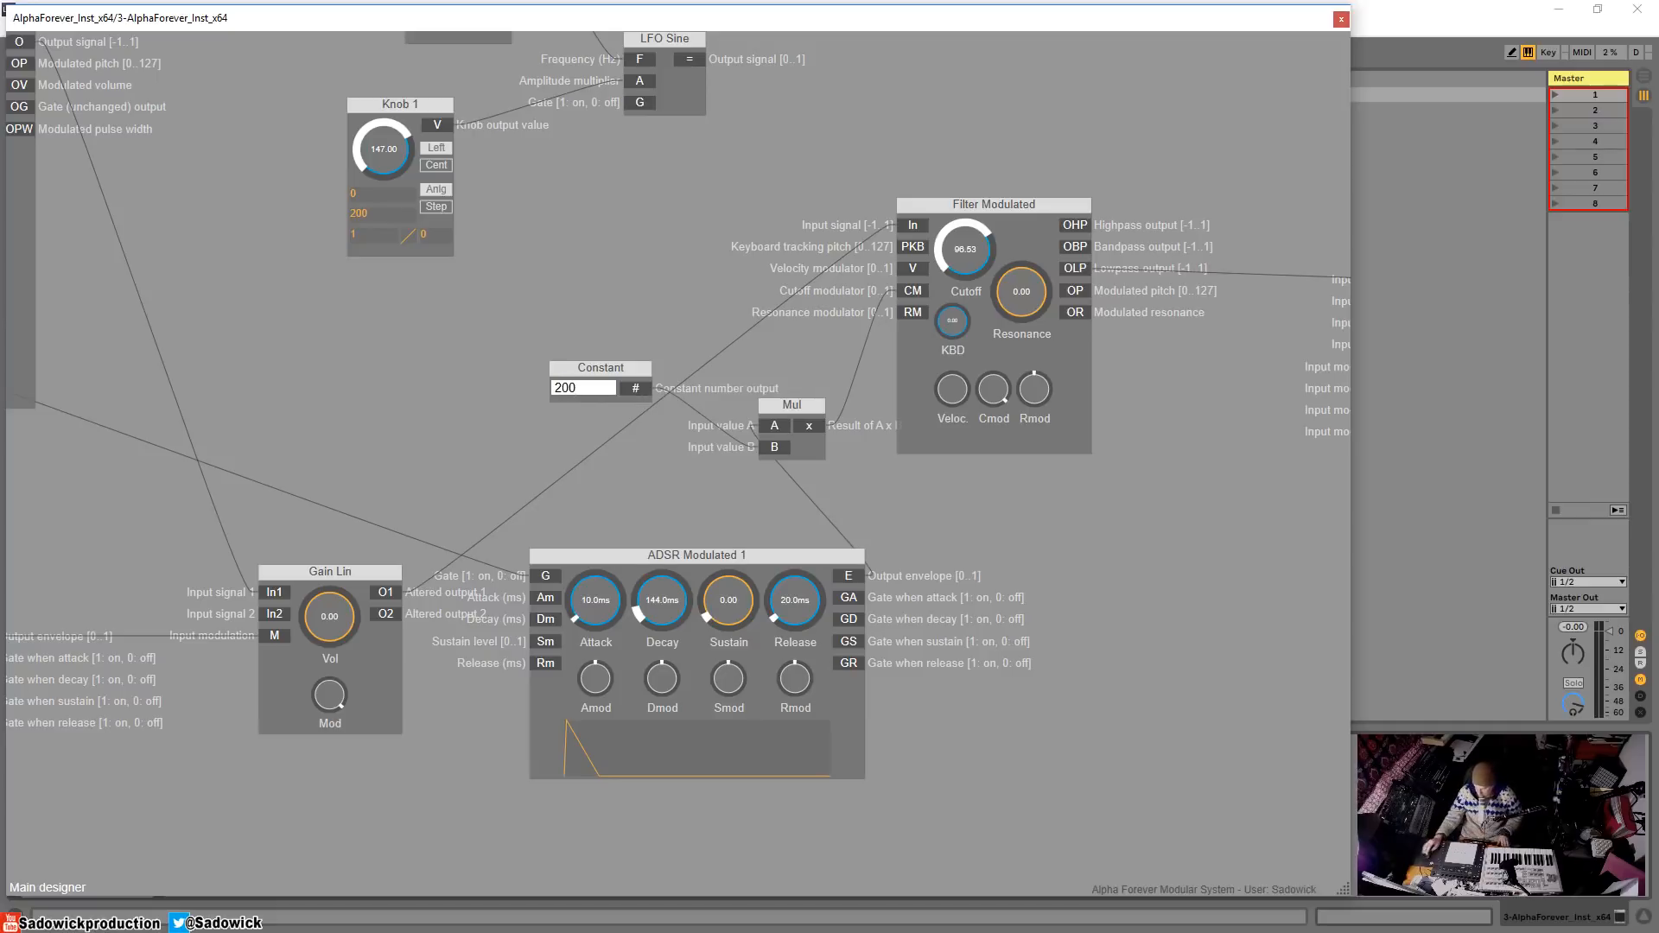
key("Return")
left_click_drag(584, 372, 611, 481)
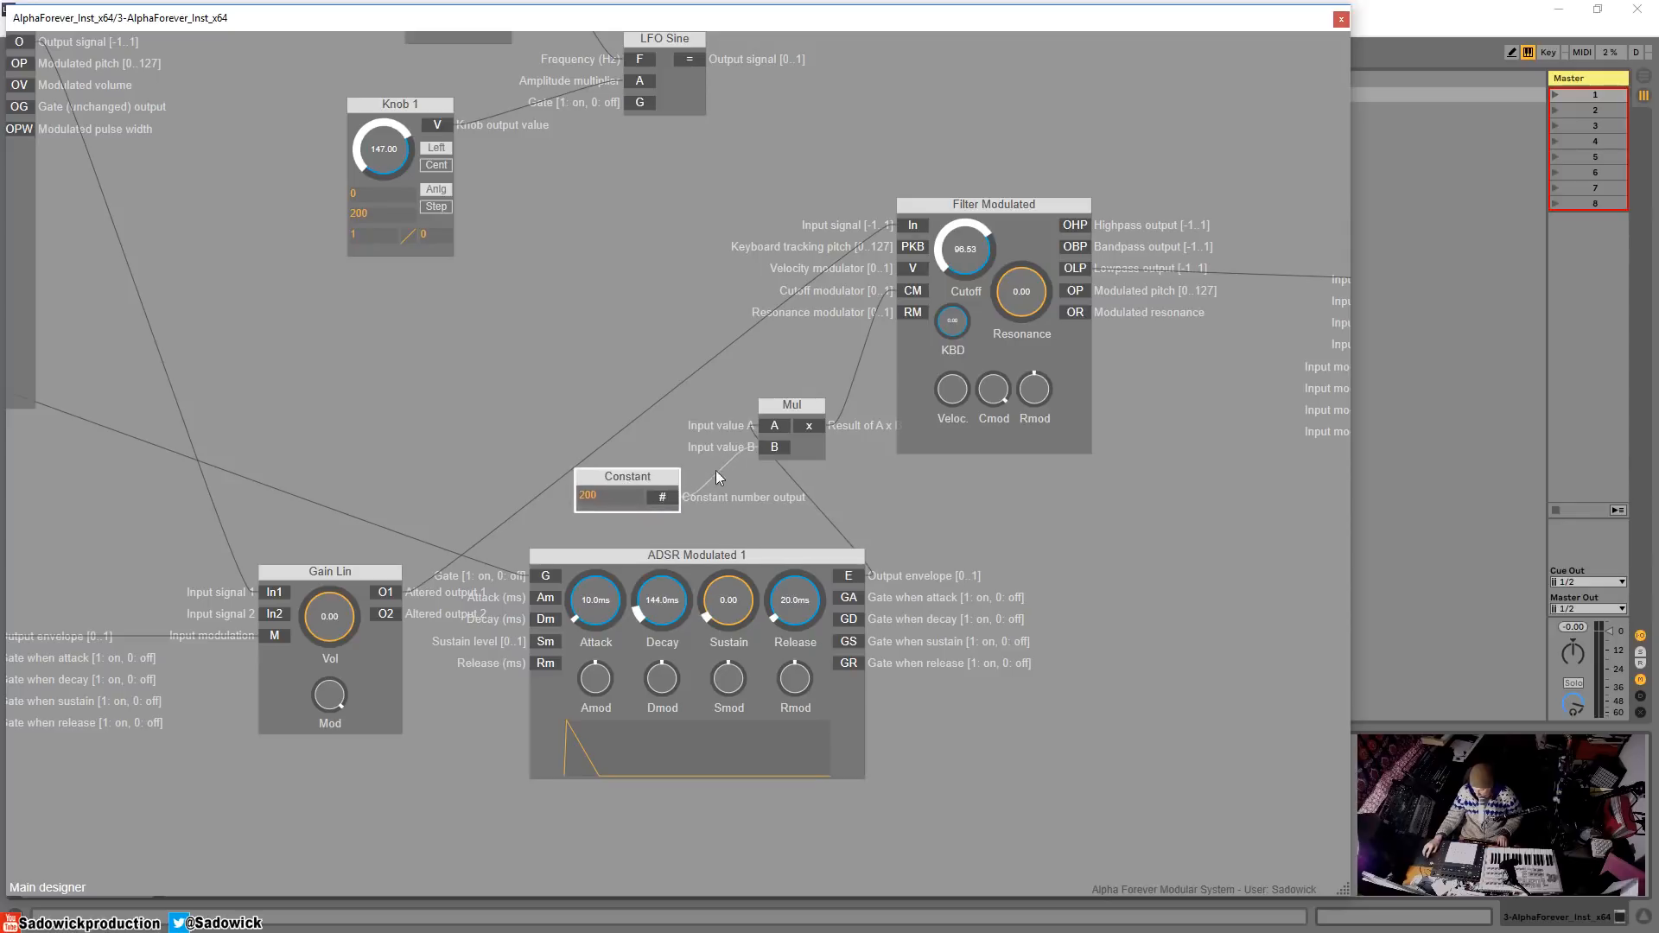
- Lower Filter Modulated's cutoff to 55.35 and move the Mul module down beside the Constant module
left_click(1033, 522)
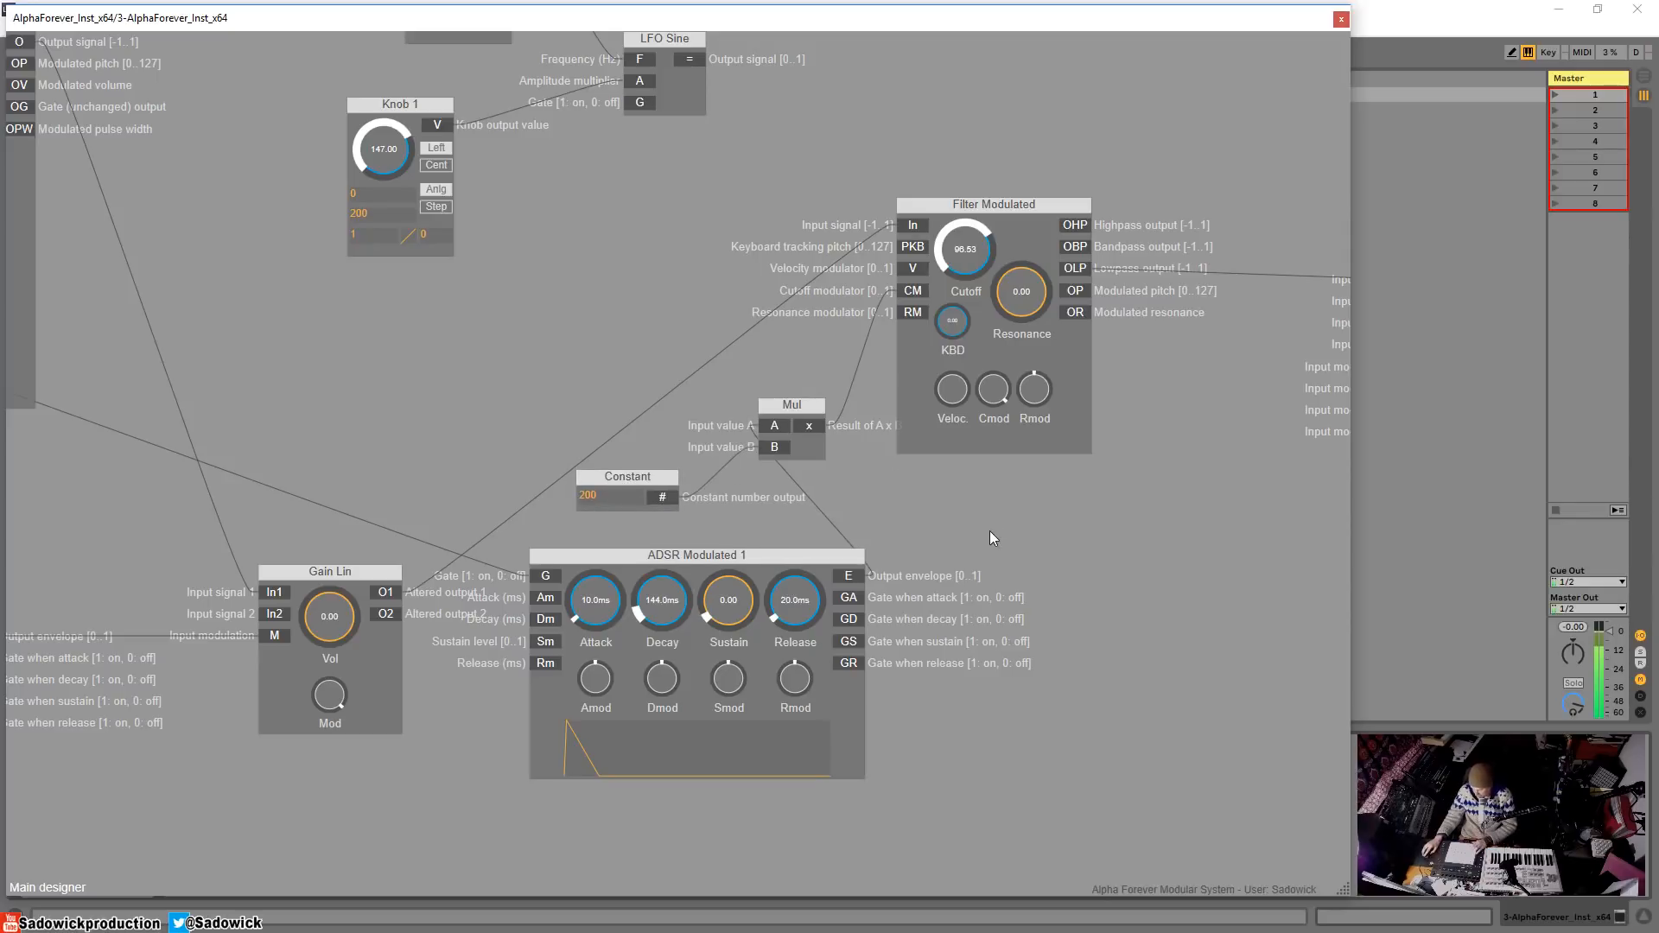
left_click_drag(962, 285, 962, 300)
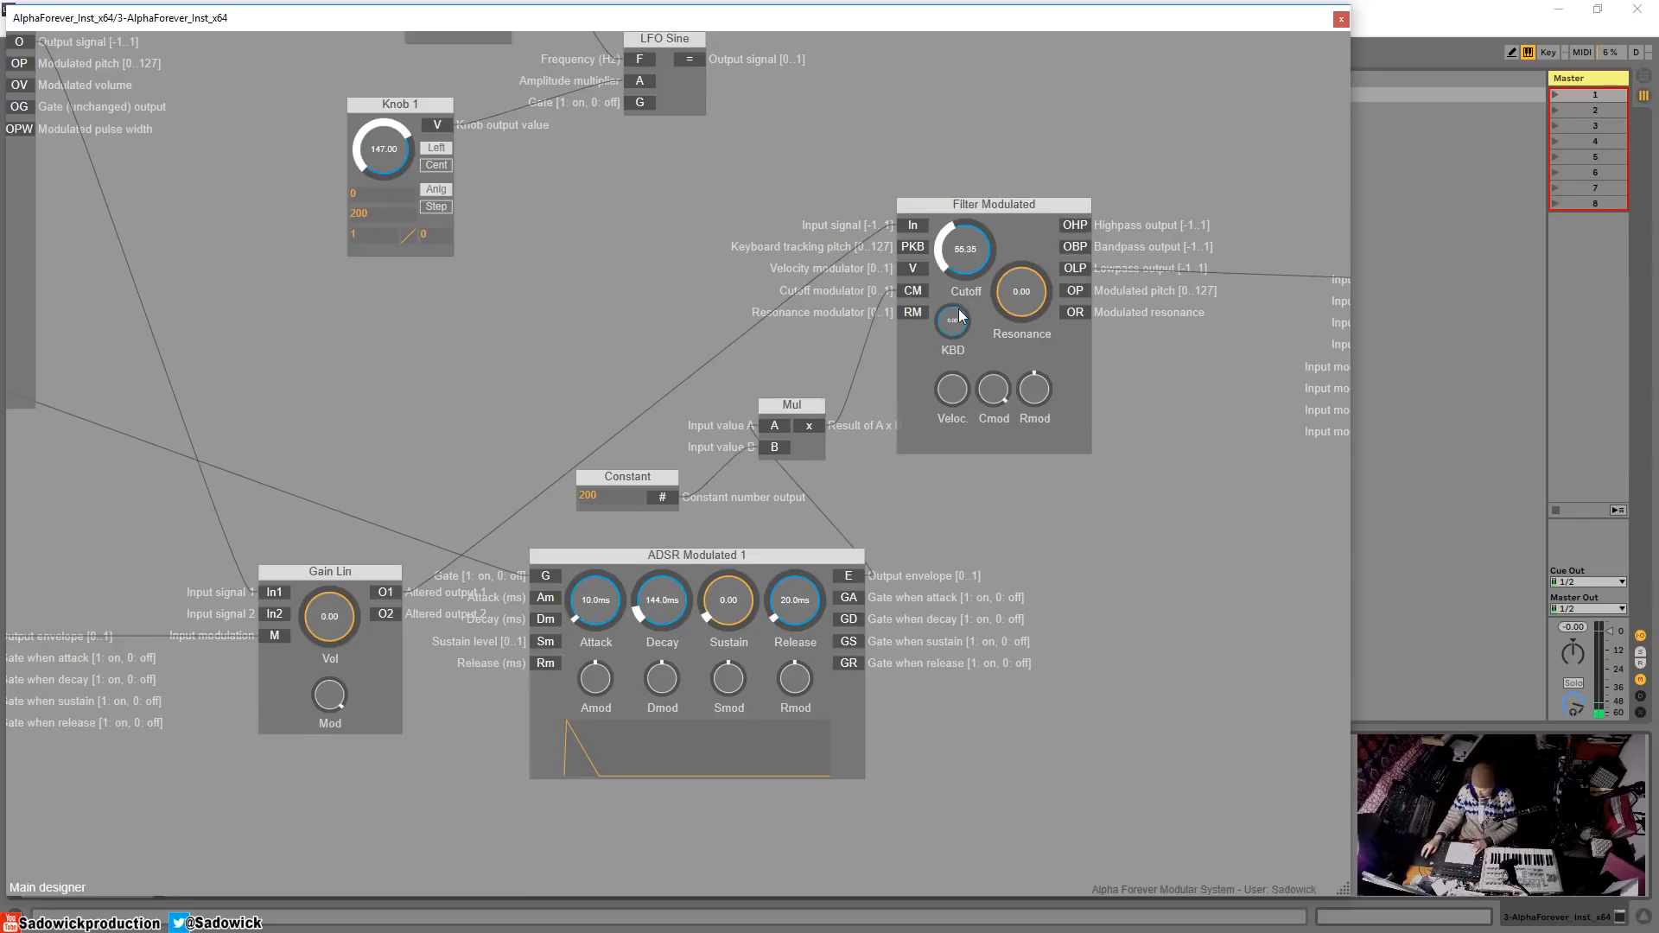
left_click_drag(781, 405, 813, 457)
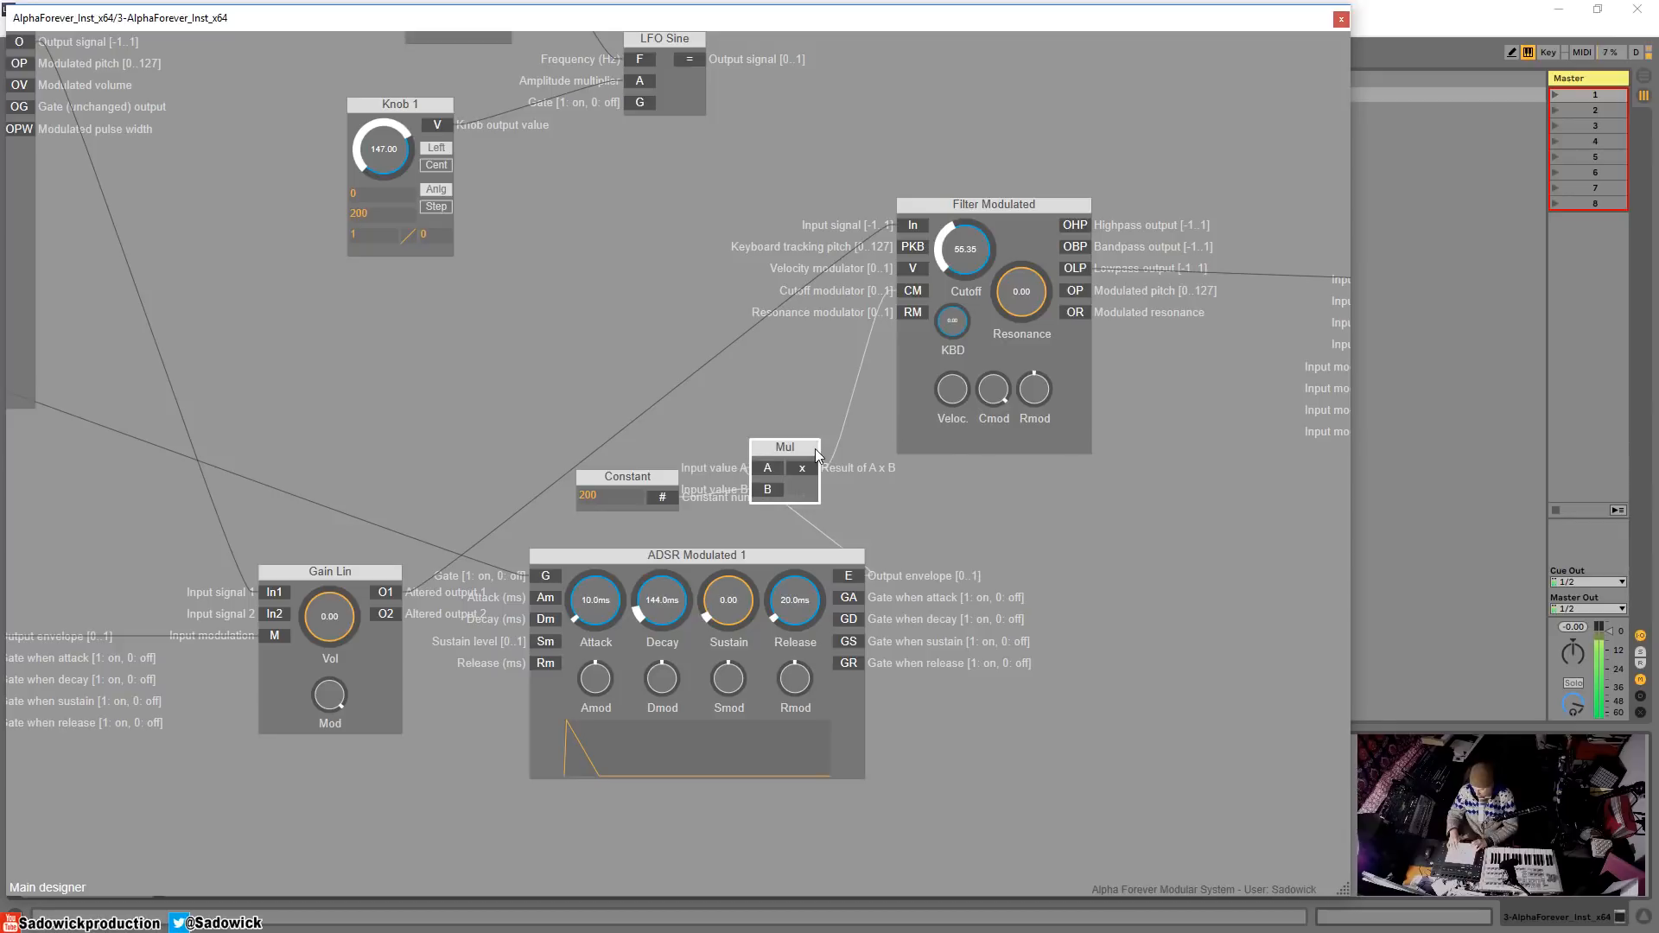
- Wire LFO Sine's output to Filter Modulated's RM input and raise the filter's Rmod amount
right_click(762, 190)
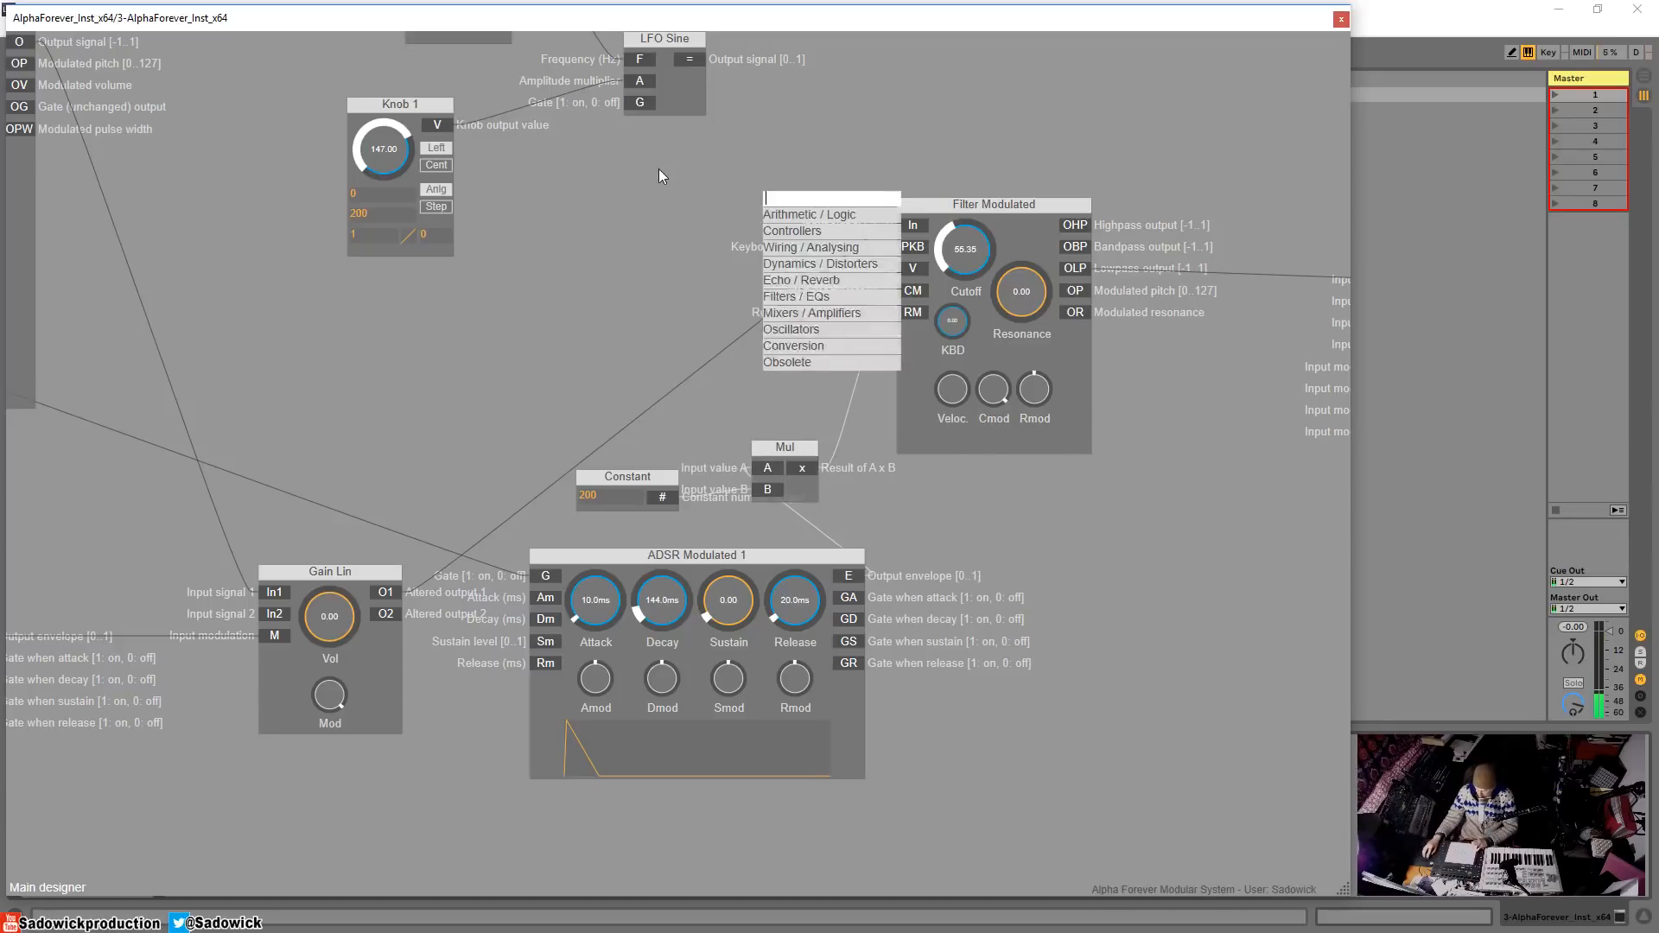
key("Escape")
left_click_drag(689, 61, 915, 315)
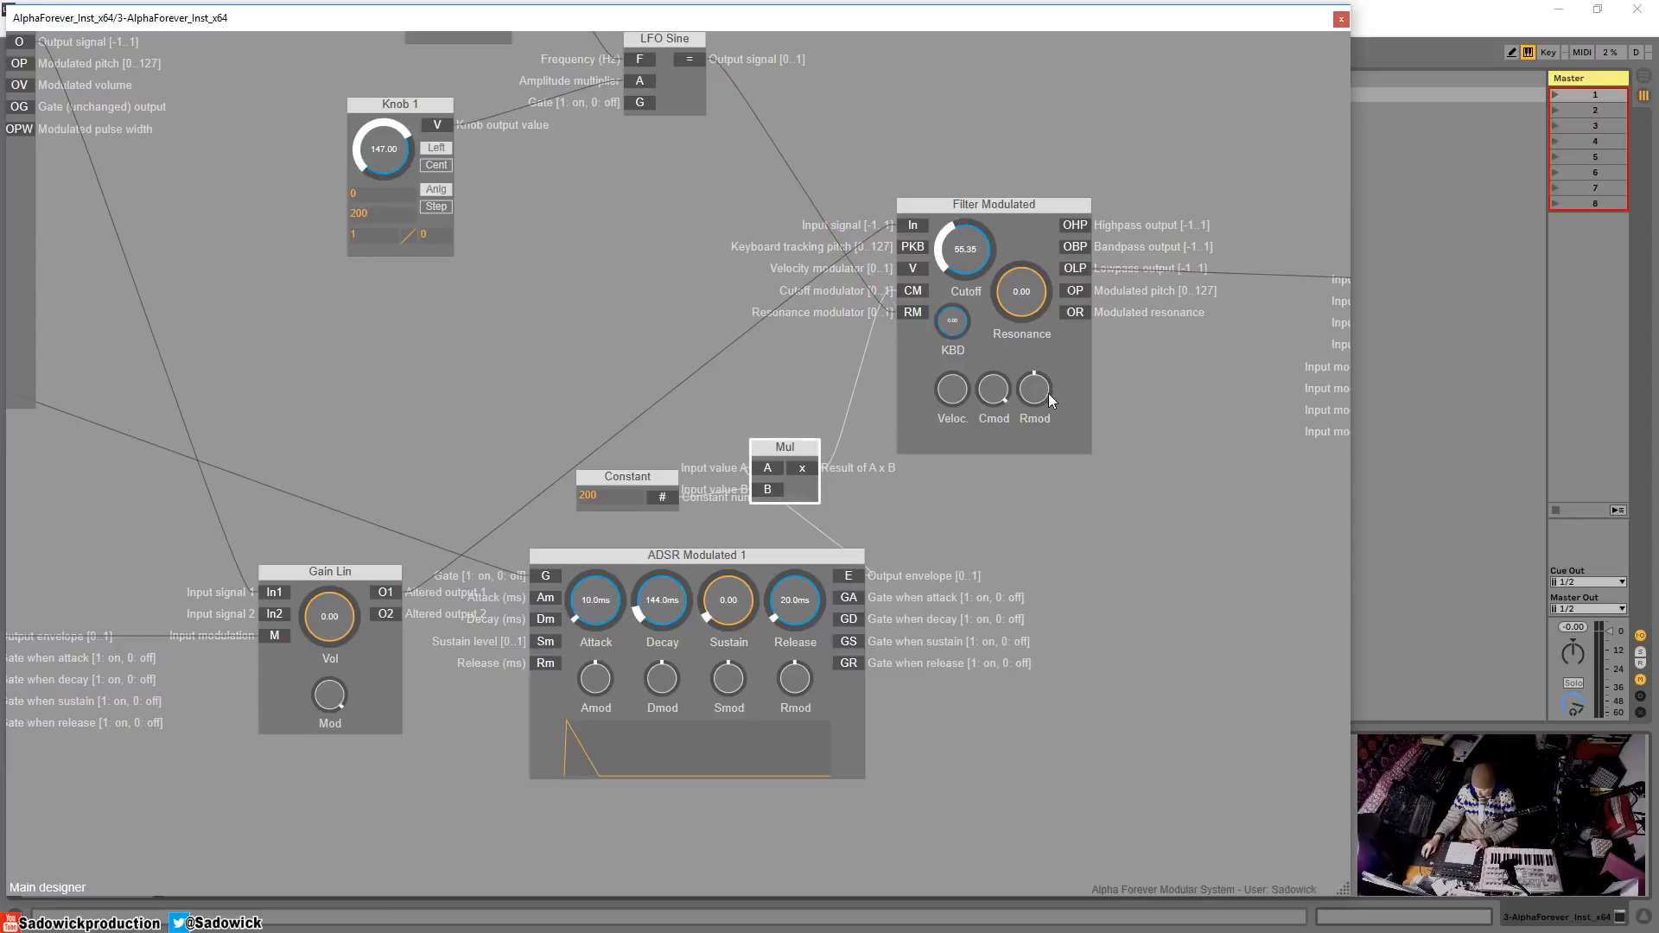
left_click_drag(1049, 392, 1056, 352)
- Set Knob 1 to 84.00, raise the LFO frequency Knob, and set the filter's cutoff to about 80 and resonance to 5.37
left_click_drag(381, 158, 380, 213)
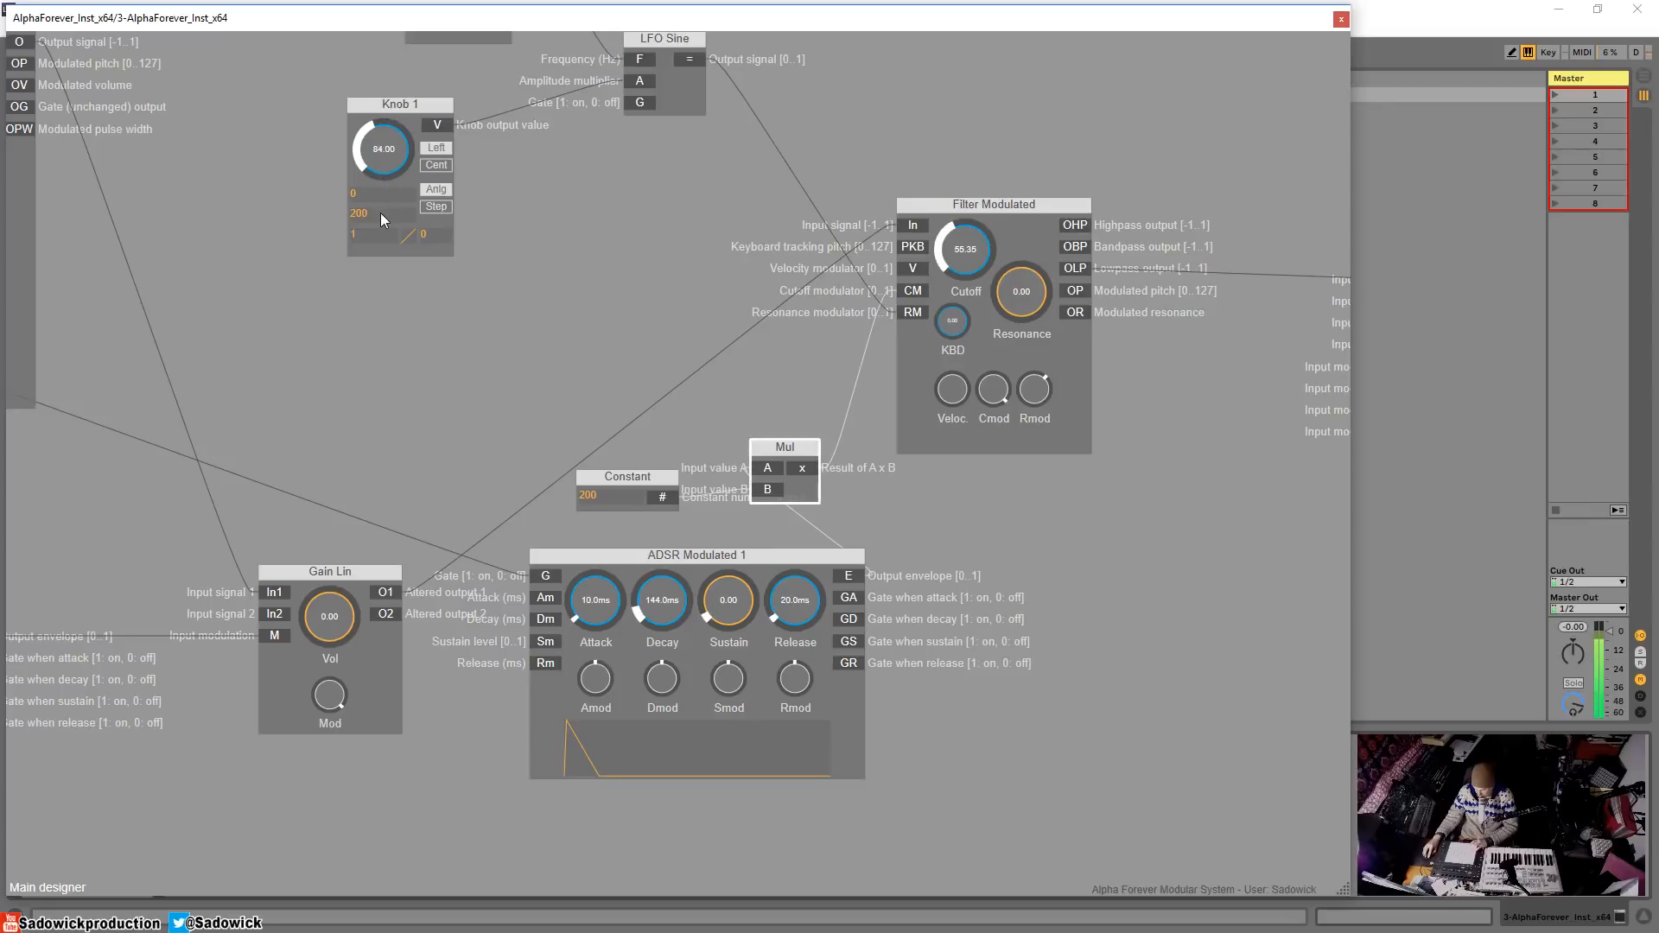
left_click_drag(569, 184, 557, 336)
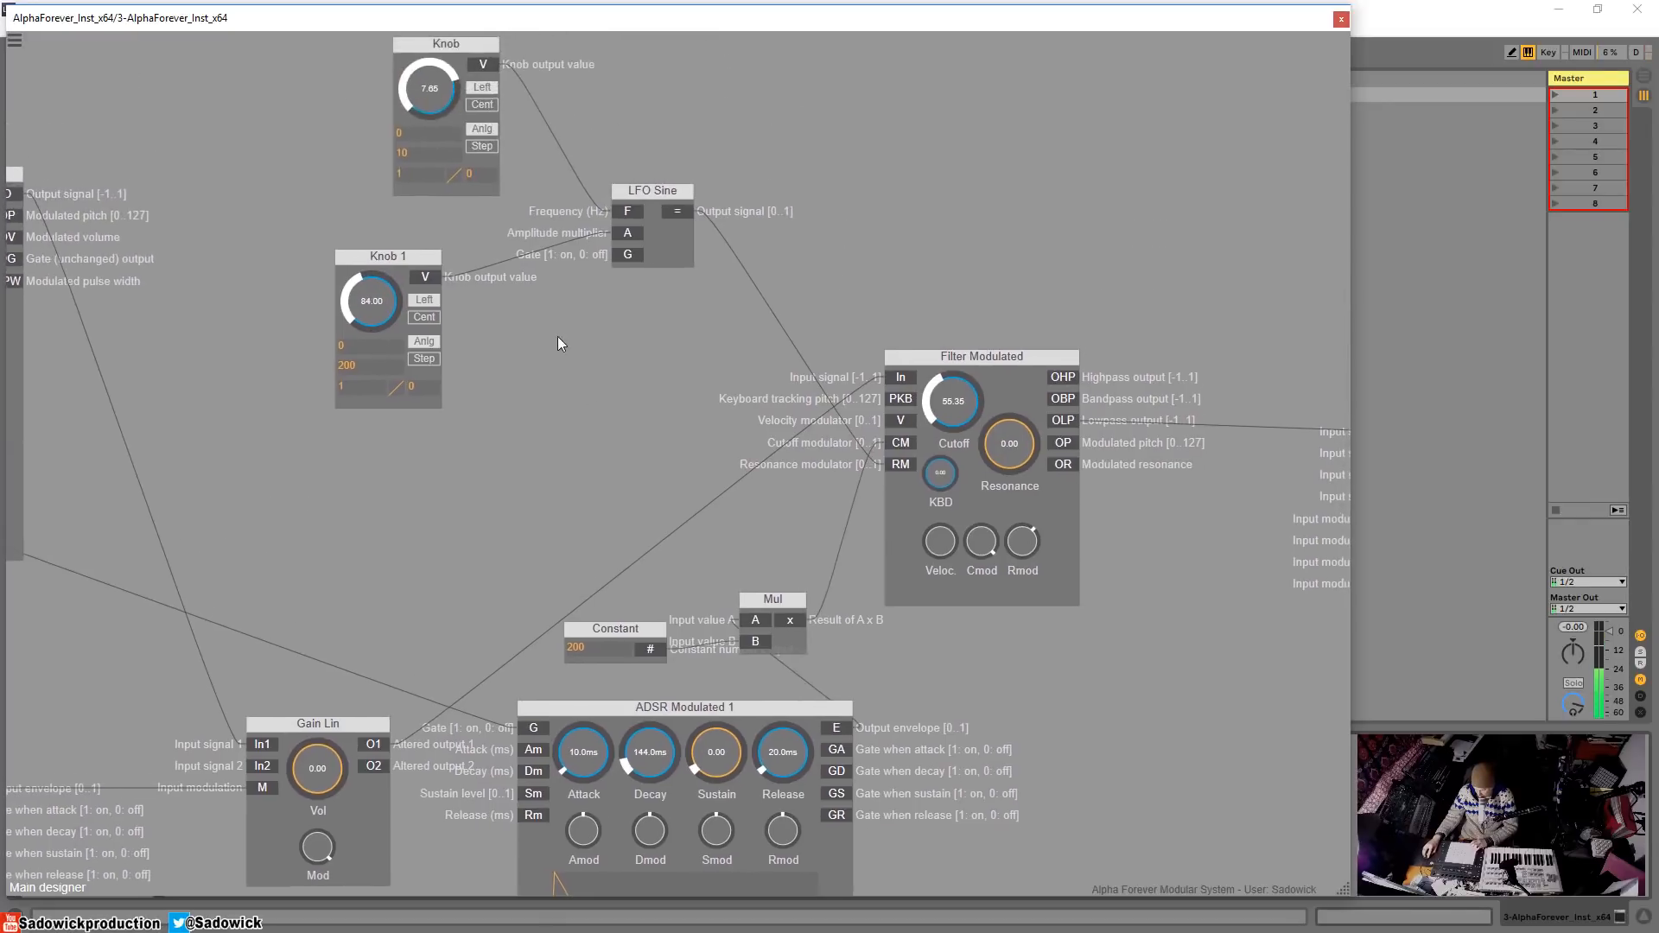
left_click_drag(422, 150, 440, 76)
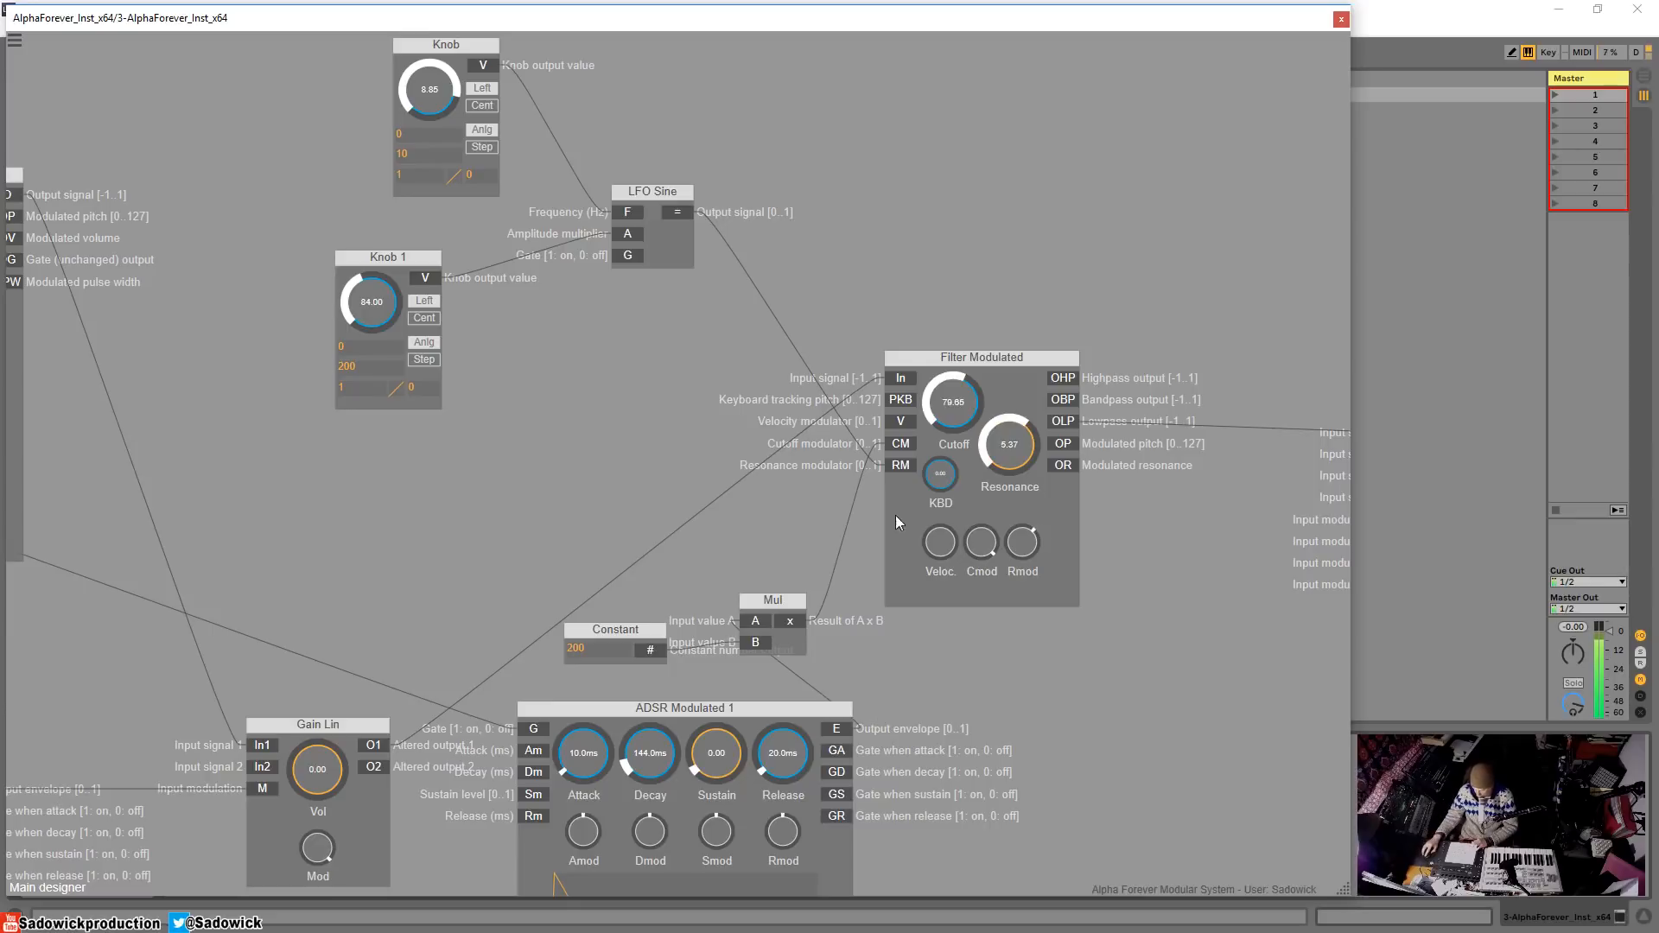
- Set the gain envelope ADSR Modulated's decay to 676.0 ms and release to 379.2 ms, and lower Ableton Live's master volume slightly
left_click_drag(351, 536, 1071, 212)
left_click_drag(625, 485, 568, 543)
left_click_drag(502, 492, 508, 448)
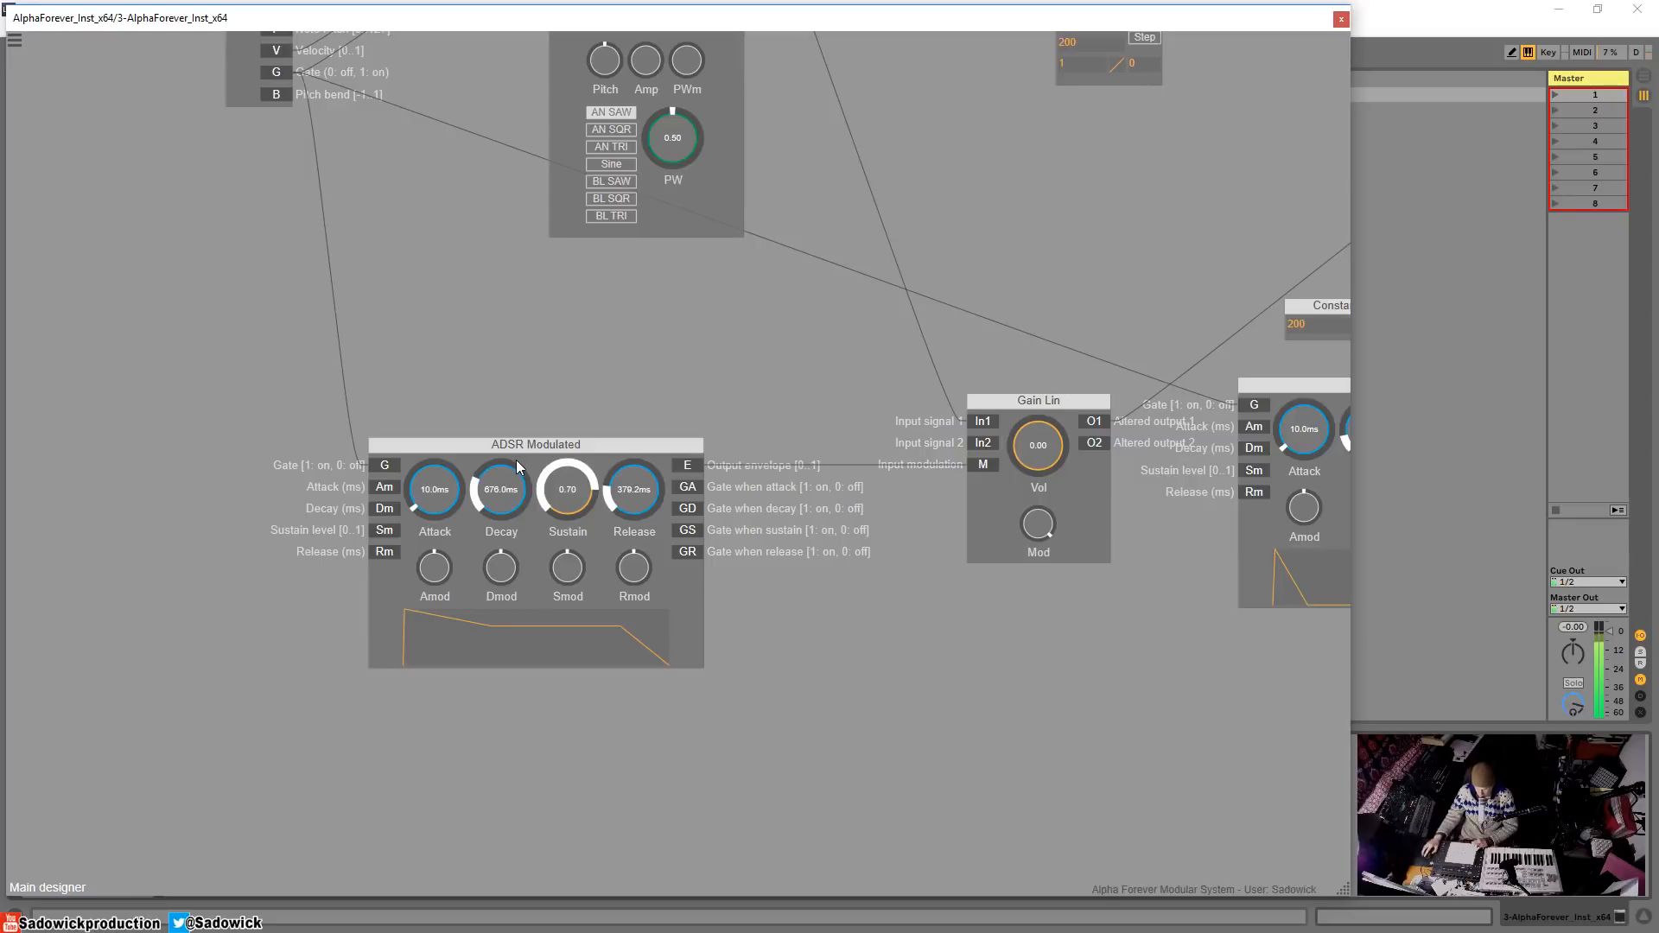
left_click_drag(1609, 632, 1609, 636)
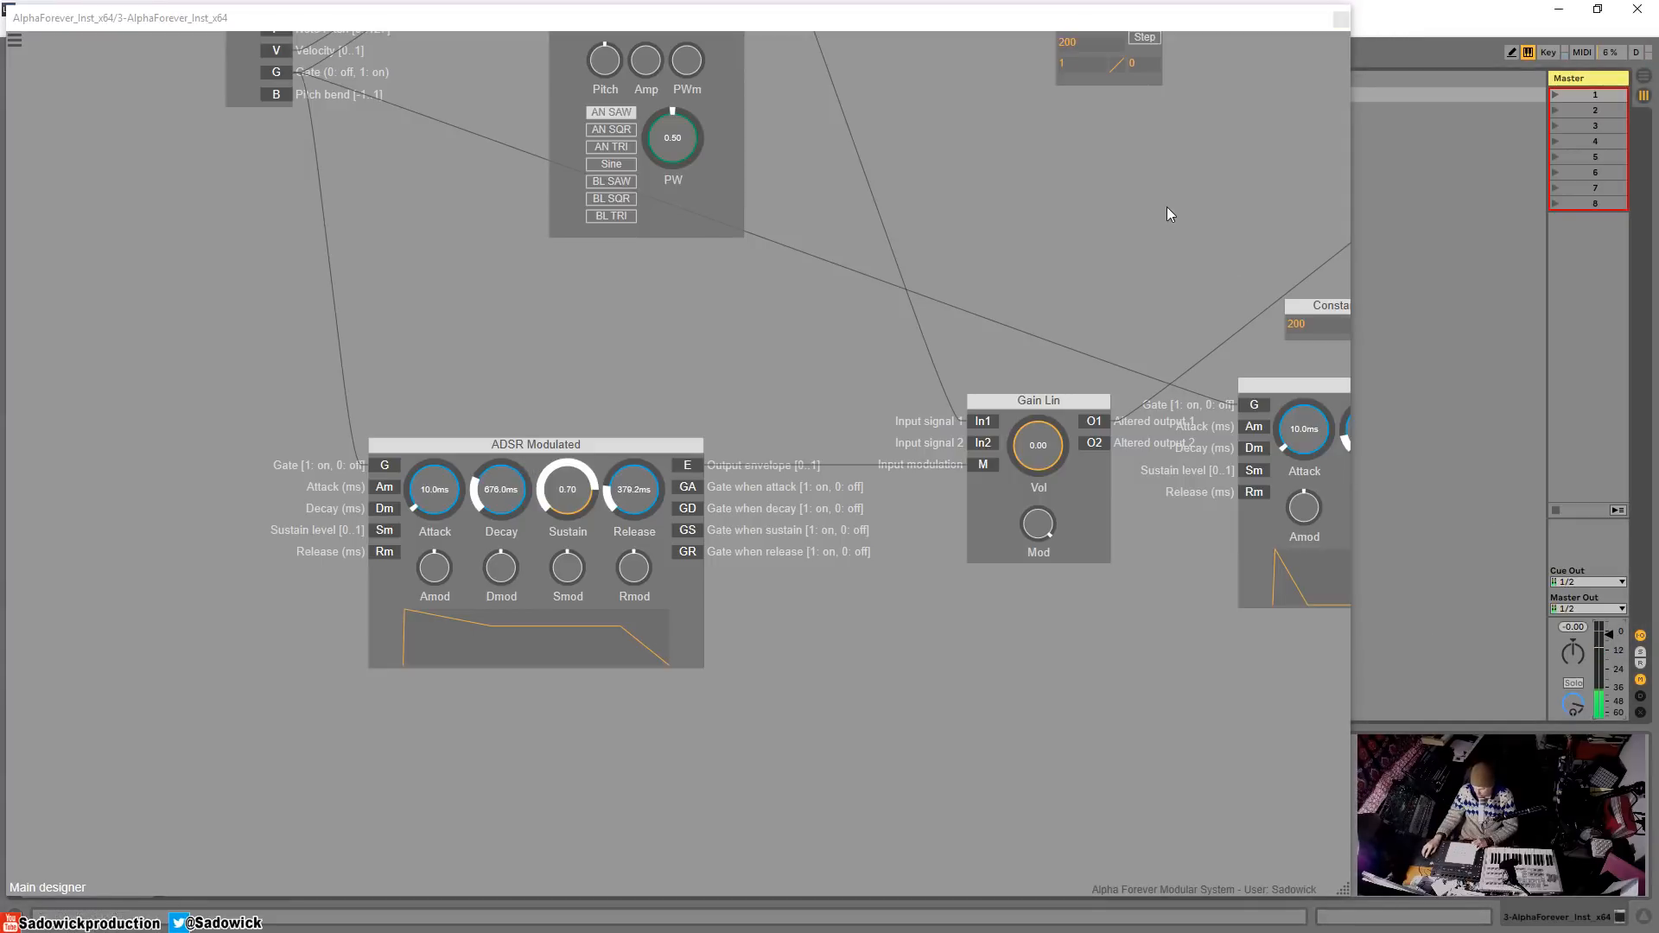
- Examine the whole patch layout, from Midi Note and OSC Multi through the filter and mixer to the outputs
scroll(1039, 266, "down", 6)
scroll(567, 408, "down", 2)
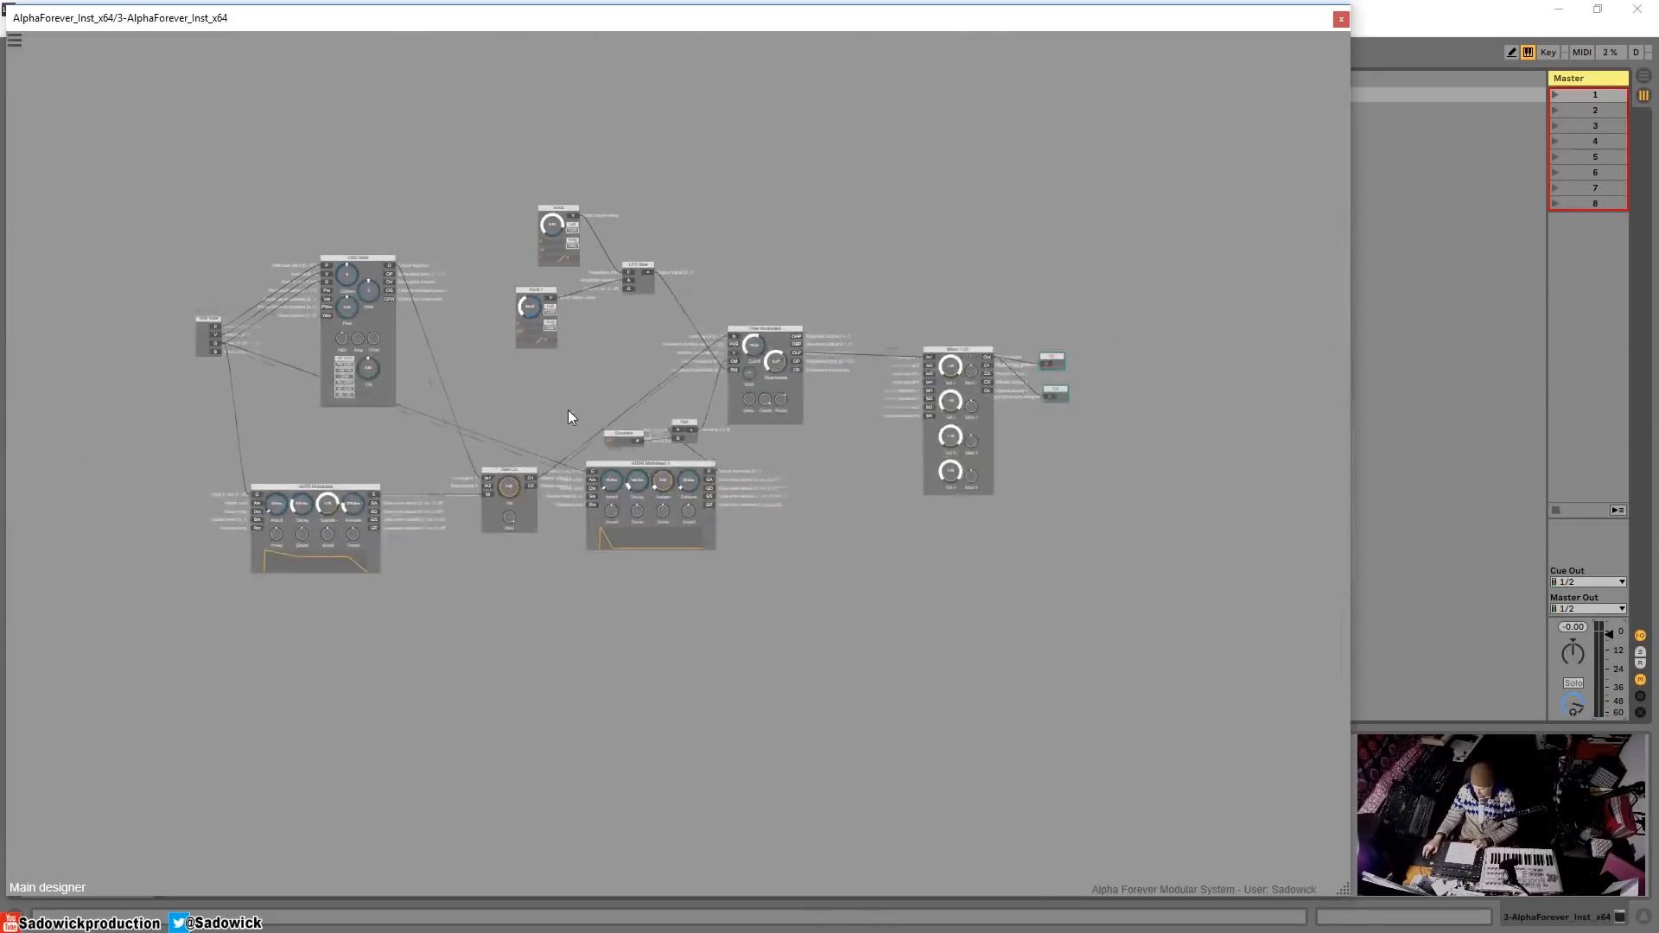
scroll(743, 474, "up", 2)
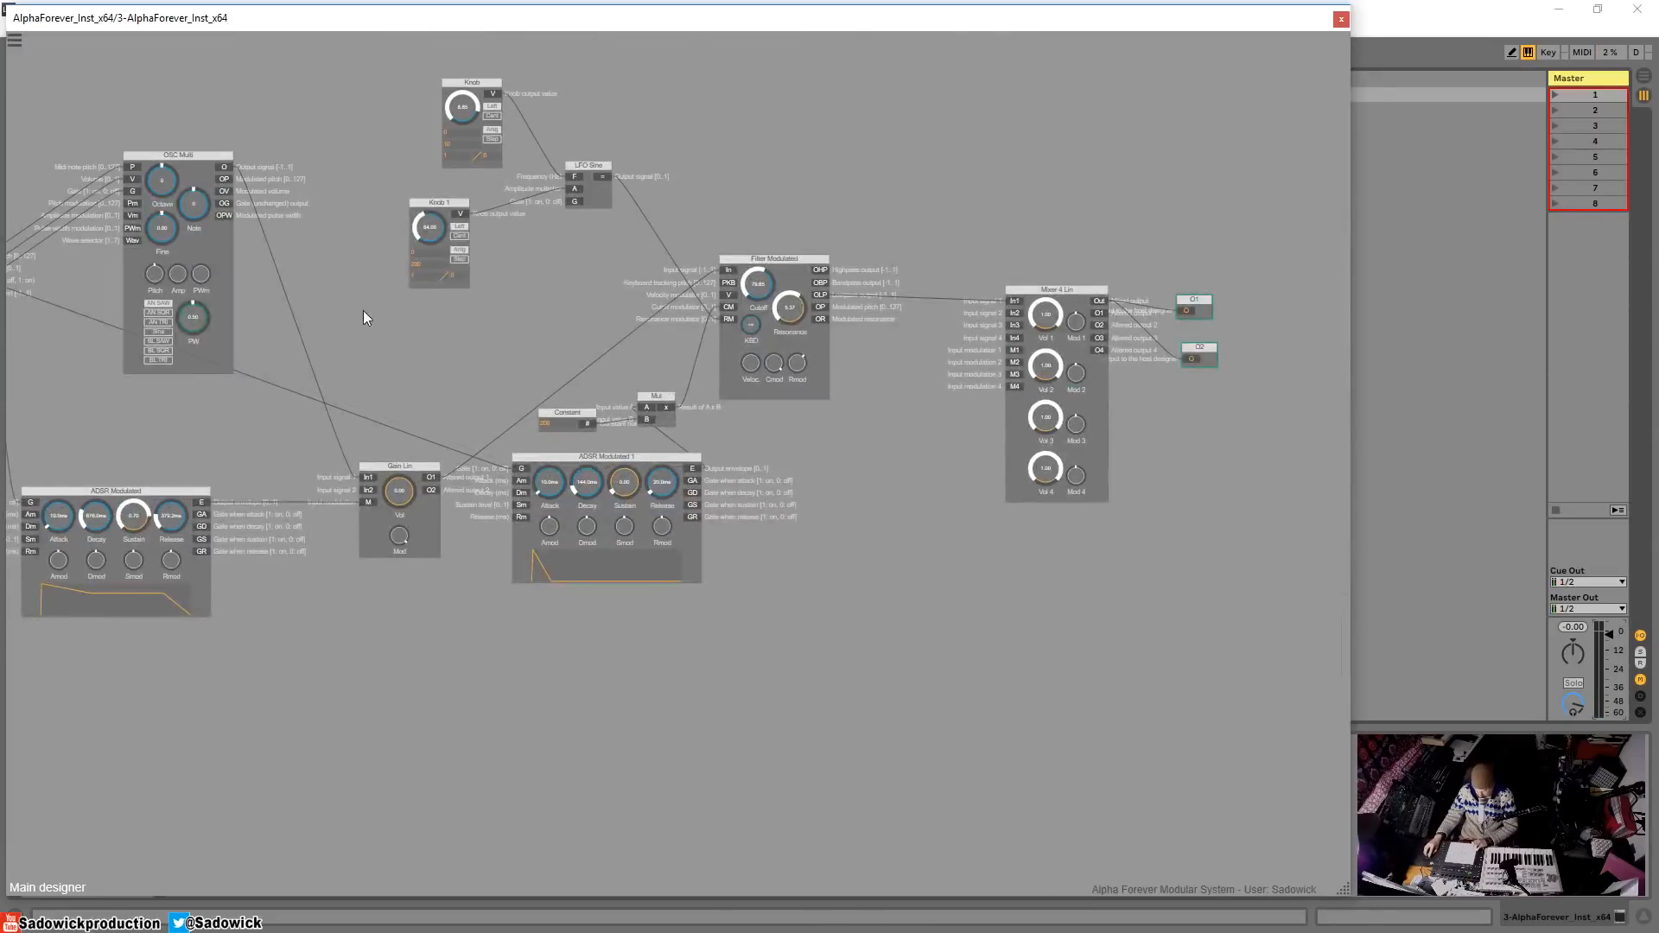
left_click_drag(363, 310, 366, 439)
scroll(751, 334, "up", 1)
scroll(769, 337, "down", 3)
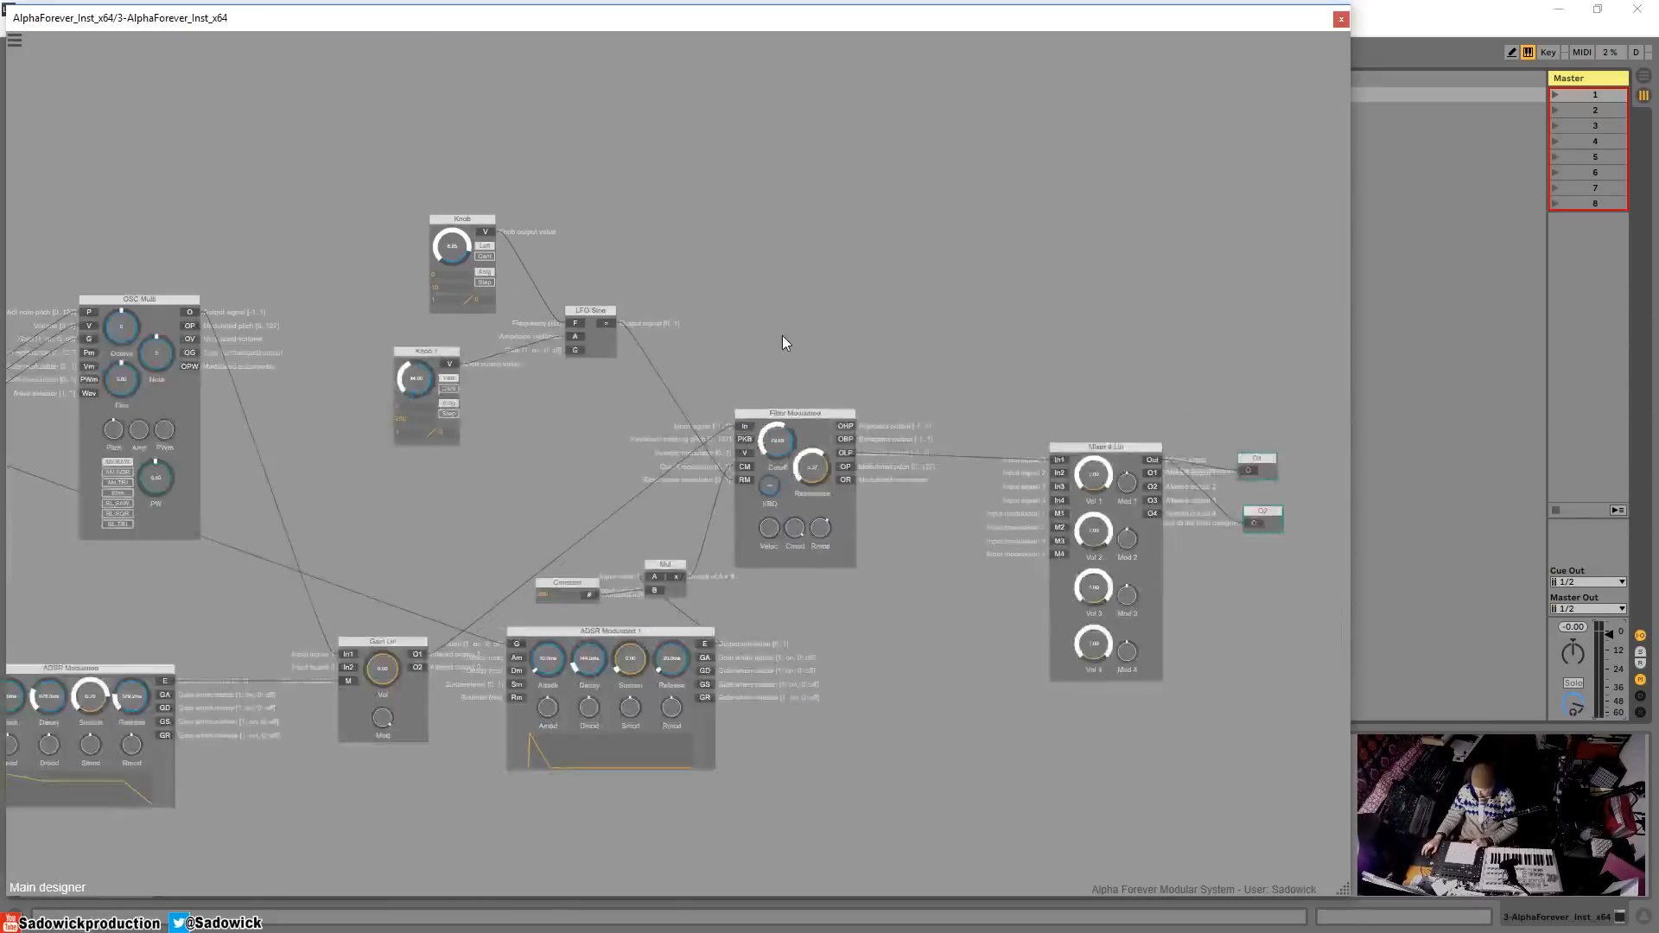
scroll(864, 339, "up", 2)
left_click_drag(971, 339, 1127, 387)
scroll(594, 423, "up", 4)
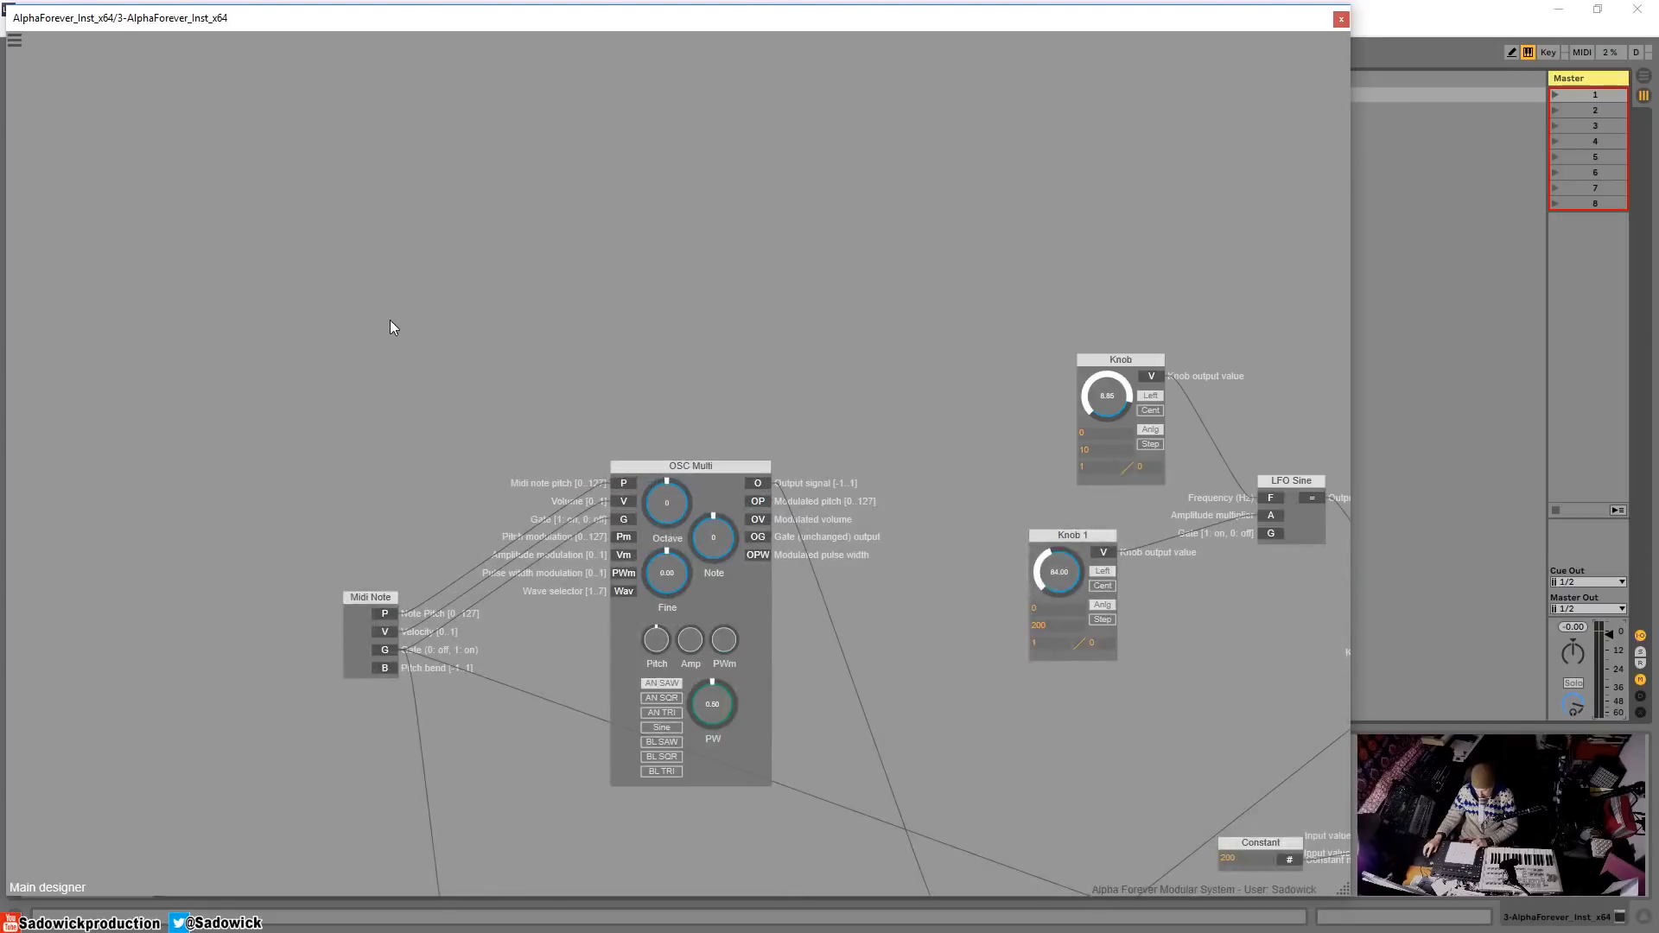
- Move the OSC Multi module up and farther from Midi Note
left_click_drag(392, 316, 383, 234)
left_click_drag(666, 383, 730, 338)
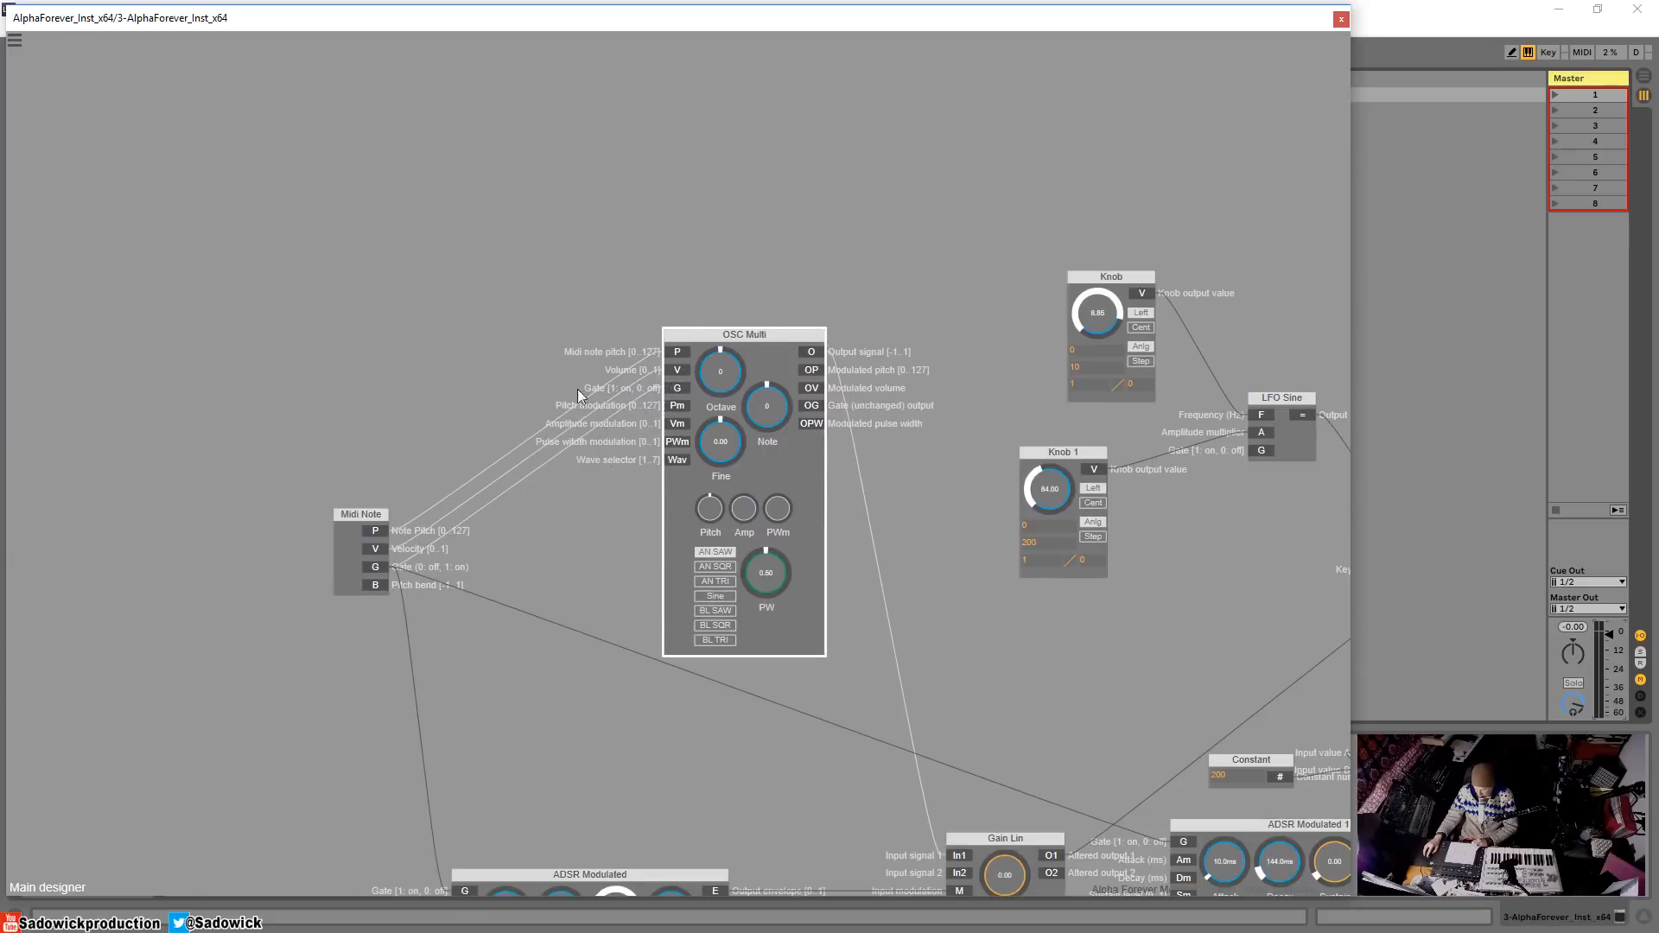
- Add an OSC Sine oscillator module above Midi Note, up and to the left of OSC Multi
right_click(411, 168)
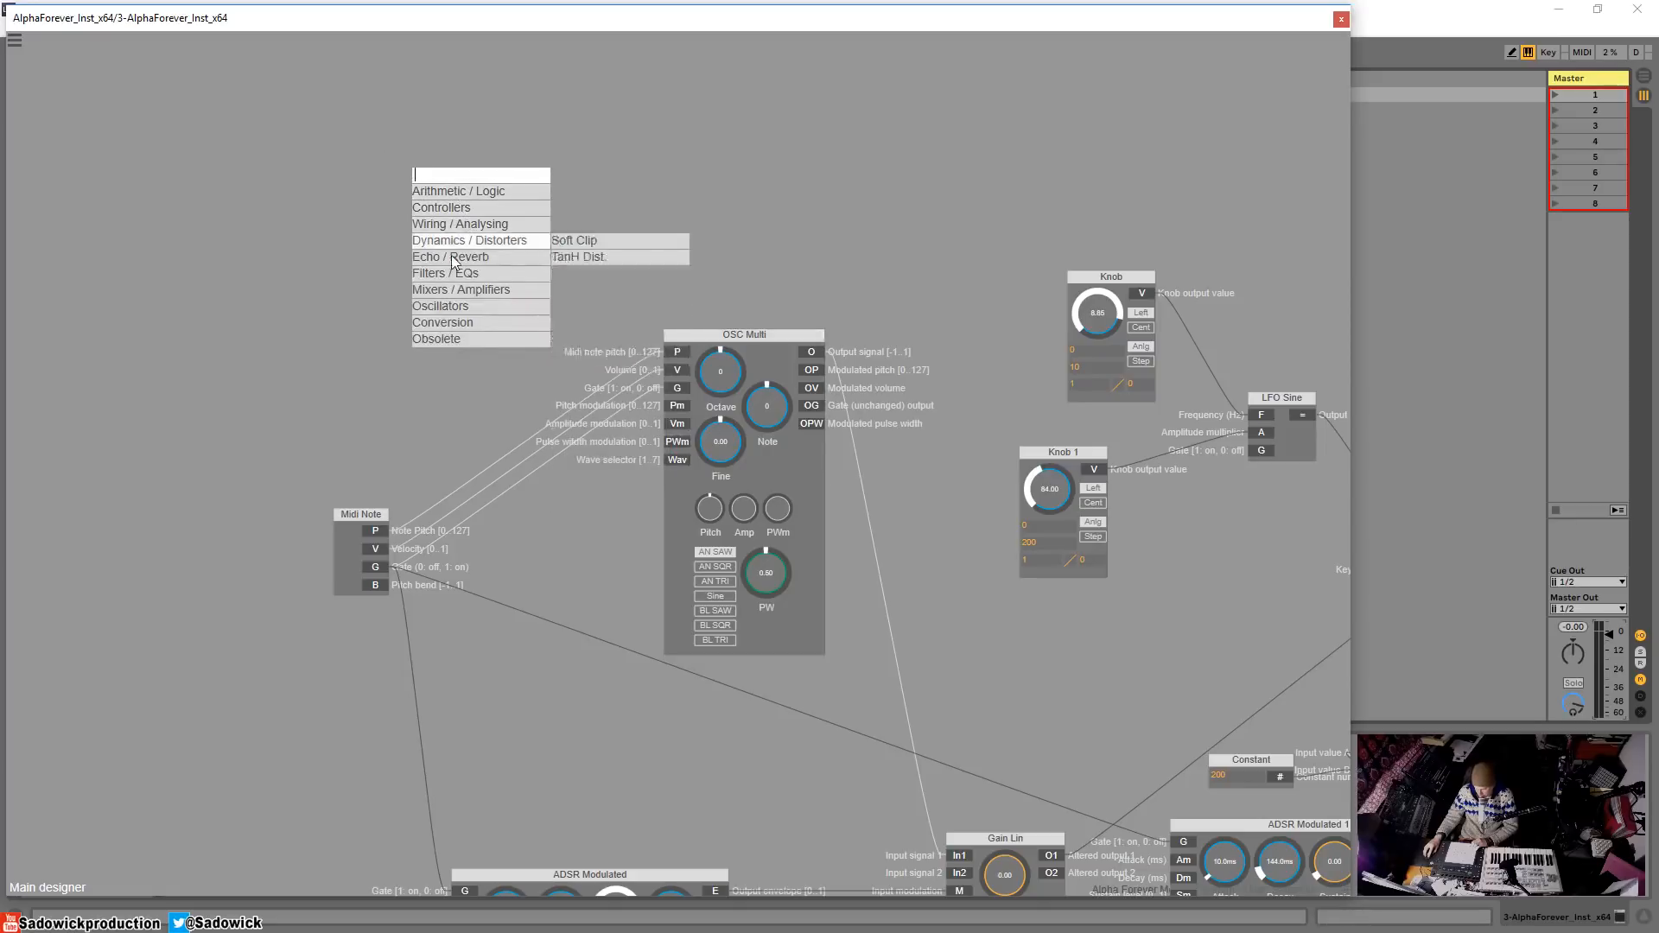
mouse_move(456, 307)
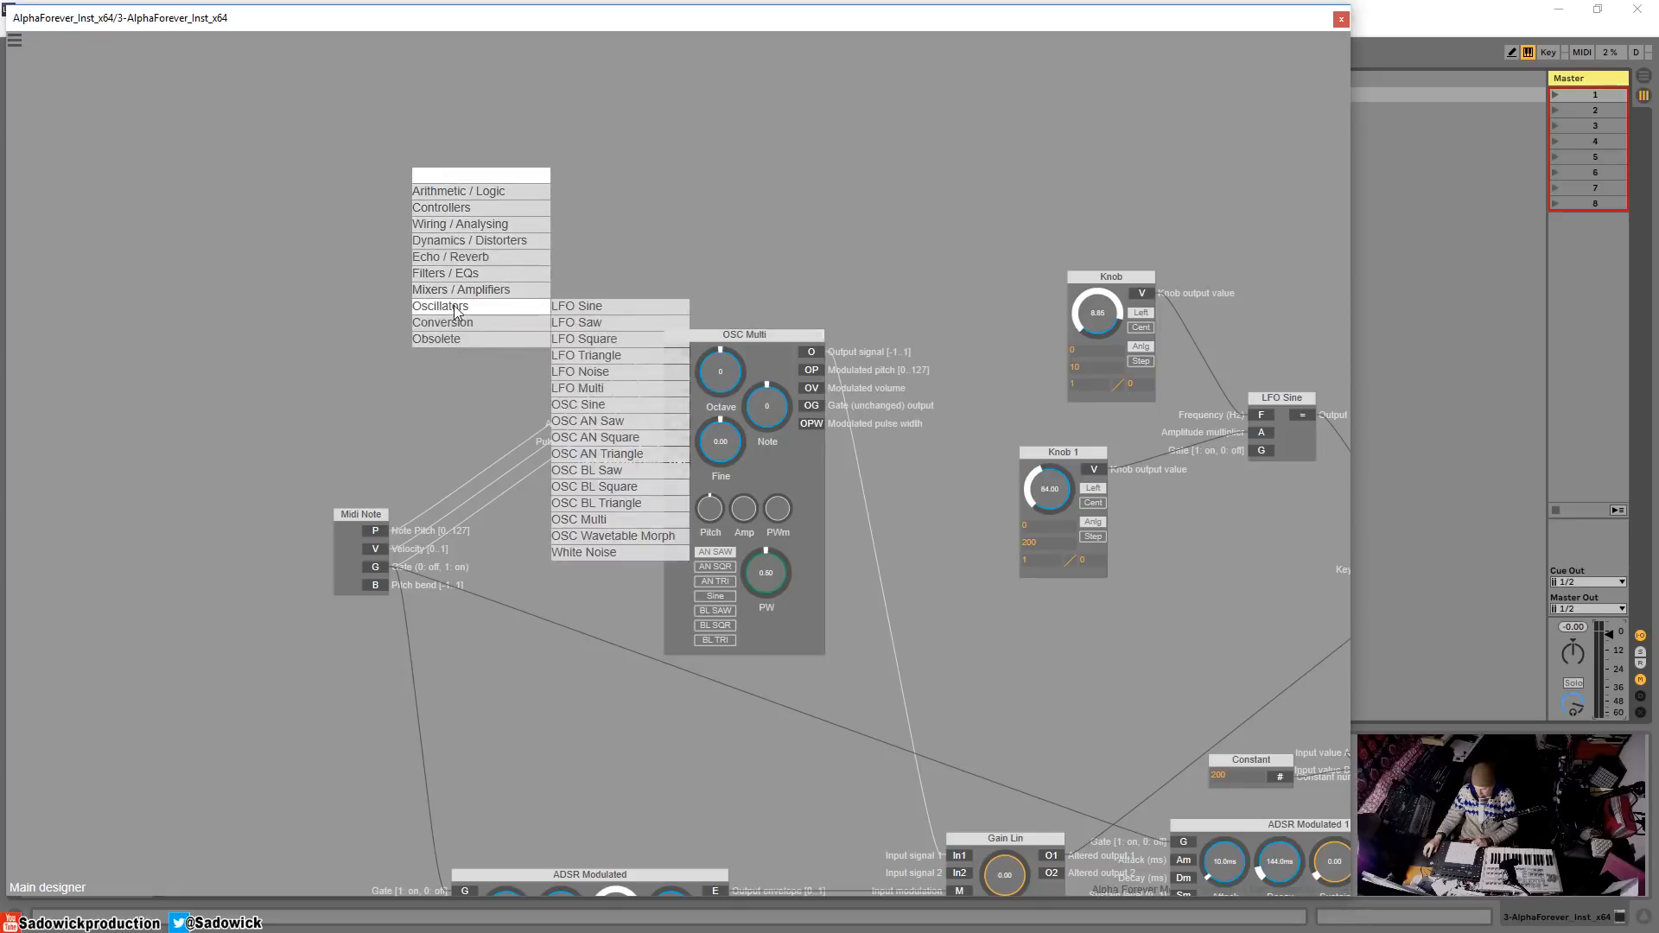
left_click(618, 406)
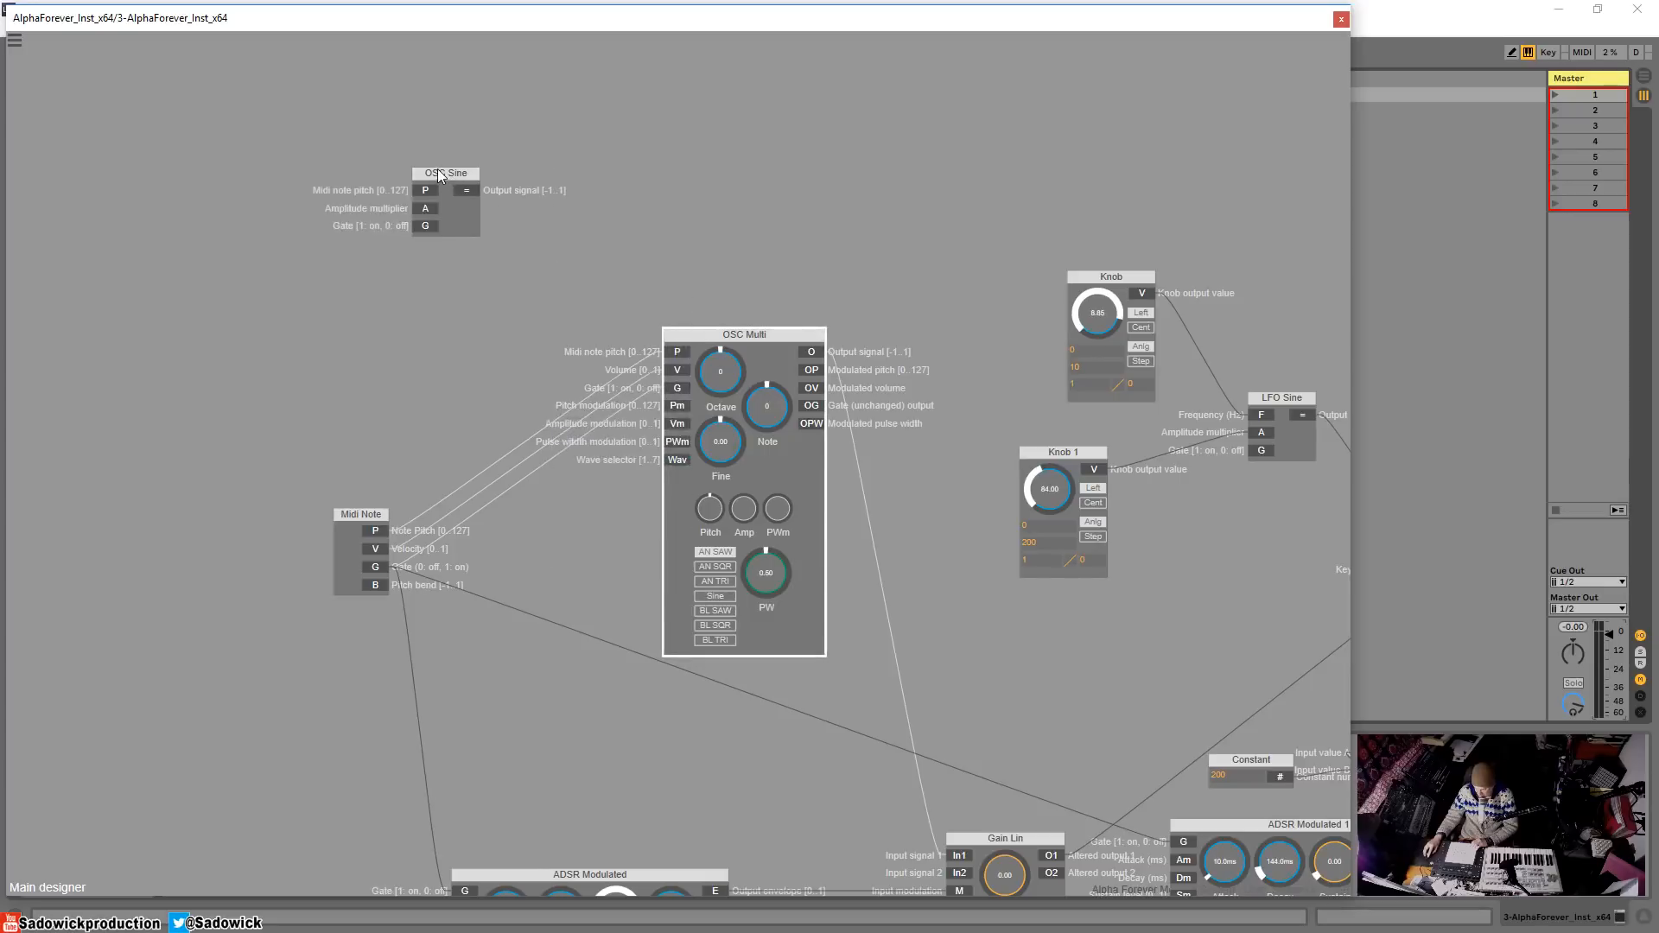
left_click_drag(440, 175, 475, 207)
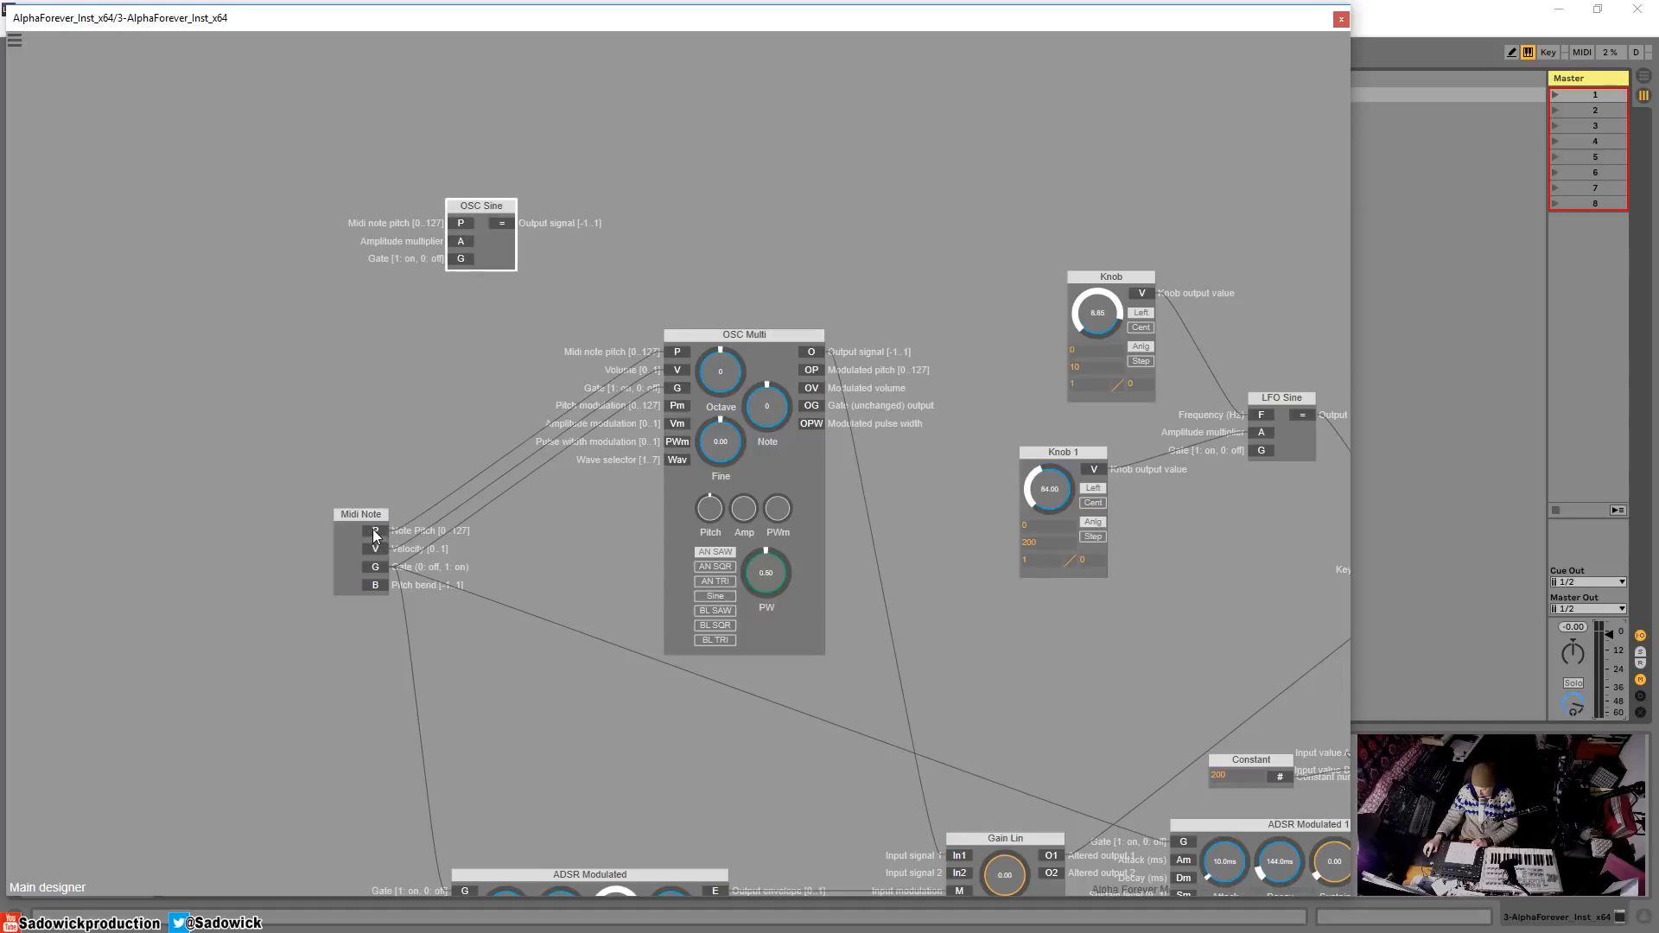
- Wire Midi Note's pitch and gate to OSC Sine, and the OSC Sine output to OSC Multi's pitch modulation input
left_click_drag(375, 536, 677, 406)
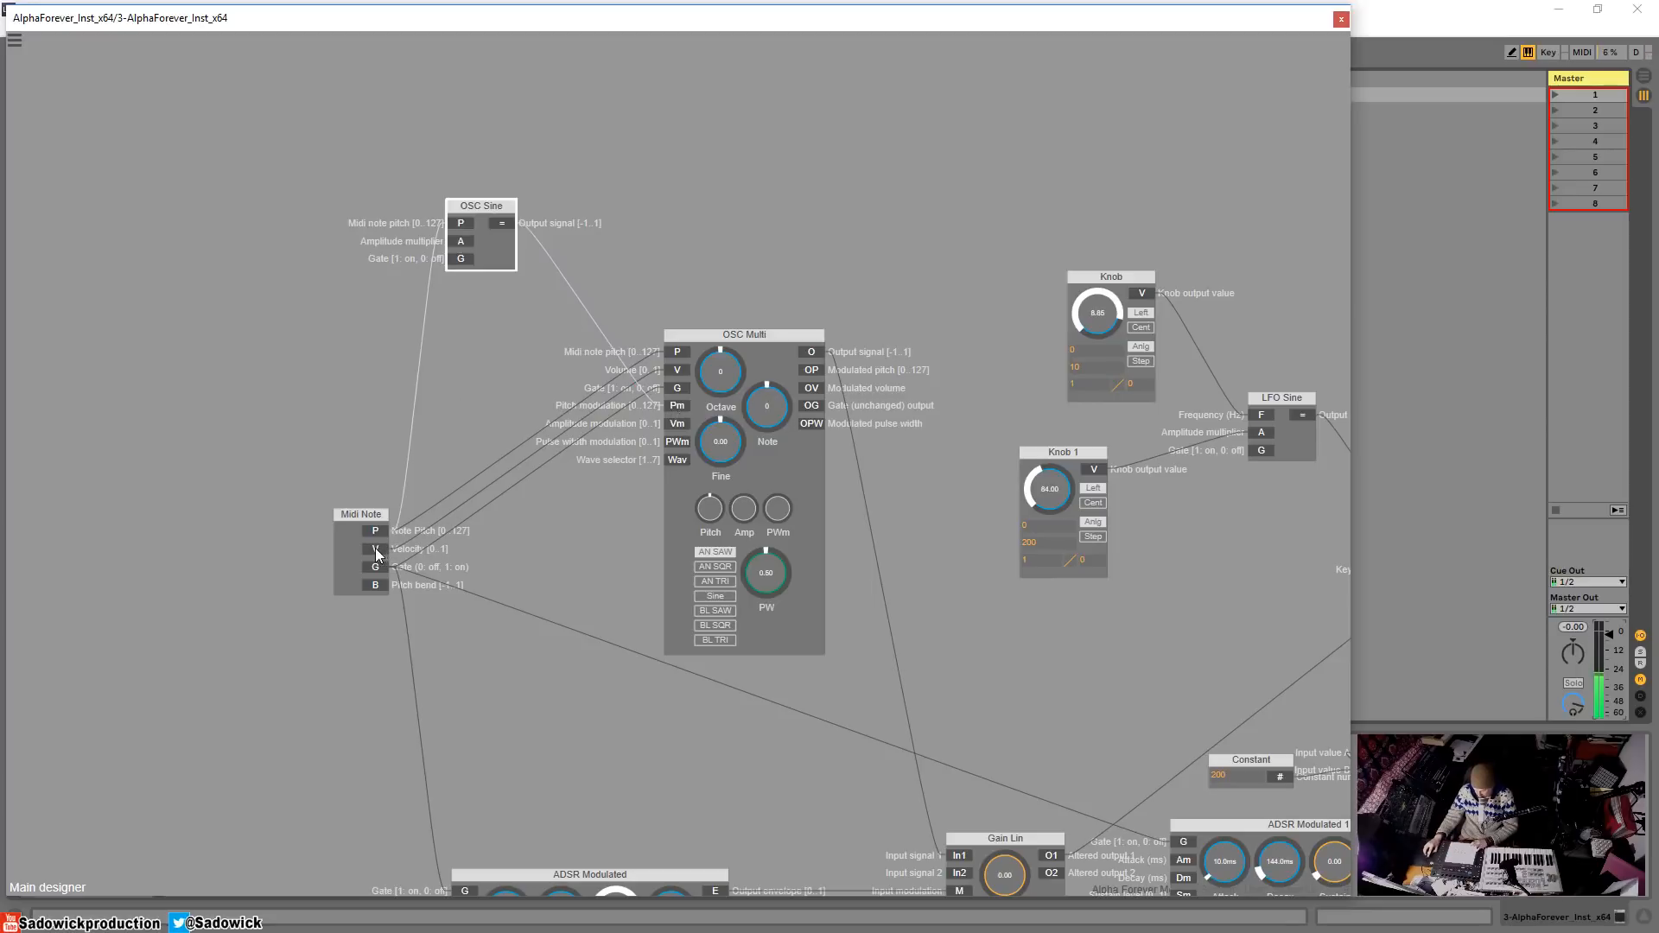
left_click(463, 395)
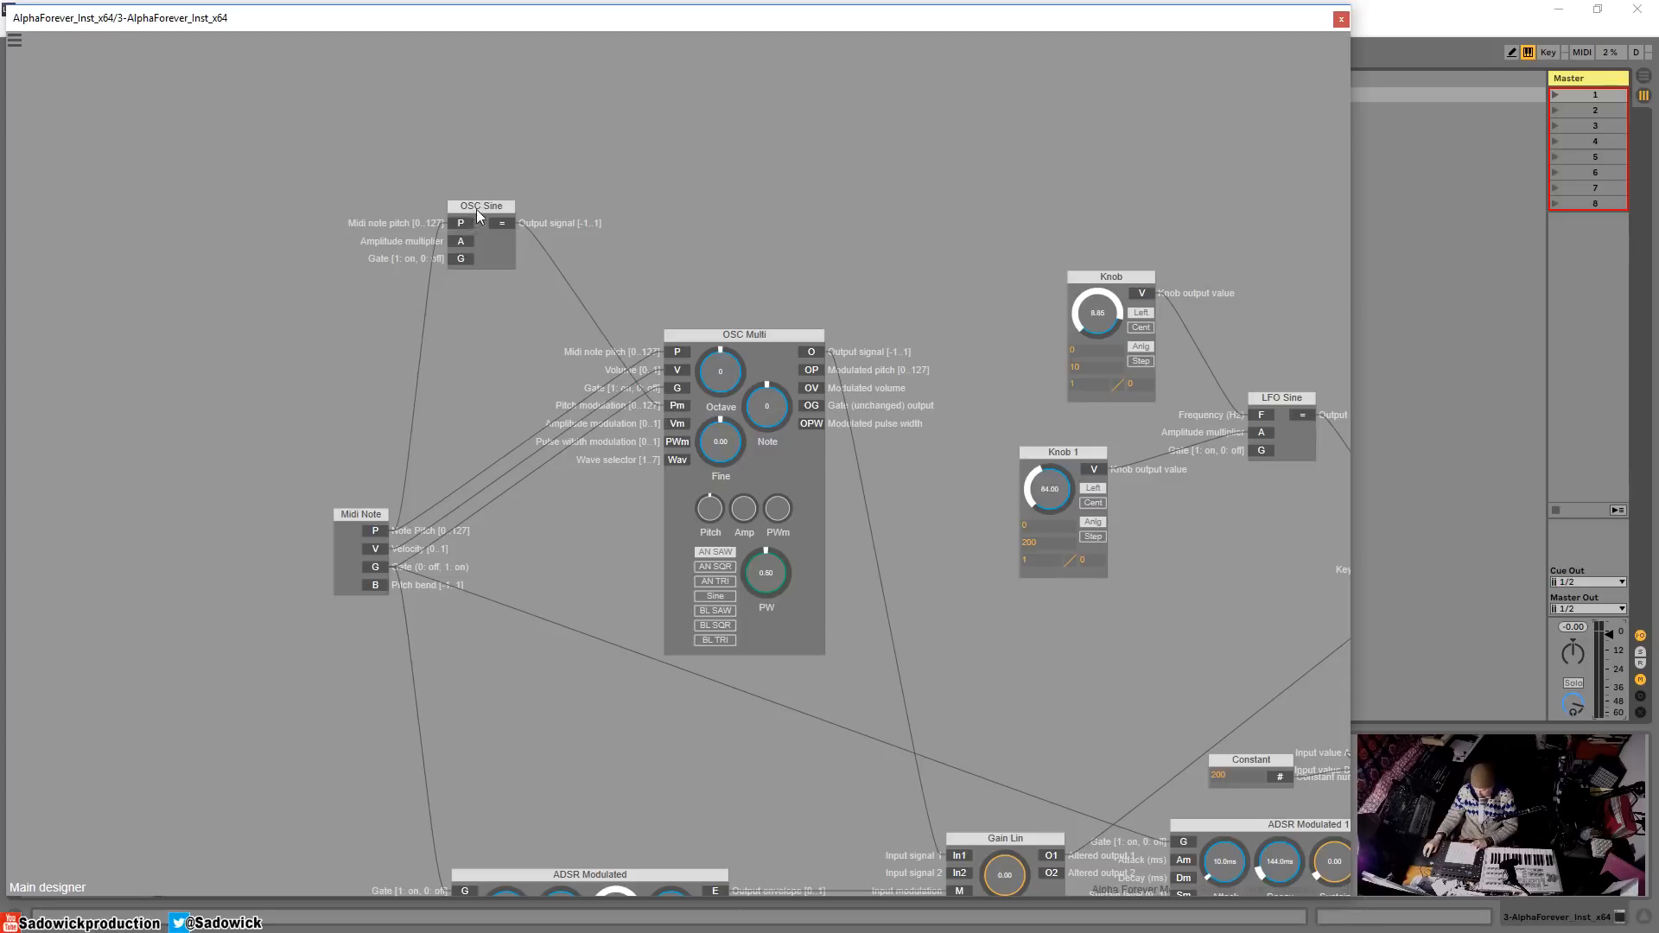
left_click_drag(478, 214, 492, 223)
left_click_drag(380, 574, 476, 267)
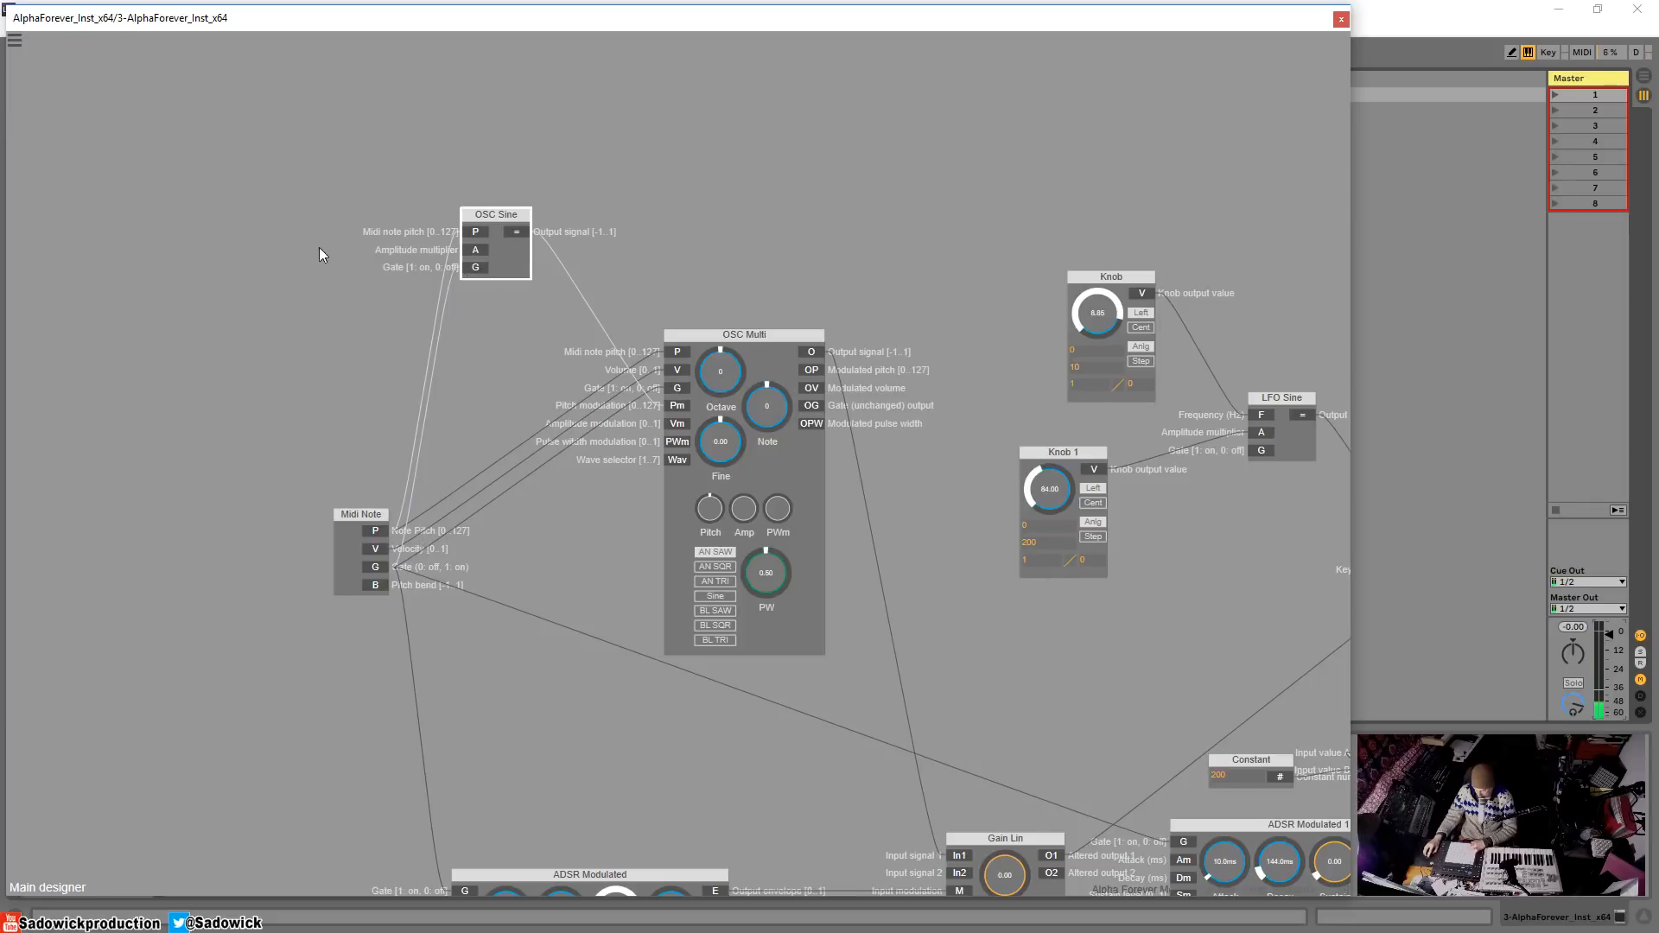
- Copy Knob 1 to a spot beside OSC Sine, set the copy to 200.00 and wire it to OSC Sine's amplitude multiplier
left_click(1066, 455)
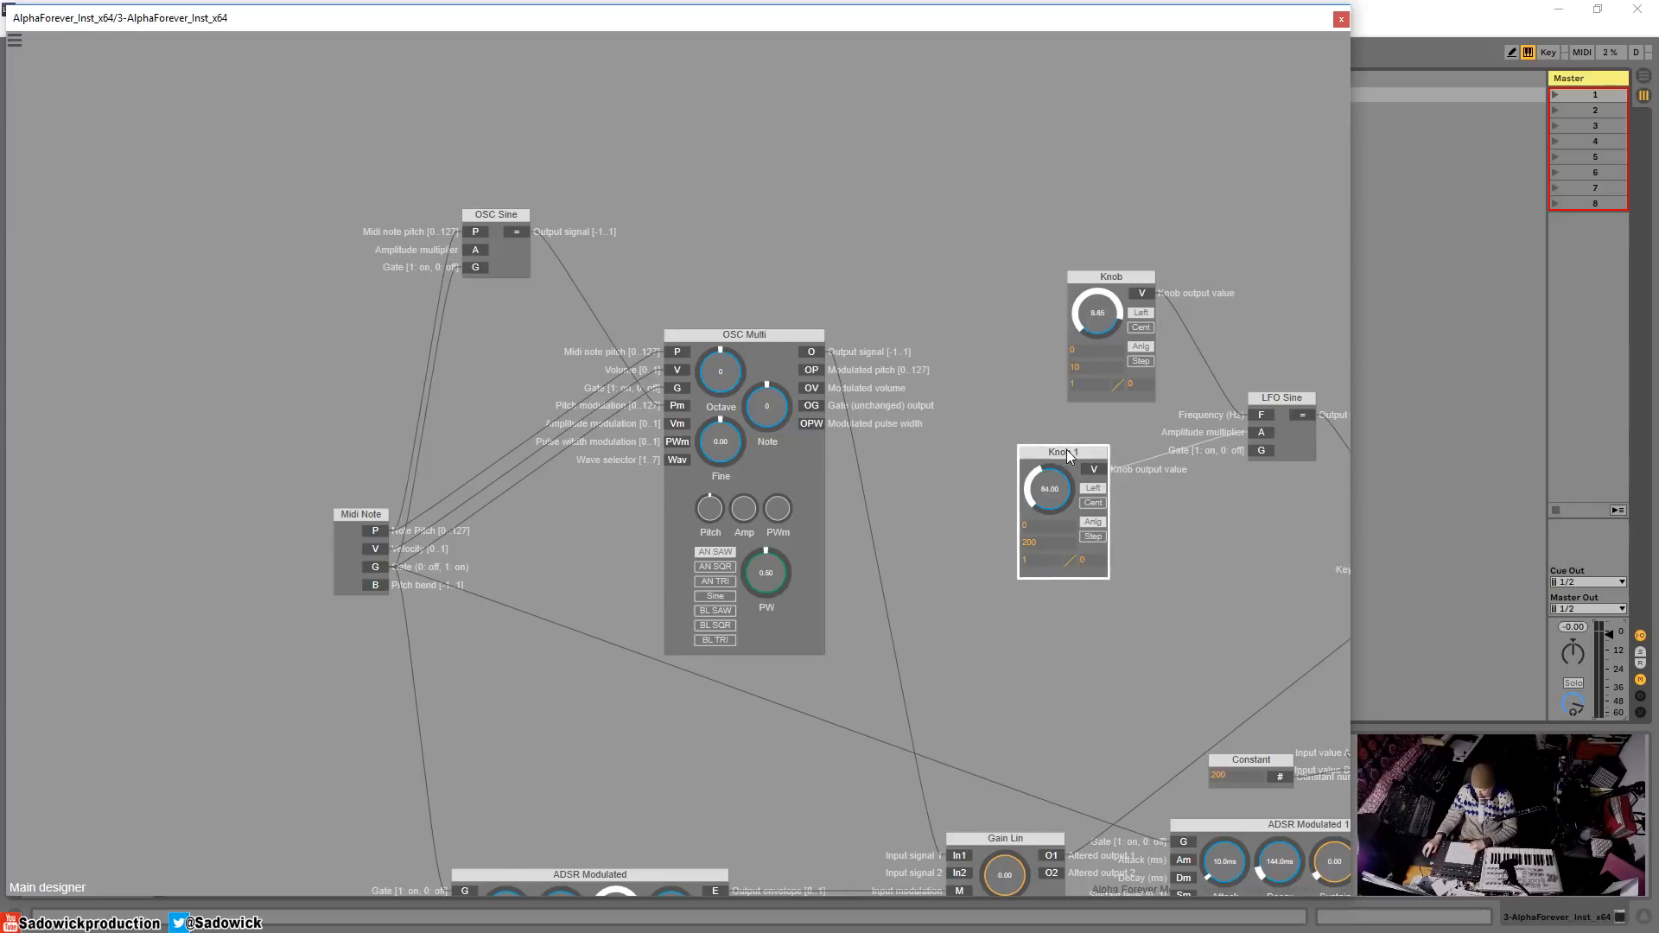
left_click(251, 256)
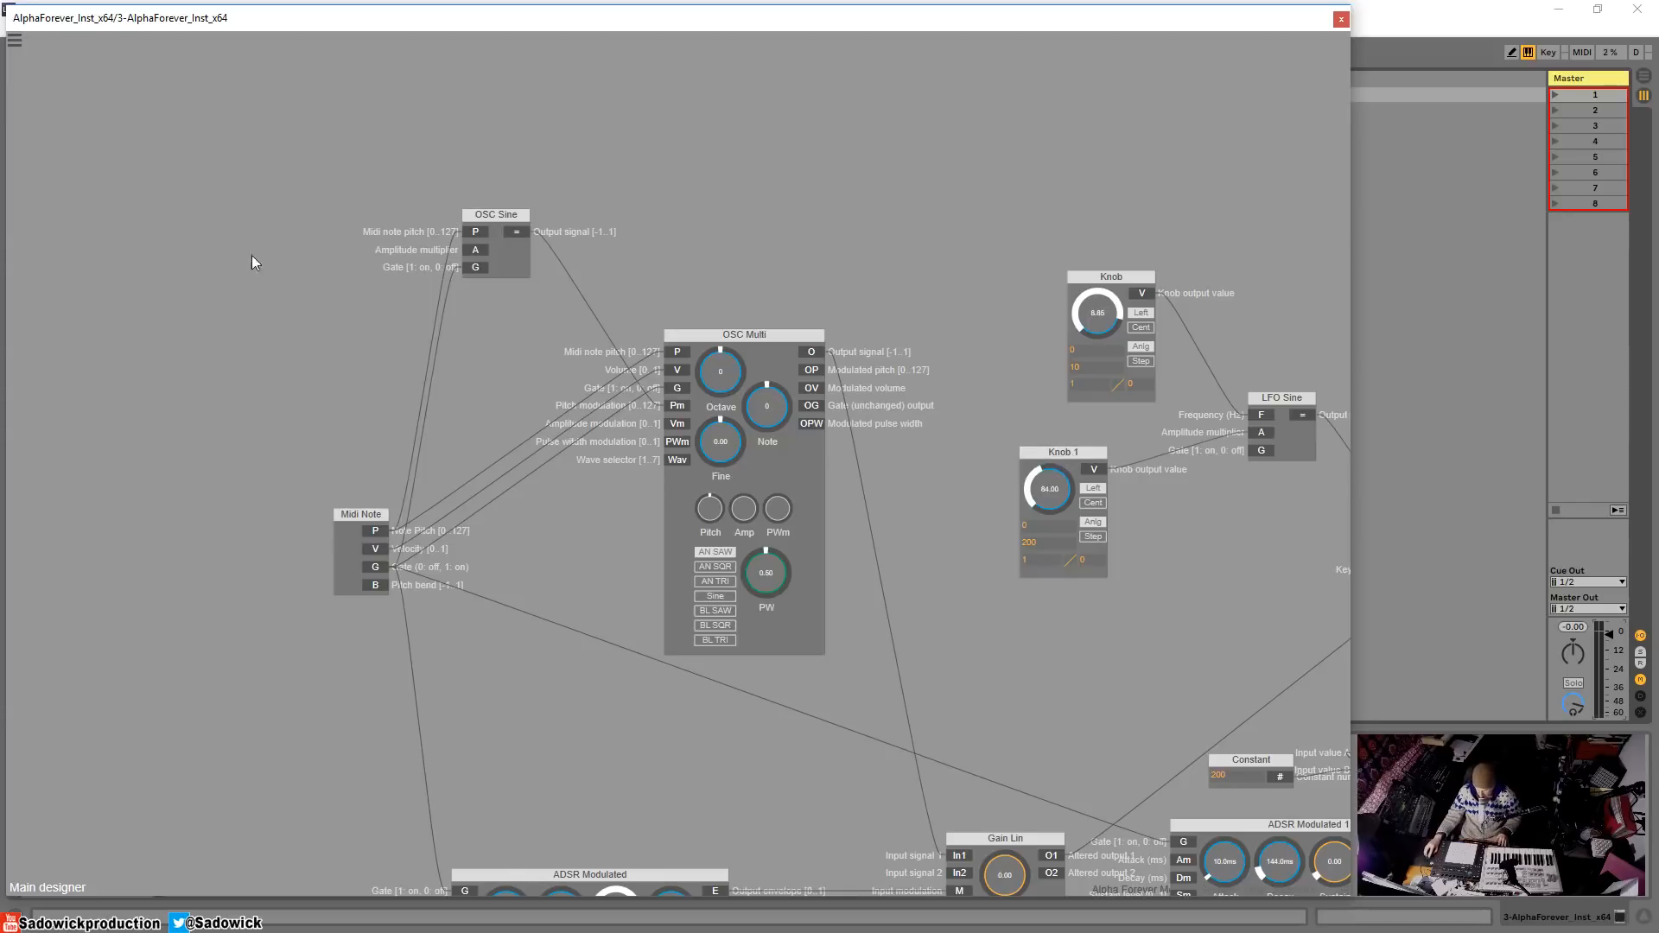
key("ctrl+v")
left_click_drag(1125, 558, 477, 258)
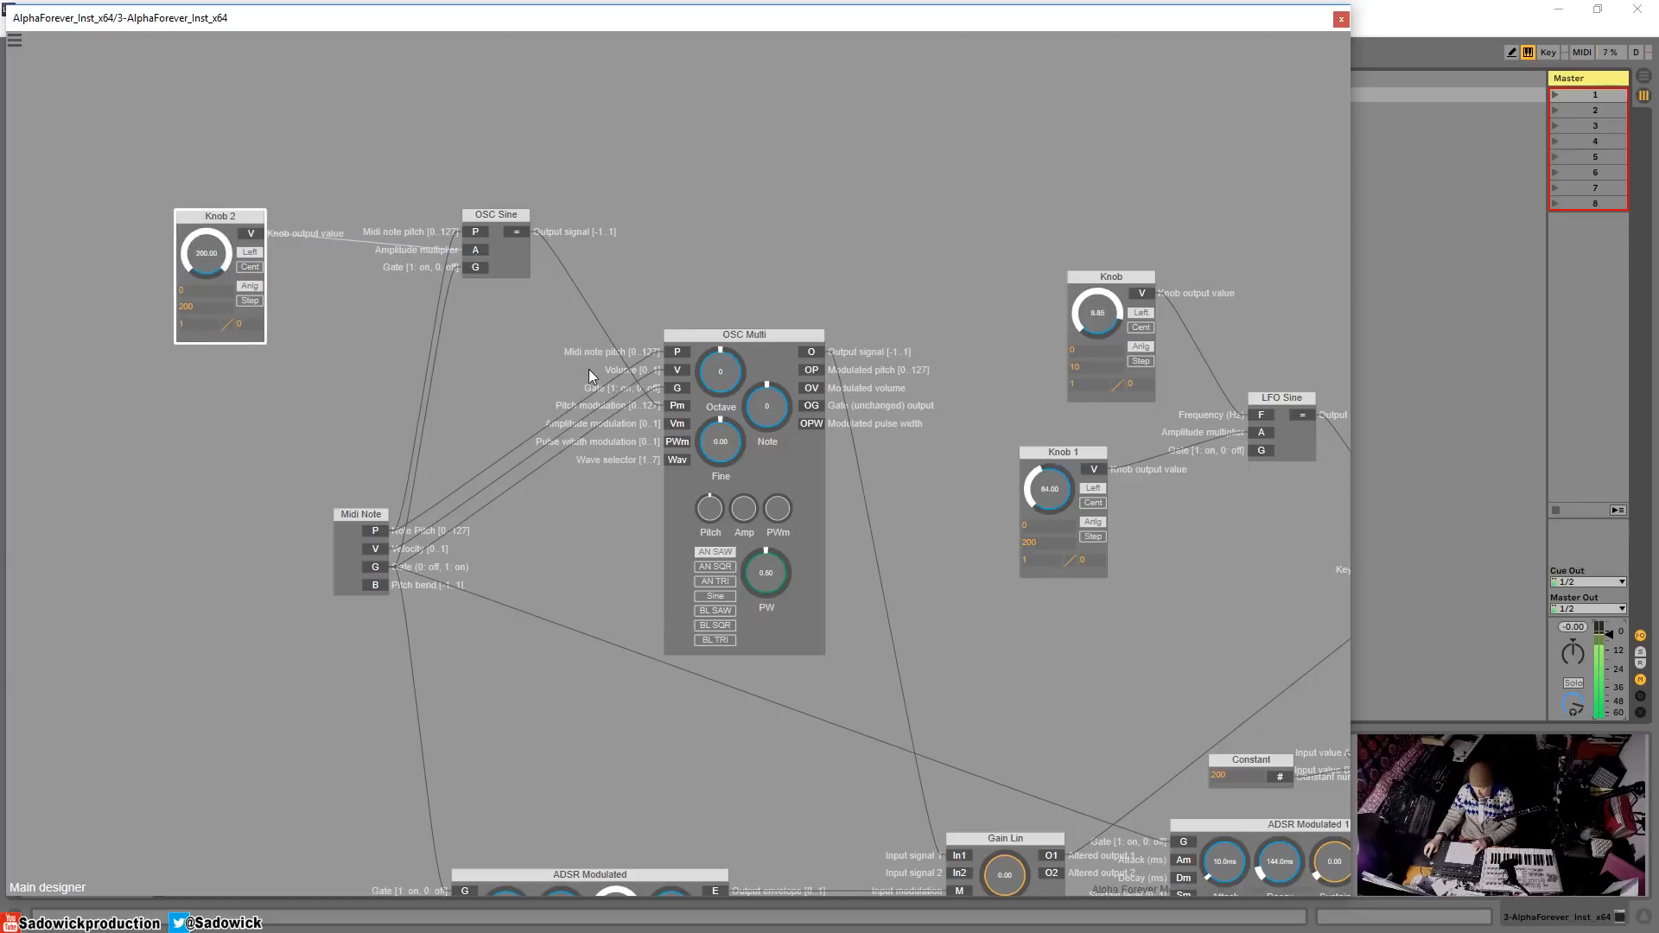
left_click_drag(496, 216, 533, 254)
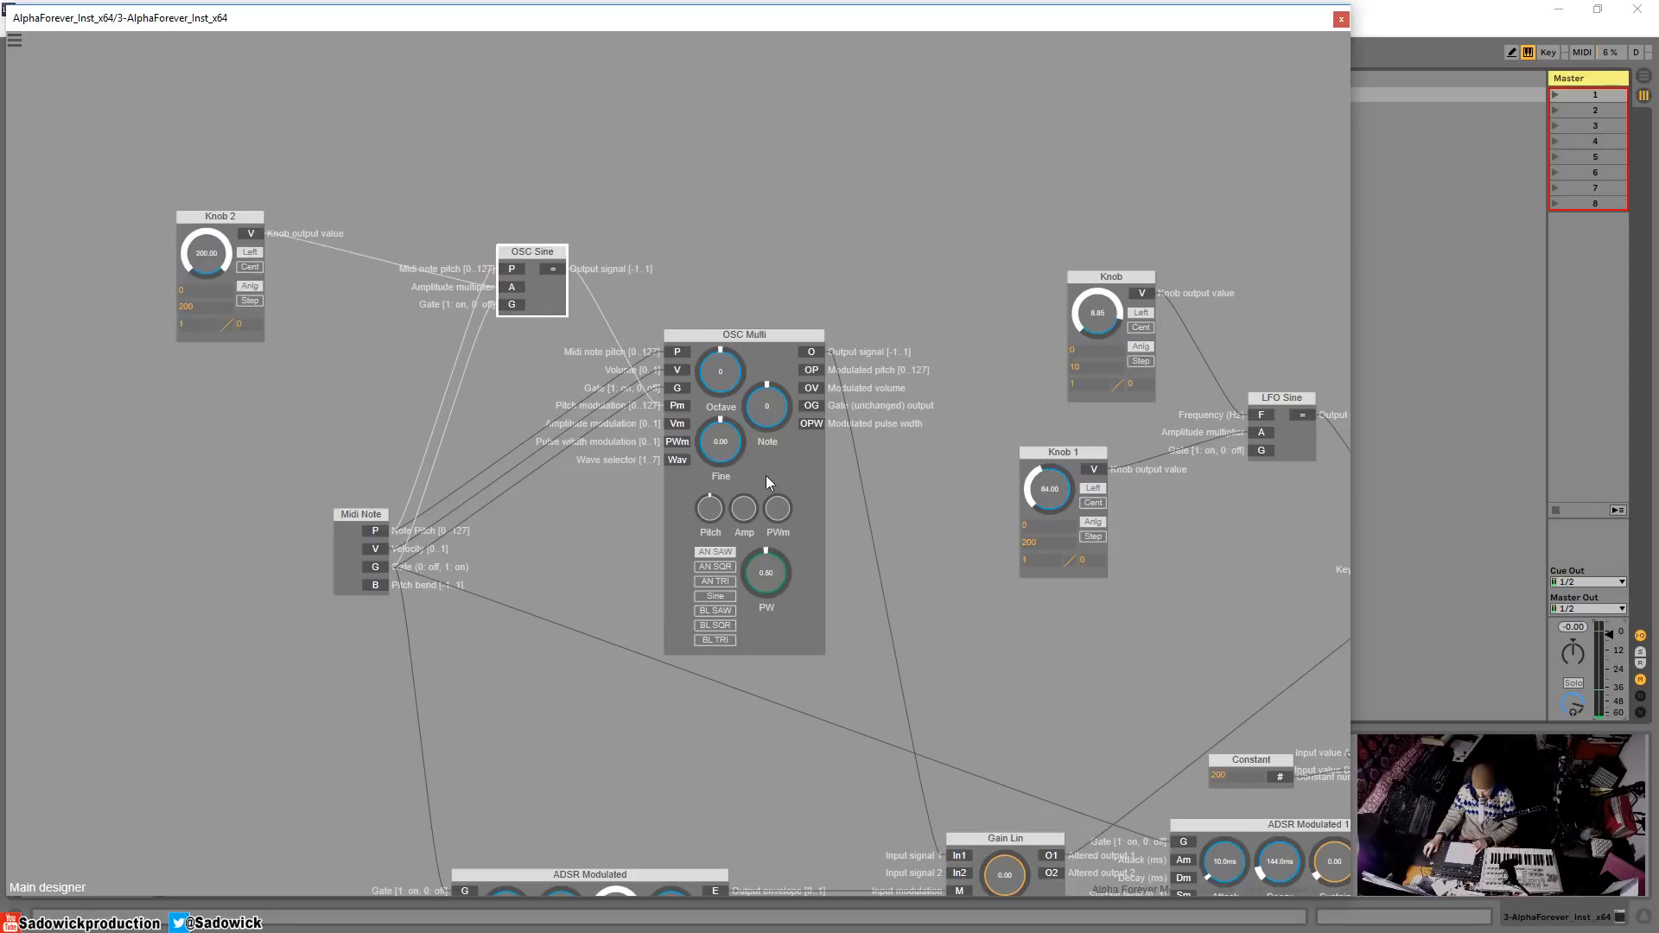
- Try modulating OSC Multi's amplitude with the OSC Sine output, remove that wire and lower the Pitch modulation amount
left_click_drag(553, 269, 676, 424)
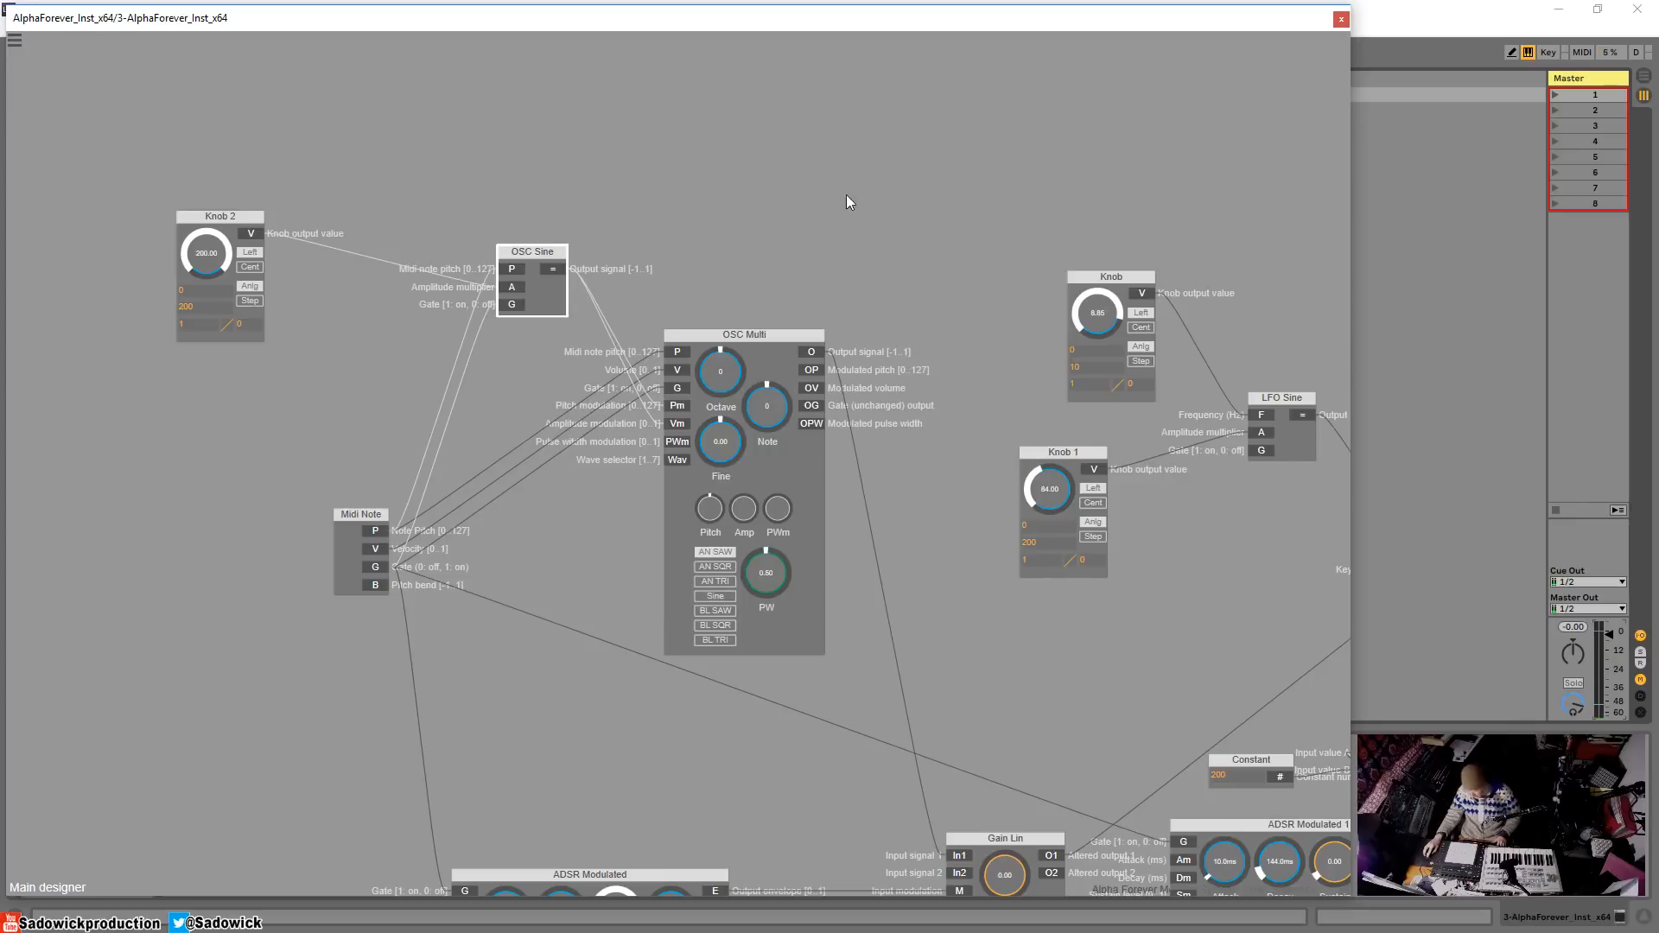
left_click(762, 197)
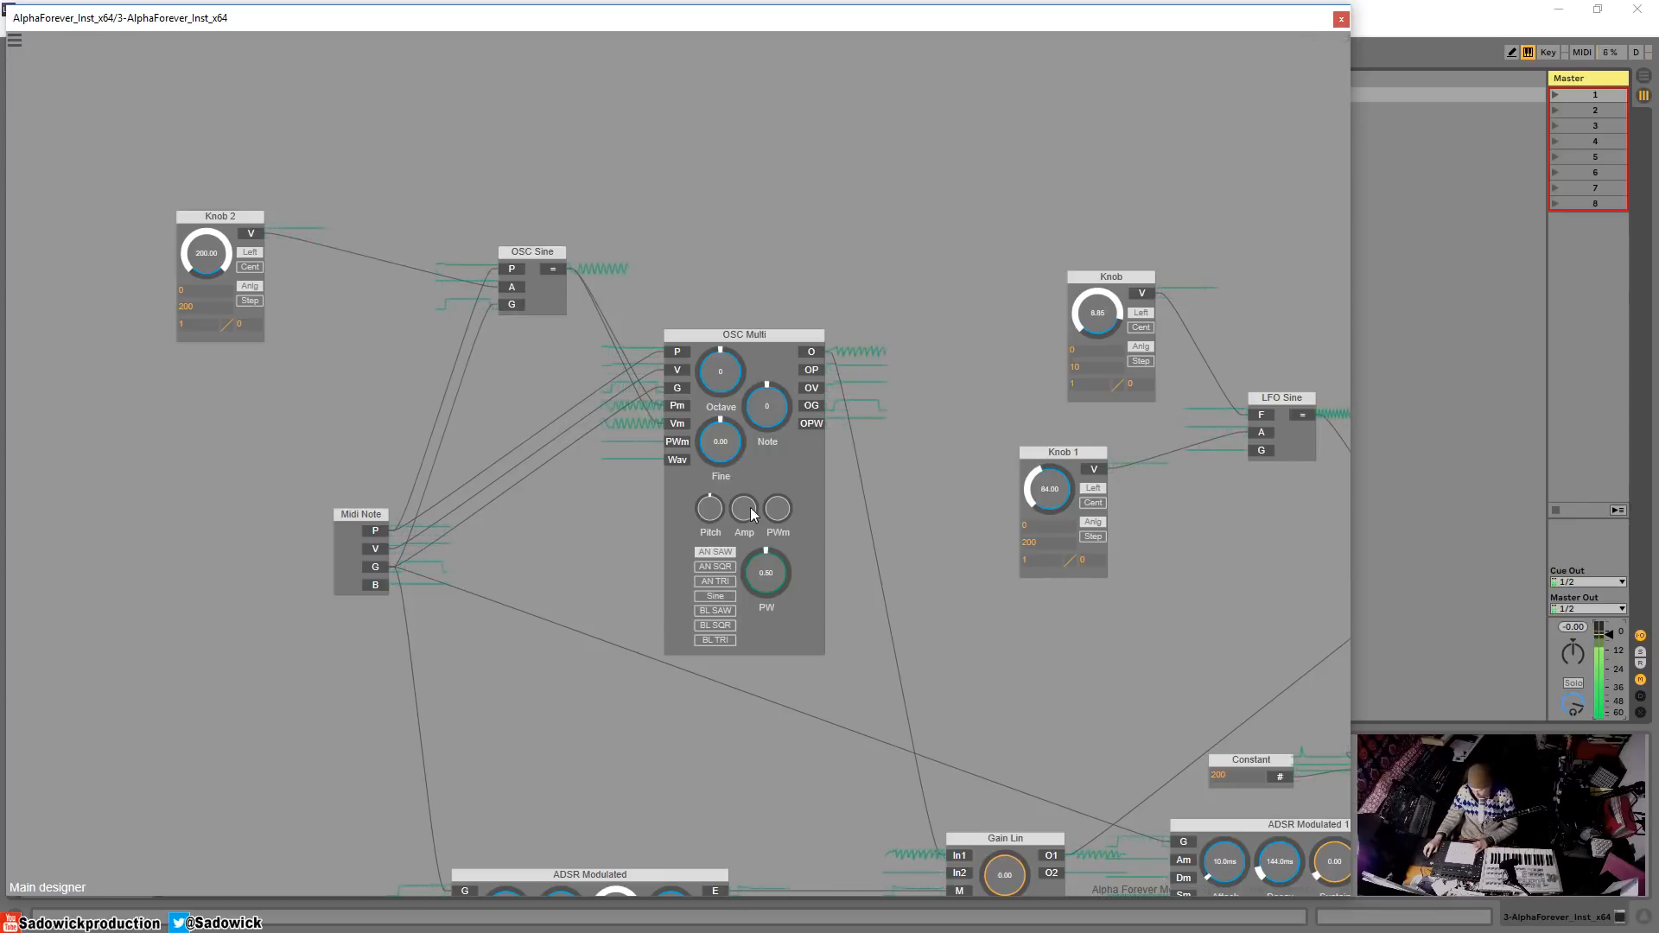
left_click_drag(751, 506, 716, 494)
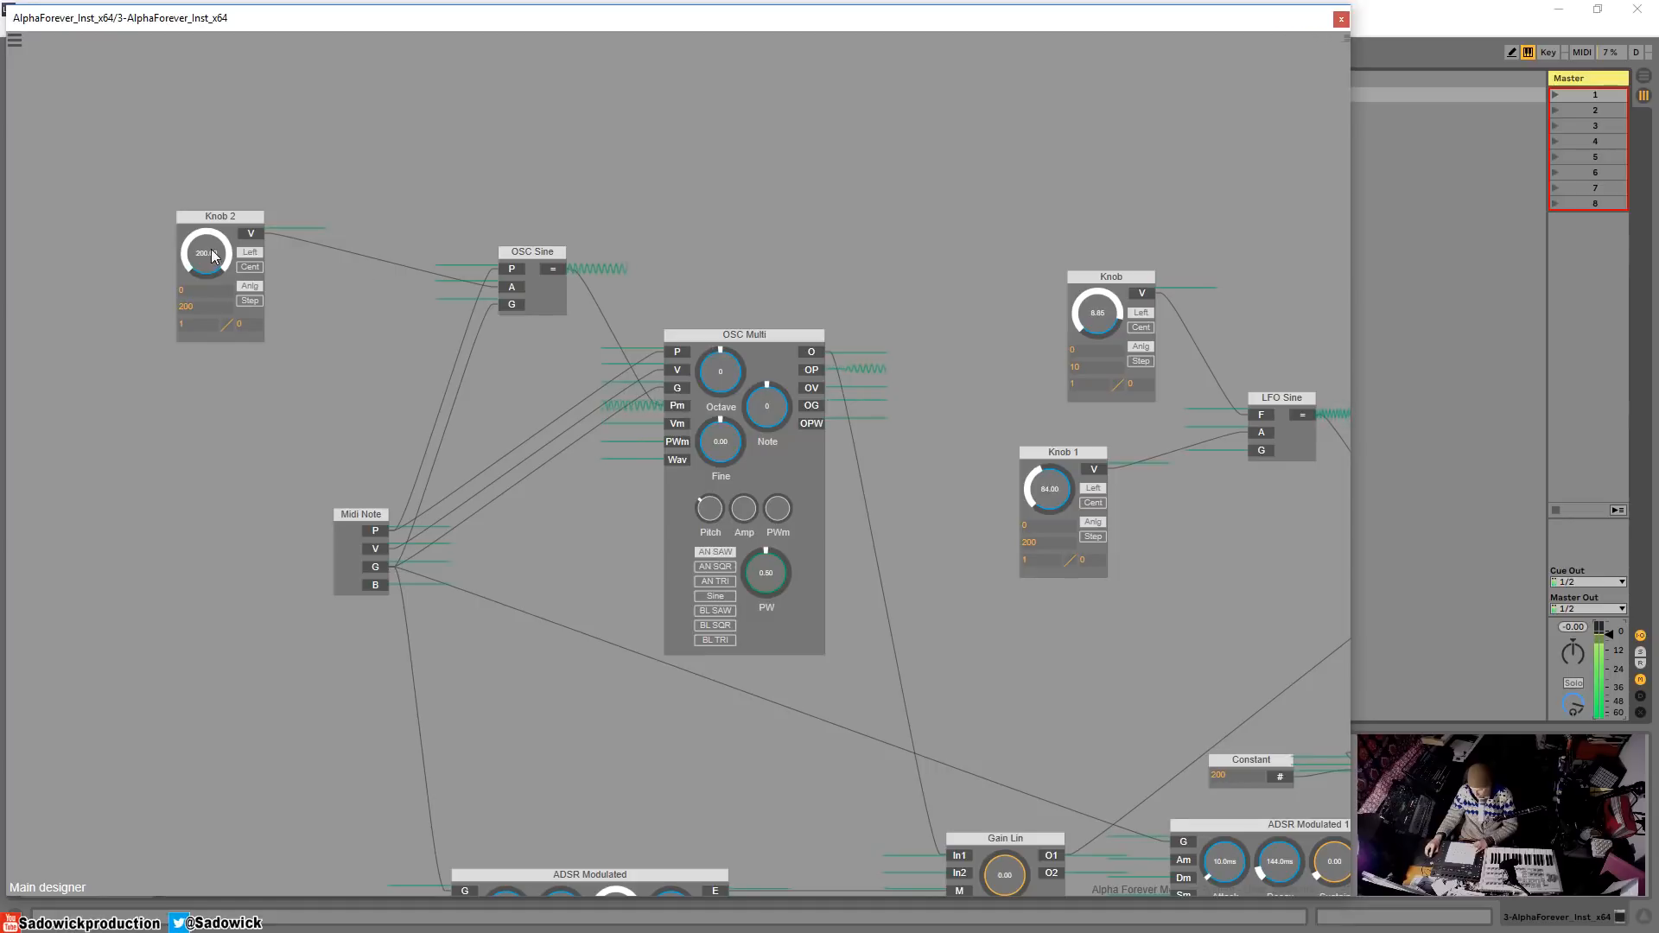
- Set Knob 2 to 37.00 and replace Midi Note's pitch wire into OSC Sine with a wire from a duplicate of Knob 2
left_click_drag(216, 257, 235, 391)
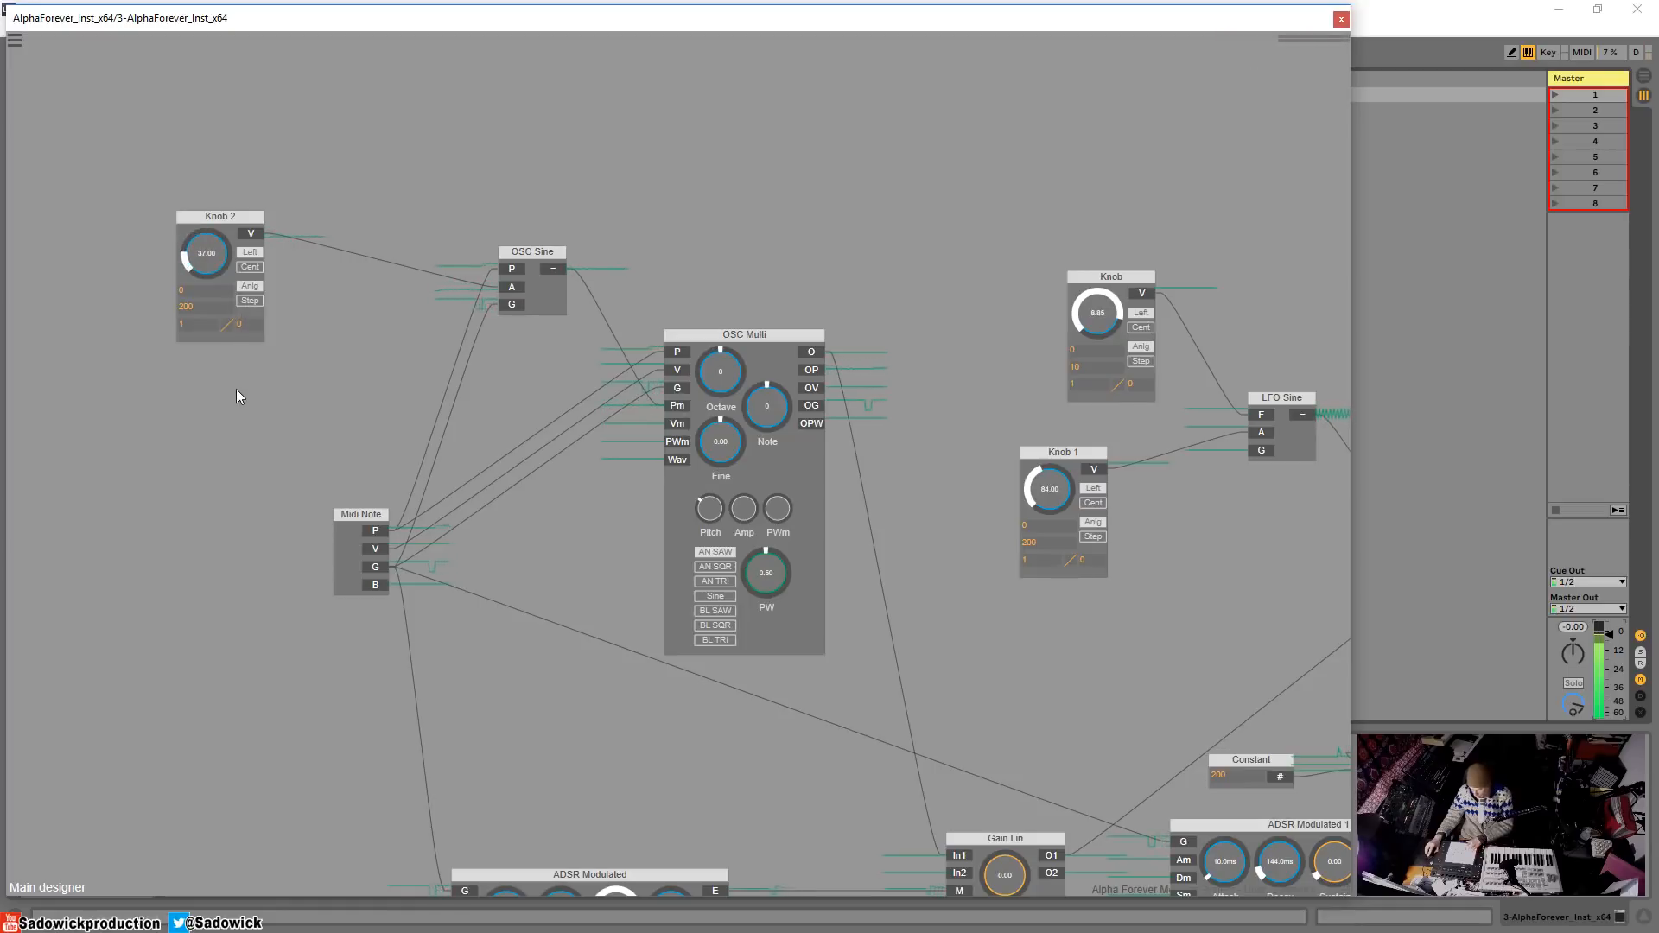
left_click(510, 271)
left_click(232, 220)
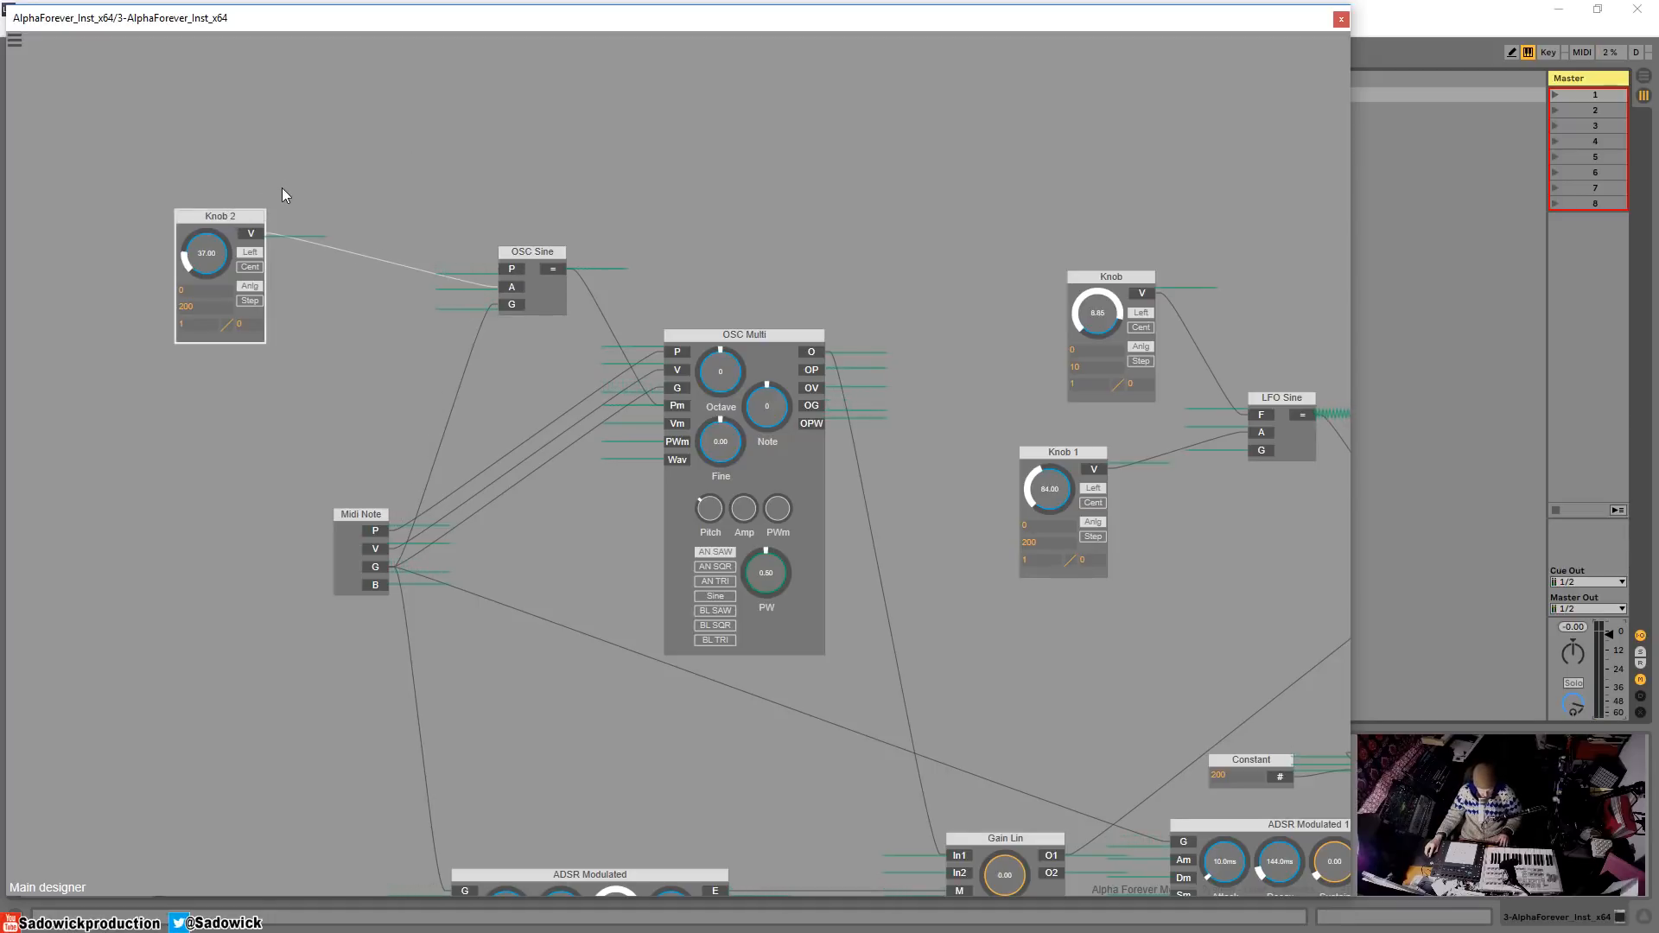
key("ctrl+d")
left_click_drag(284, 320, 510, 268)
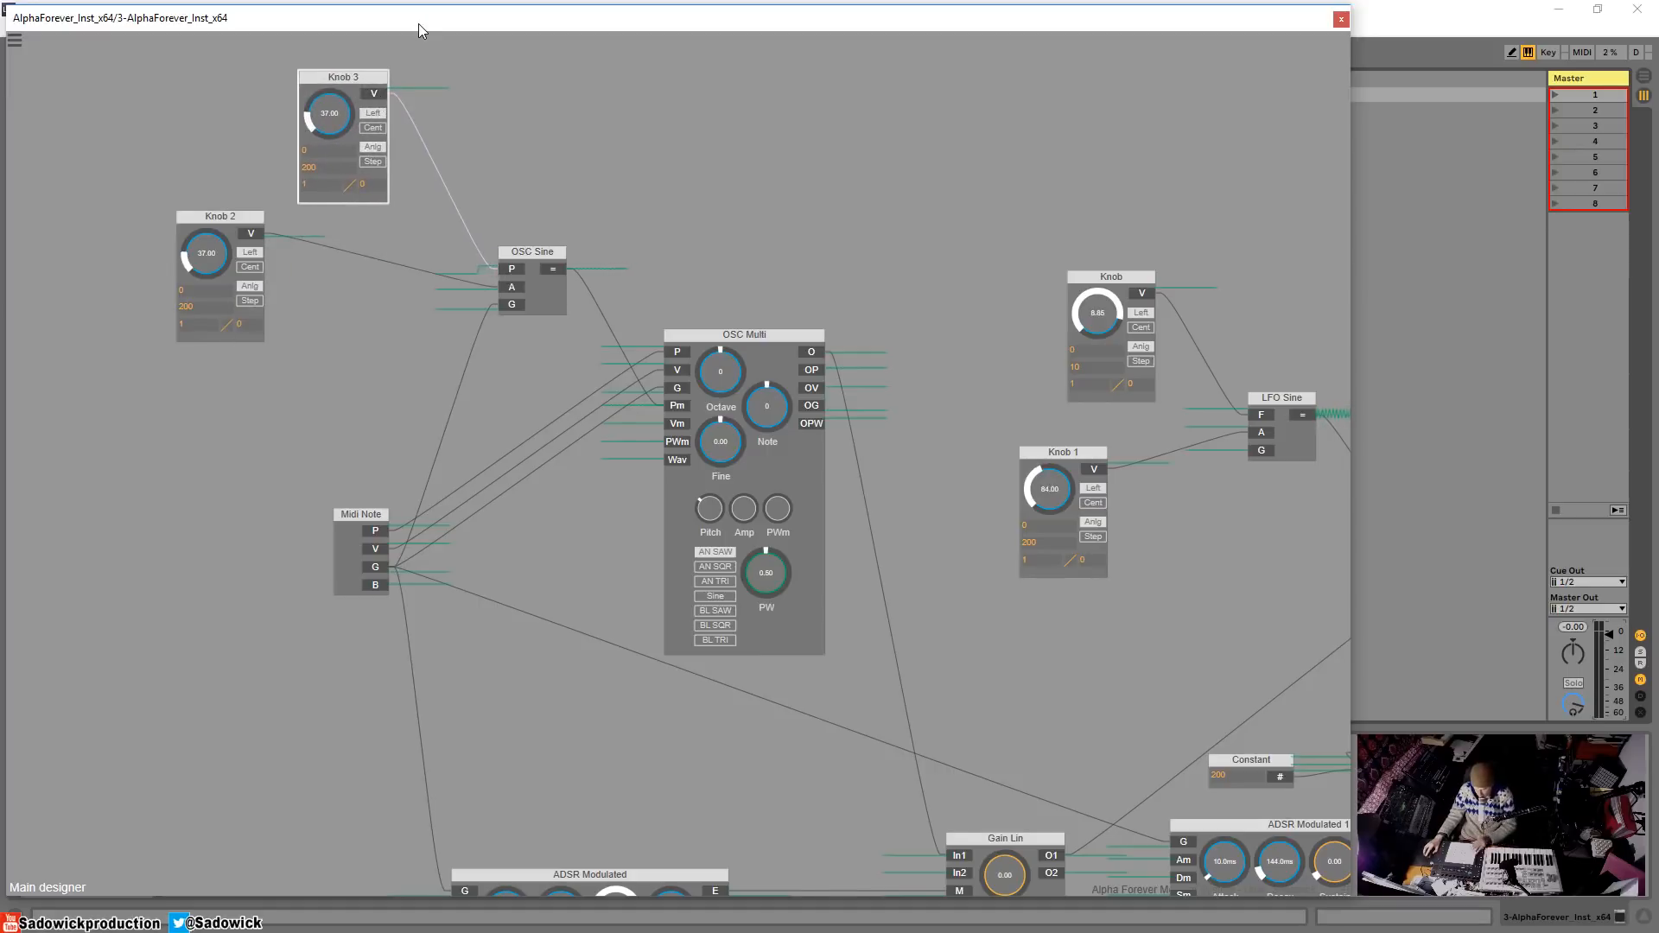
- Set Knob 2 to 14.00 and Knob 3 to 2.00, and bring OSC Multi's Pitch modulation amount close to its centre
mouse_move(335, 96)
left_mouse_down()
mouse_move(330, 68)
mouse_move(329, 125)
left_mouse_up()
left_click_drag(210, 257, 197, 288)
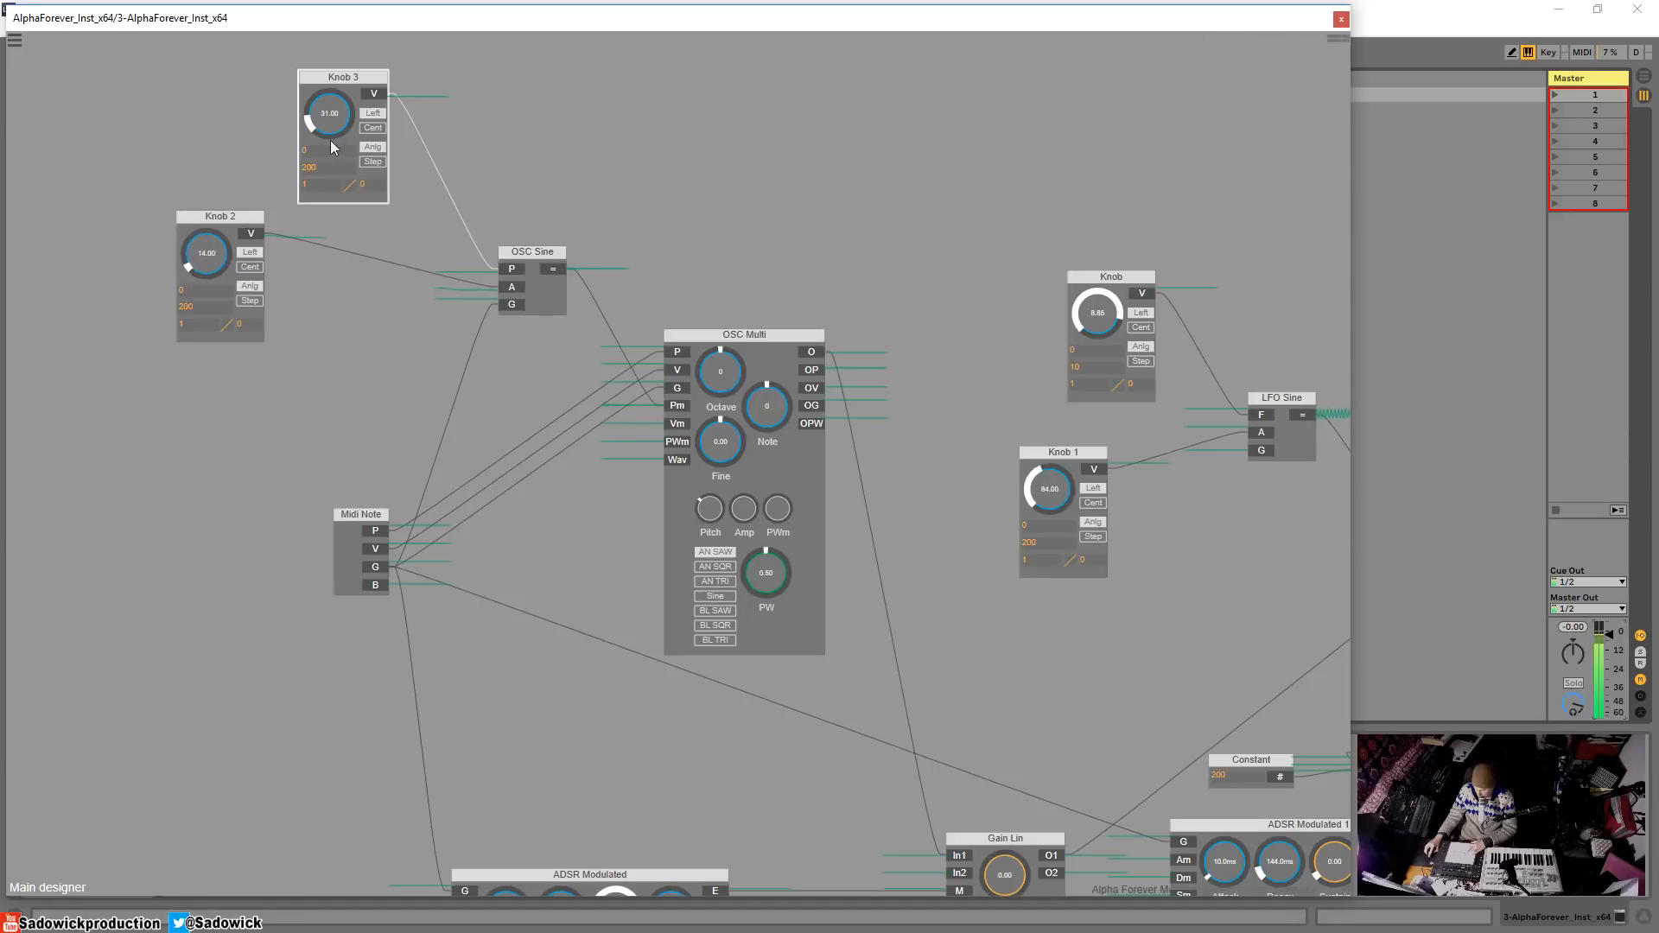
mouse_move(331, 147)
left_mouse_down()
mouse_move(342, 82)
mouse_move(310, 152)
left_mouse_up()
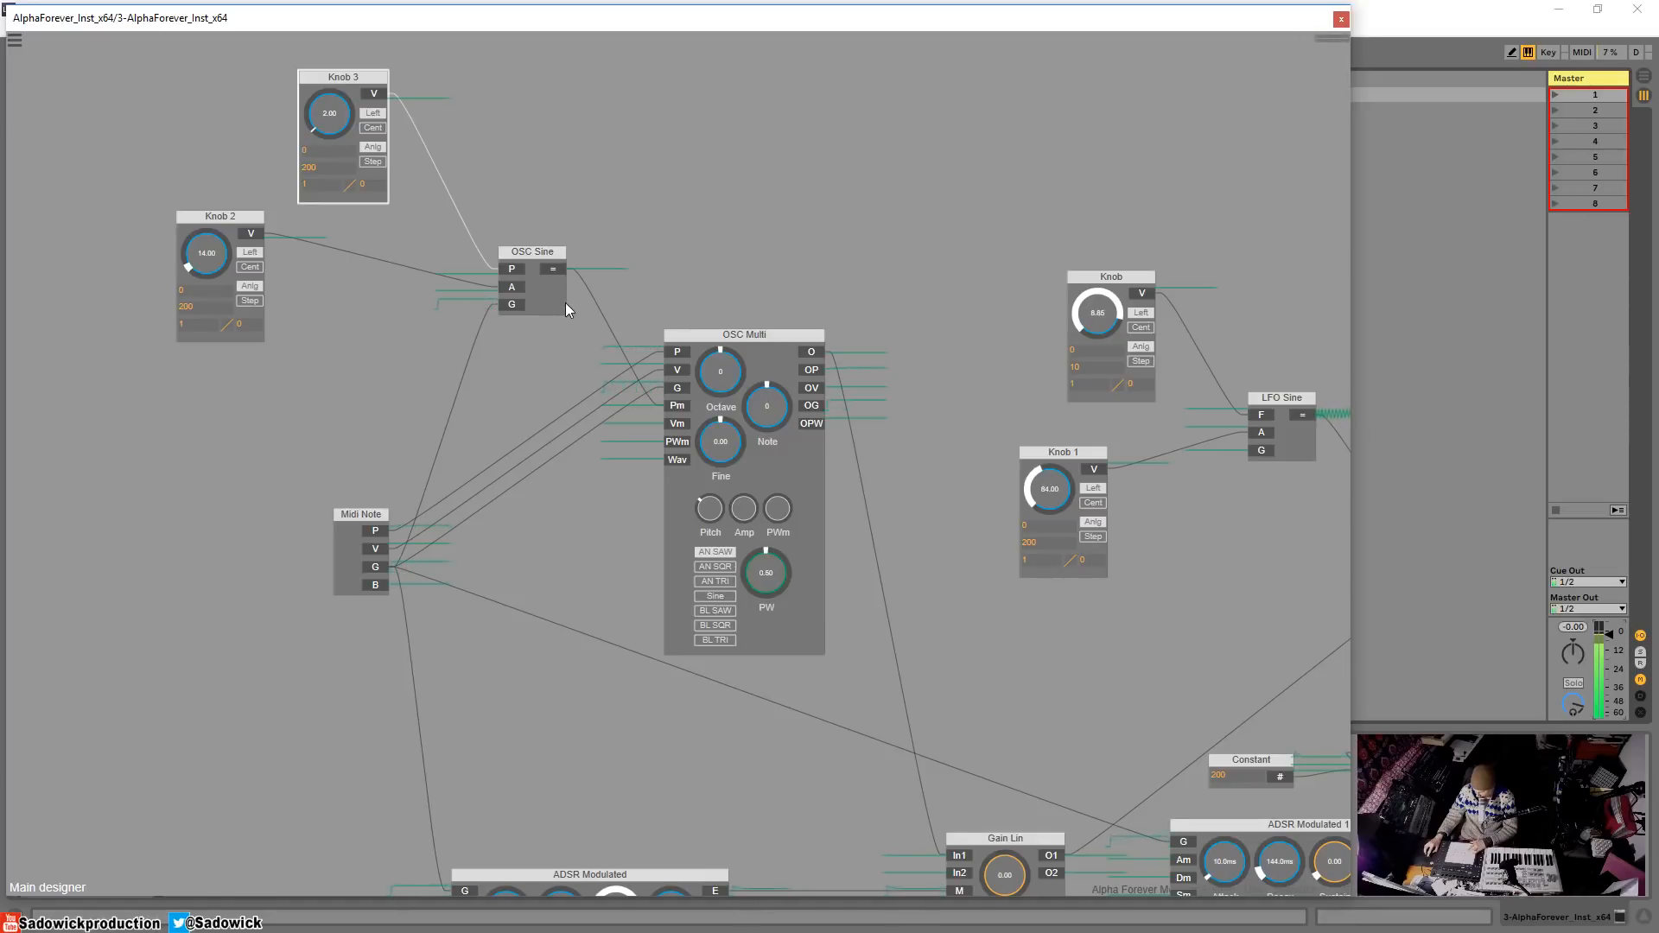
left_click_drag(707, 507, 709, 467)
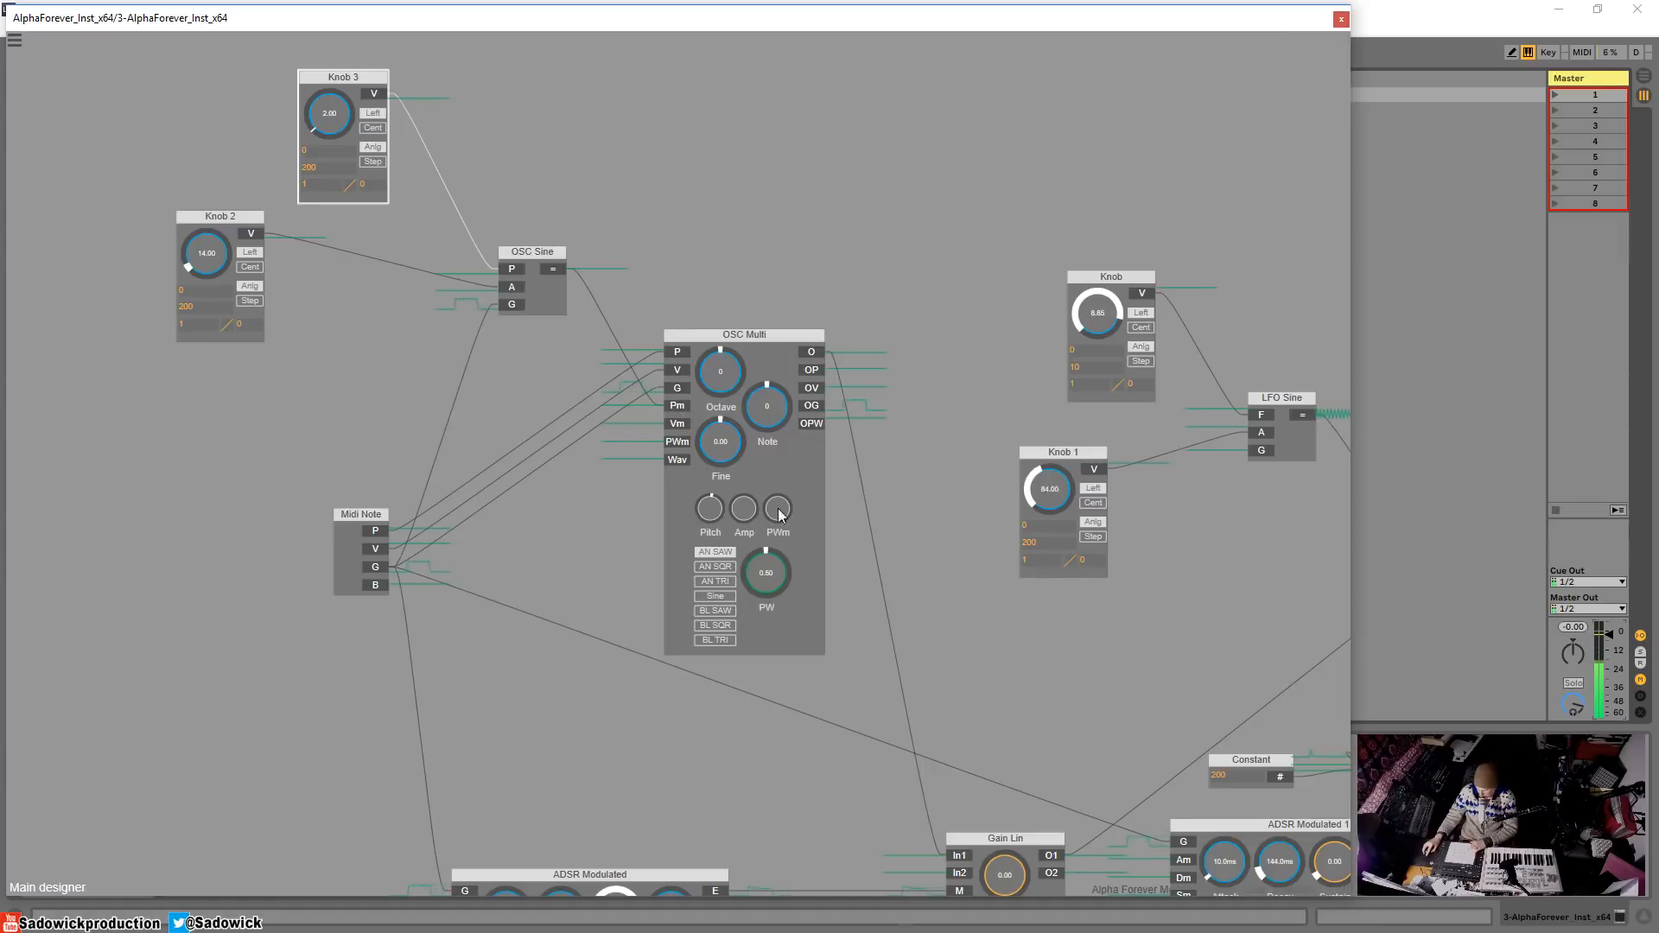
left_click_drag(750, 518, 792, 588)
- Examine the patch layout, following the signal from OSC Multi and LFO Sine to Filter Modulated and the mixer
scroll(933, 249, "down", 5)
scroll(869, 254, "down", 2)
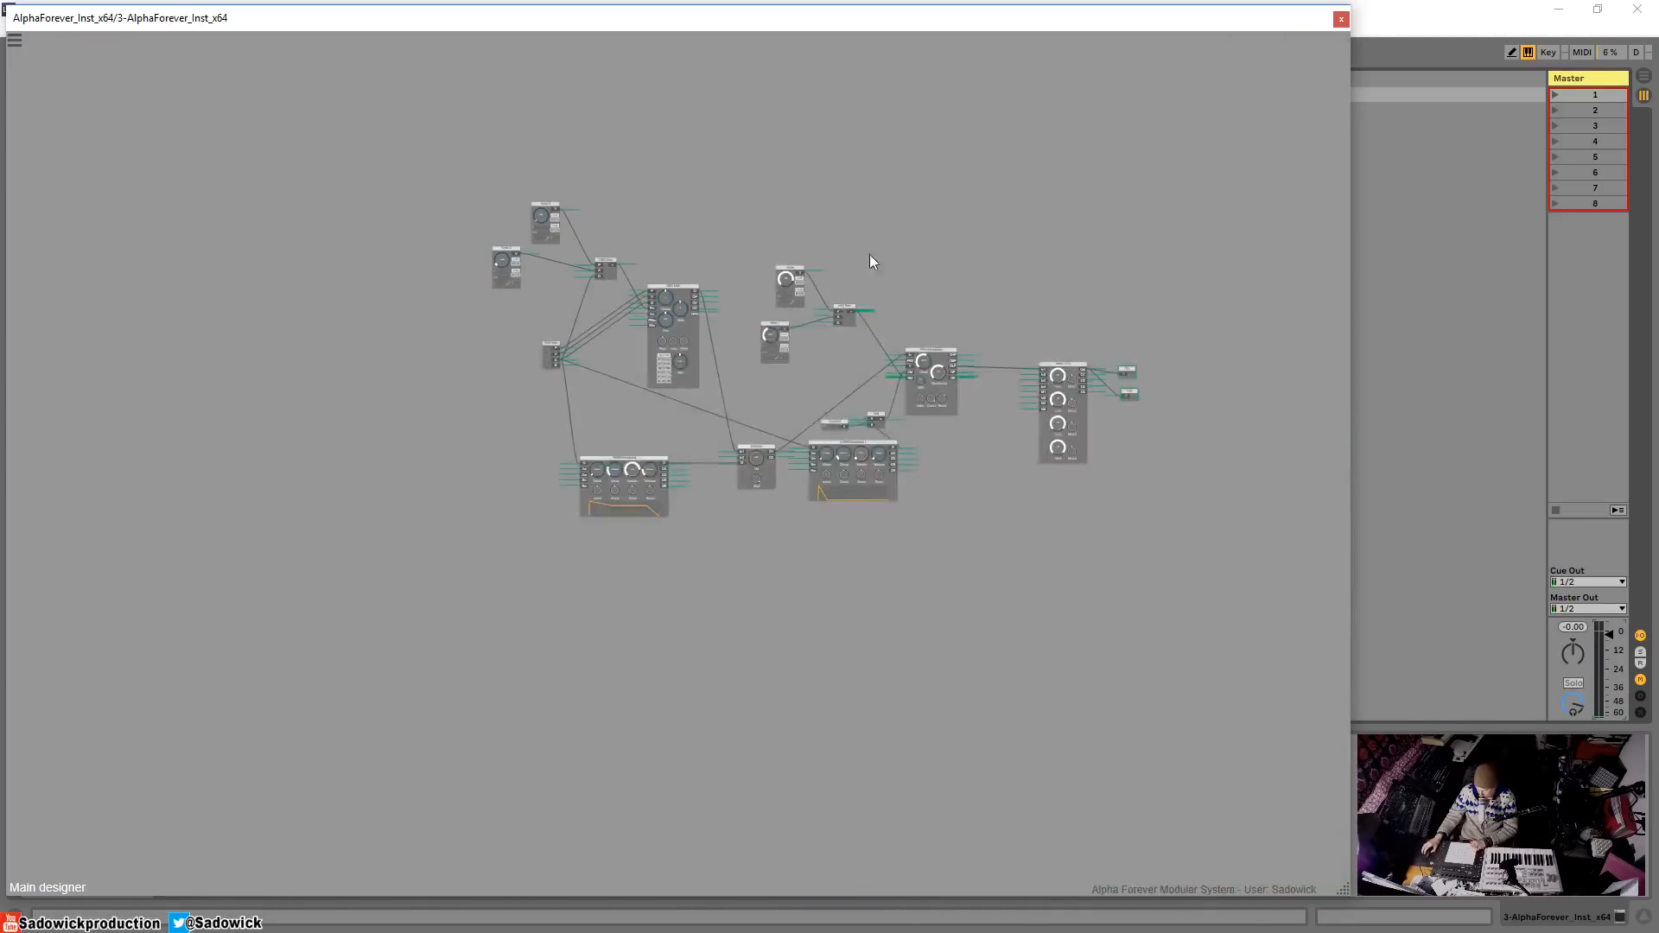
scroll(869, 372, "up", 4)
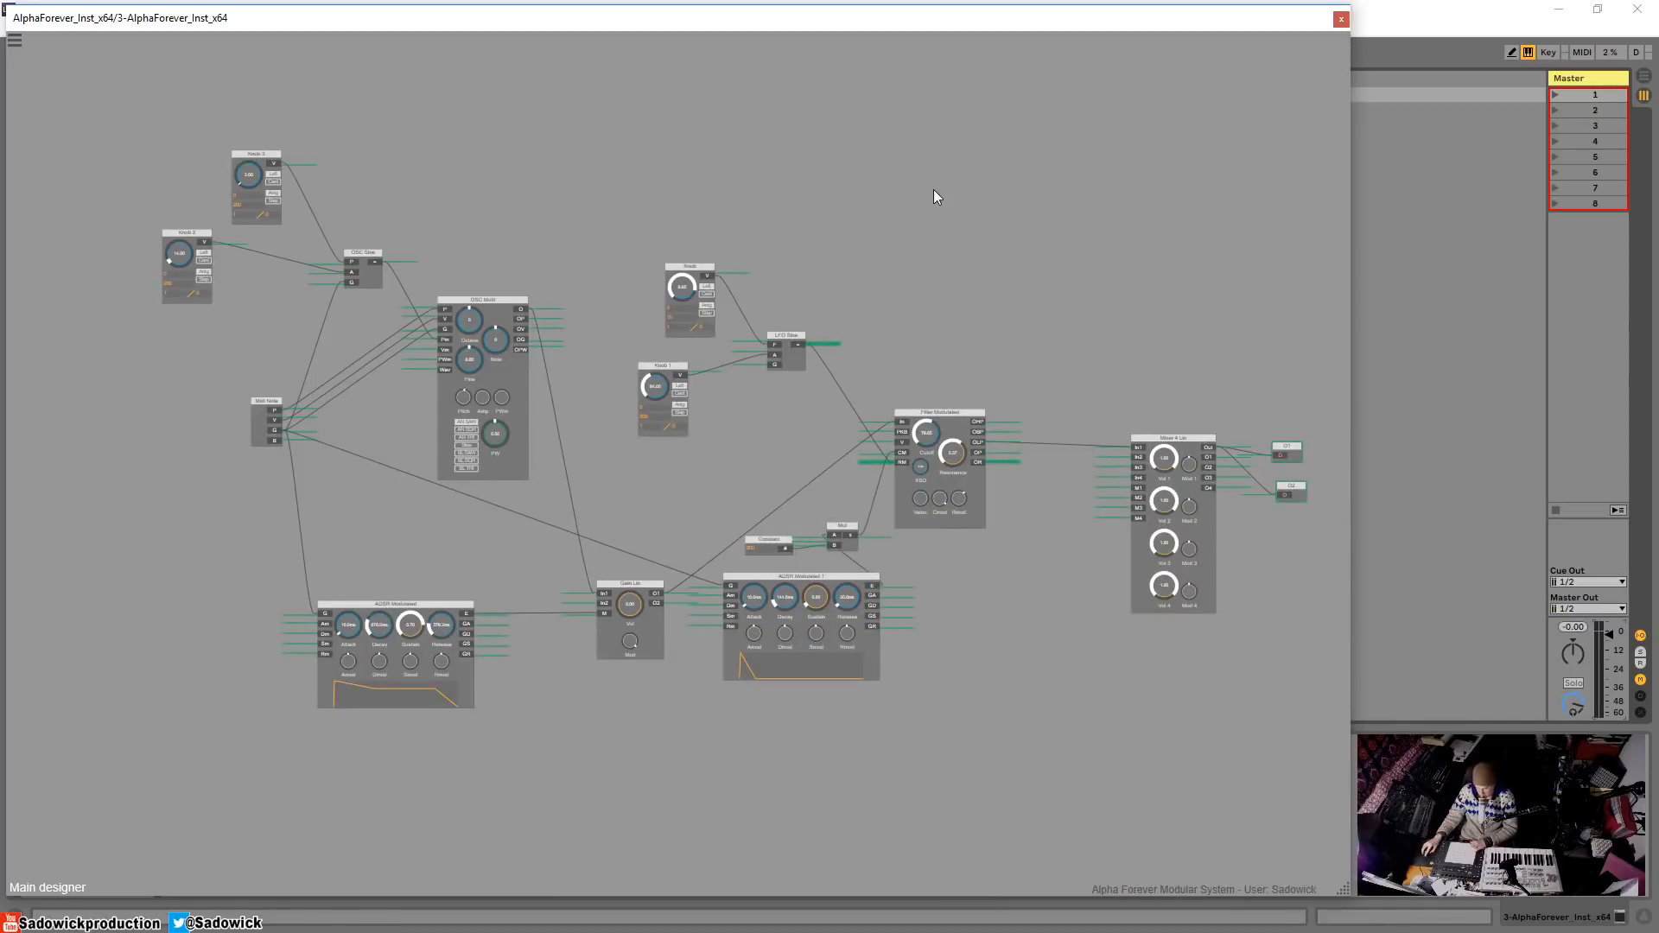
left_click_drag(961, 282, 720, 264)
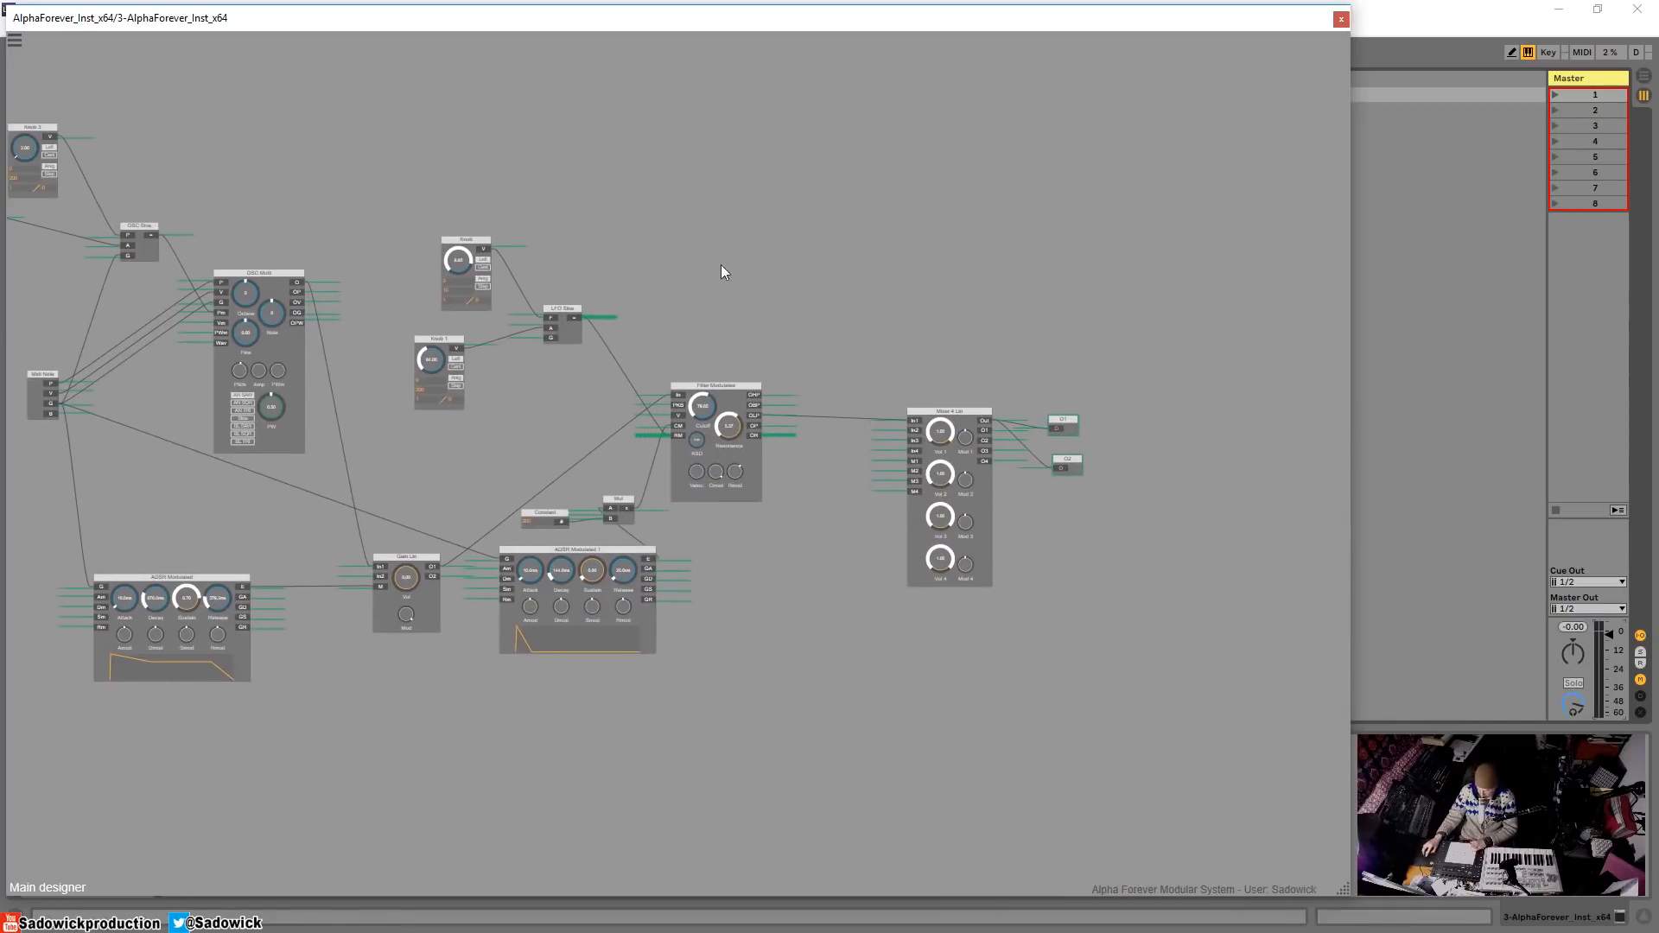
scroll(734, 276, "up", 2)
left_click_drag(610, 205, 1008, 402)
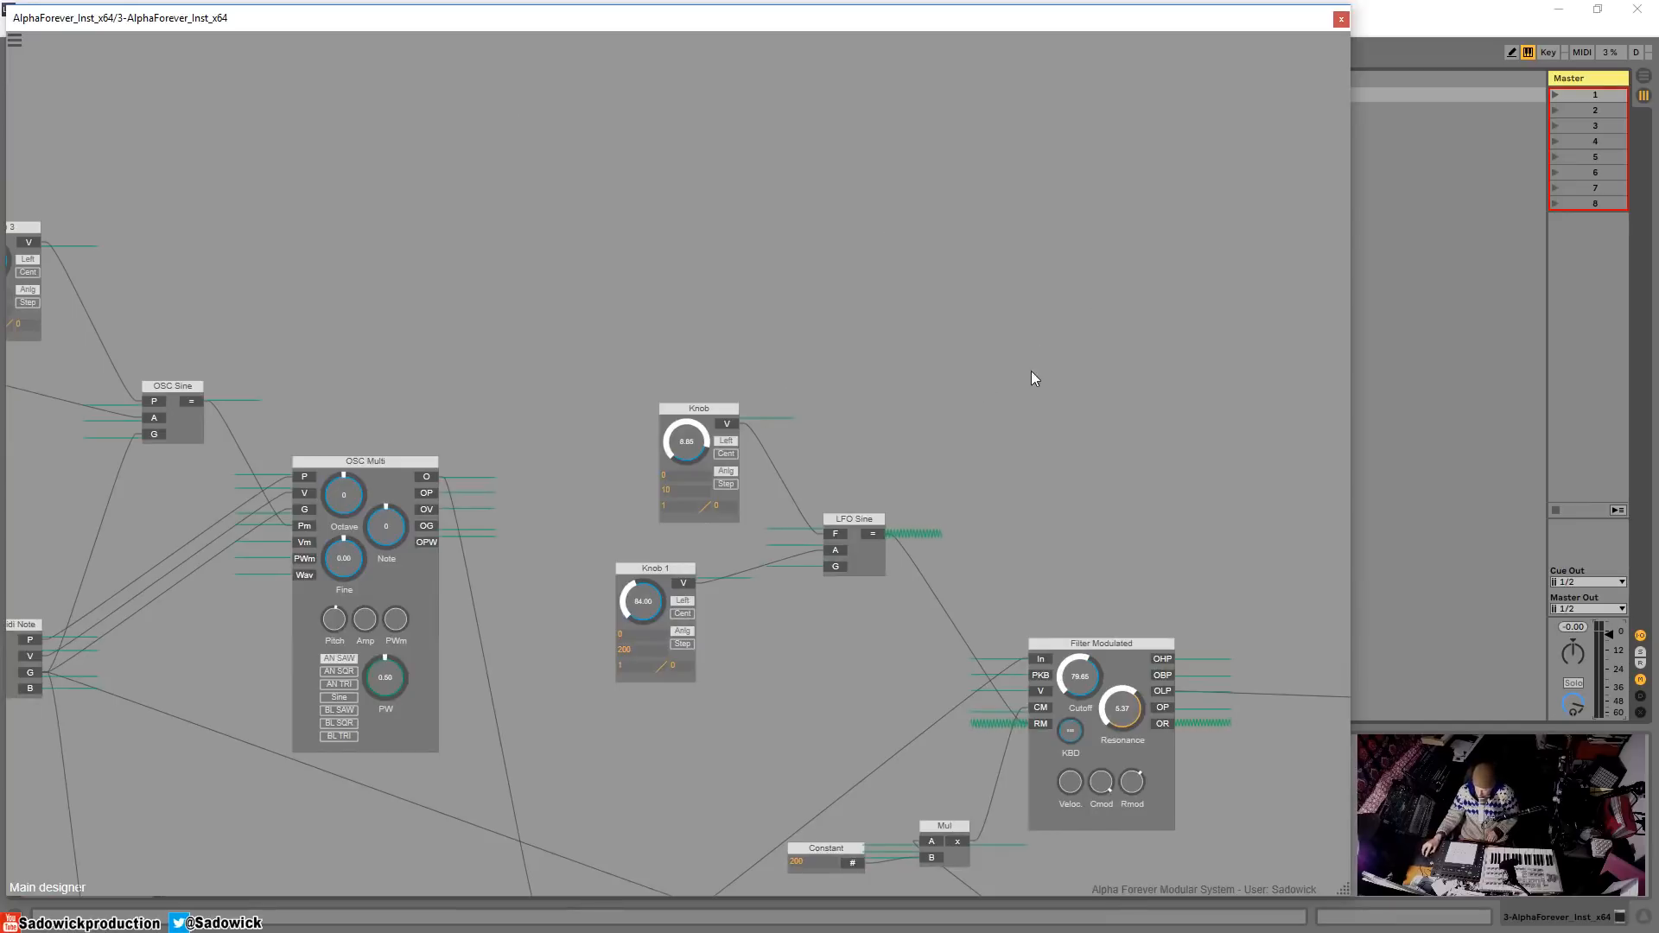
left_click_drag(1030, 371, 741, 164)
left_click_drag(940, 324, 782, 210)
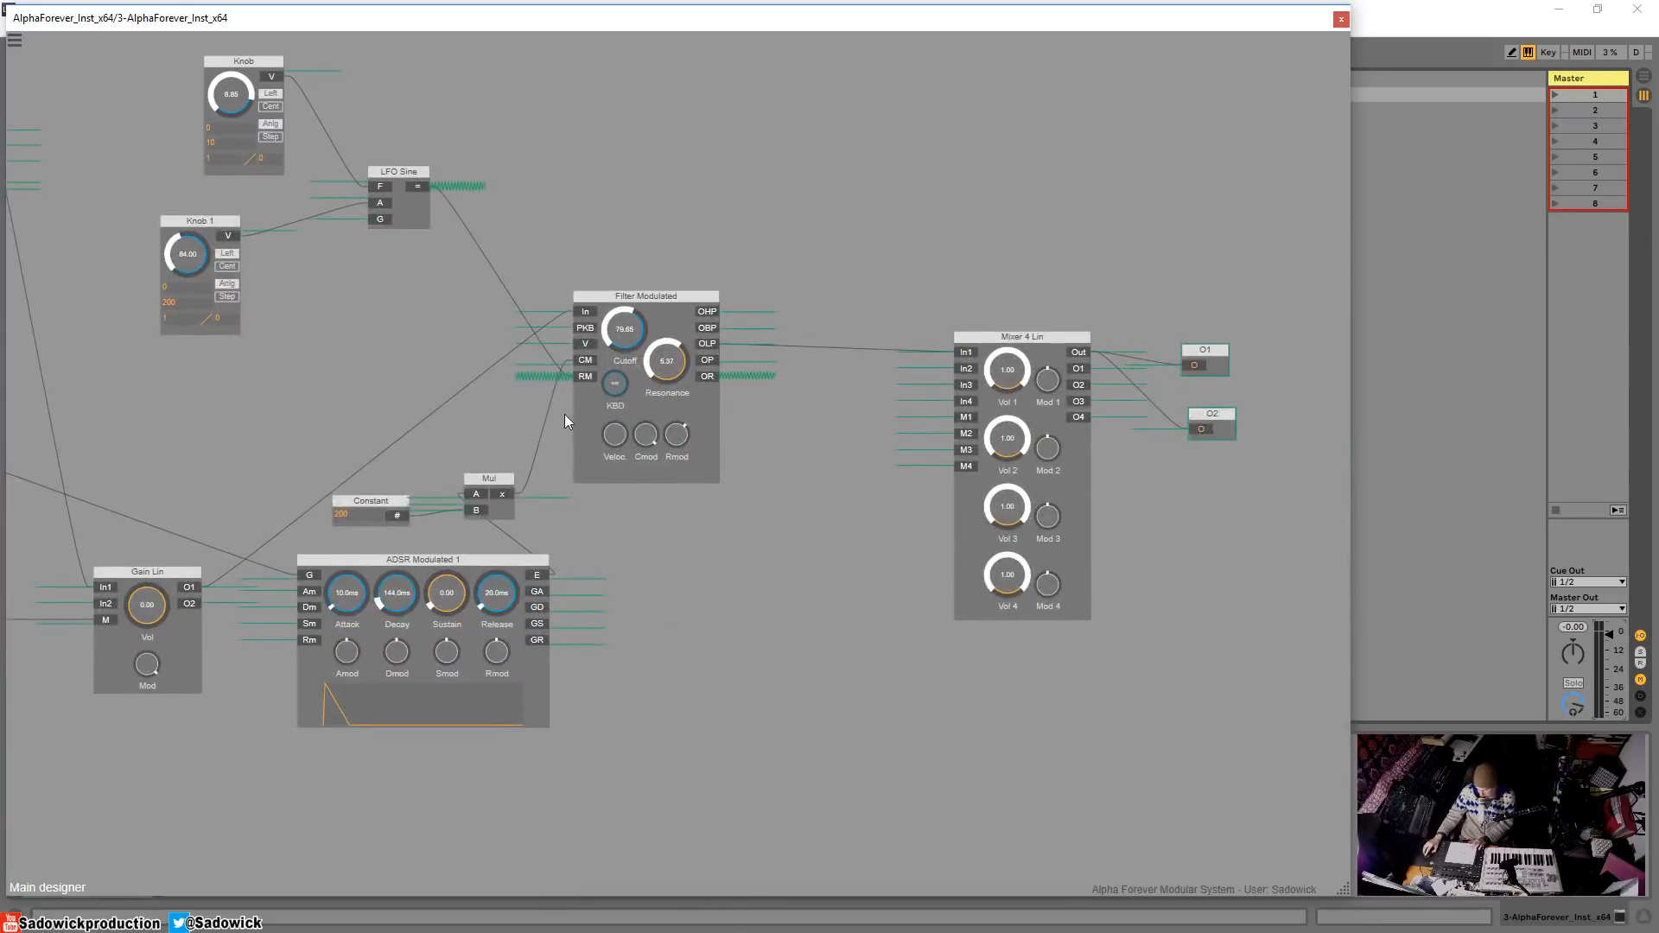
- Set Filter Modulated's cutoff to 85.05 and browse the available module categories, including Wiring / Analysing
mouse_move(627, 332)
left_mouse_down()
mouse_move(619, 368)
mouse_move(621, 303)
mouse_move(618, 322)
left_mouse_up()
right_click(619, 327)
mouse_move(657, 333)
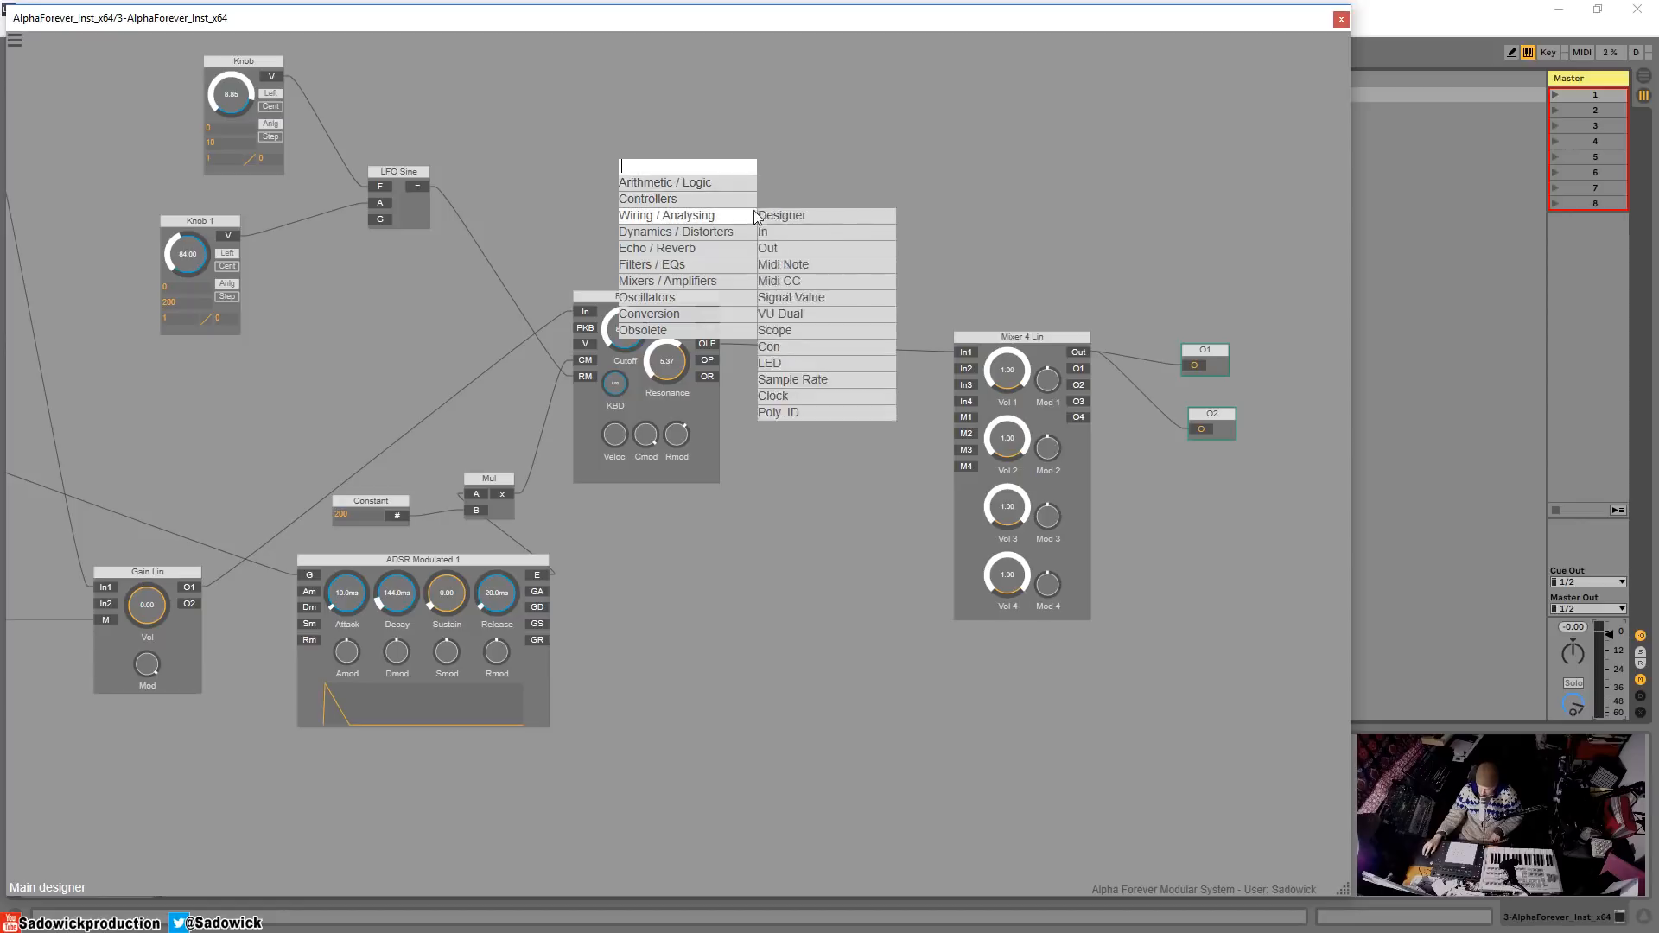
left_click(501, 156)
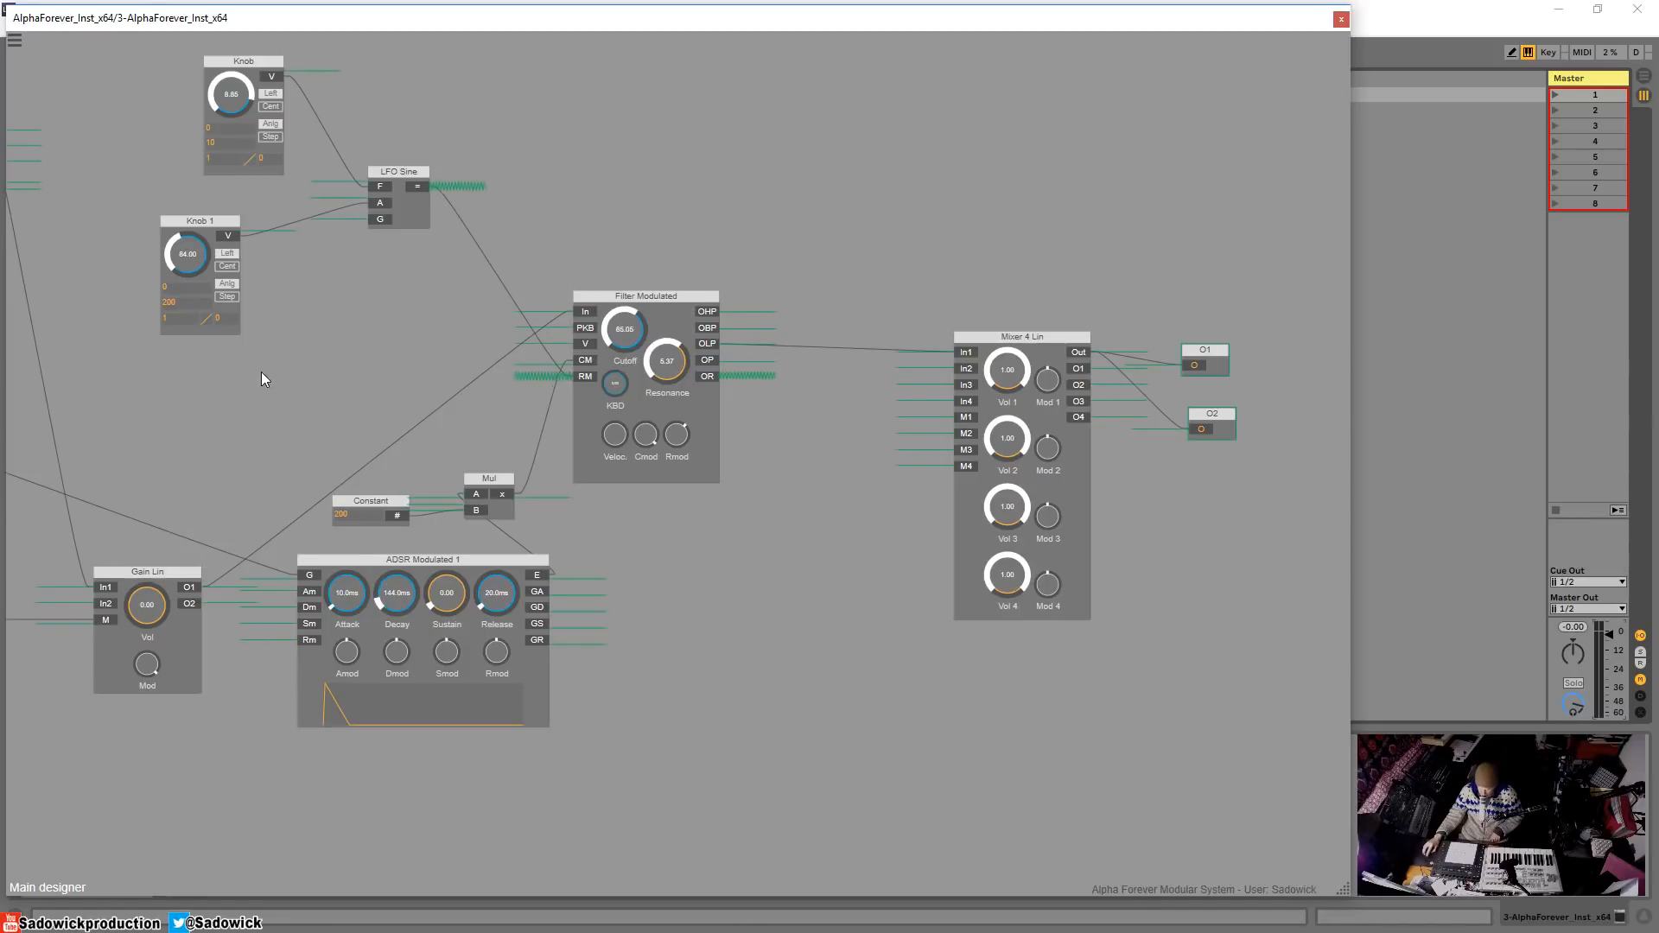
- Review the complete patch, from the OSC Sine knobs and Midi Note across both envelopes to outputs O1 and O2
left_click_drag(211, 377, 738, 574)
scroll(692, 542, "down", 3)
scroll(693, 541, "up", 3)
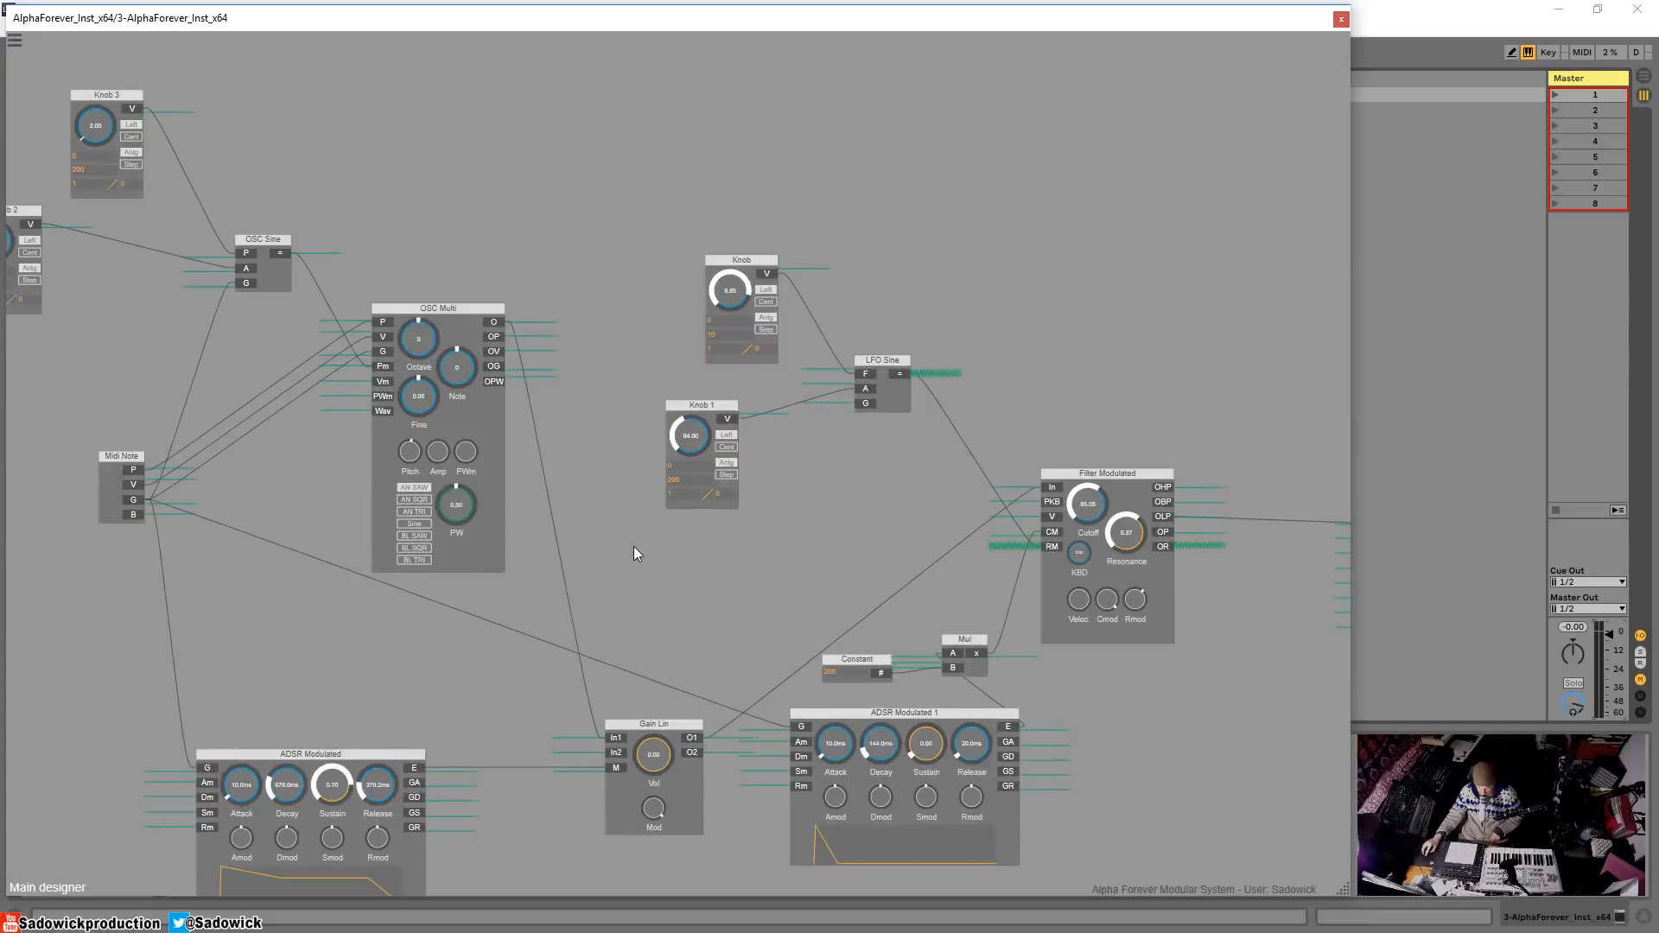
left_click_drag(871, 589, 661, 673)
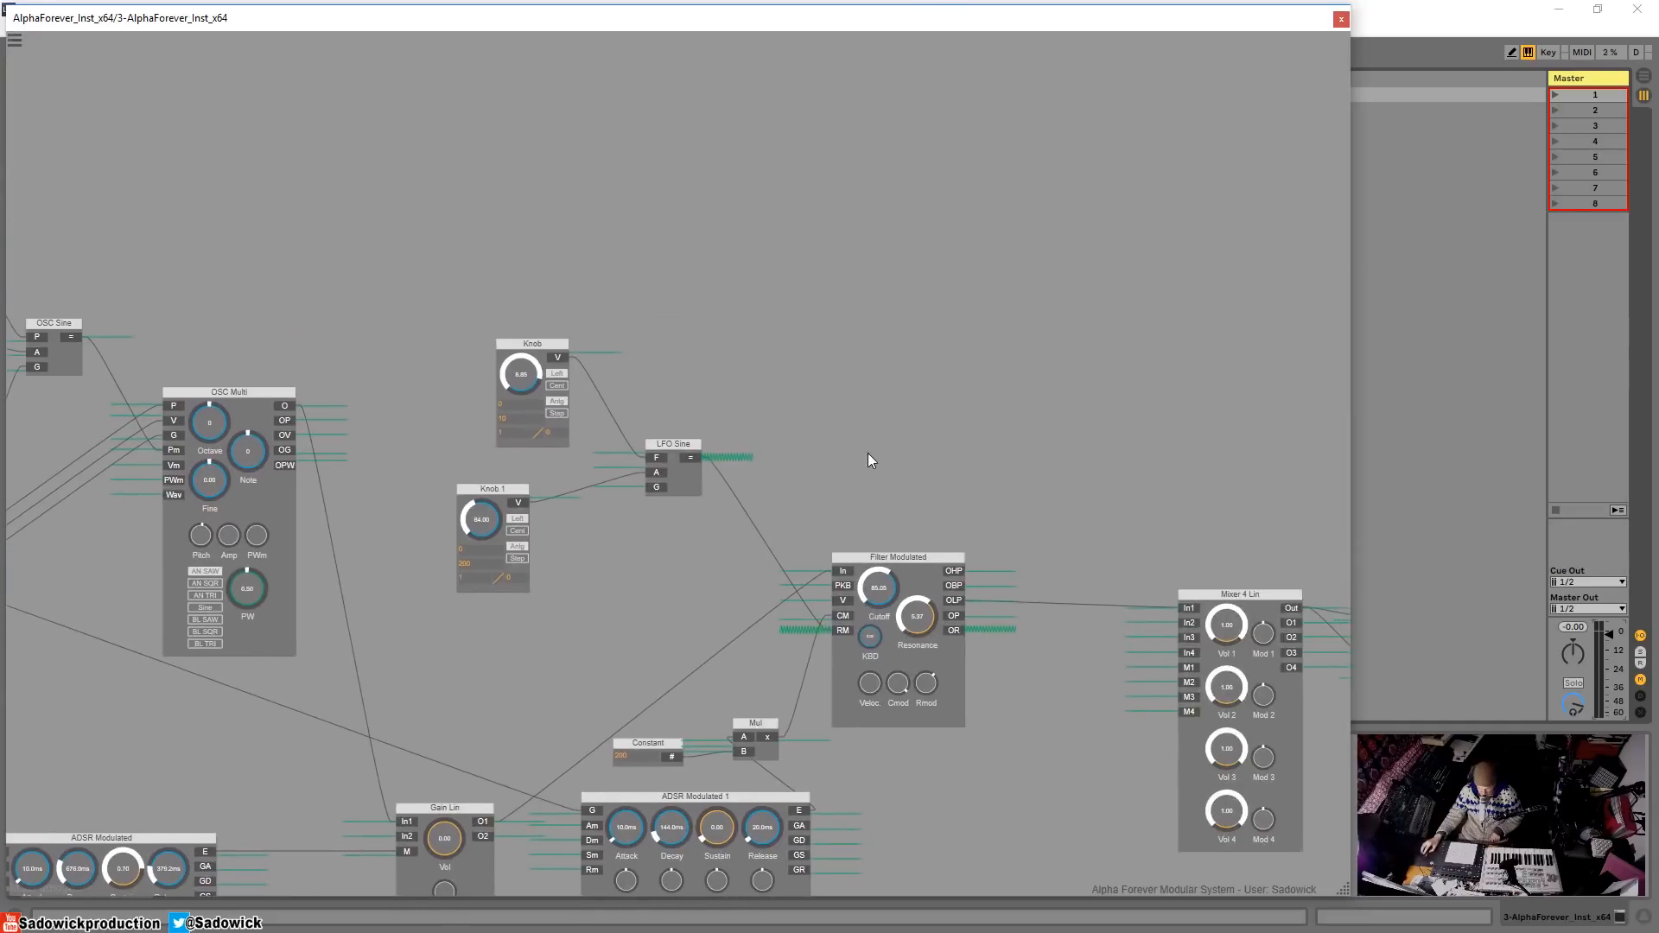
left_click_drag(1126, 393, 1240, 262)
scroll(1124, 439, "down", 2)
scroll(1124, 446, "down", 3)
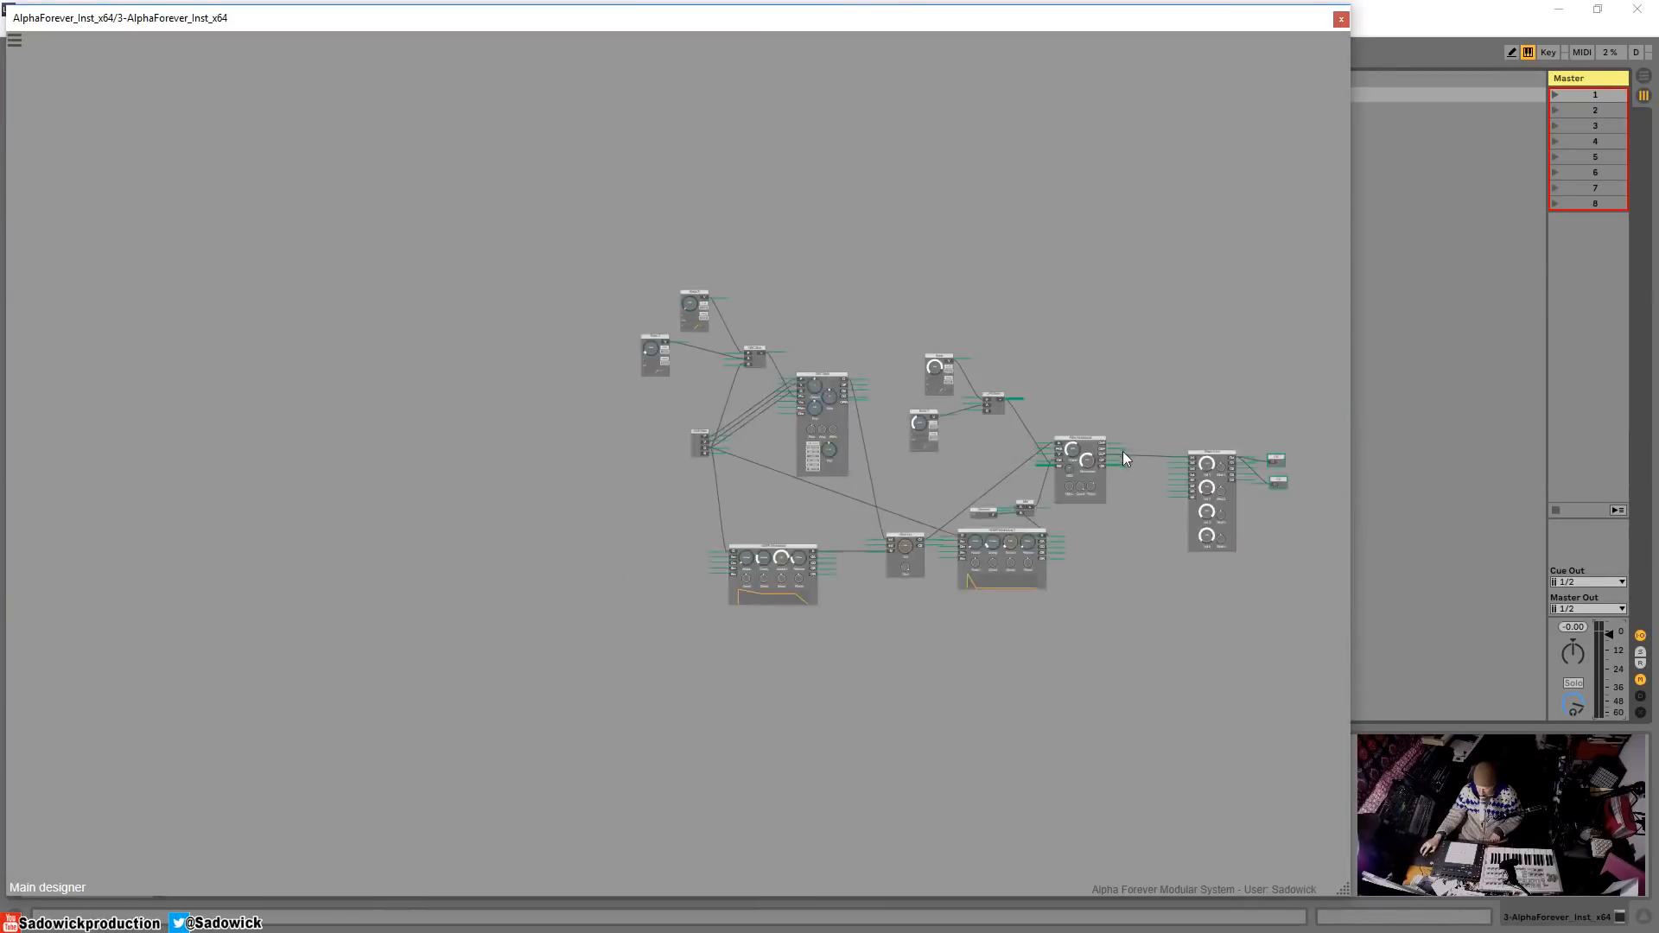
left_click_drag(1074, 400, 785, 378)
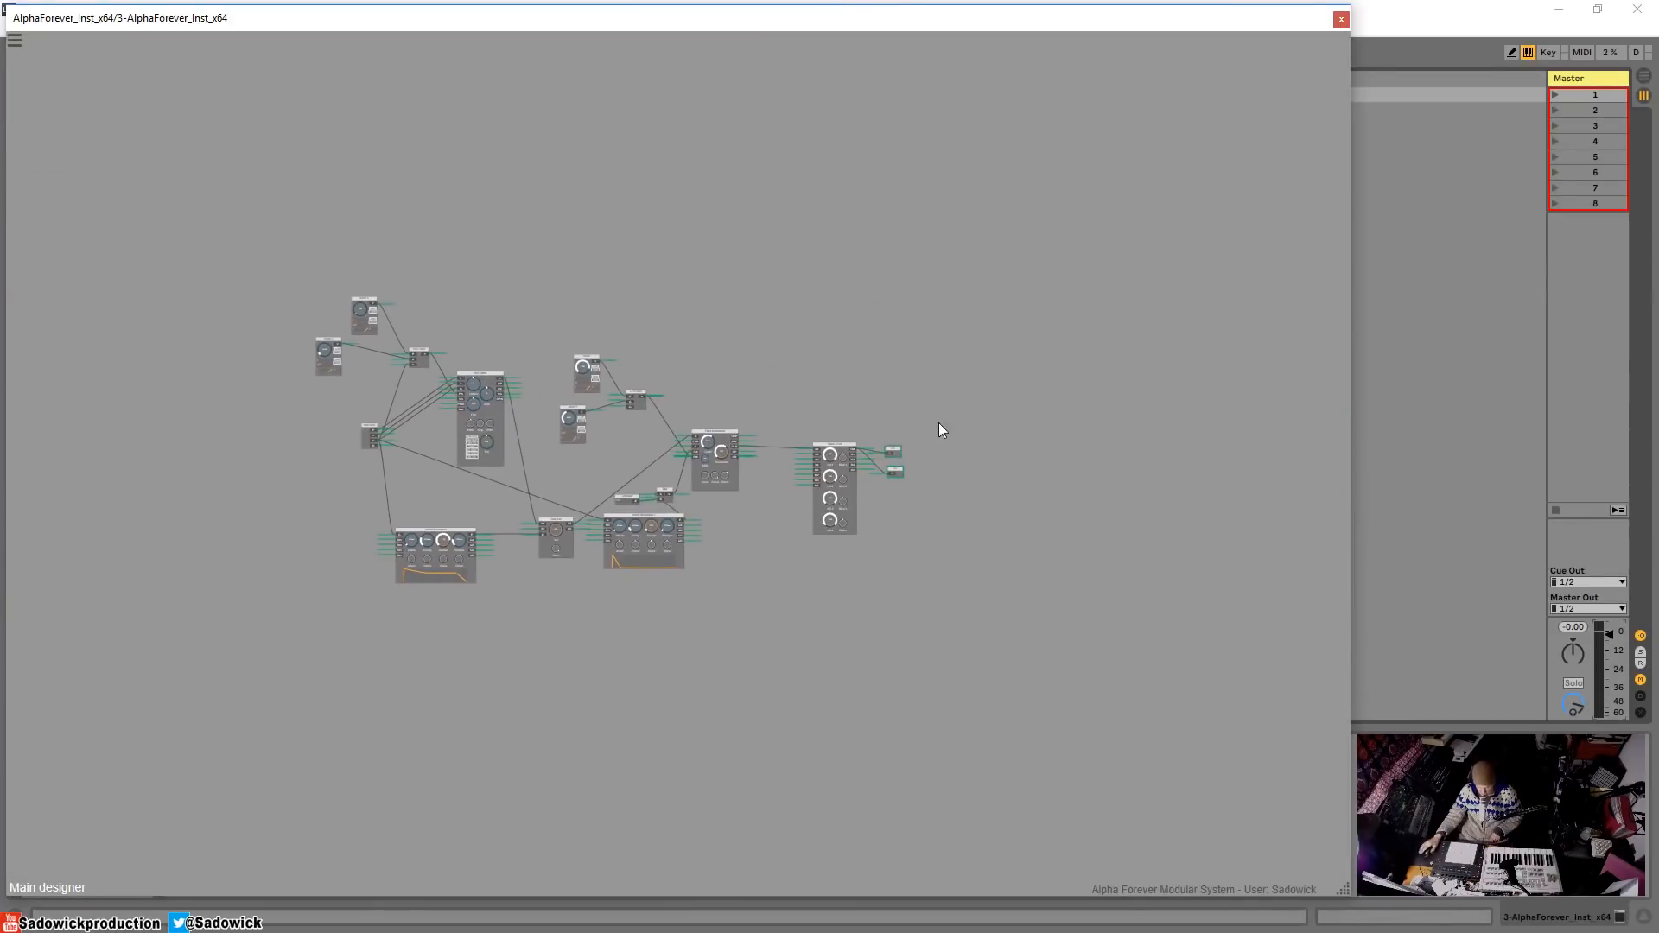